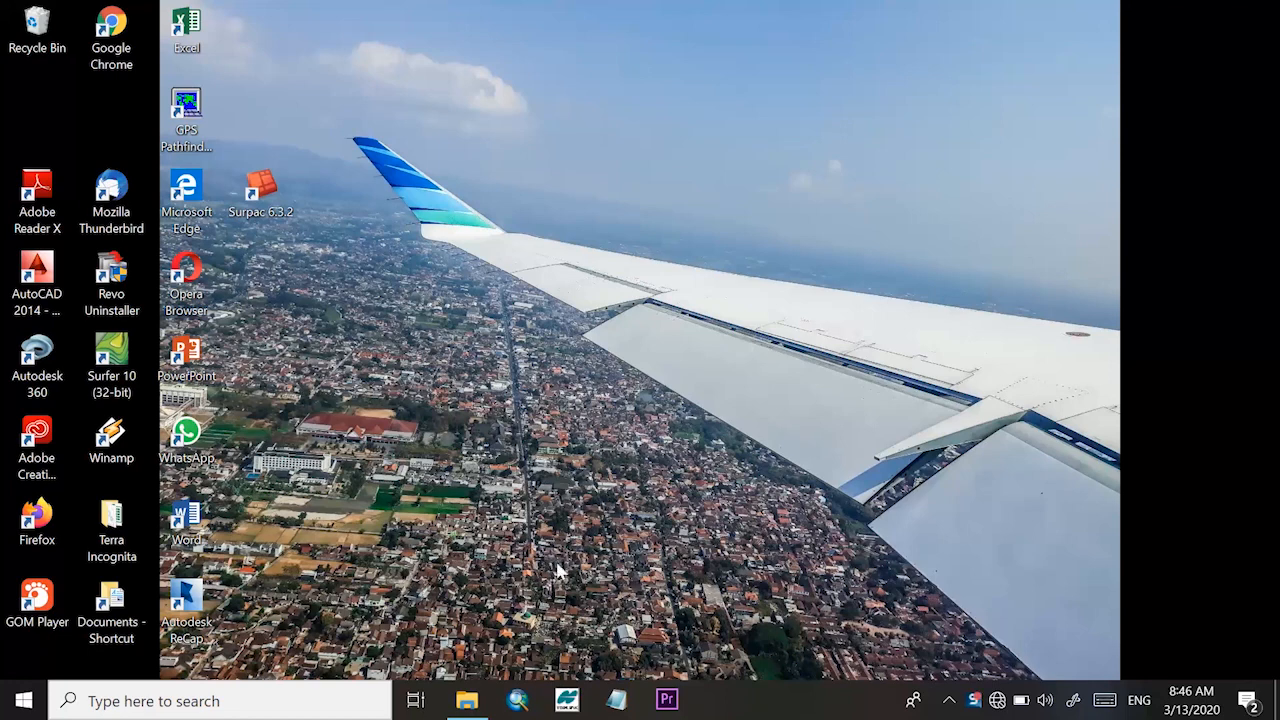
# Start ArcMap and dismiss the Getting Started dialog to work in a blank, untitled map
pyautogui.click(517, 703)
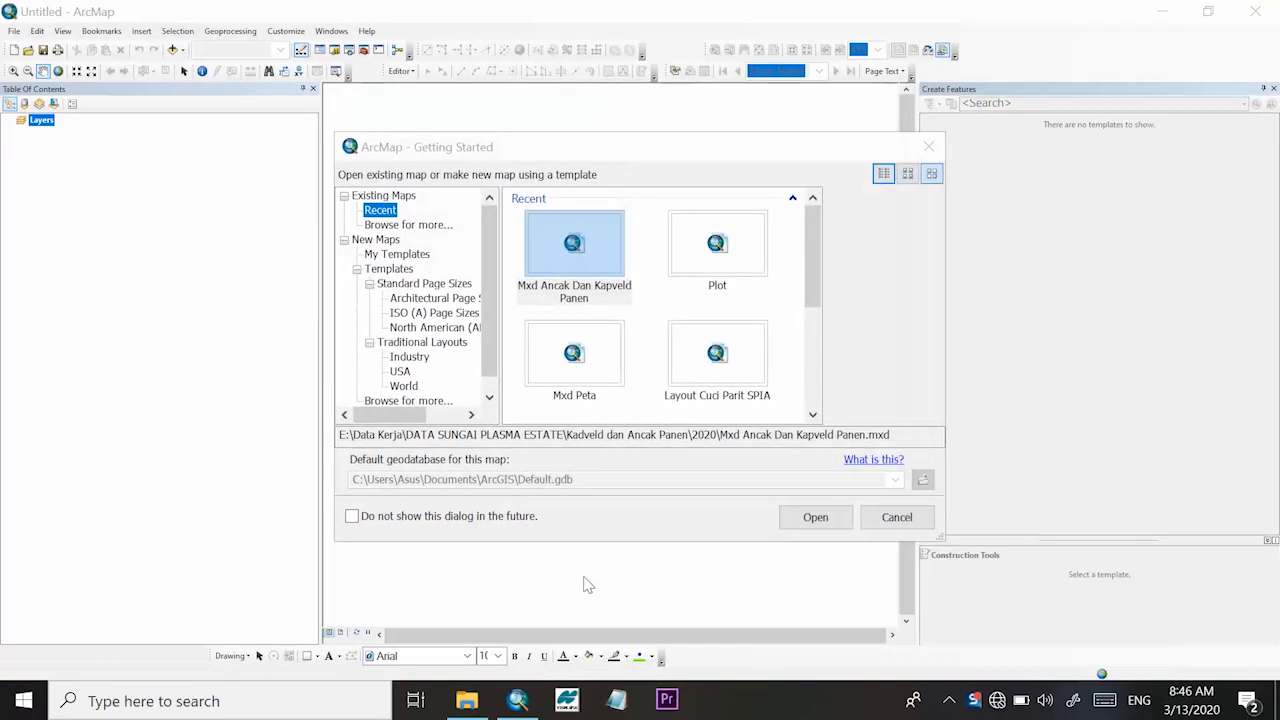
pyautogui.click(885, 515)
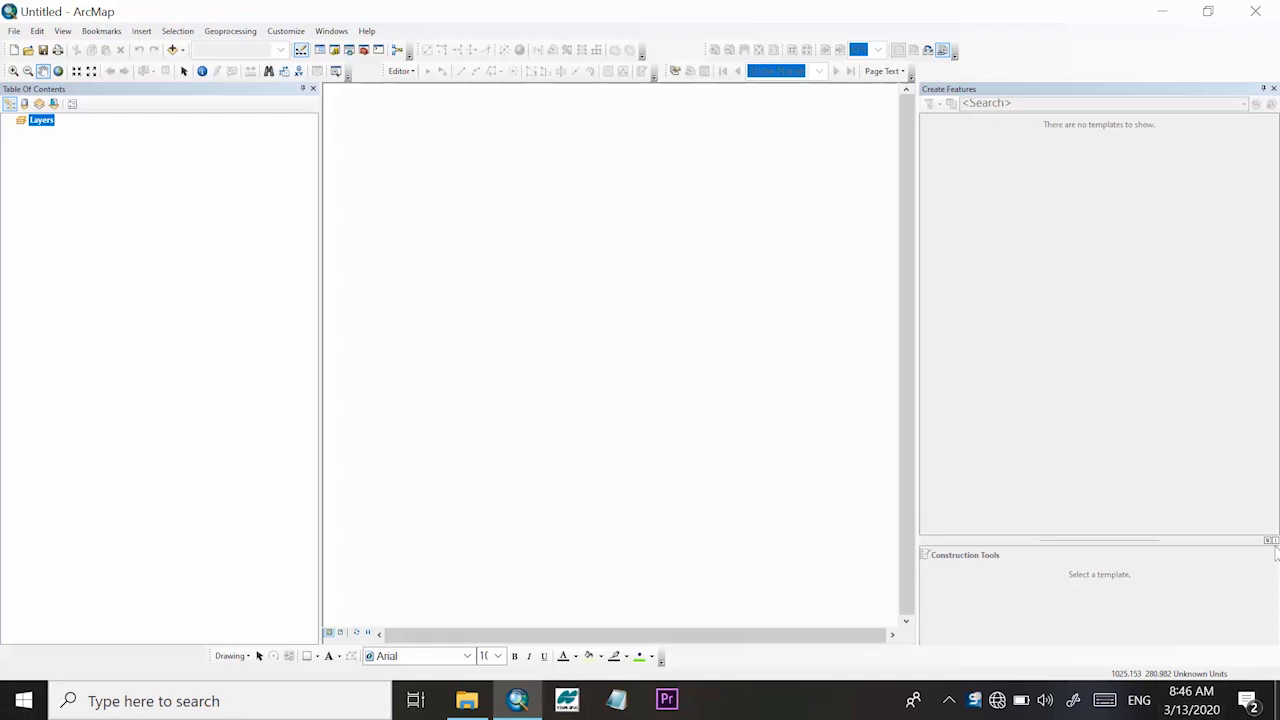
pyautogui.click(590, 695)
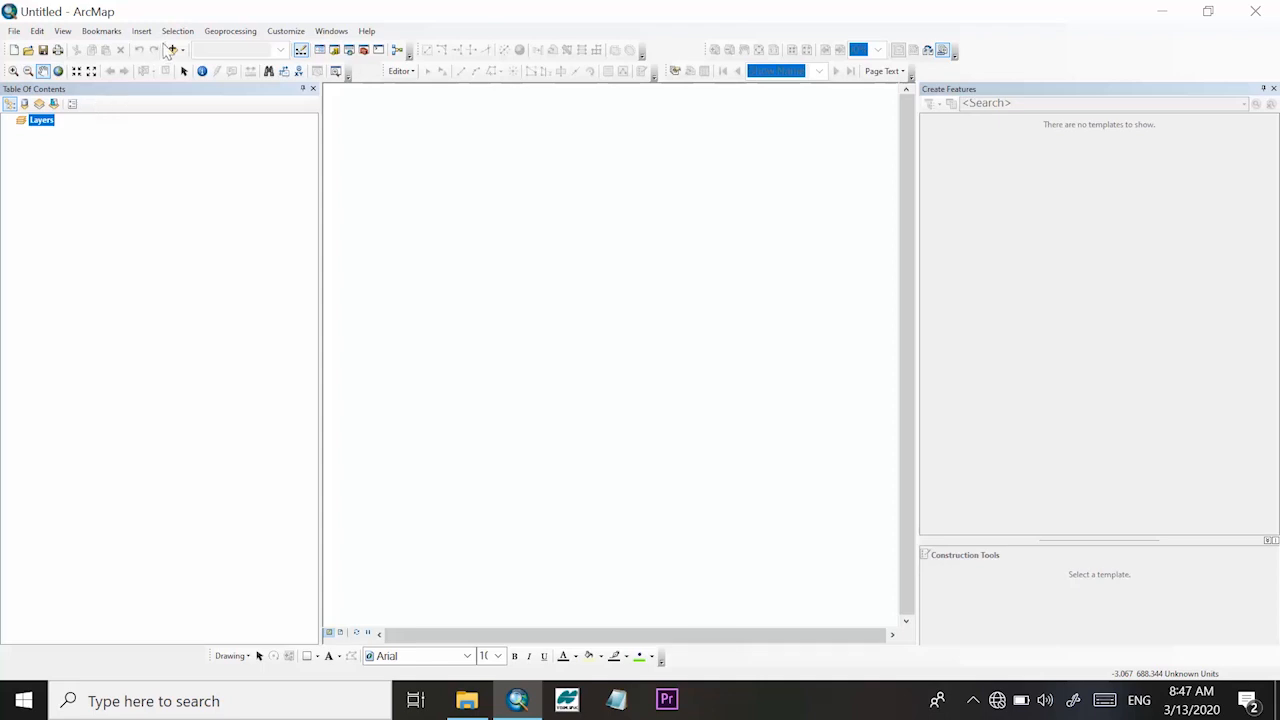
# Show the Catalog window and close the Create Features pane
pyautogui.click(335, 51)
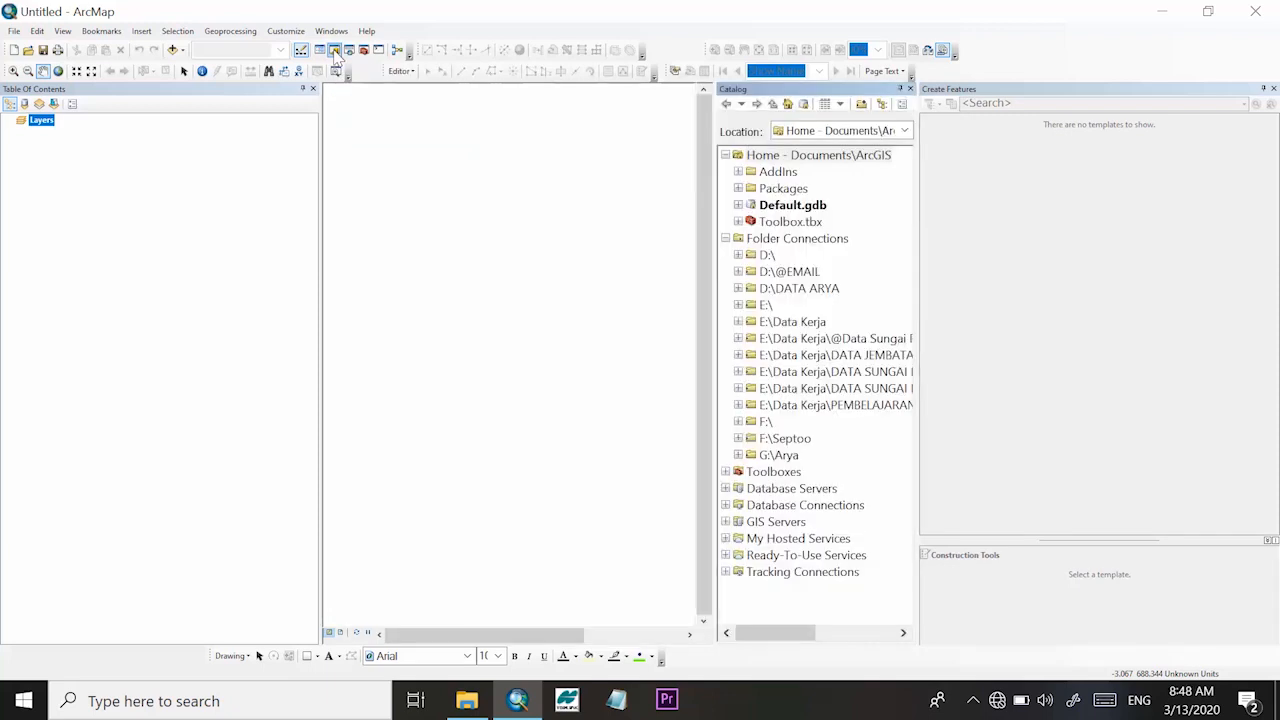
pyautogui.click(1273, 88)
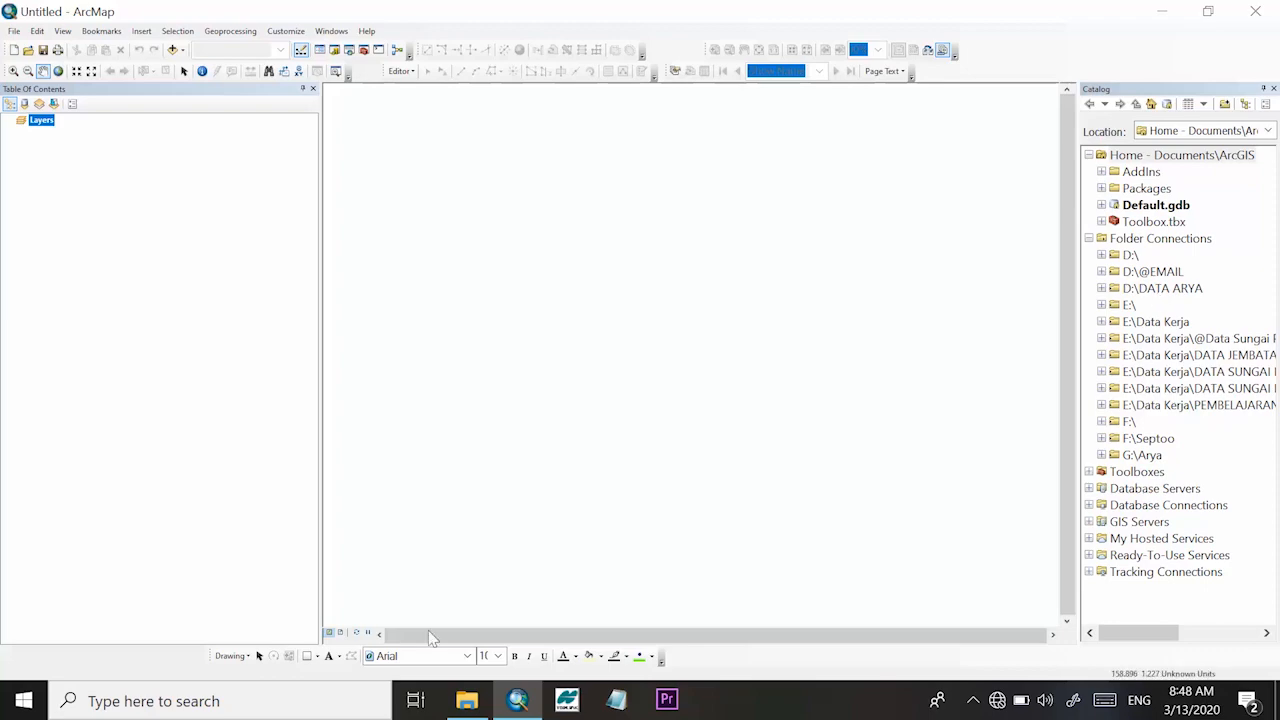
# Locate the BELAJAR ARGIS folder under E:\Data Video\2020 in the Catalog, checking the same folder in File Explorer
pyautogui.click(467, 700)
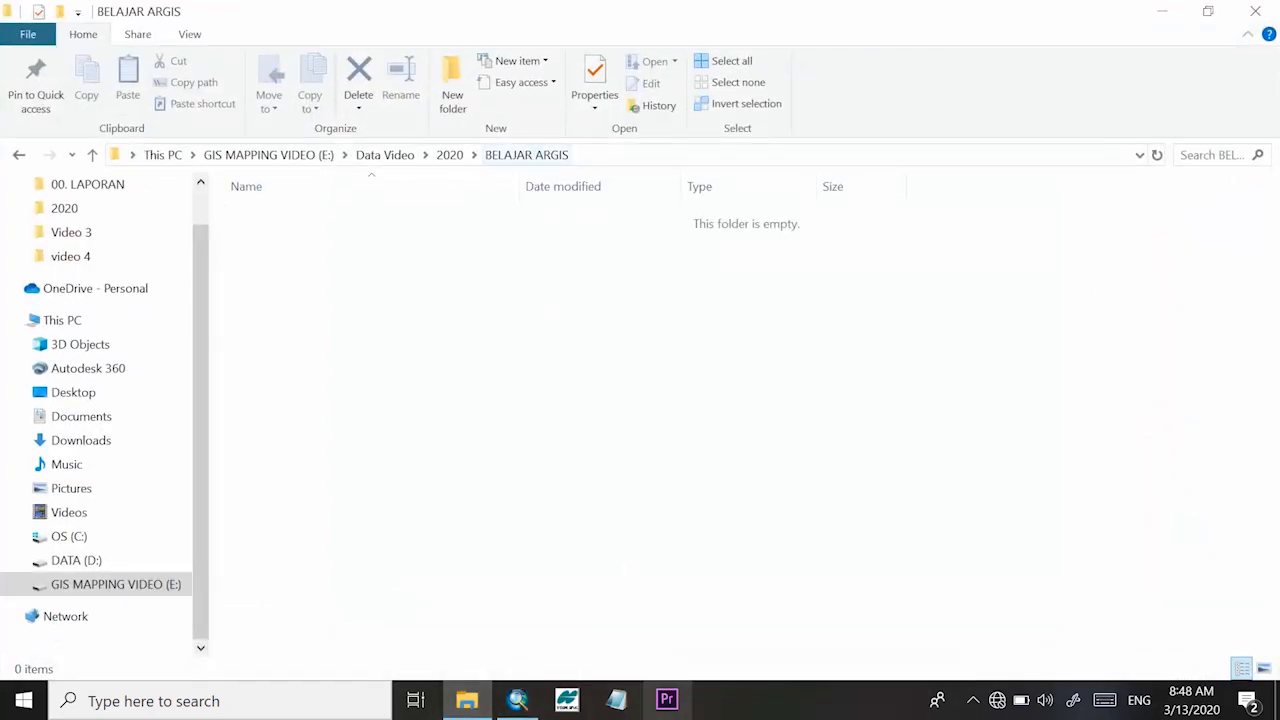
pyautogui.click(529, 710)
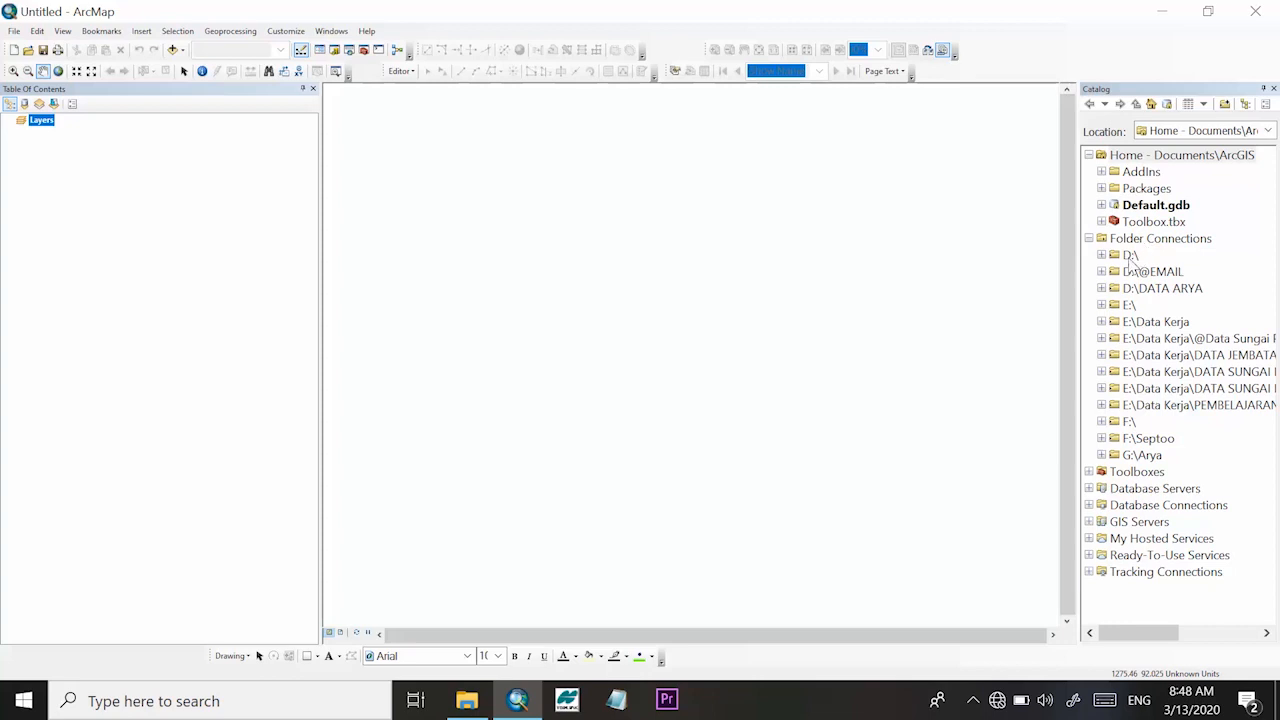
pyautogui.click(1129, 304)
pyautogui.doubleClick(1129, 304)
pyautogui.doubleClick(1162, 371)
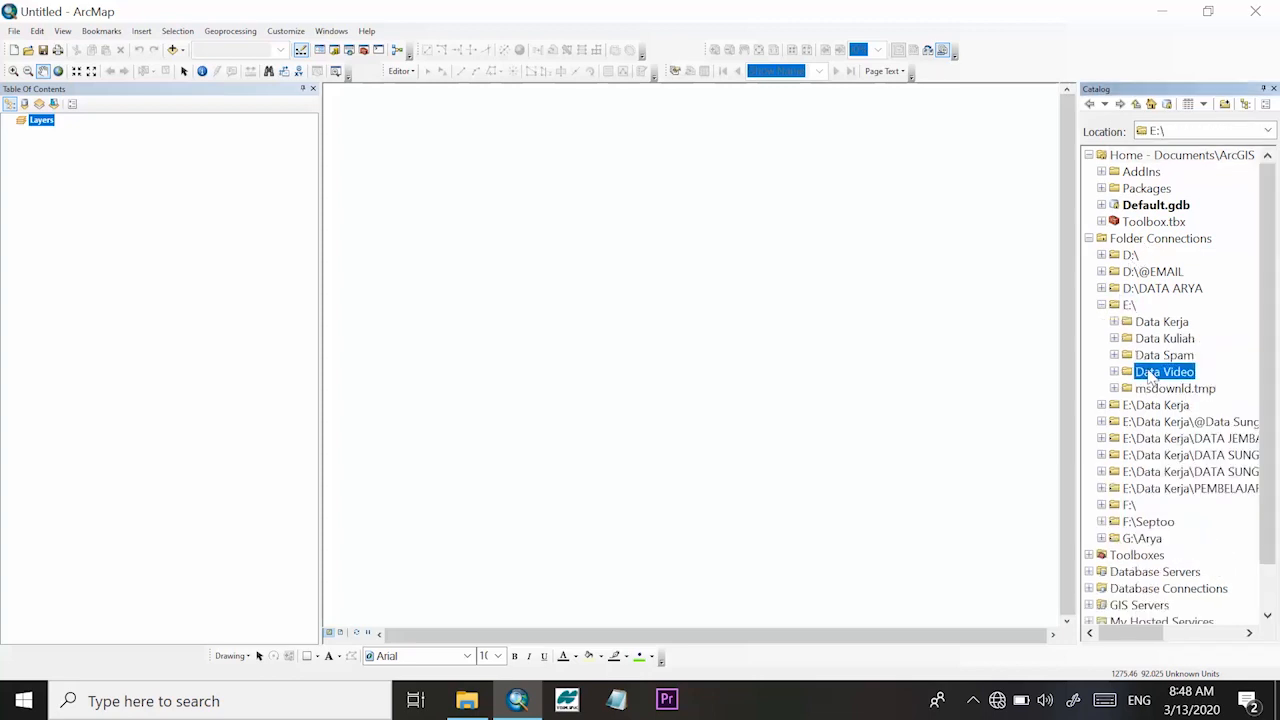
pyautogui.doubleClick(1150, 389)
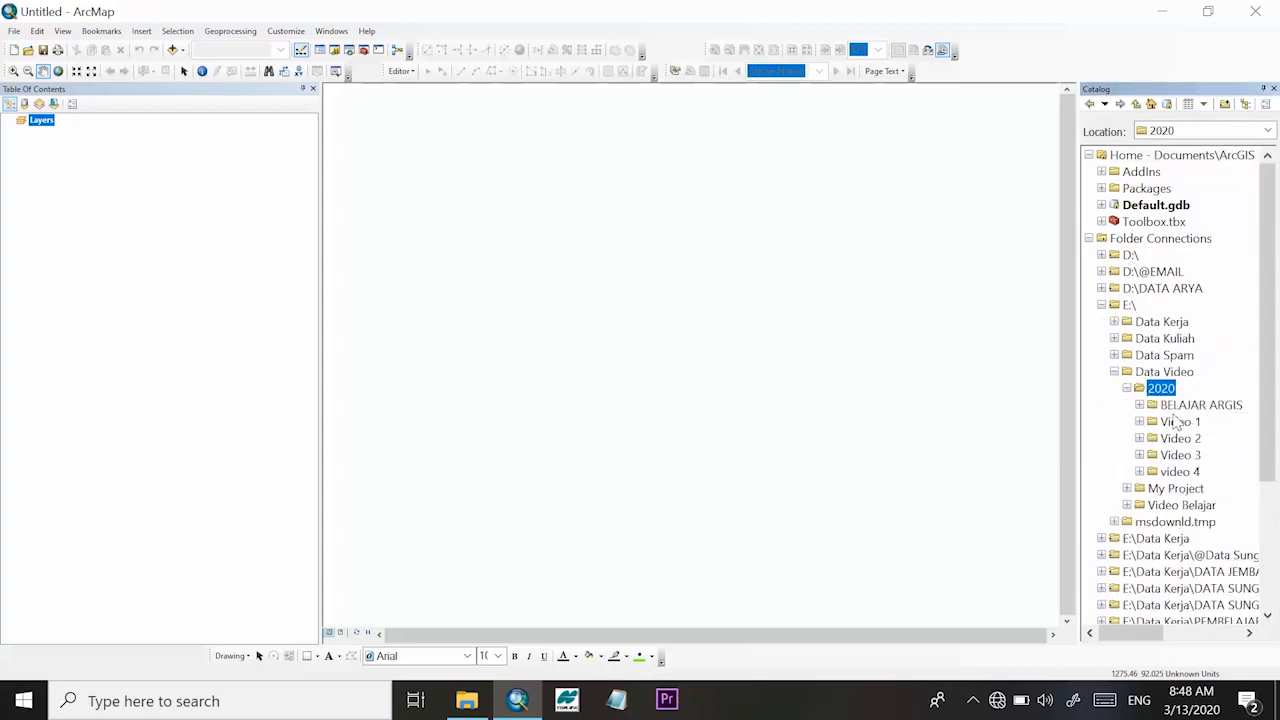
pyautogui.click(1180, 406)
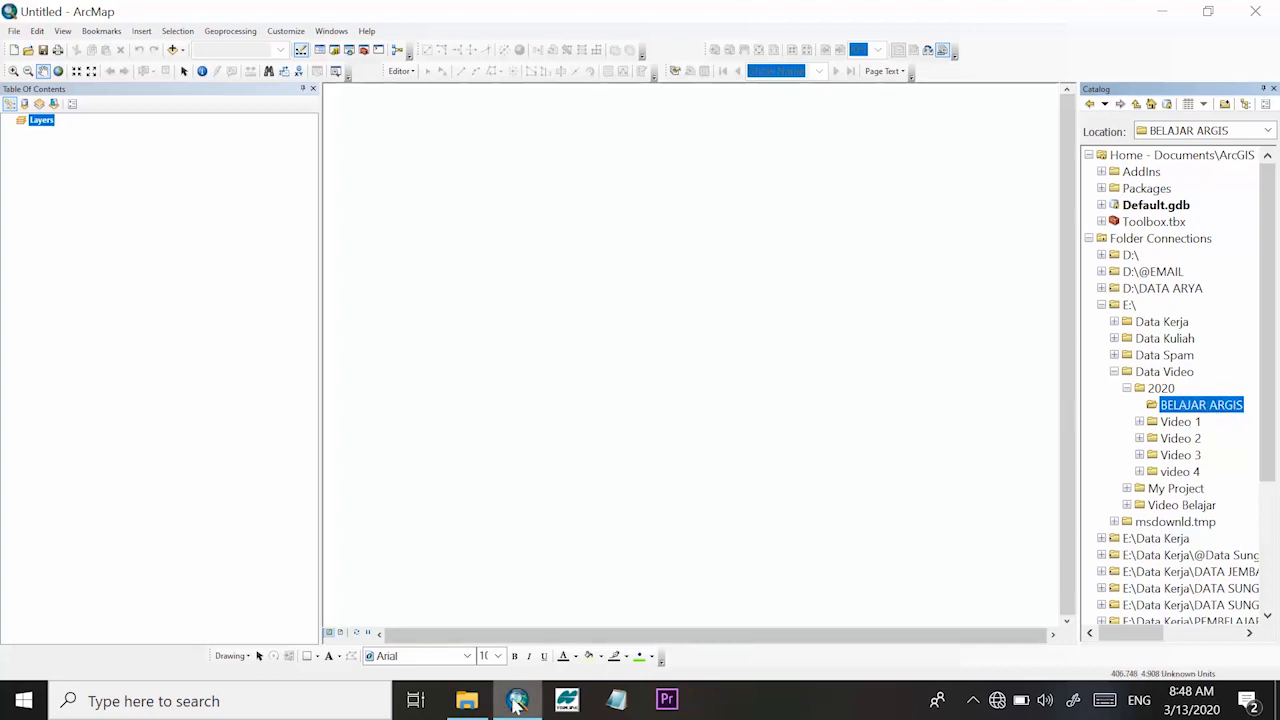
pyautogui.click(468, 699)
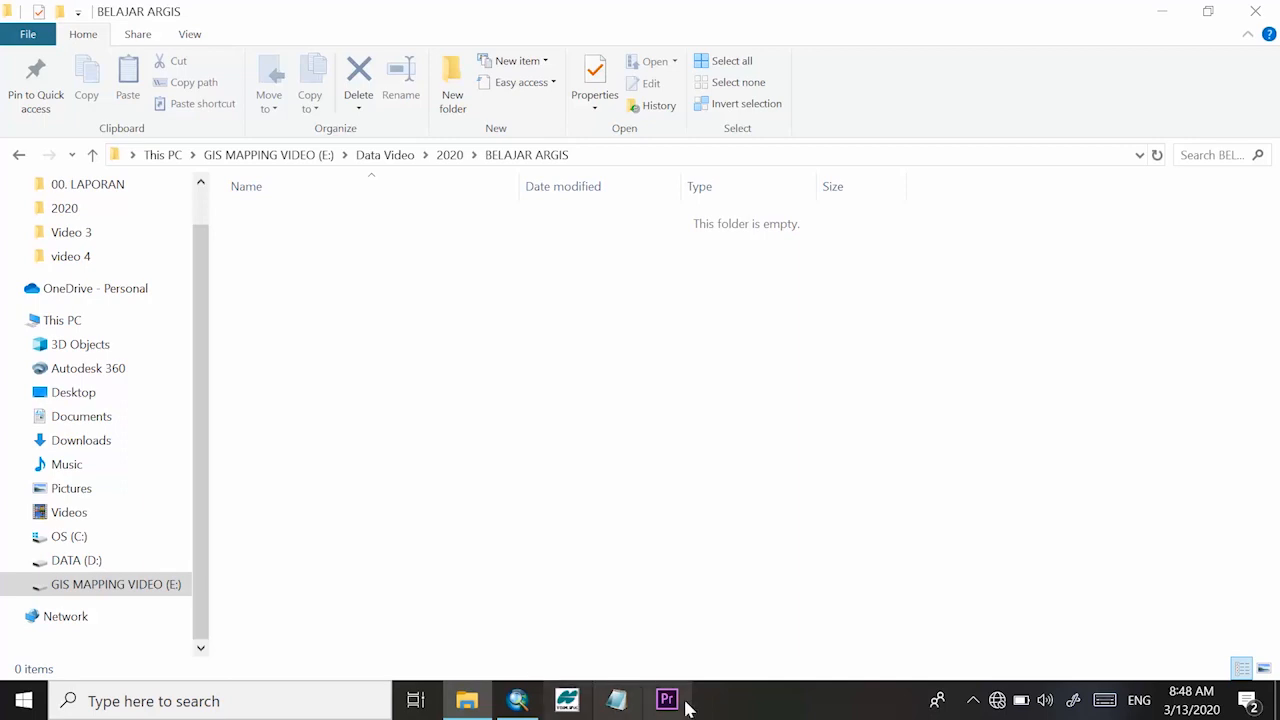
pyautogui.click(517, 699)
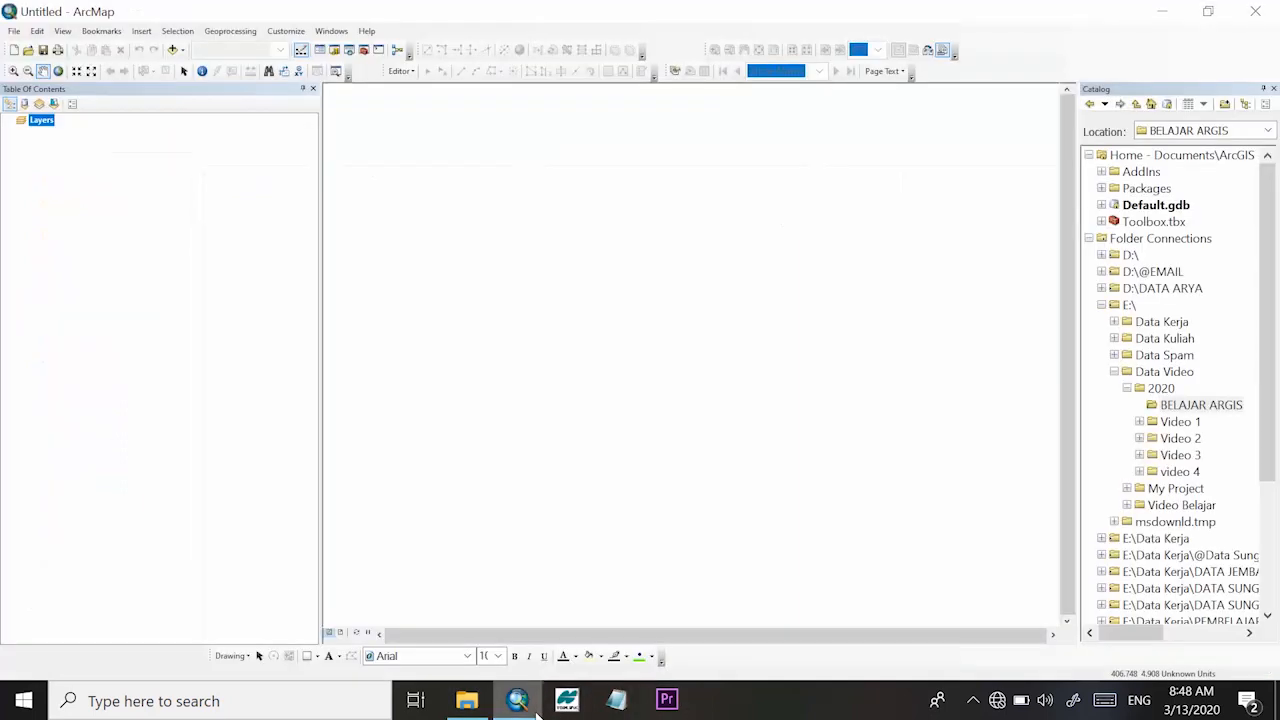
# Start a new shapefile in the BELAJAR ARGIS folder and name it Point
pyautogui.rightClick(1205, 415)
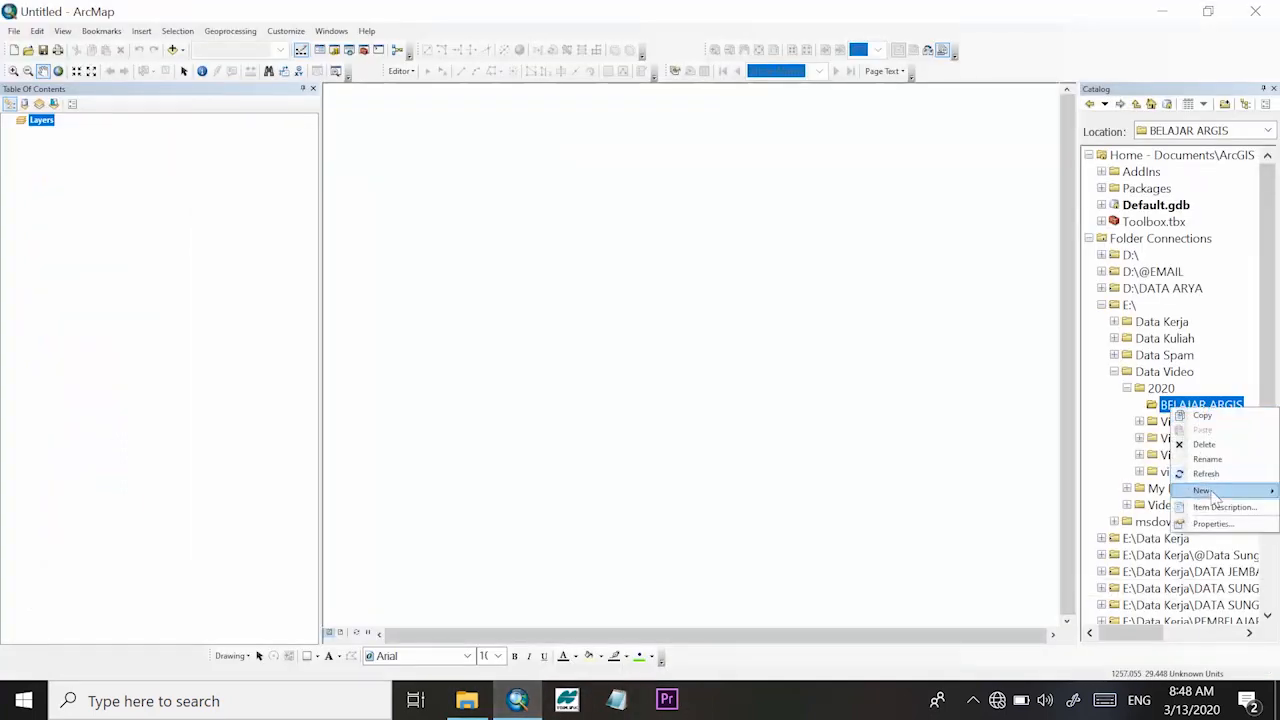
pyautogui.moveTo(1213, 494)
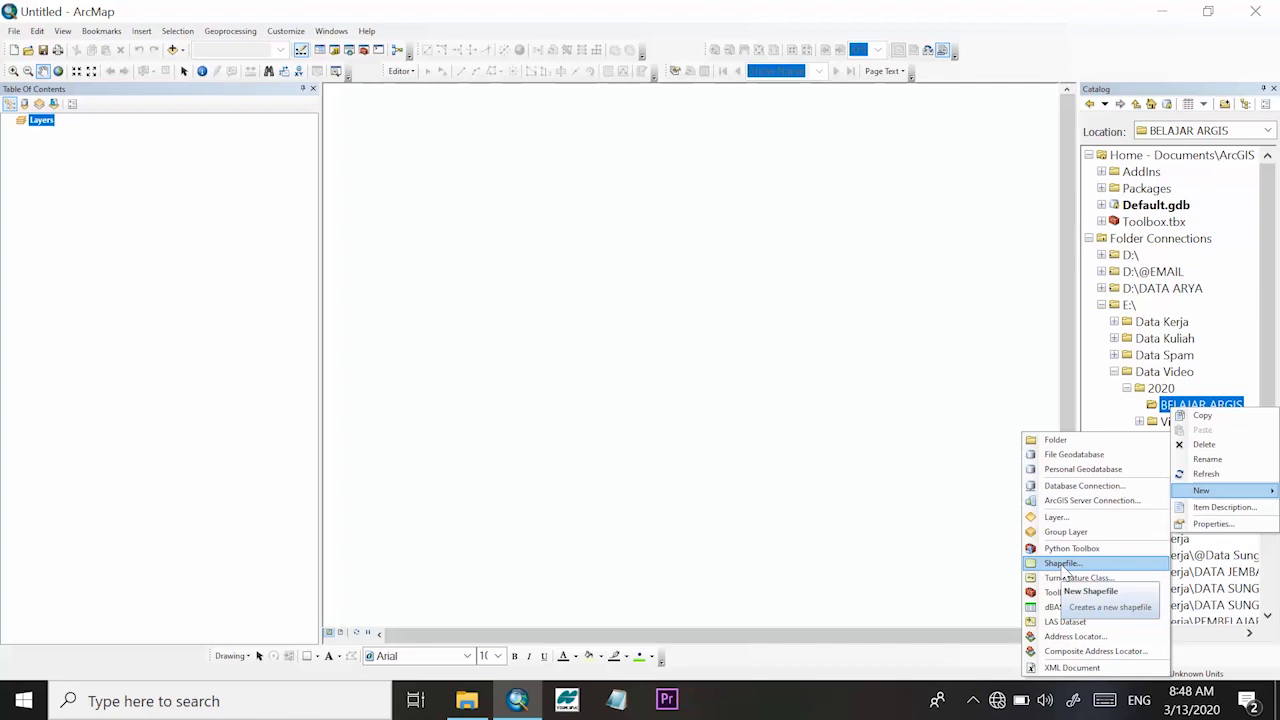
pyautogui.click(1063, 565)
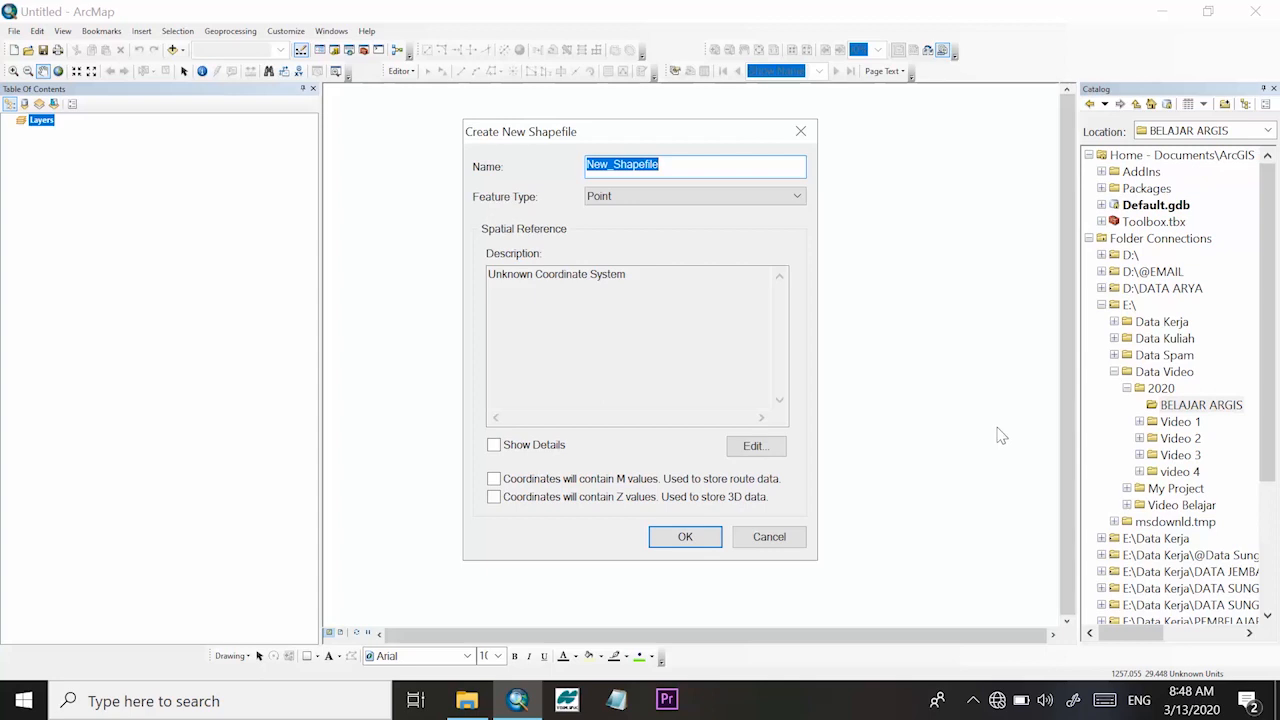
pyautogui.write('Piint')
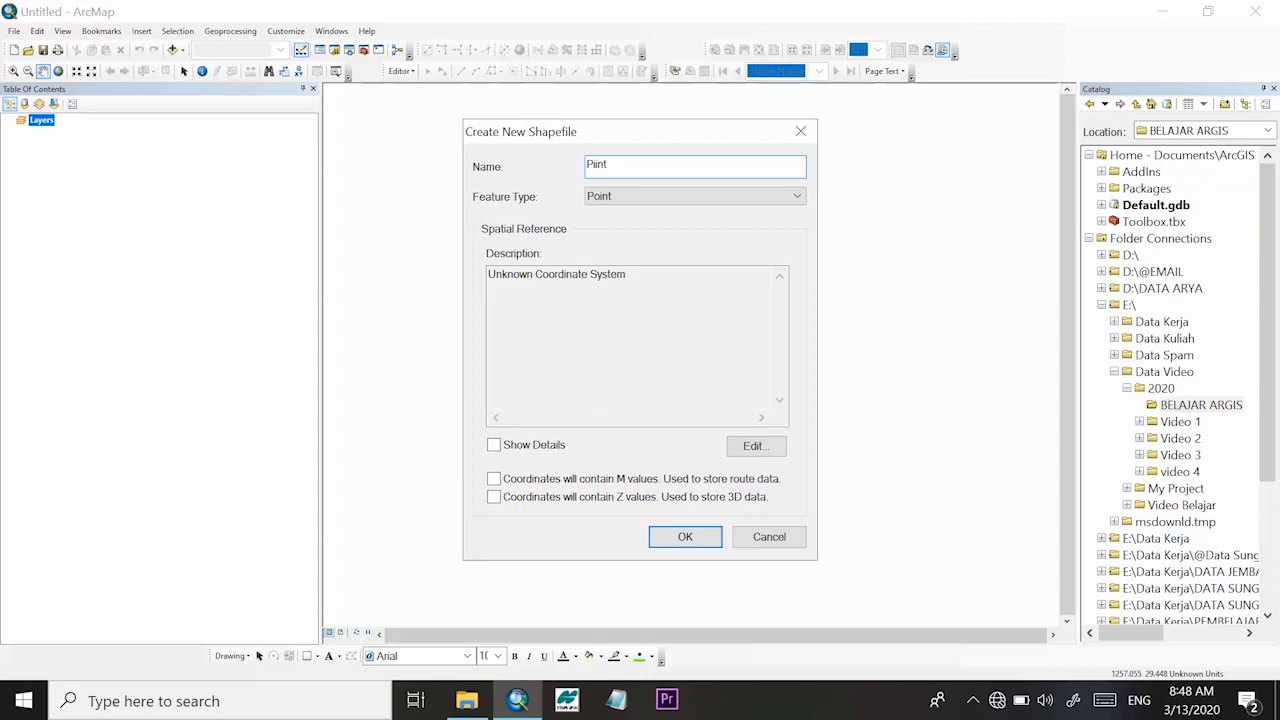
pyautogui.write('Point')
pyautogui.click(598, 170)
pyautogui.press('BackSpace')
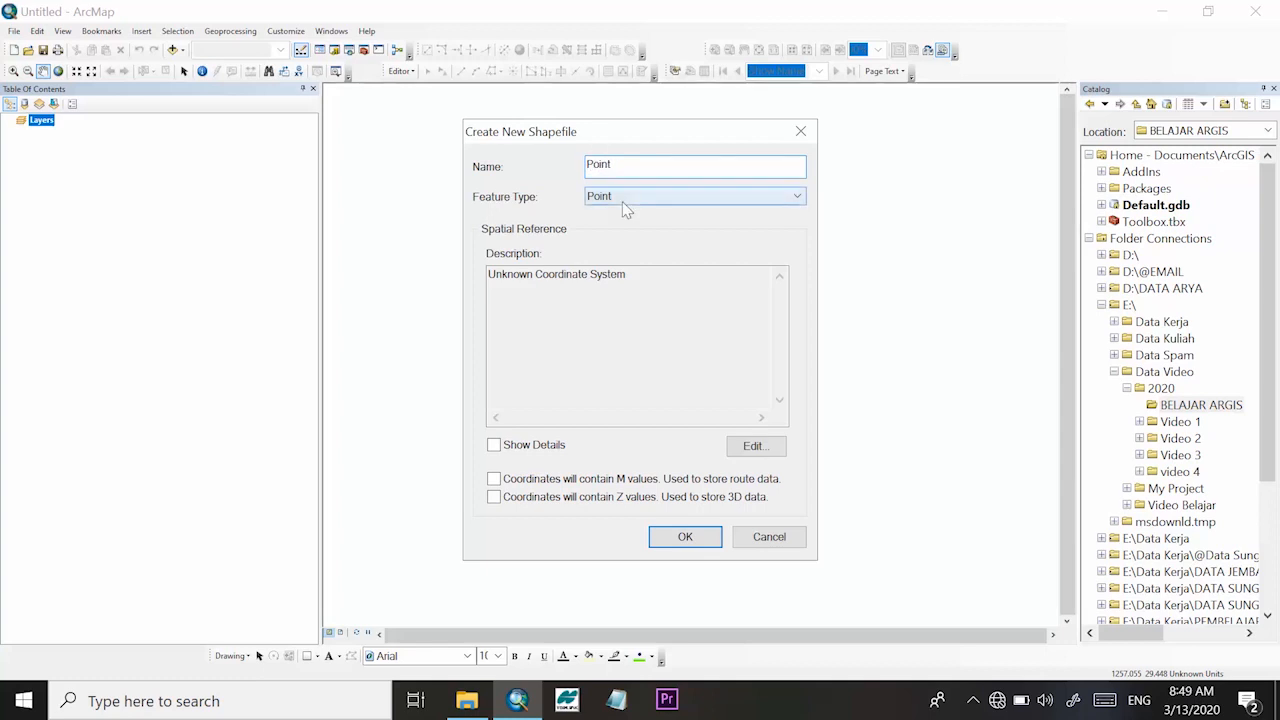
# Set the new shapefile's feature type to Point after reviewing the available types
pyautogui.click(755, 445)
pyautogui.click(850, 93)
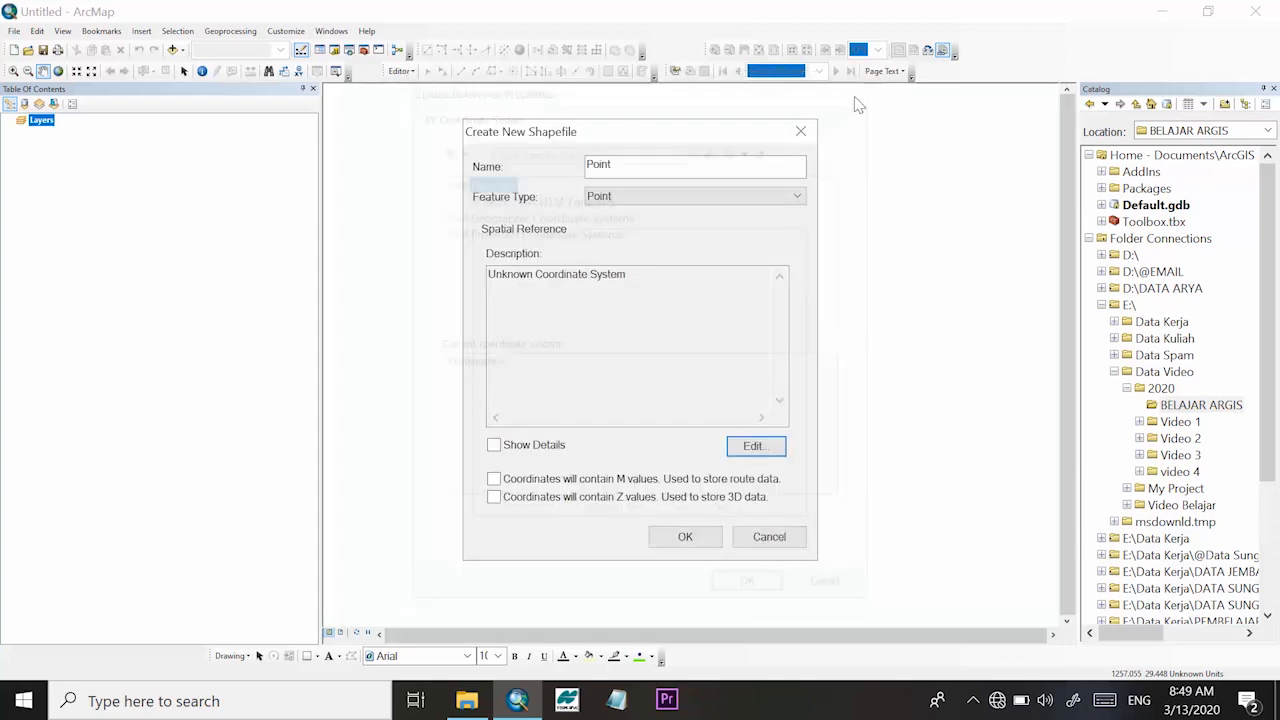
pyautogui.click(752, 201)
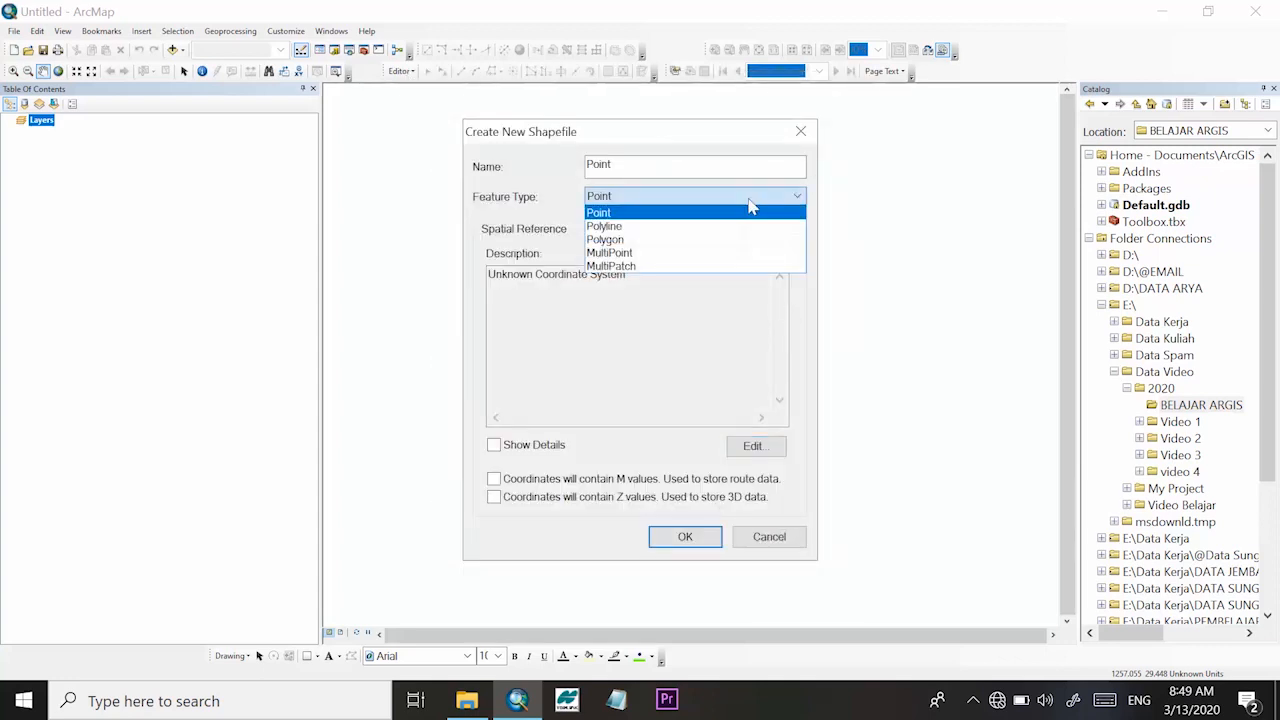
pyautogui.click(694, 199)
pyautogui.click(694, 164)
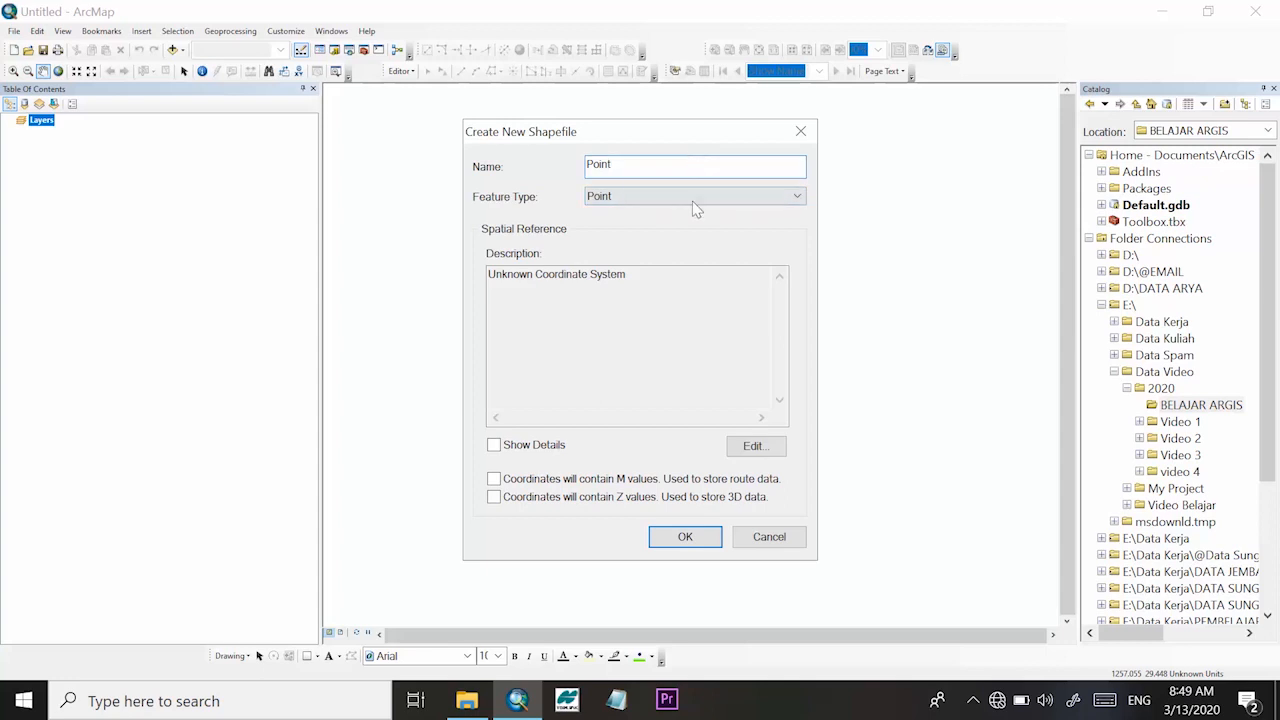
pyautogui.click(692, 198)
pyautogui.click(692, 210)
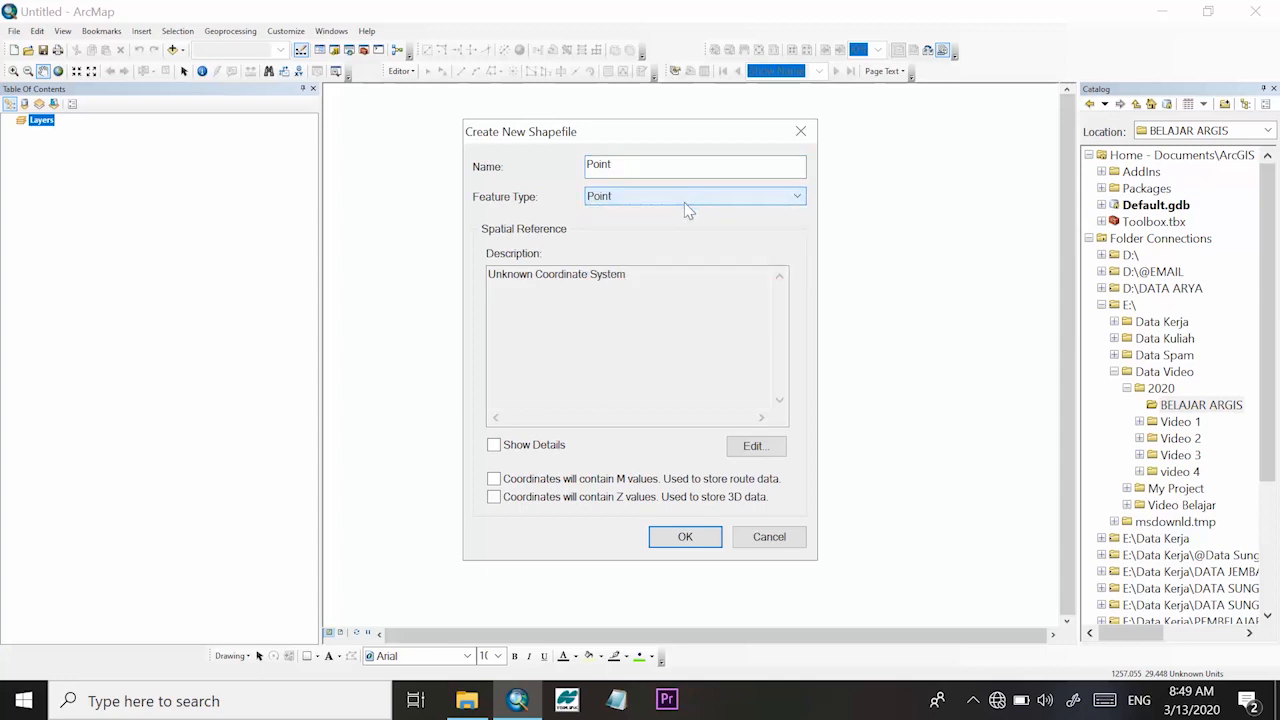
pyautogui.moveTo(677, 170); pyautogui.dragTo(571, 148)
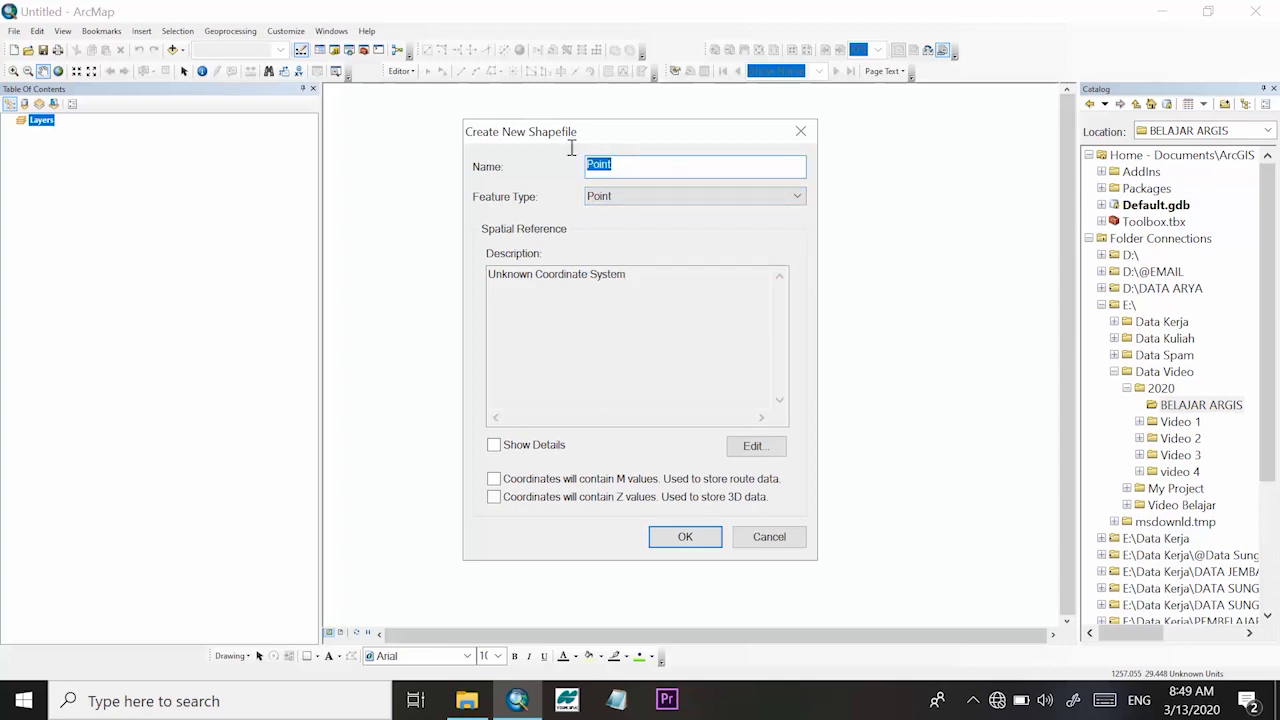
pyautogui.click(638, 195)
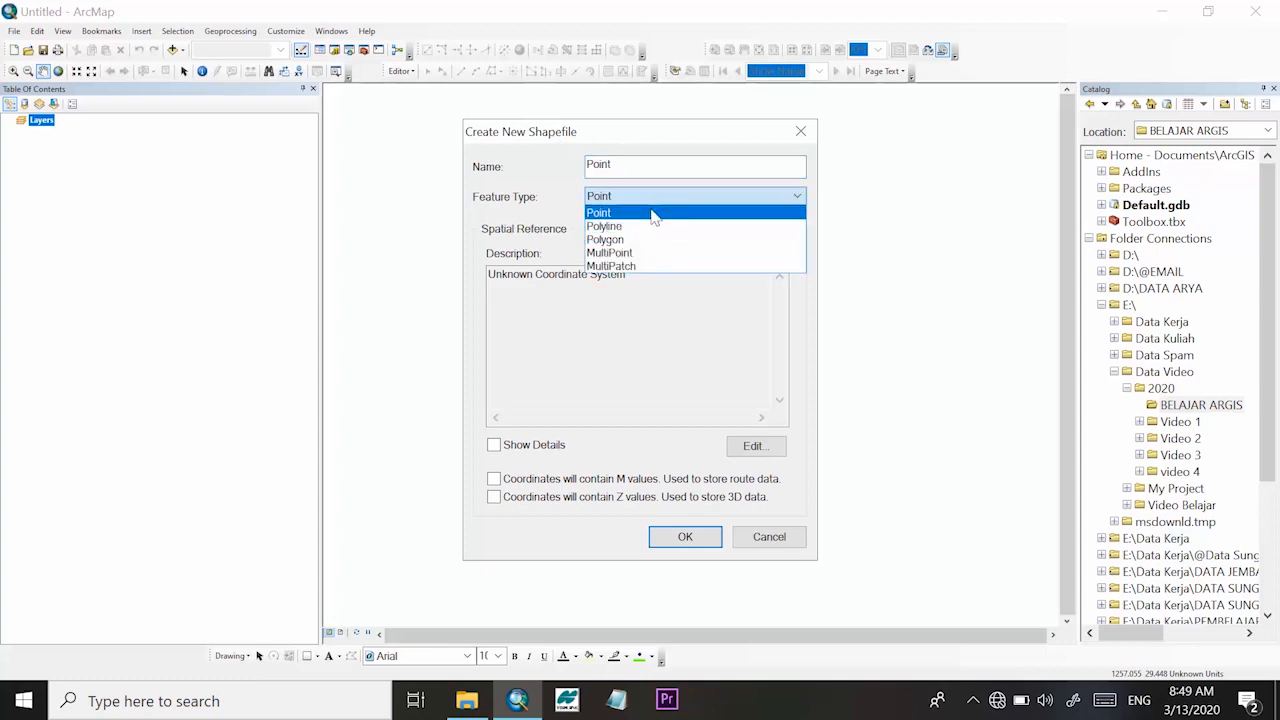
pyautogui.click(653, 217)
pyautogui.click(649, 196)
pyautogui.click(649, 199)
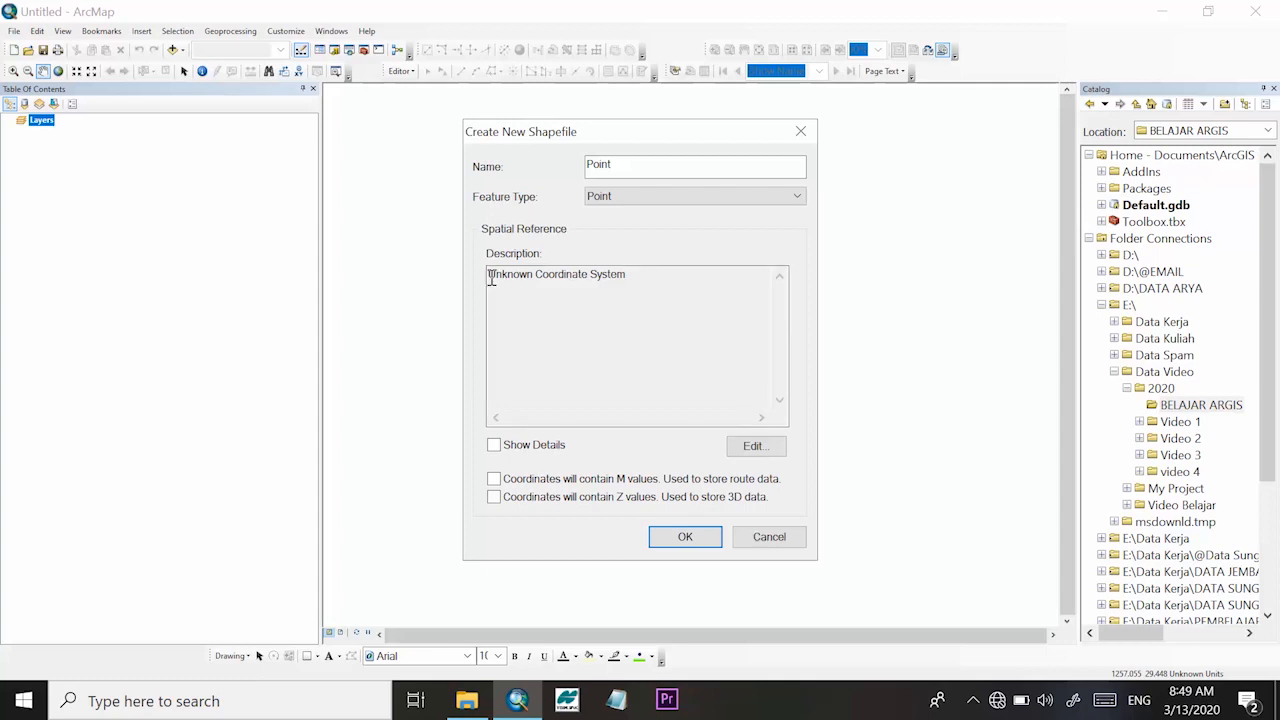
# Edit the shapefile's spatial reference and choose the favorite WGS 1984 UTM Zone 50S coordinate system
pyautogui.moveTo(490, 278); pyautogui.dragTo(649, 282)
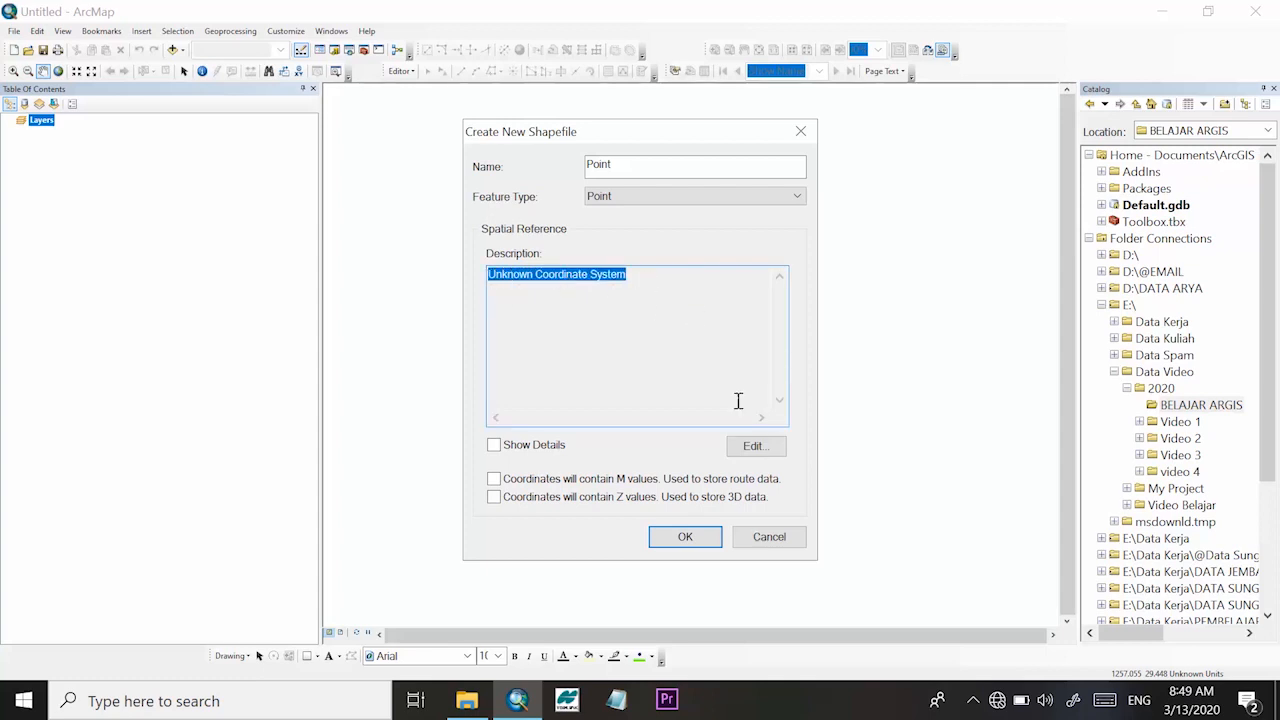
pyautogui.click(755, 448)
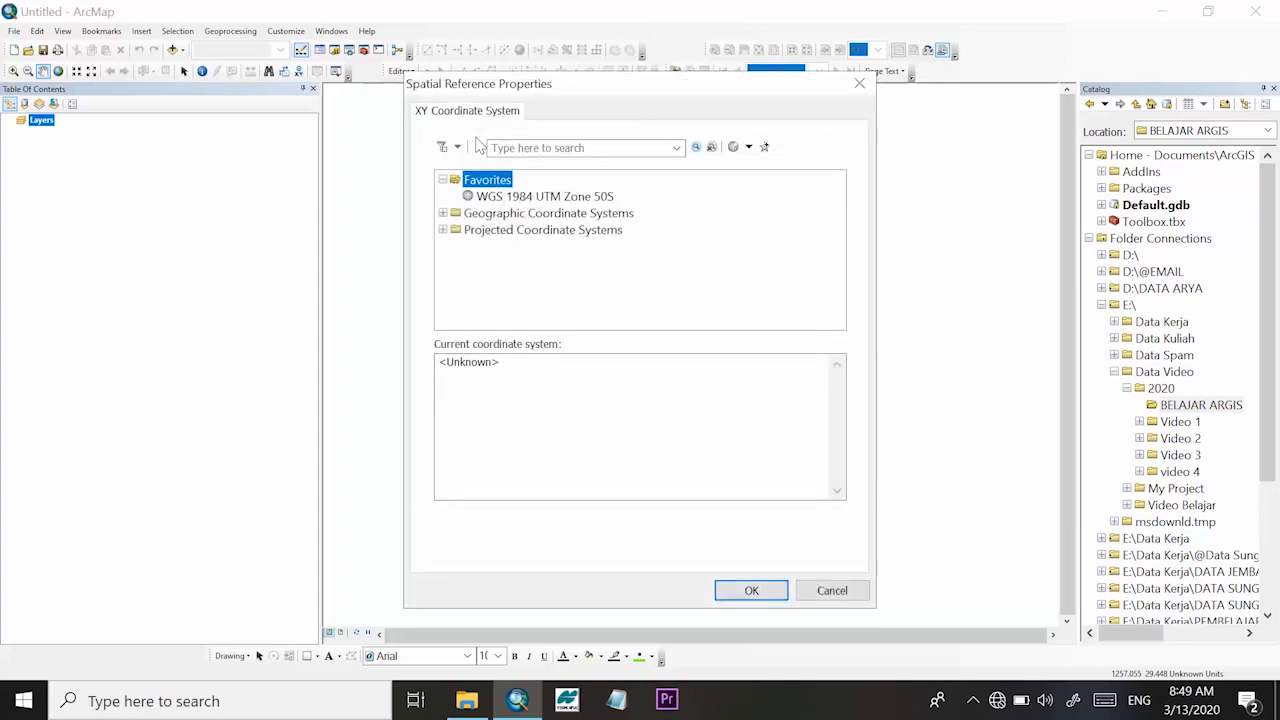
pyautogui.click(497, 198)
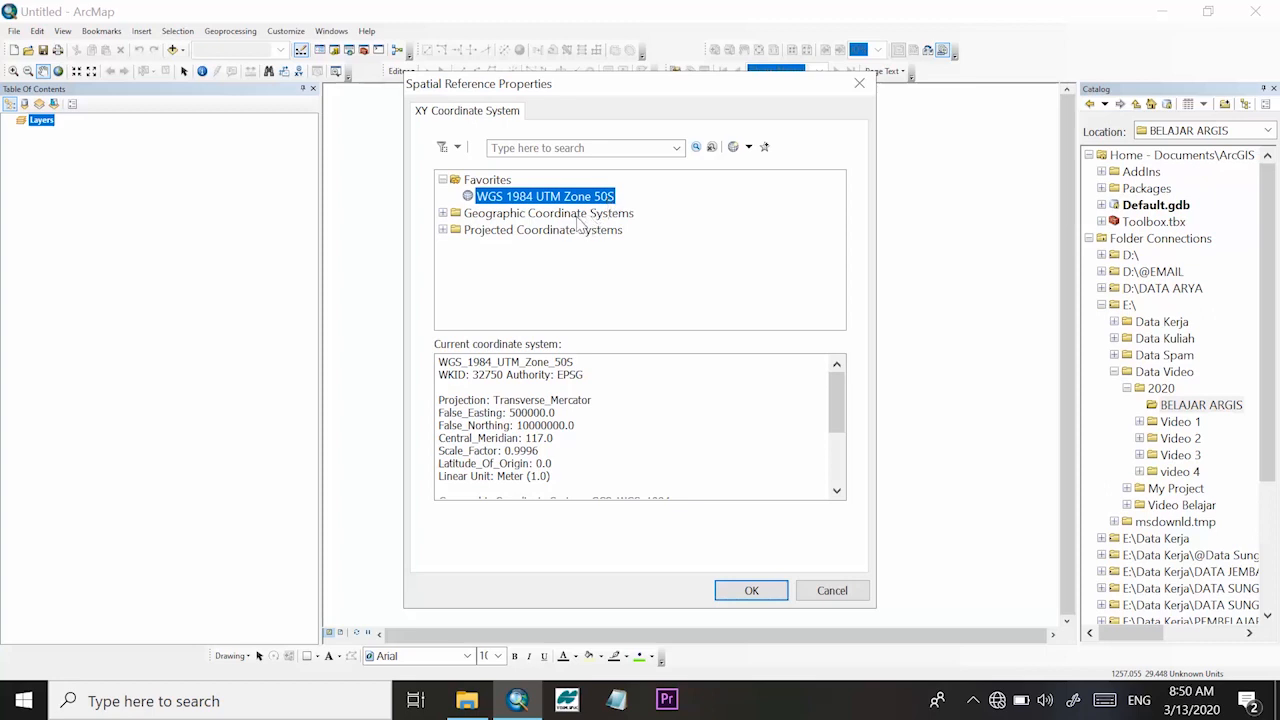
# Browse the projected coordinate systems down to the UTM, WGS 1984, Southern Hemisphere group for the Point shapefile
pyautogui.doubleClick(518, 231)
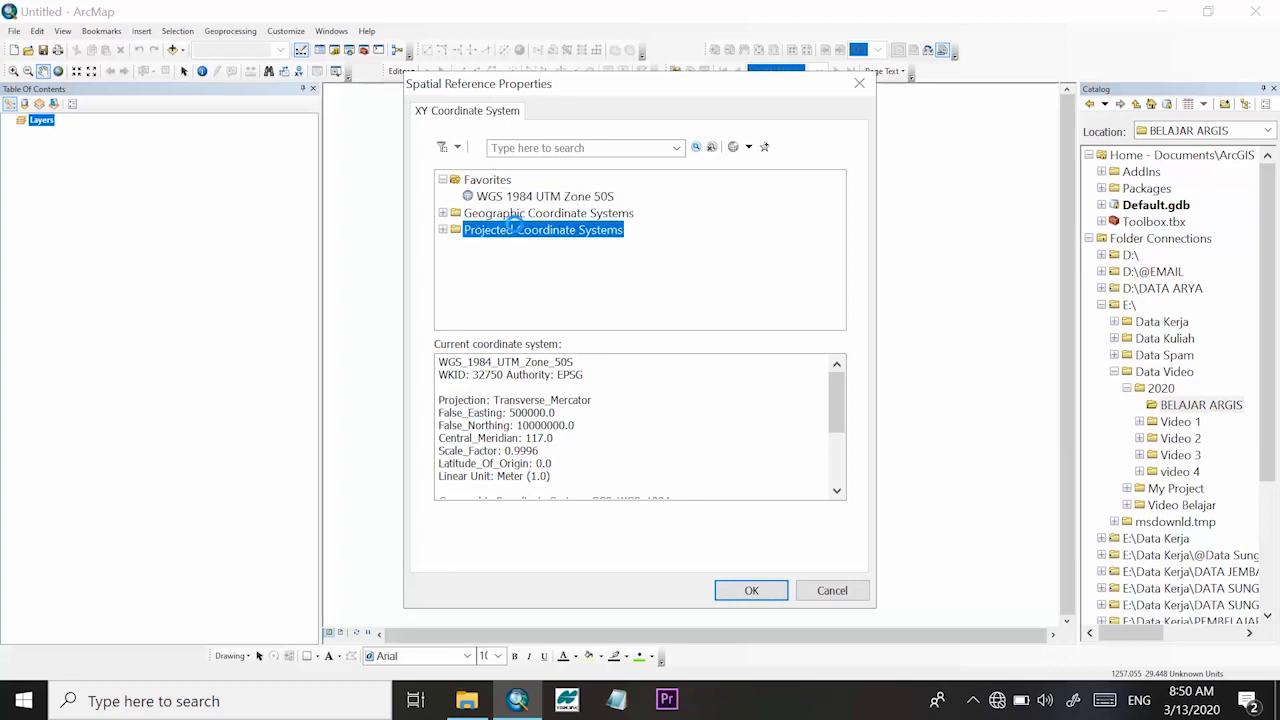
pyautogui.scroll(-1, 520, 232)
pyautogui.scroll(1, 521, 232)
pyautogui.scroll(1, 521, 231)
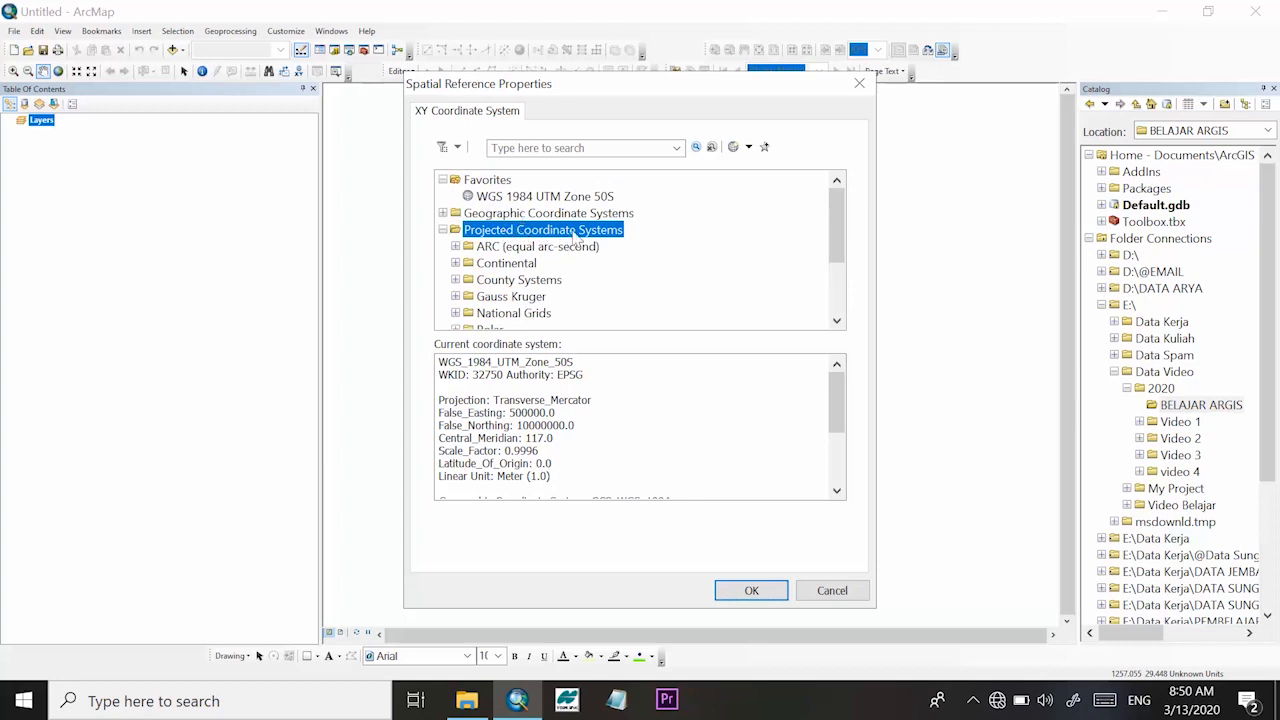
pyautogui.scroll(-2, 495, 262)
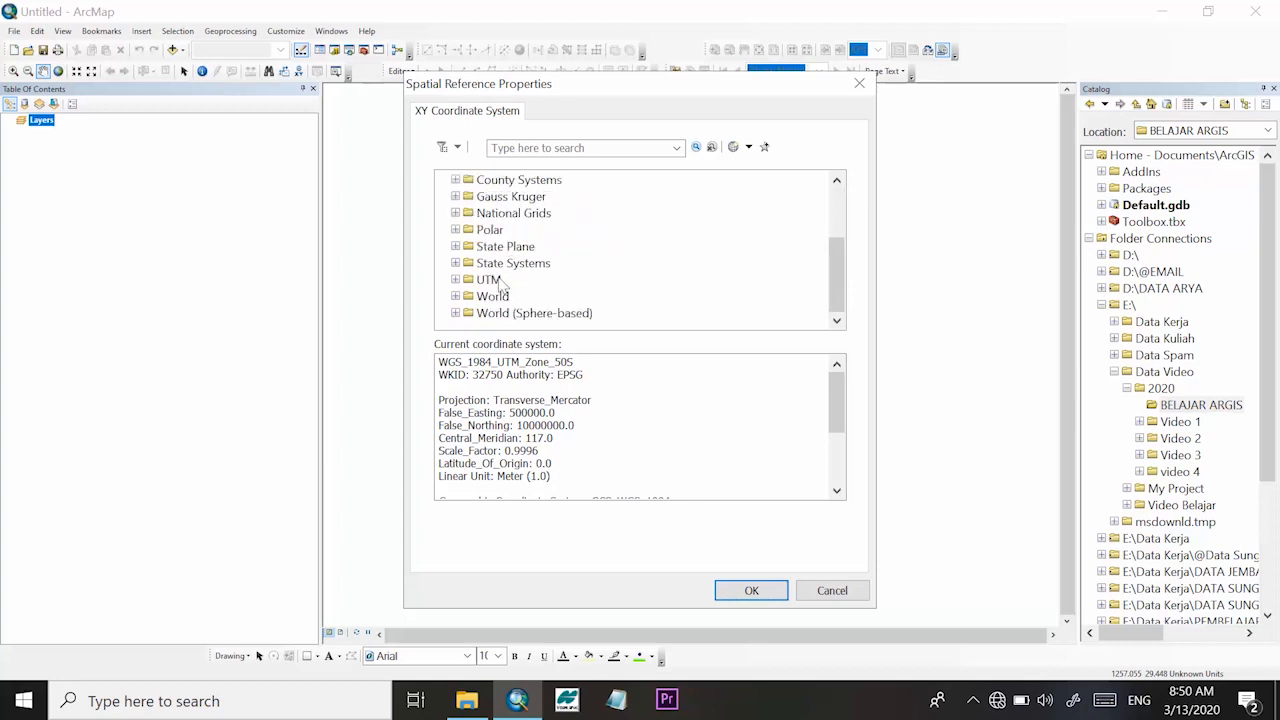
pyautogui.doubleClick(493, 280)
pyautogui.scroll(-2, 540, 250)
pyautogui.scroll(-1, 540, 250)
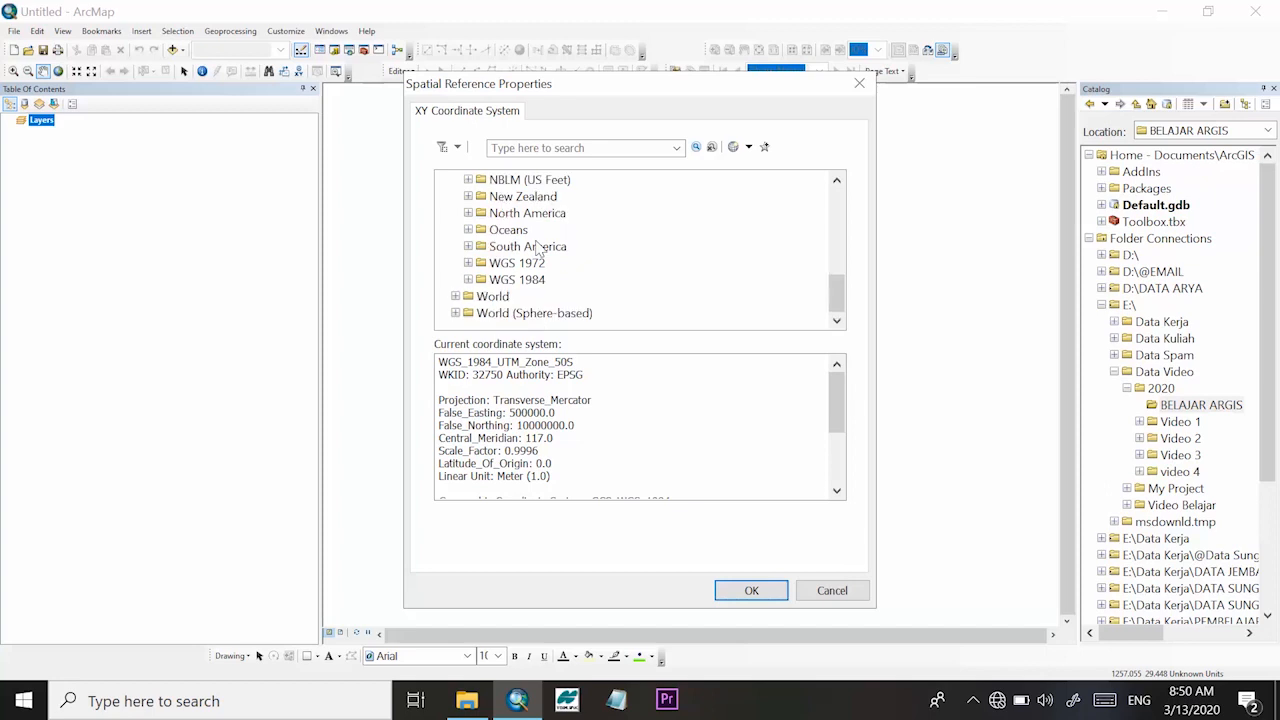
pyautogui.doubleClick(515, 280)
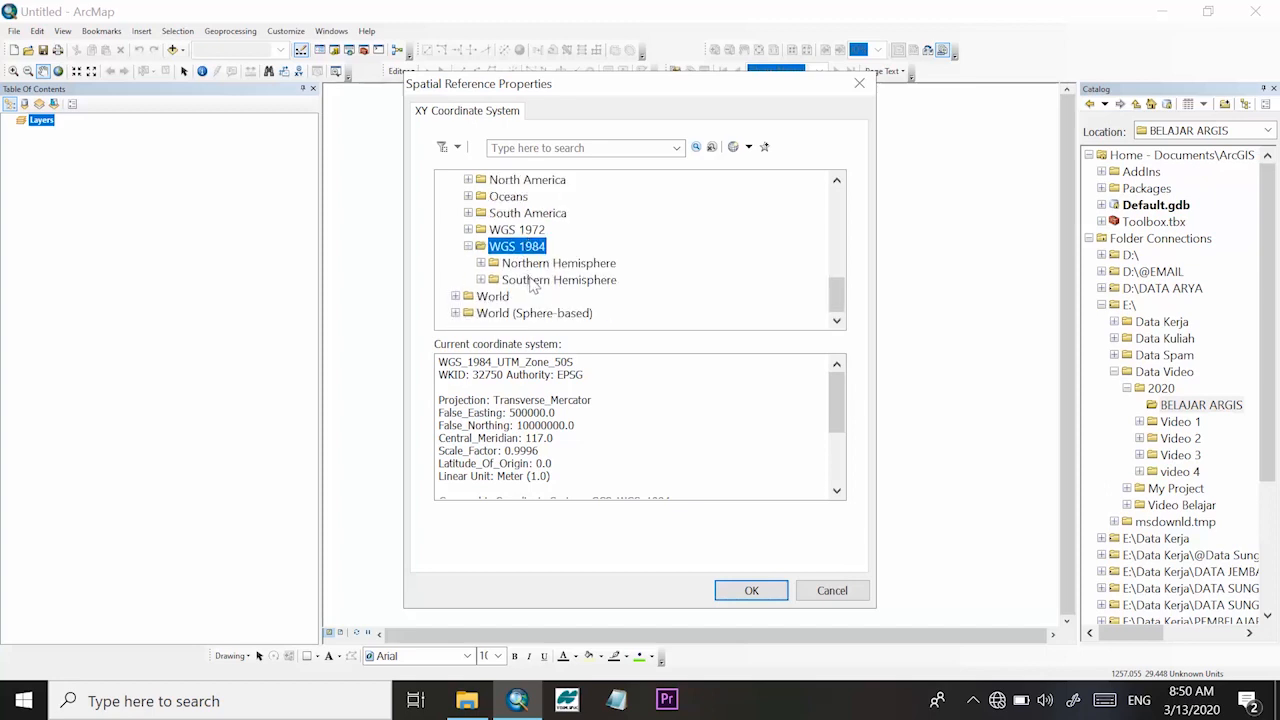
pyautogui.doubleClick(531, 281)
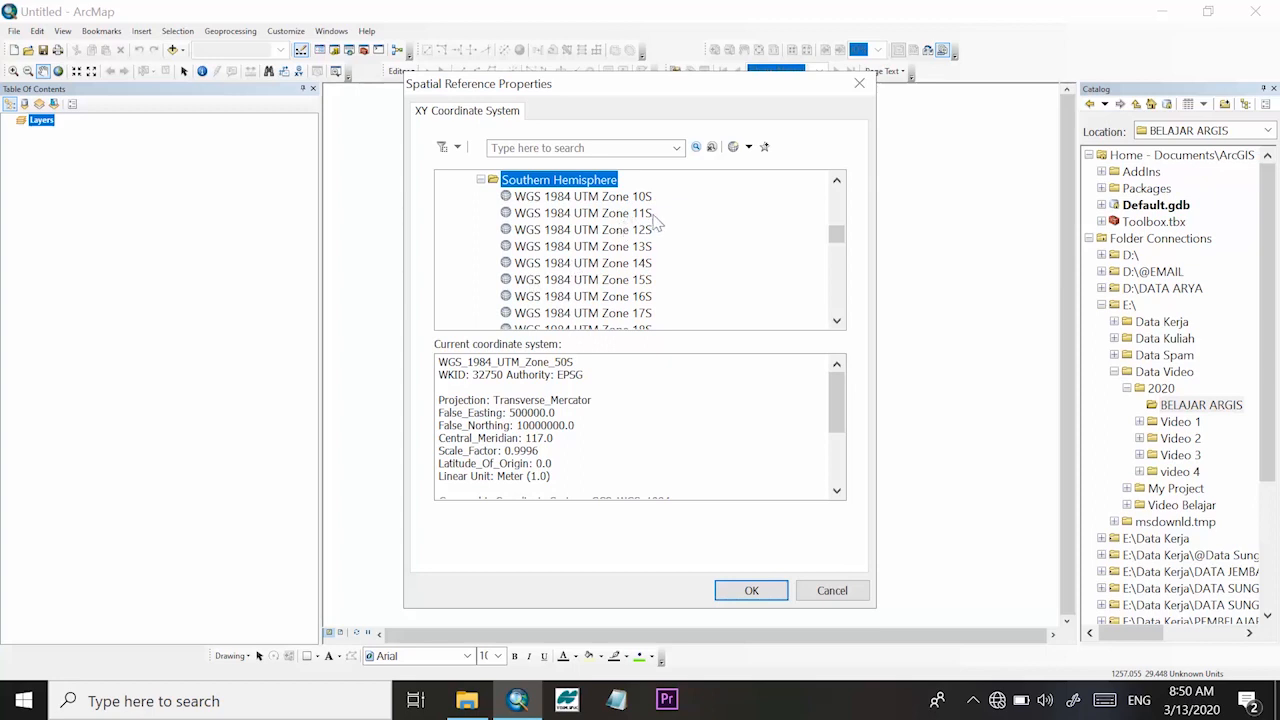
# Choose WGS 1984 UTM Zone 50S from the Southern Hemisphere group and create the Point shapefile
pyautogui.scroll(-7, 660, 222)
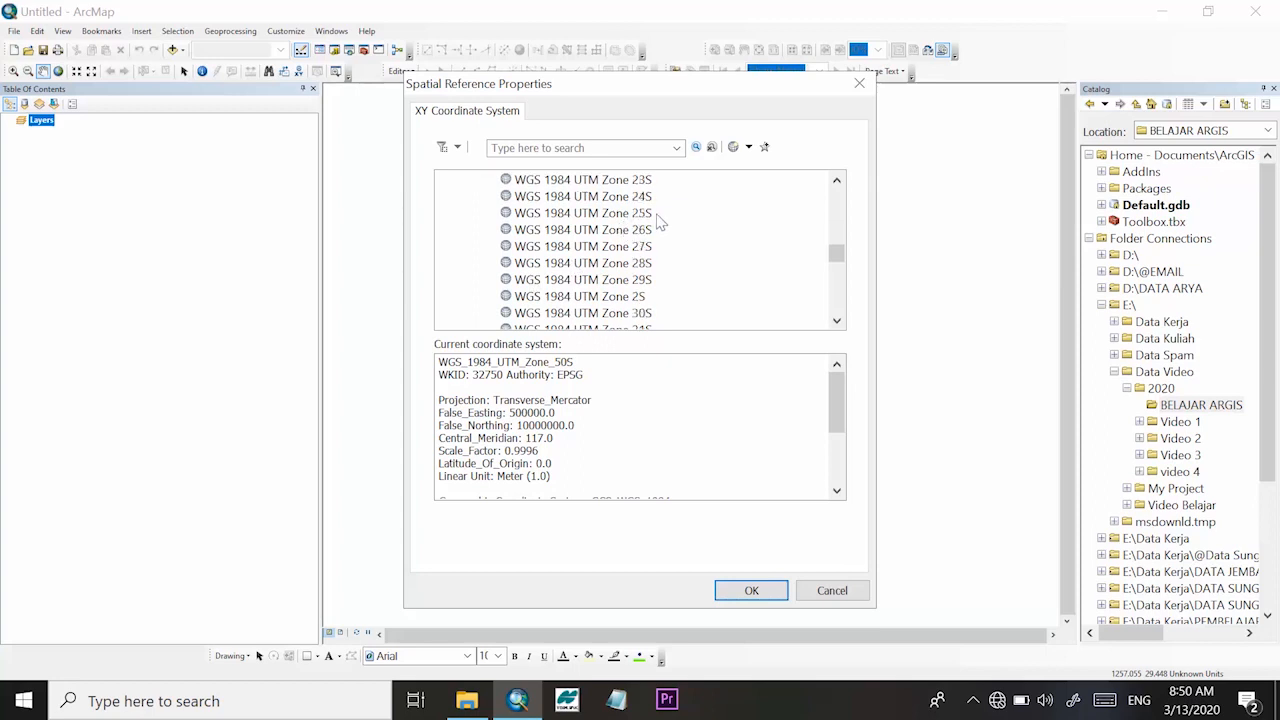
pyautogui.scroll(-8, 660, 222)
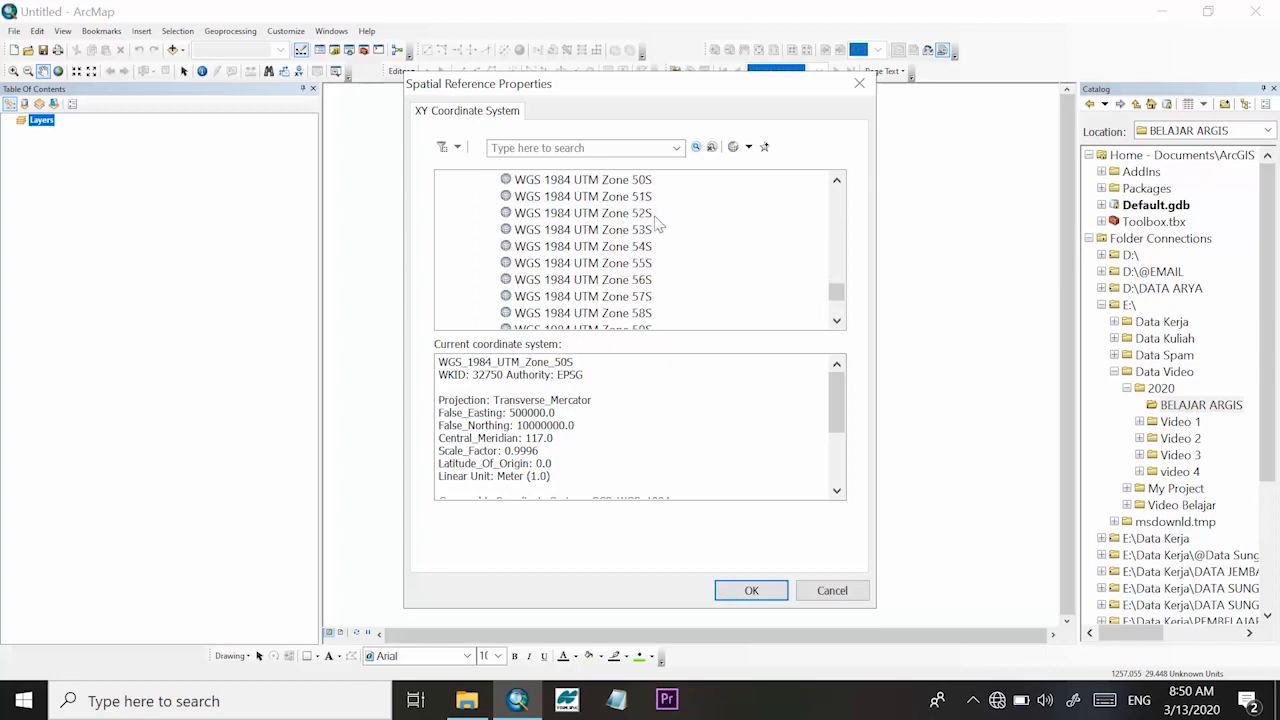
pyautogui.click(638, 185)
pyautogui.scroll(1, 655, 236)
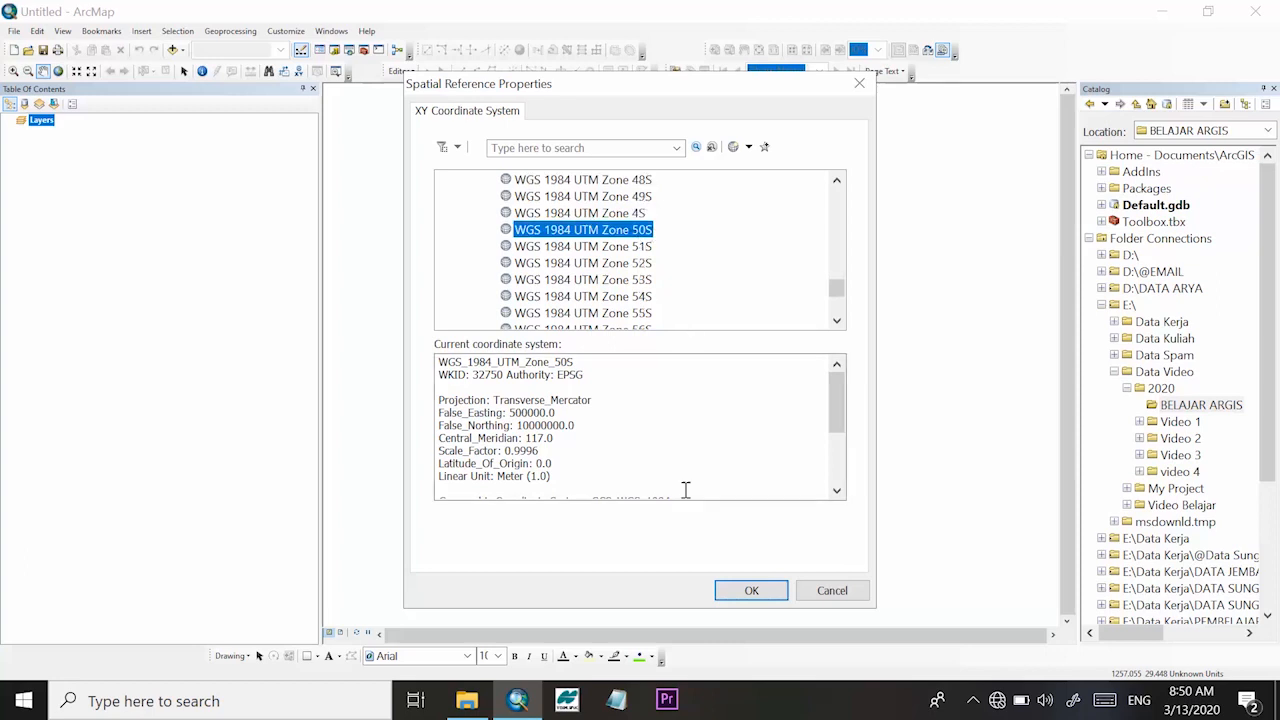
pyautogui.click(751, 590)
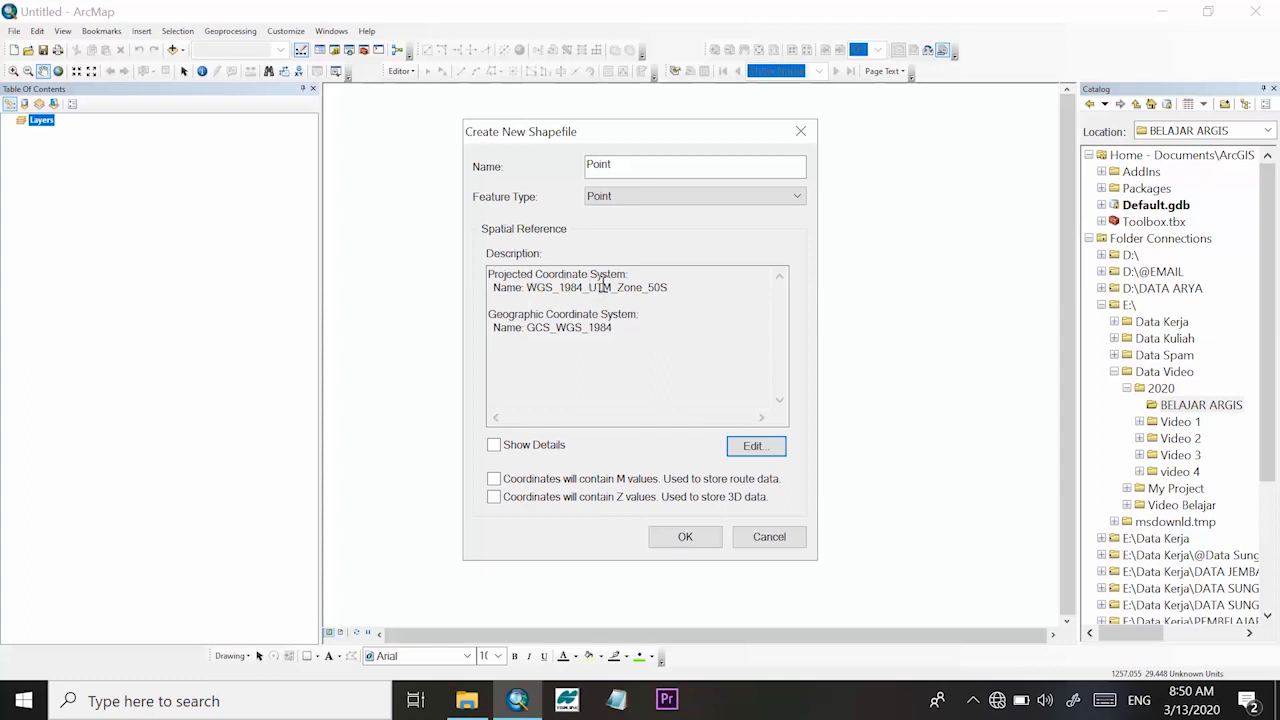
pyautogui.click(697, 539)
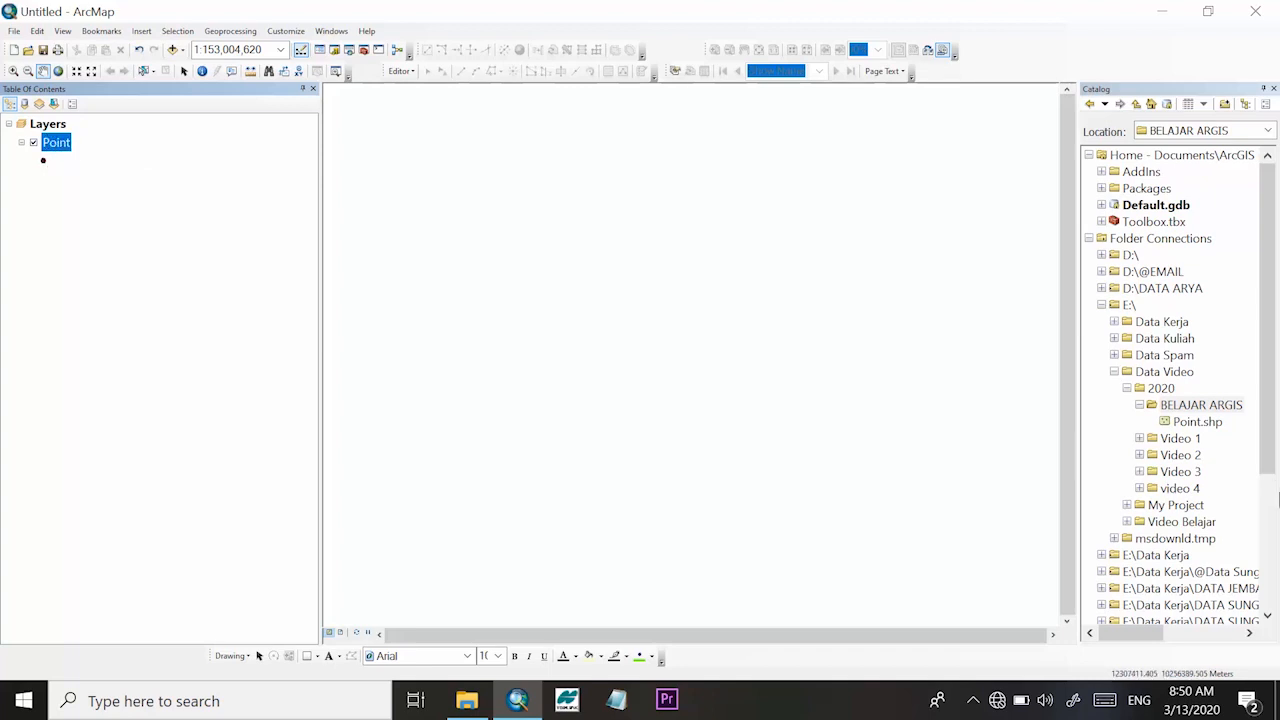
# Start another new shapefile in the BELAJAR ARGIS folder, named Polyline with the Polyline feature type
pyautogui.click(1187, 410)
pyautogui.rightClick(1178, 406)
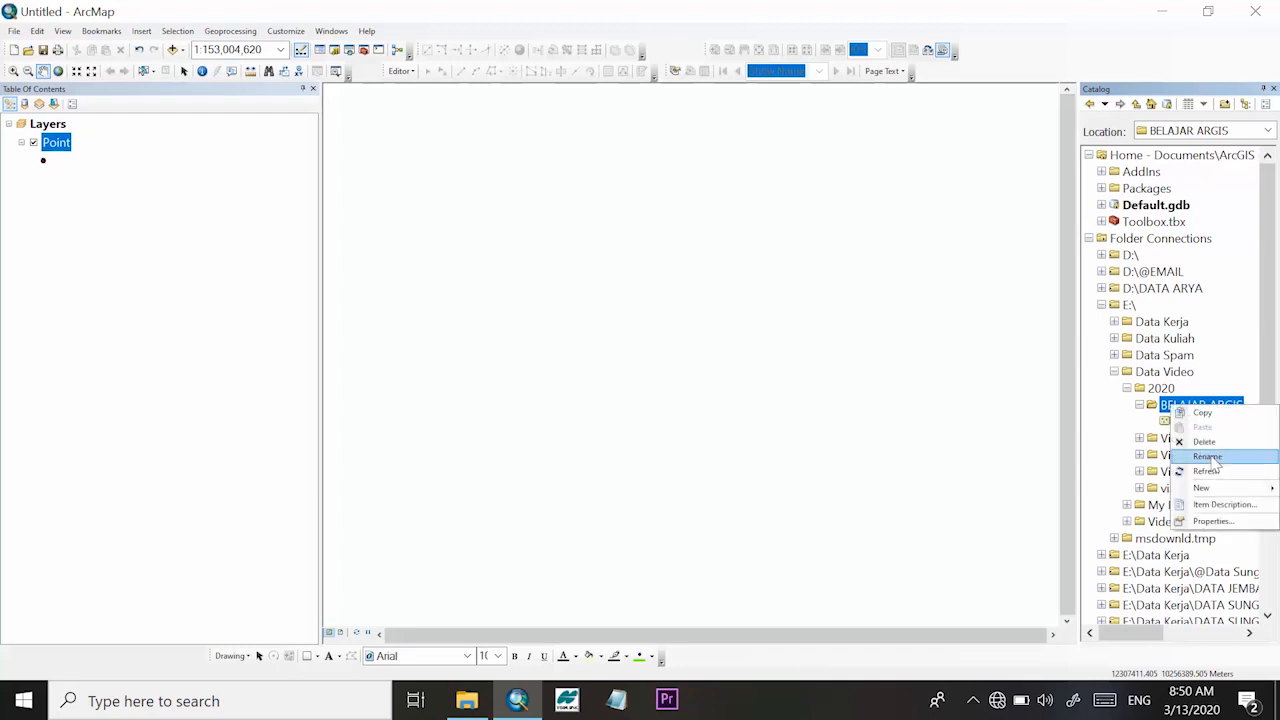
pyautogui.moveTo(1222, 488)
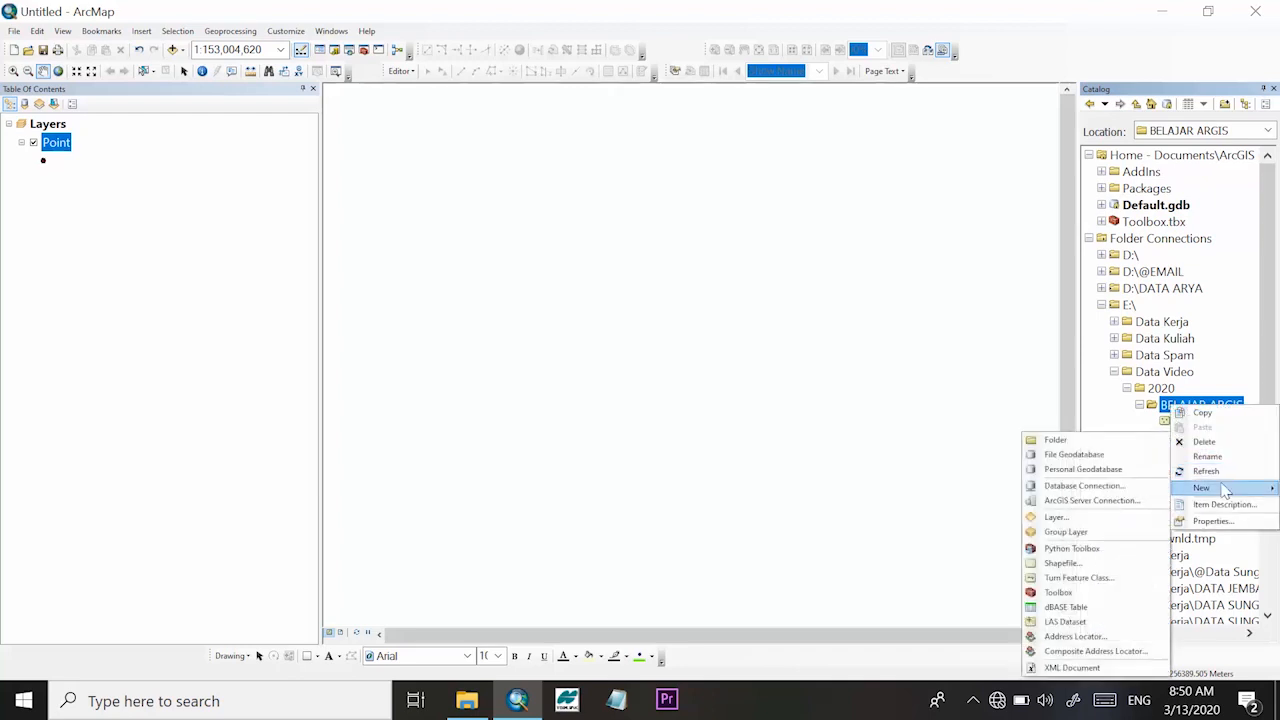
pyautogui.click(1062, 563)
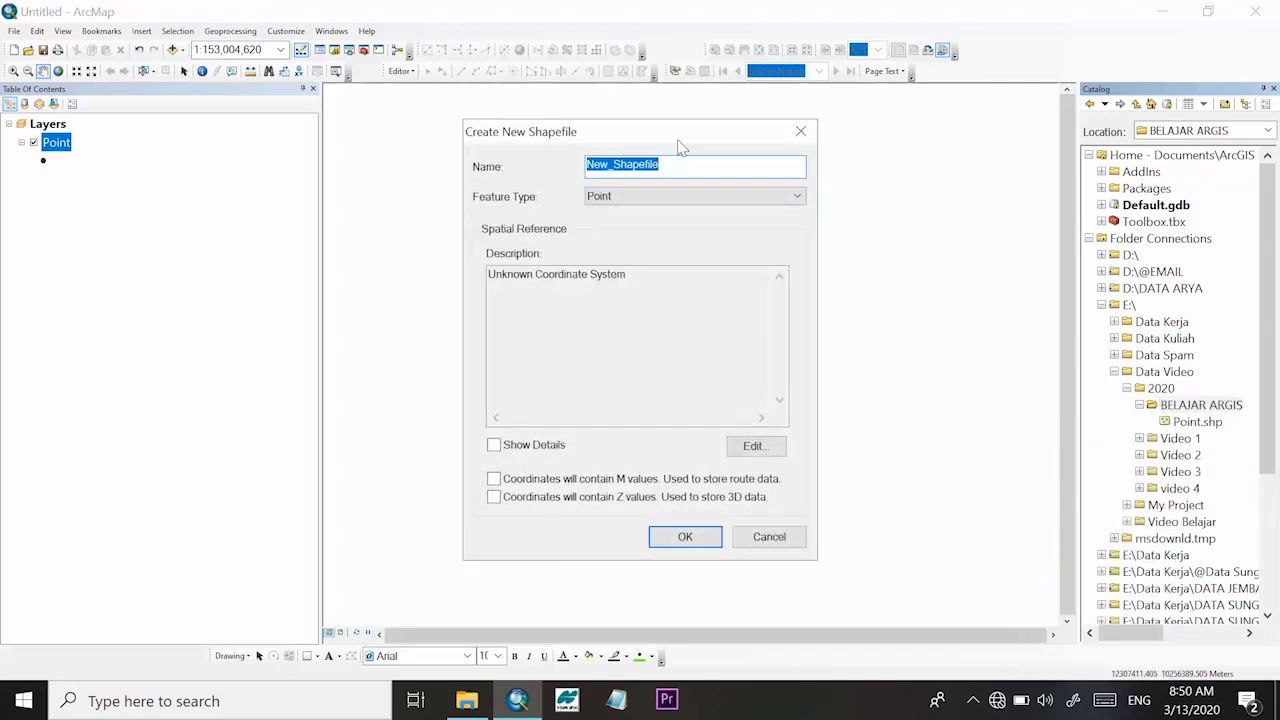
pyautogui.write('Polyline')
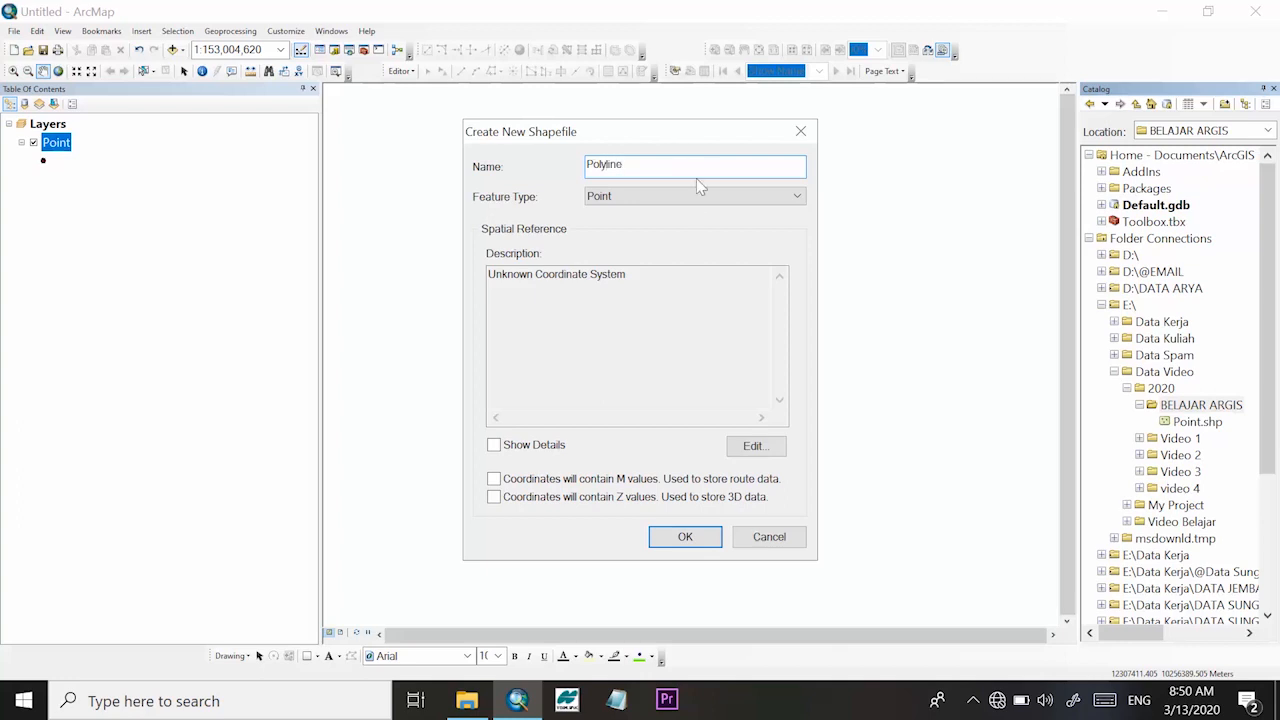
pyautogui.click(700, 196)
pyautogui.click(674, 229)
# Edit the Polyline shapefile's spatial reference, expanding the projected coordinate systems to UTM, WGS 1984, Southern Hemisphere
pyautogui.click(744, 450)
pyautogui.doubleClick(551, 230)
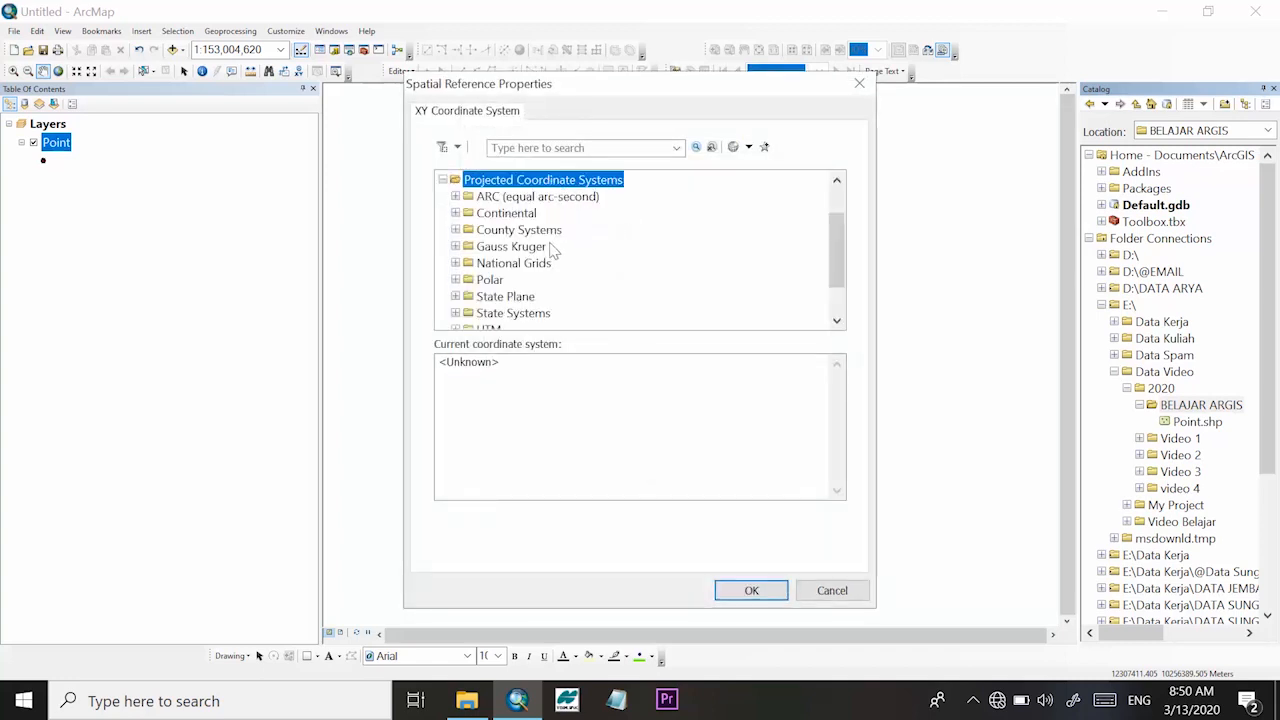
pyautogui.scroll(-1, 551, 252)
pyautogui.doubleClick(488, 279)
pyautogui.scroll(-3, 553, 268)
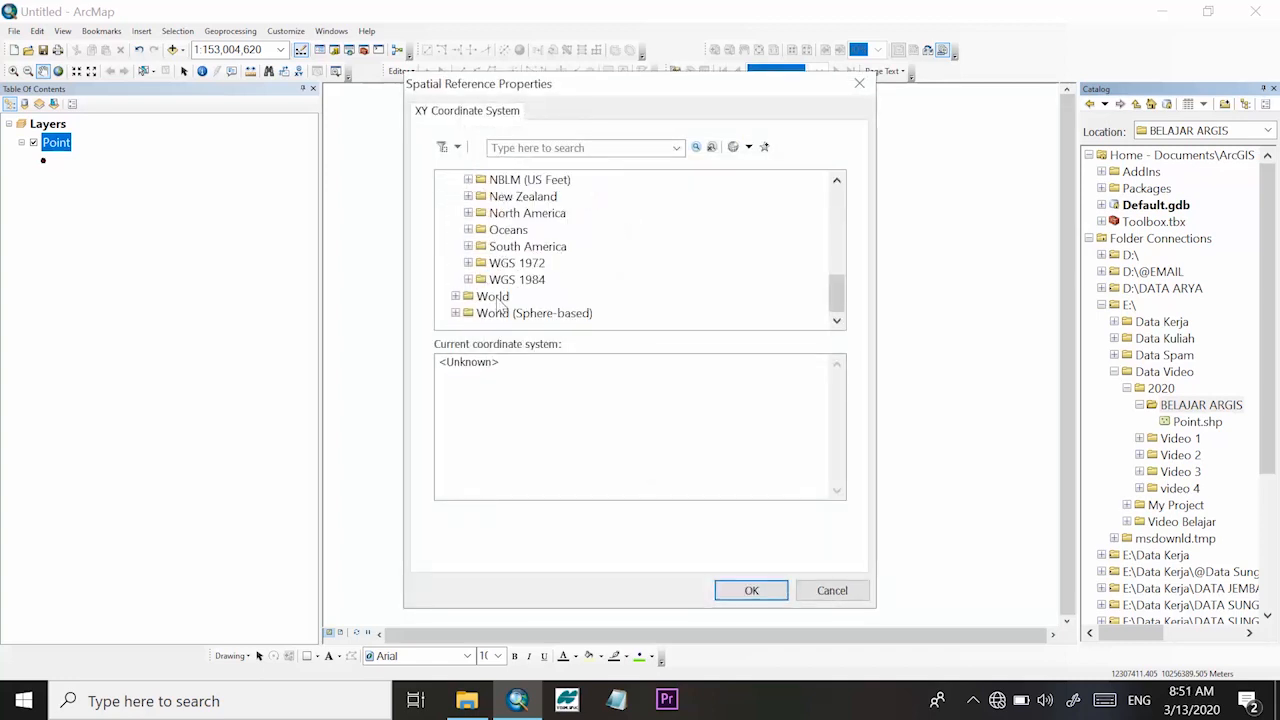
pyautogui.doubleClick(517, 279)
pyautogui.doubleClick(553, 313)
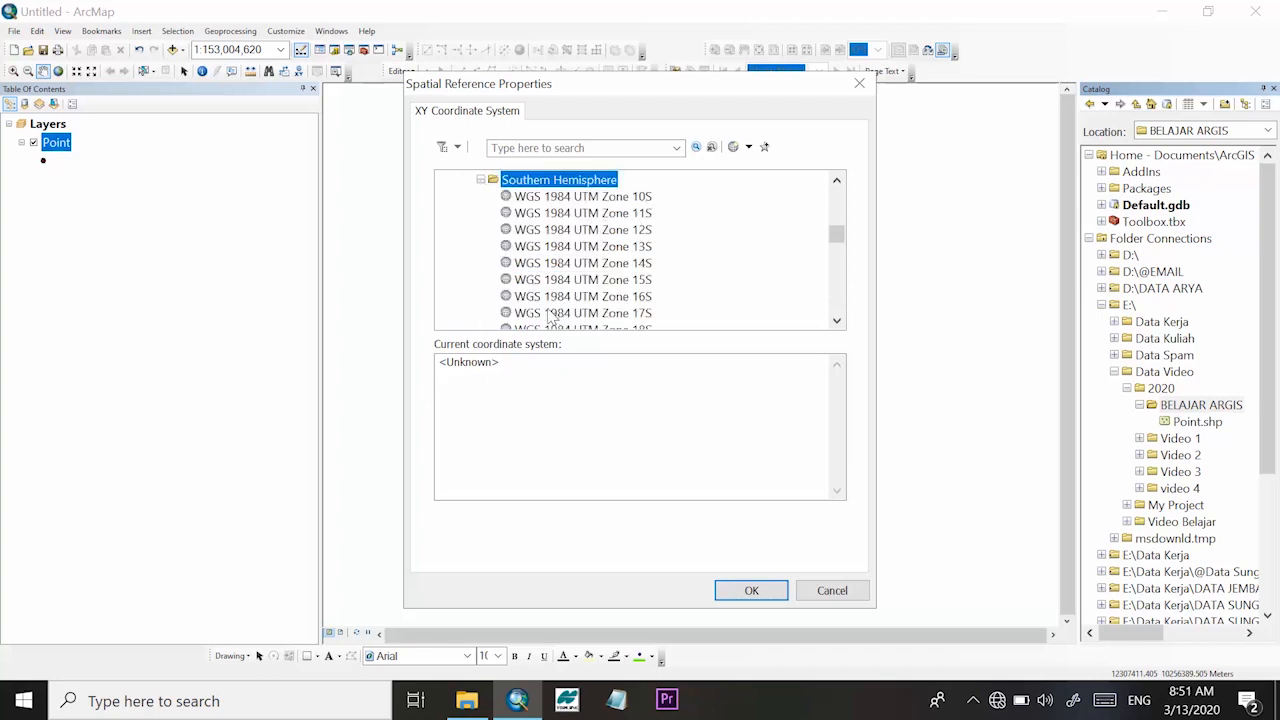
# Create the Polyline shapefile with WGS 1984 UTM Zone 50S and look at its line symbol options without changing them
pyautogui.scroll(-12, 588, 254)
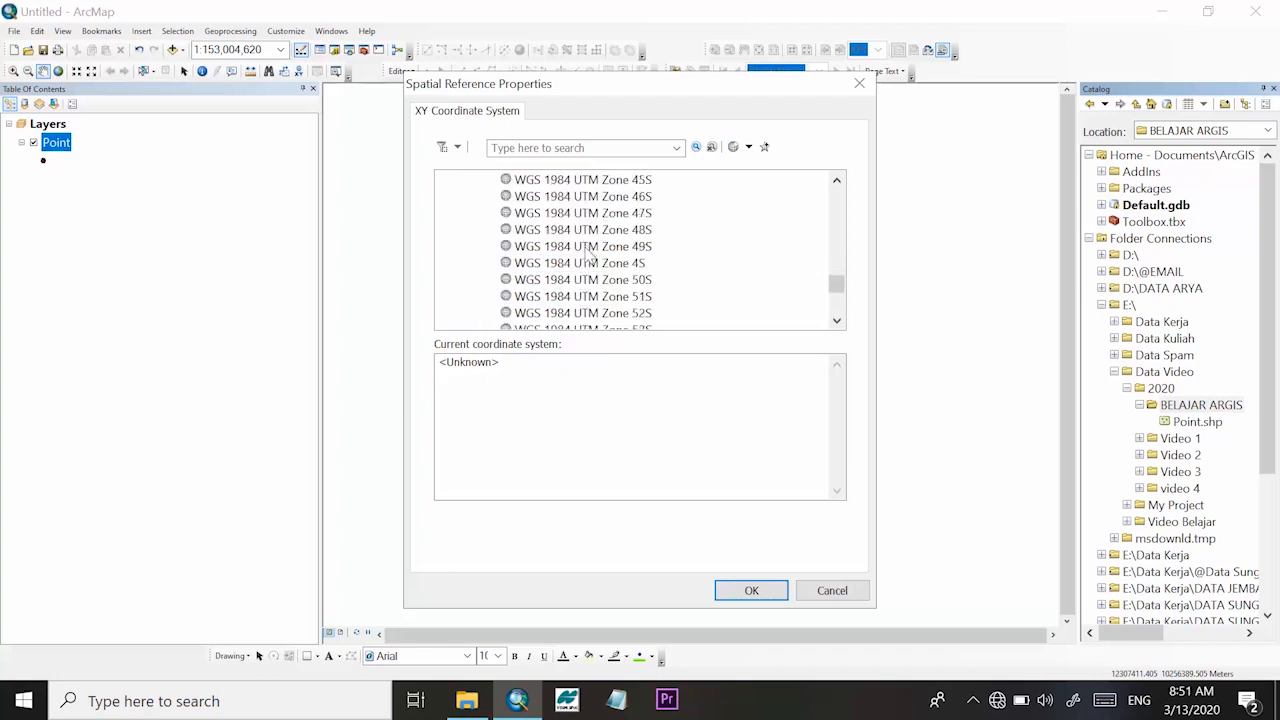
pyautogui.scroll(-1, 590, 255)
pyautogui.click(612, 231)
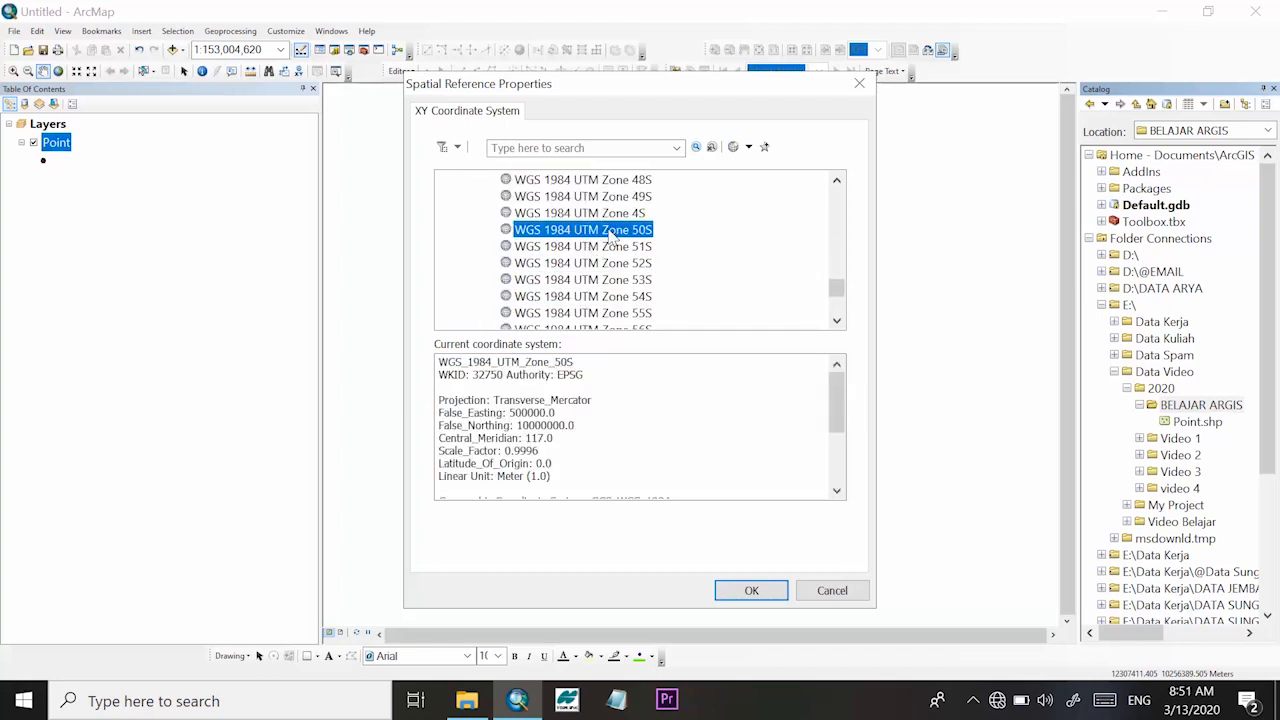
pyautogui.click(752, 591)
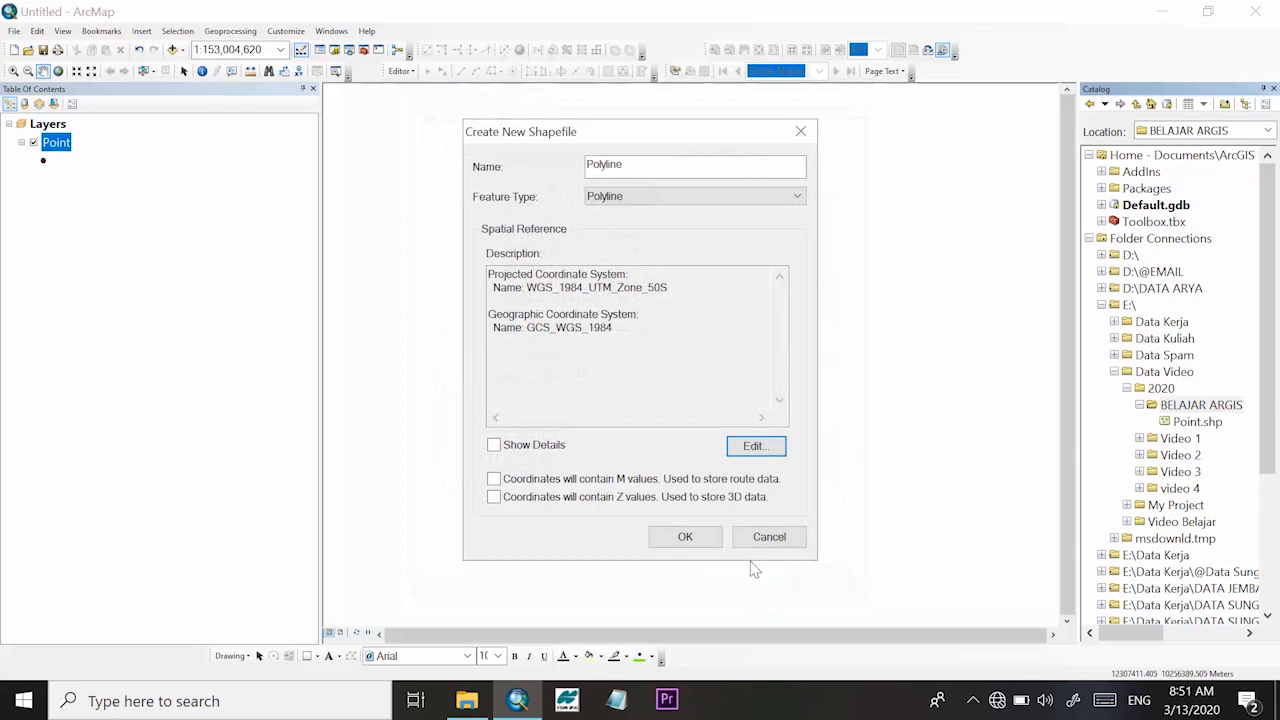
pyautogui.click(686, 537)
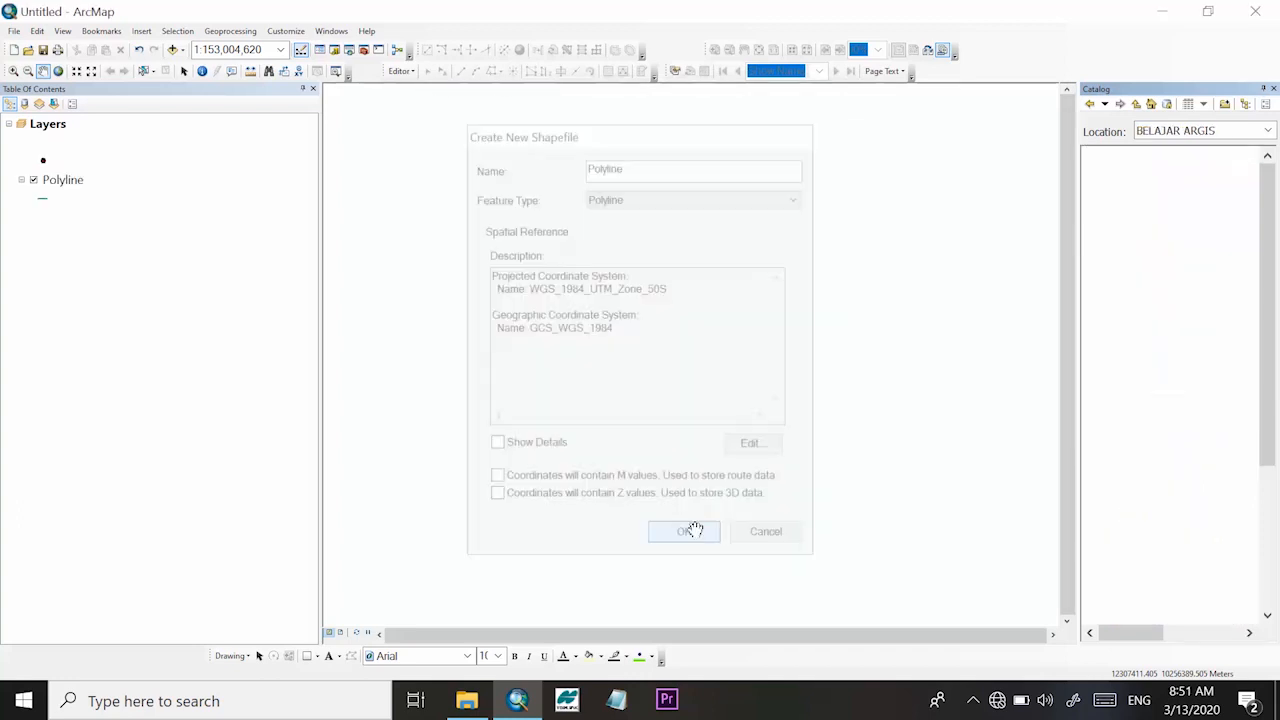
pyautogui.click(43, 199)
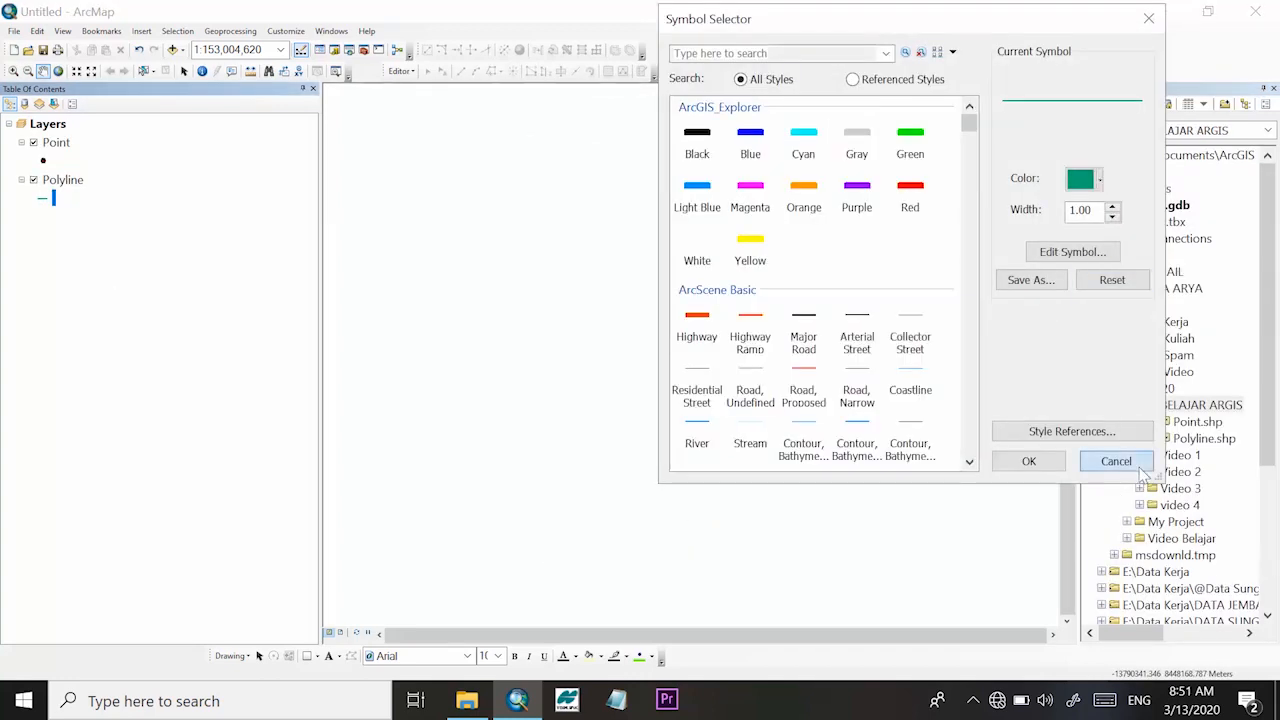
pyautogui.click(1140, 466)
# Start a third new shapefile in the BELAJAR ARGIS folder, named Polygon with the Polygon feature type
pyautogui.rightClick(1185, 406)
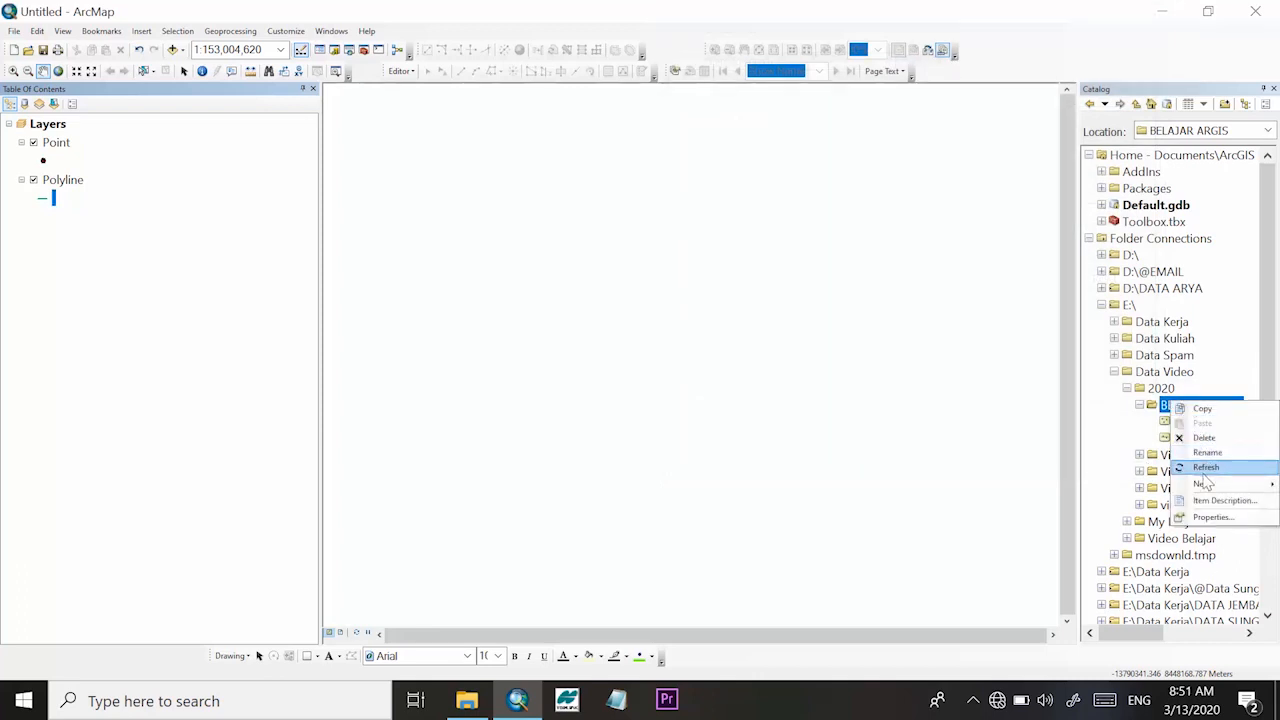
pyautogui.moveTo(1200, 484)
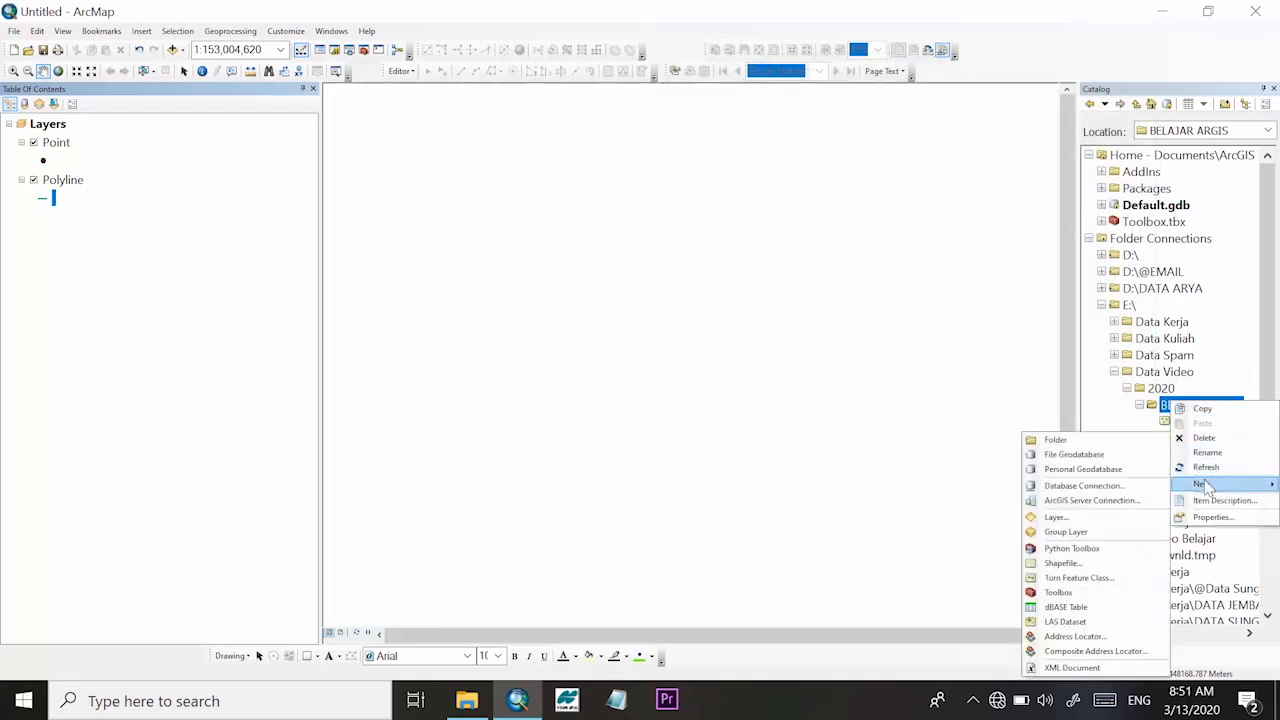
pyautogui.click(1060, 563)
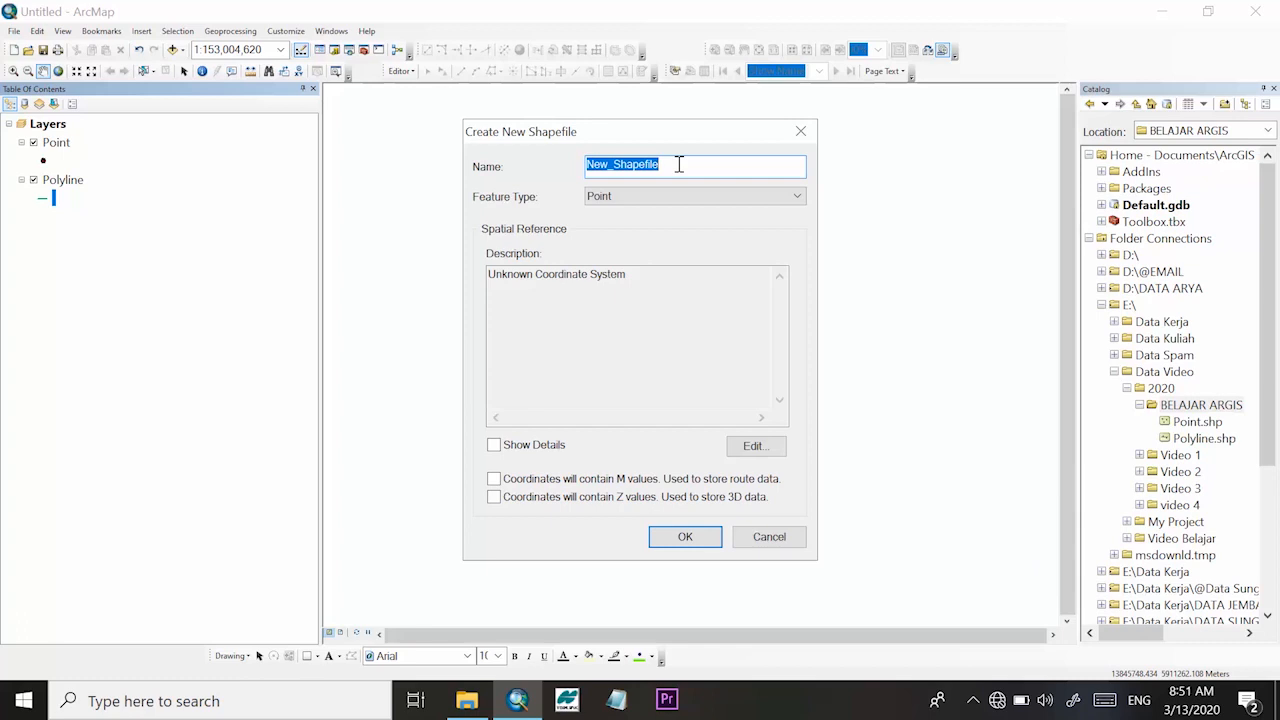
pyautogui.write('Polygon')
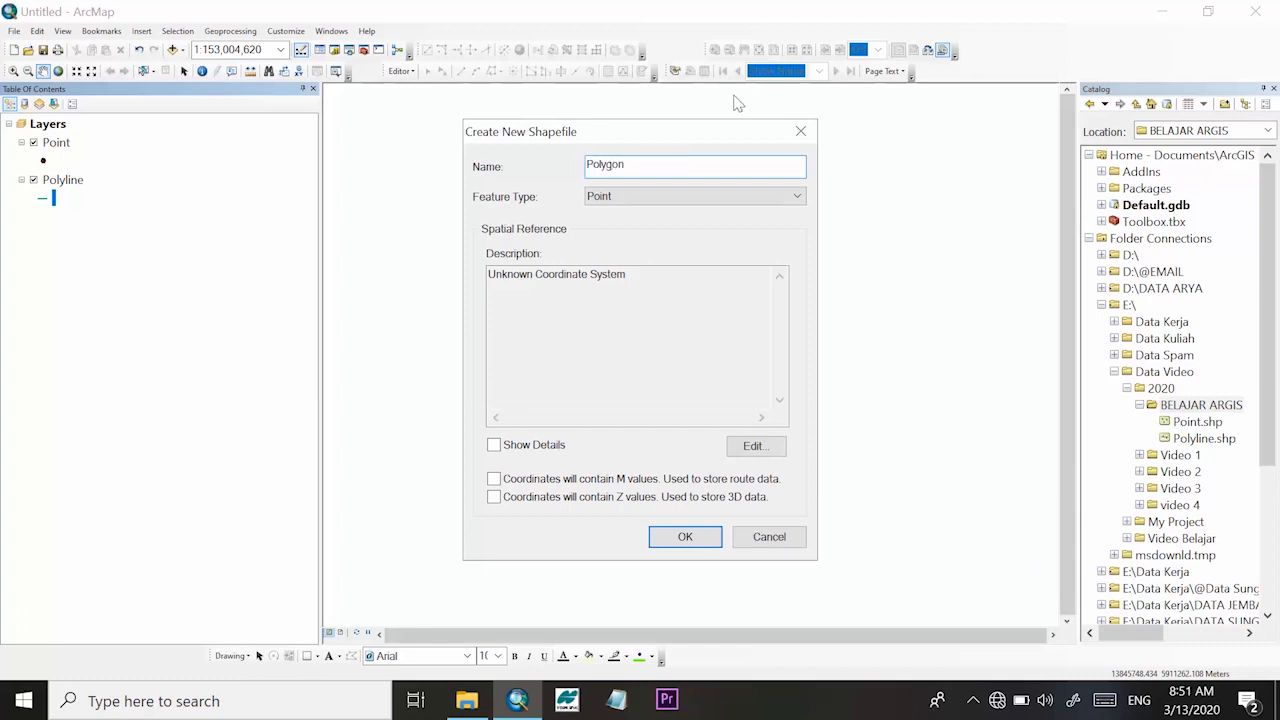
pyautogui.click(651, 198)
pyautogui.click(662, 240)
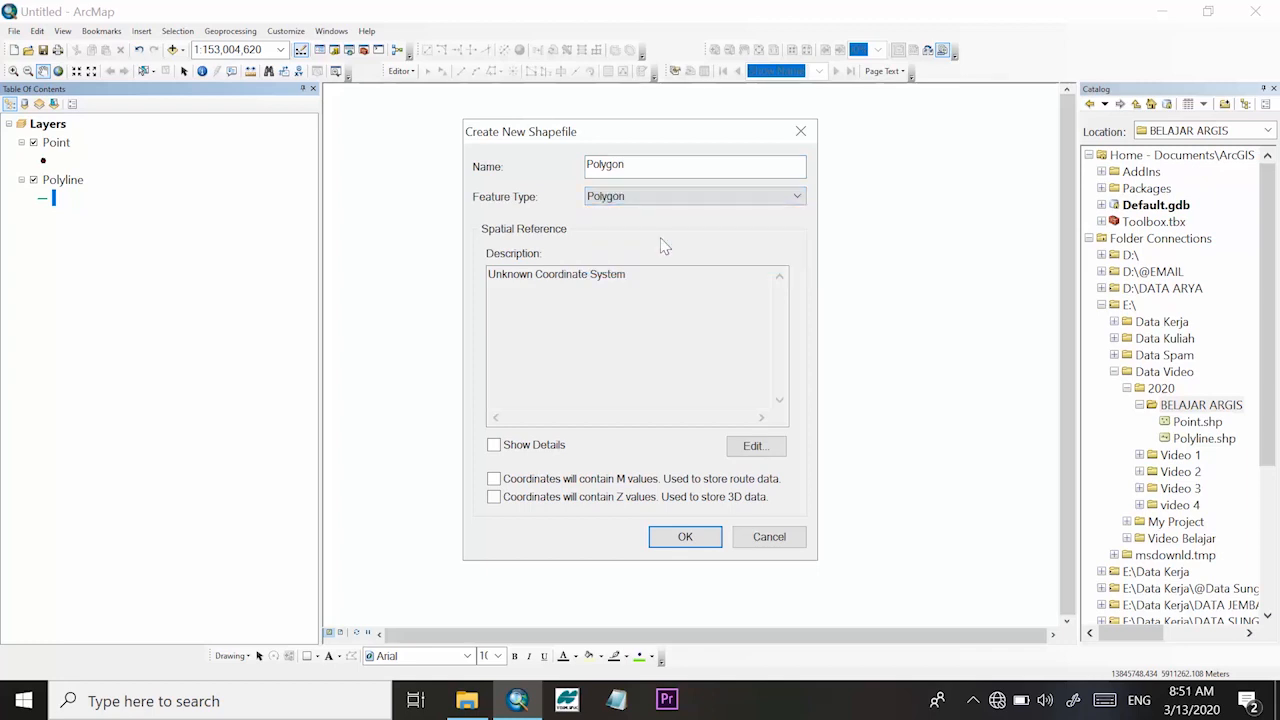
# Edit the Polygon shapefile's spatial reference, expanding the projected coordinate systems to UTM, WGS 1984, Southern Hemisphere
pyautogui.click(748, 445)
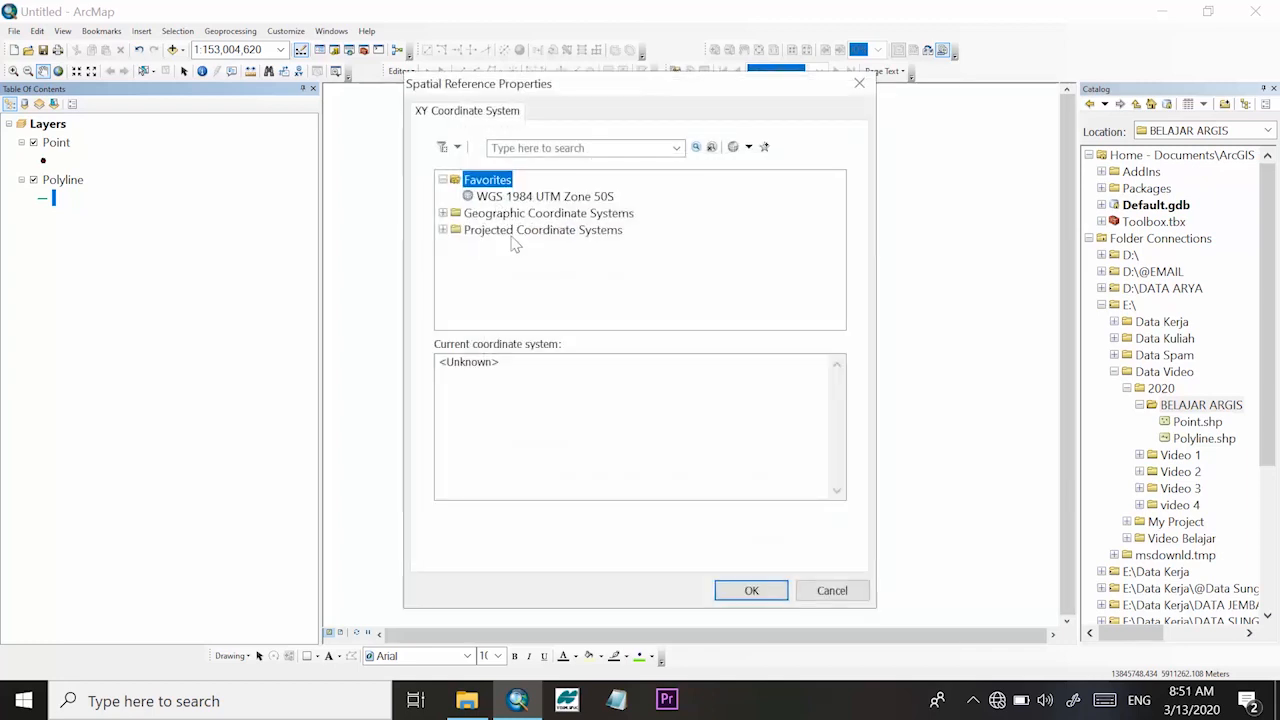
pyautogui.doubleClick(510, 231)
pyautogui.scroll(-1, 528, 248)
pyautogui.doubleClick(489, 280)
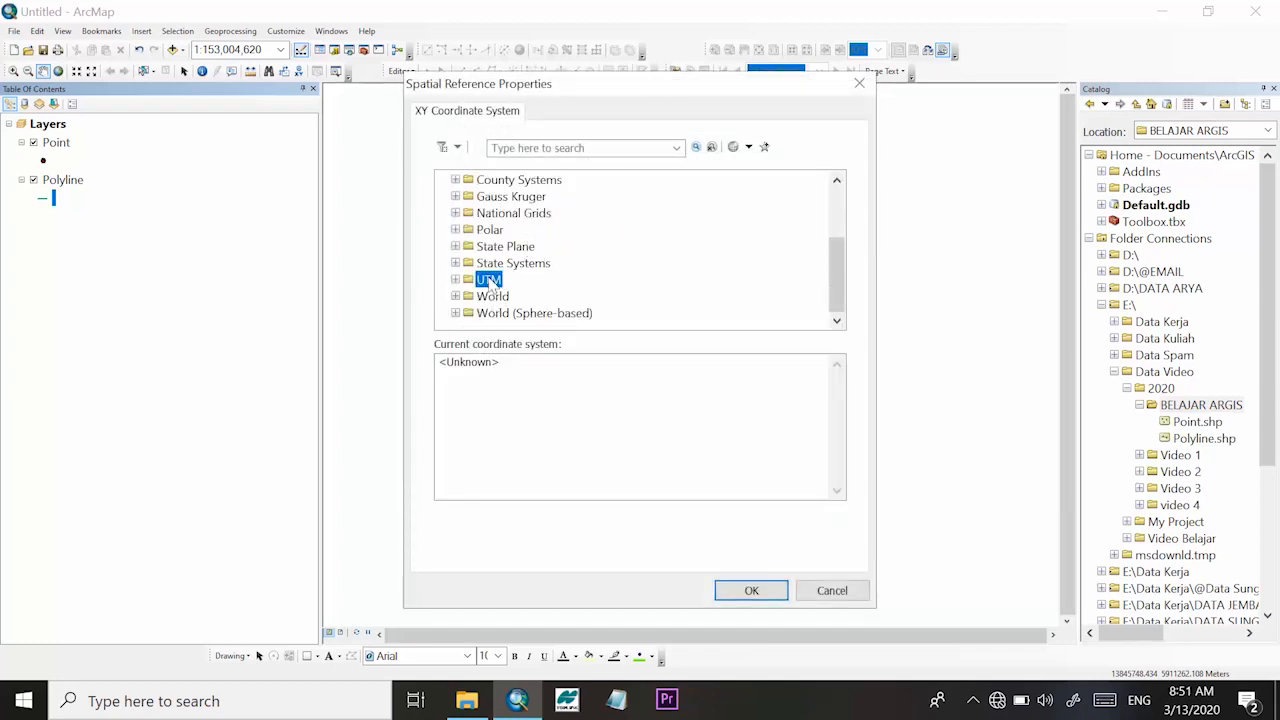
pyautogui.scroll(-2, 530, 262)
pyautogui.scroll(-1, 512, 250)
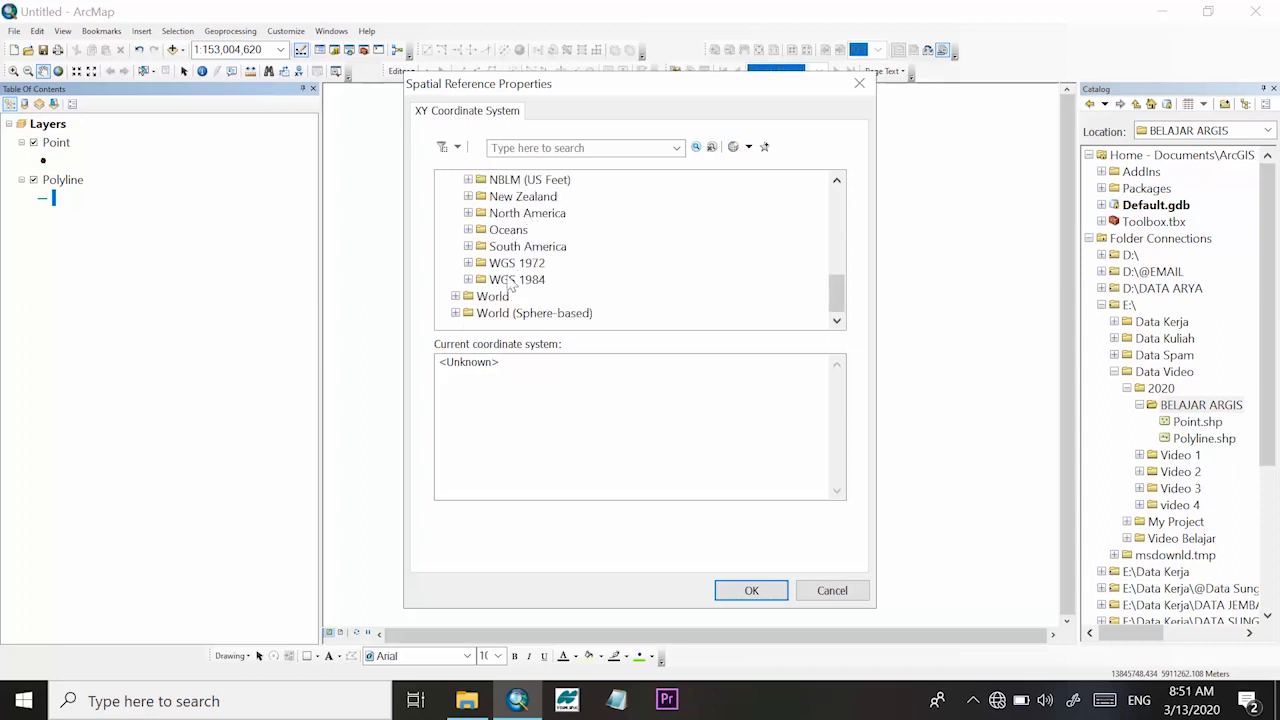
pyautogui.doubleClick(510, 280)
pyautogui.click(533, 282)
pyautogui.doubleClick(533, 282)
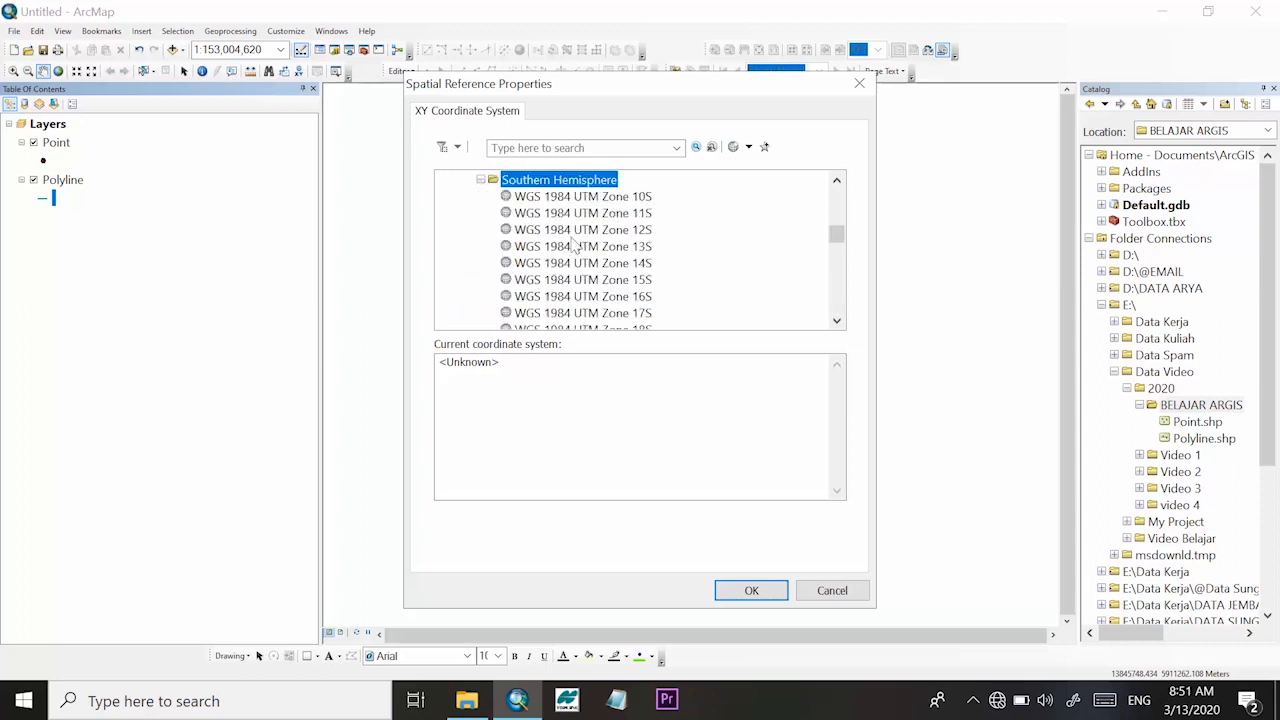
# Assign WGS 1984 UTM Zone 50S to the new shapefile and create the Polygon shapefile
pyautogui.scroll(-13, 575, 260)
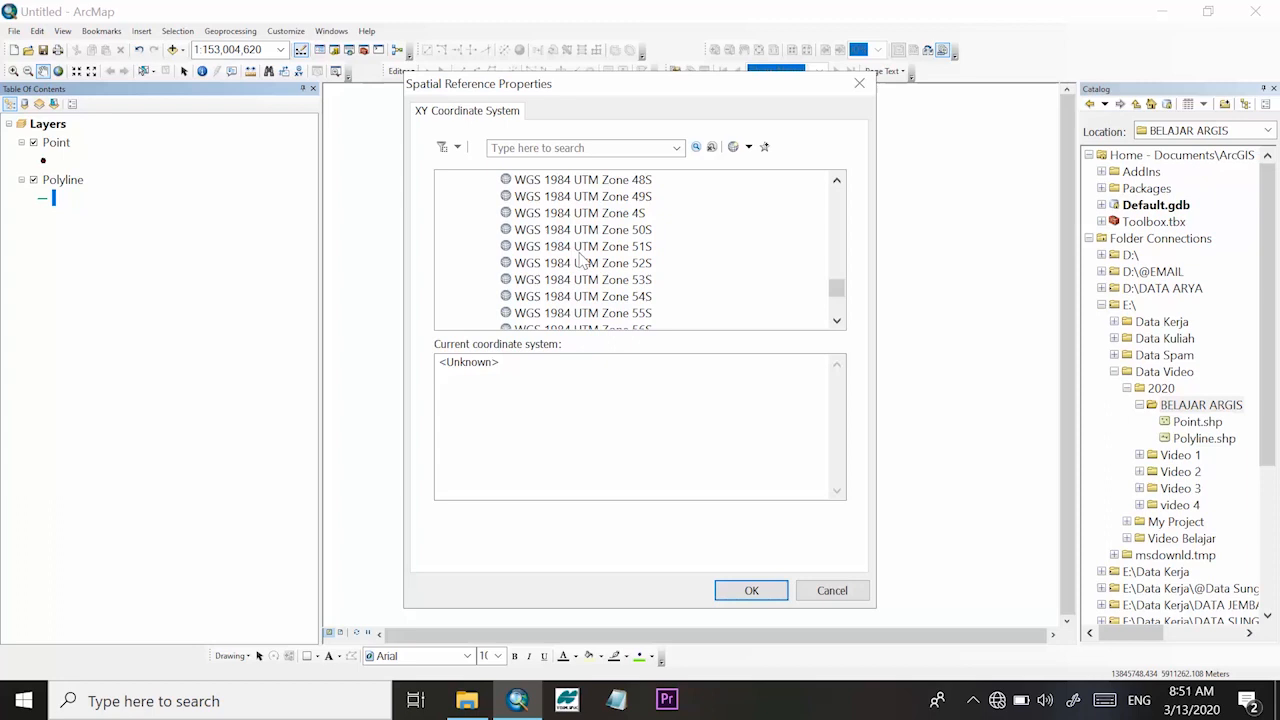
pyautogui.click(627, 232)
pyautogui.click(738, 590)
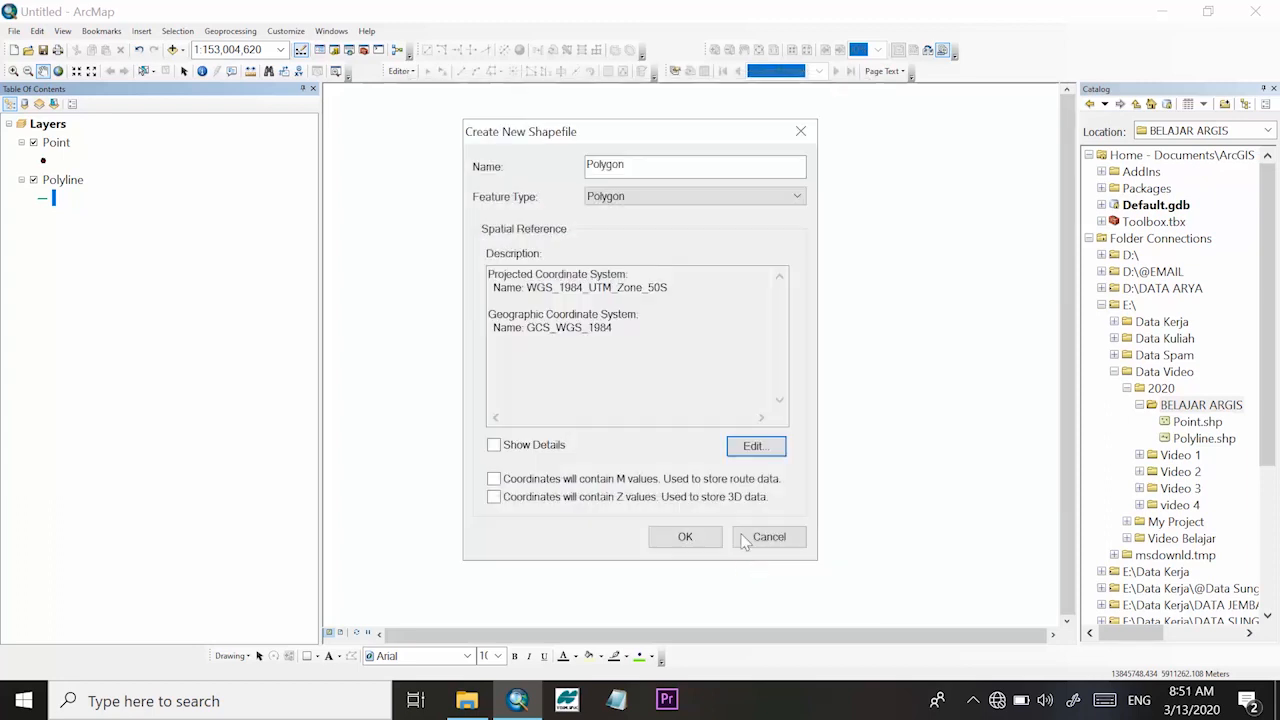
pyautogui.click(684, 537)
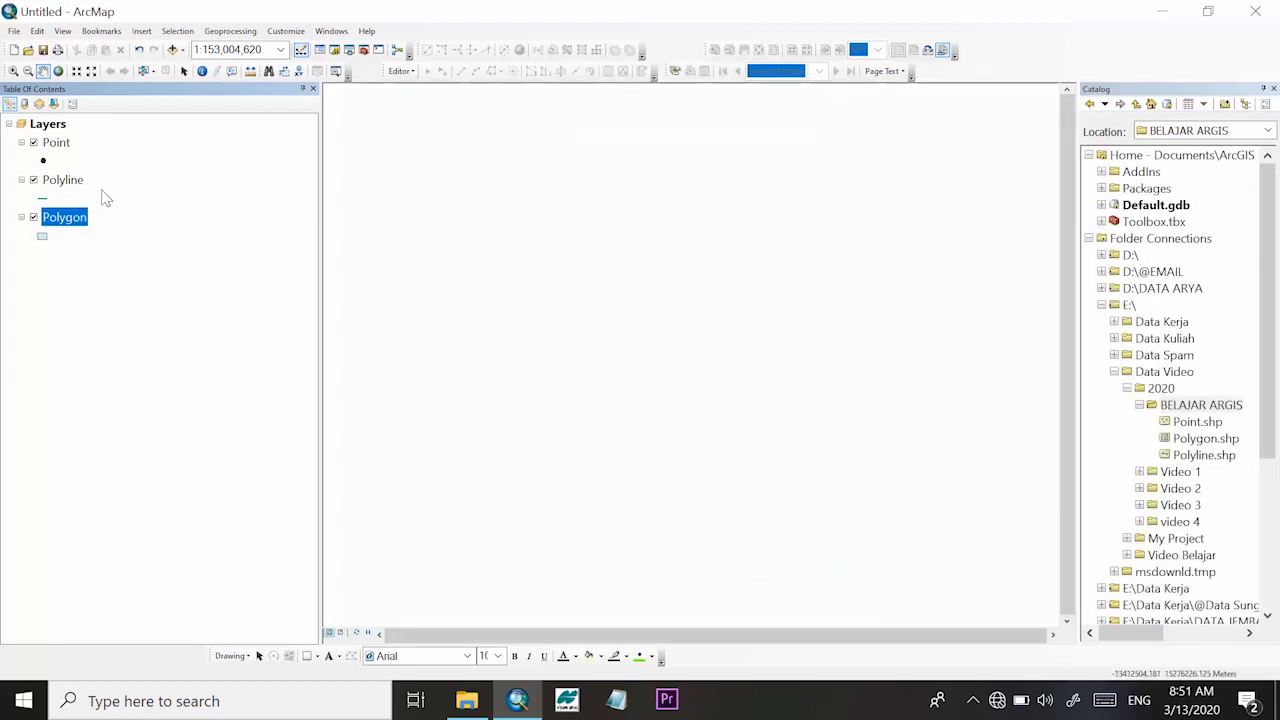
# Examine the Point, Polyline and Polygon layers listed in the table of contents
pyautogui.click(60, 142)
pyautogui.click(102, 193)
pyautogui.click(79, 175)
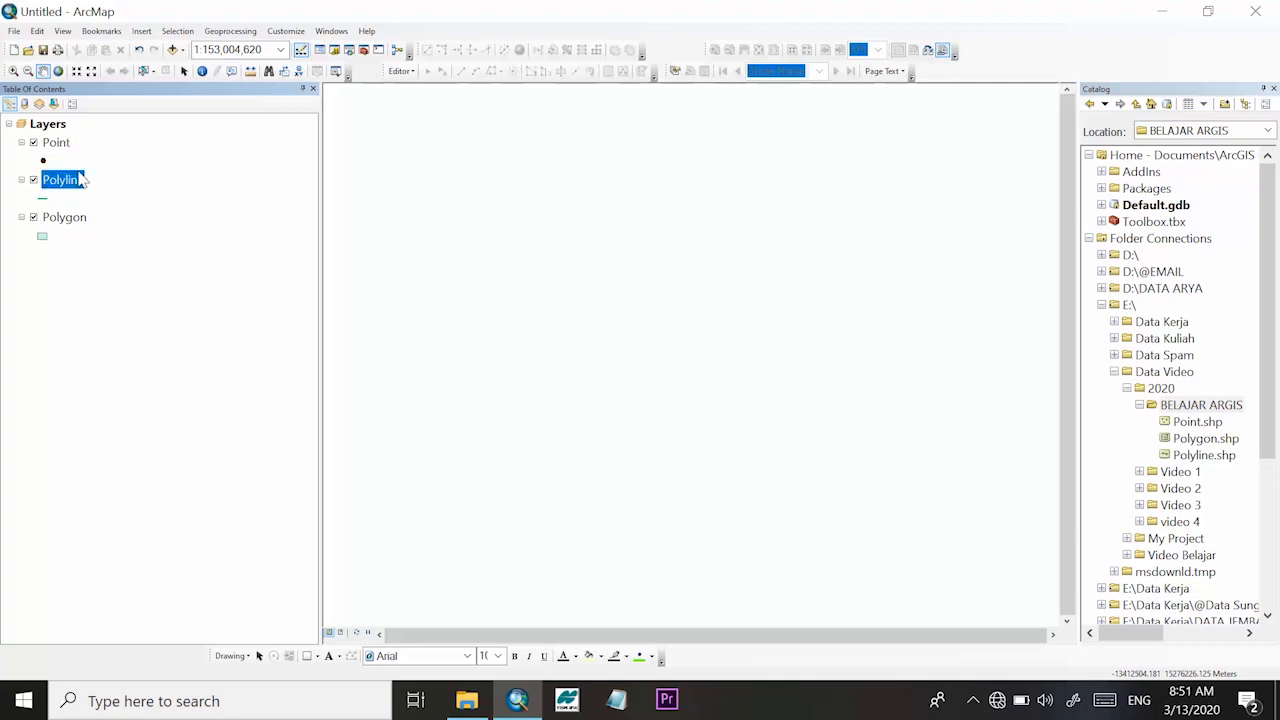
pyautogui.click(65, 149)
pyautogui.keyDown('ctrl'); pyautogui.click(69, 180); pyautogui.keyUp('ctrl')
pyautogui.click(66, 143)
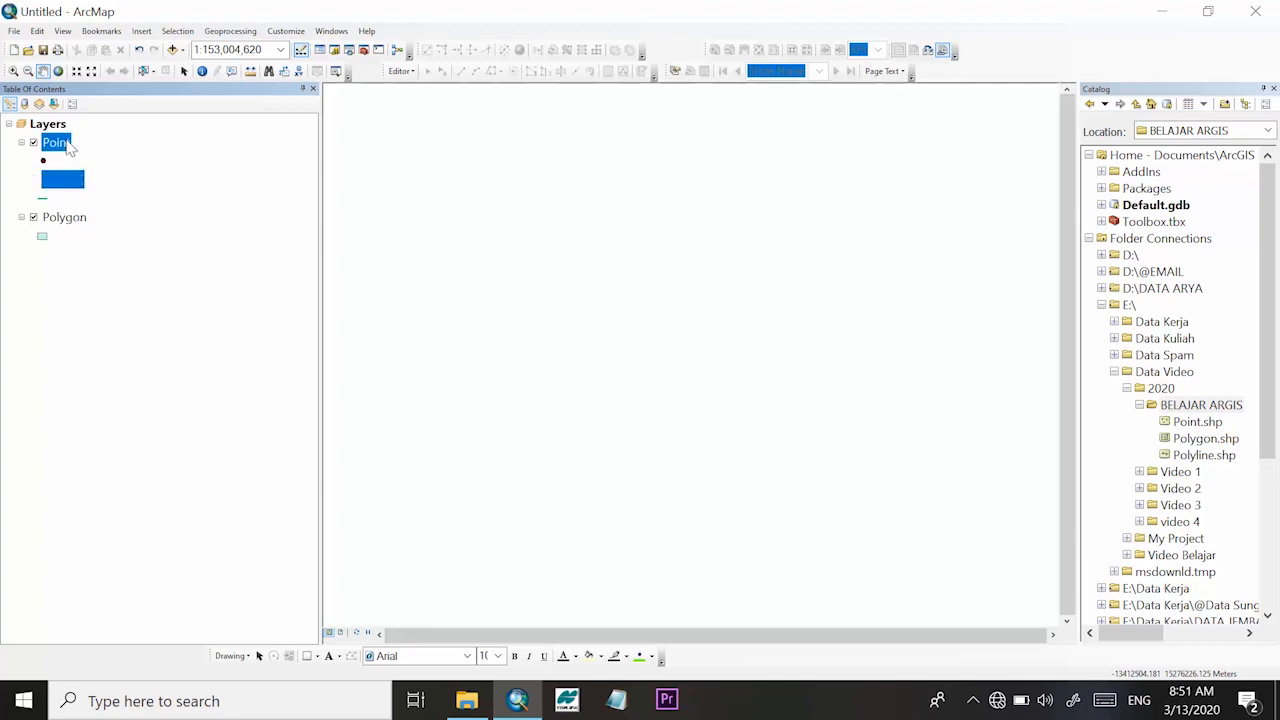
pyautogui.click(70, 182)
pyautogui.click(74, 216)
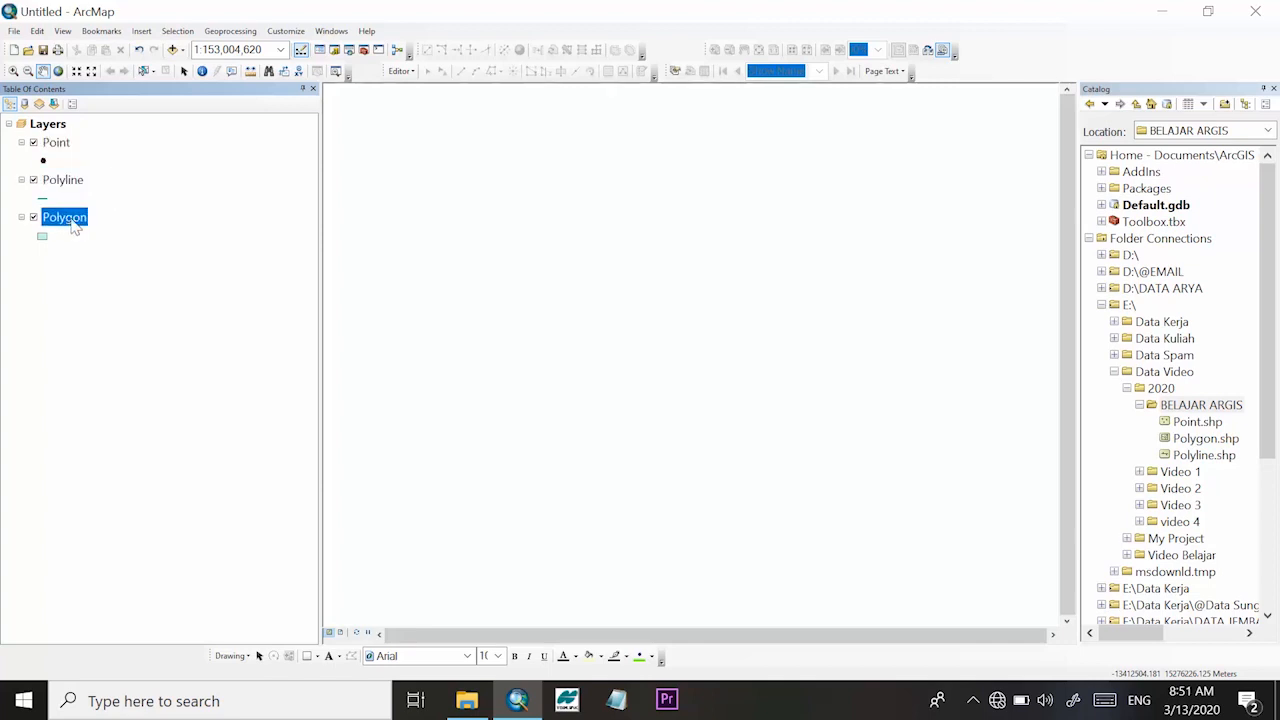
# Switch to File Explorer and examine the Point, Polygon and Polyline files in the BELAJAR ARGIS folder
pyautogui.click(467, 704)
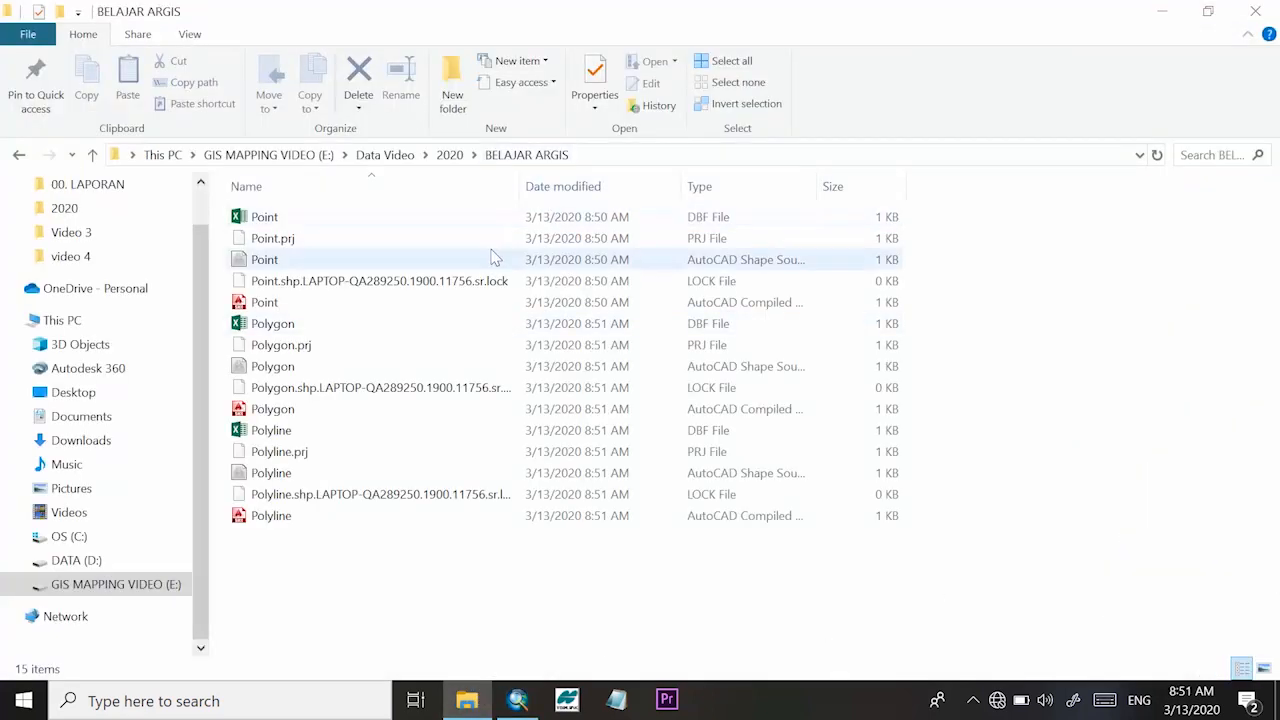
pyautogui.click(345, 217)
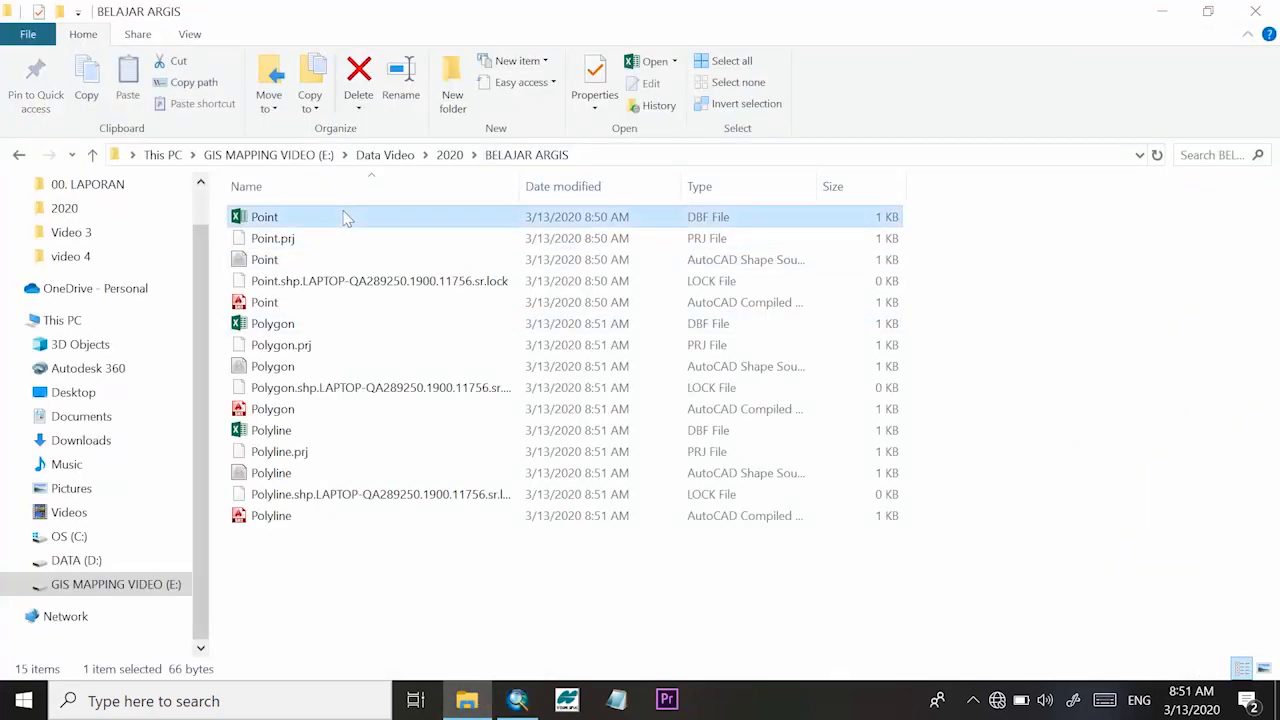
pyautogui.keyDown('shift'); pyautogui.click(325, 303); pyautogui.keyUp('shift')
pyautogui.click(455, 243)
pyautogui.click(343, 348)
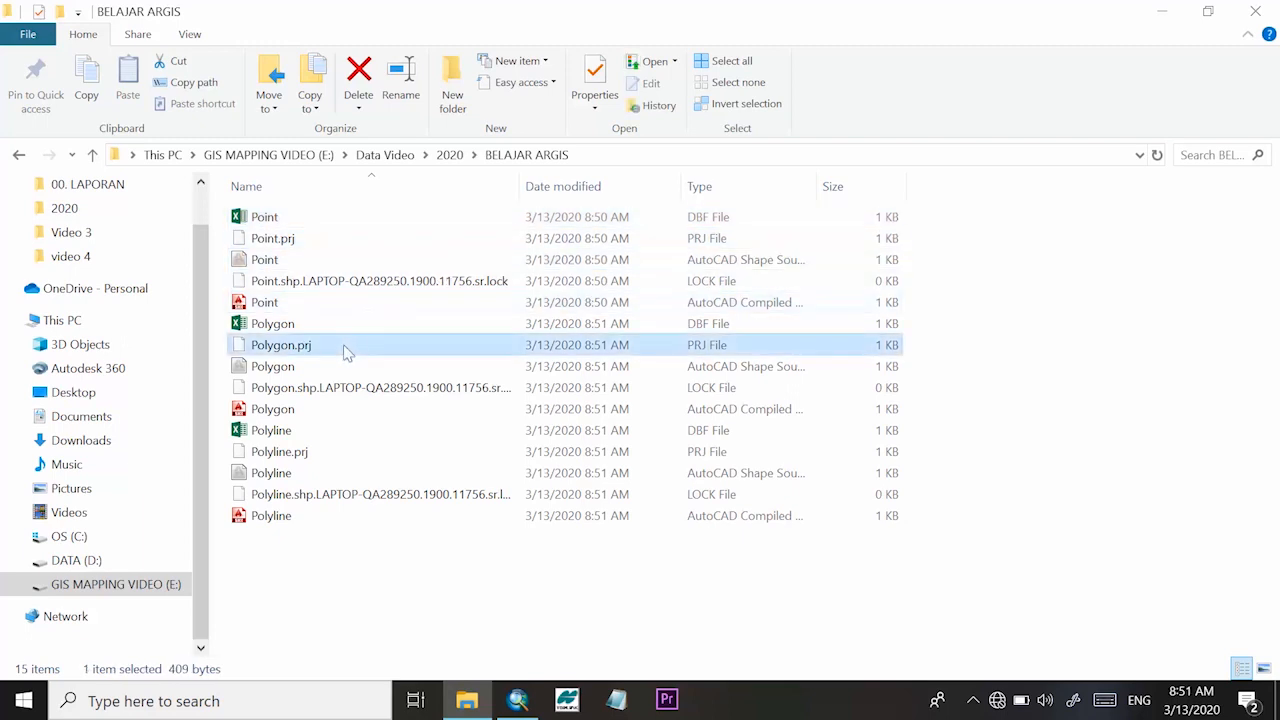
pyautogui.click(352, 455)
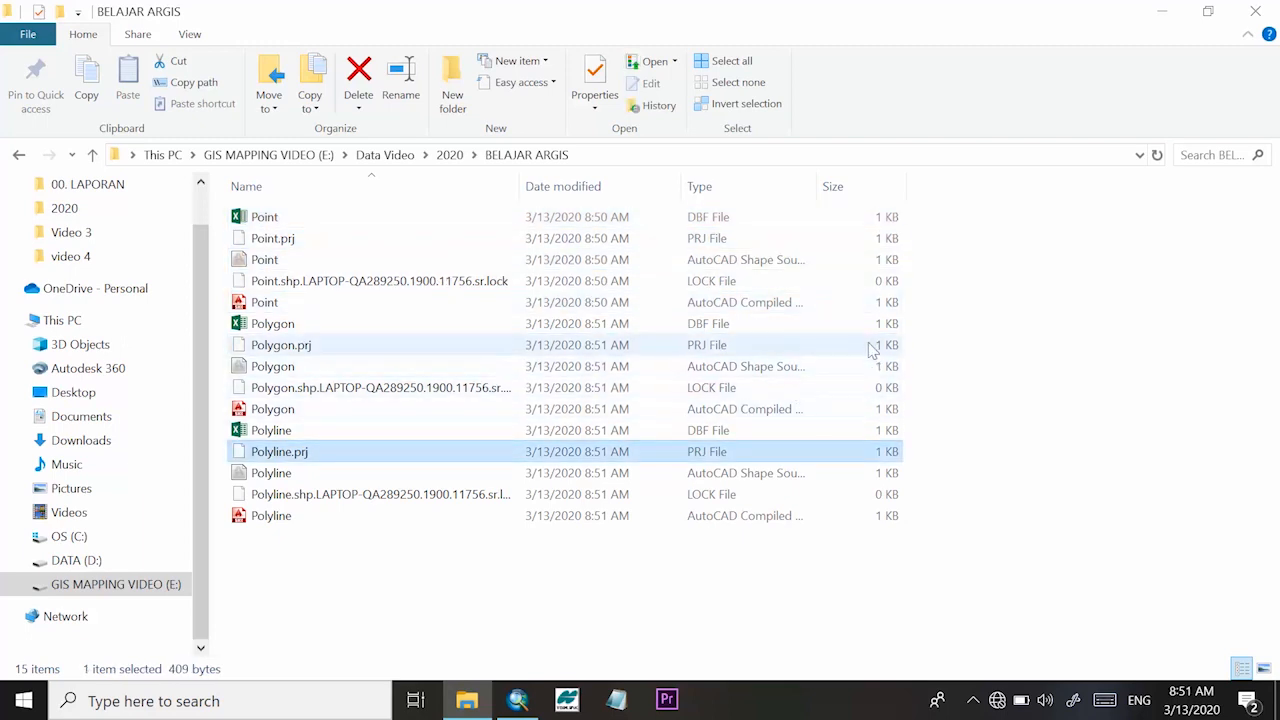
pyautogui.click(978, 333)
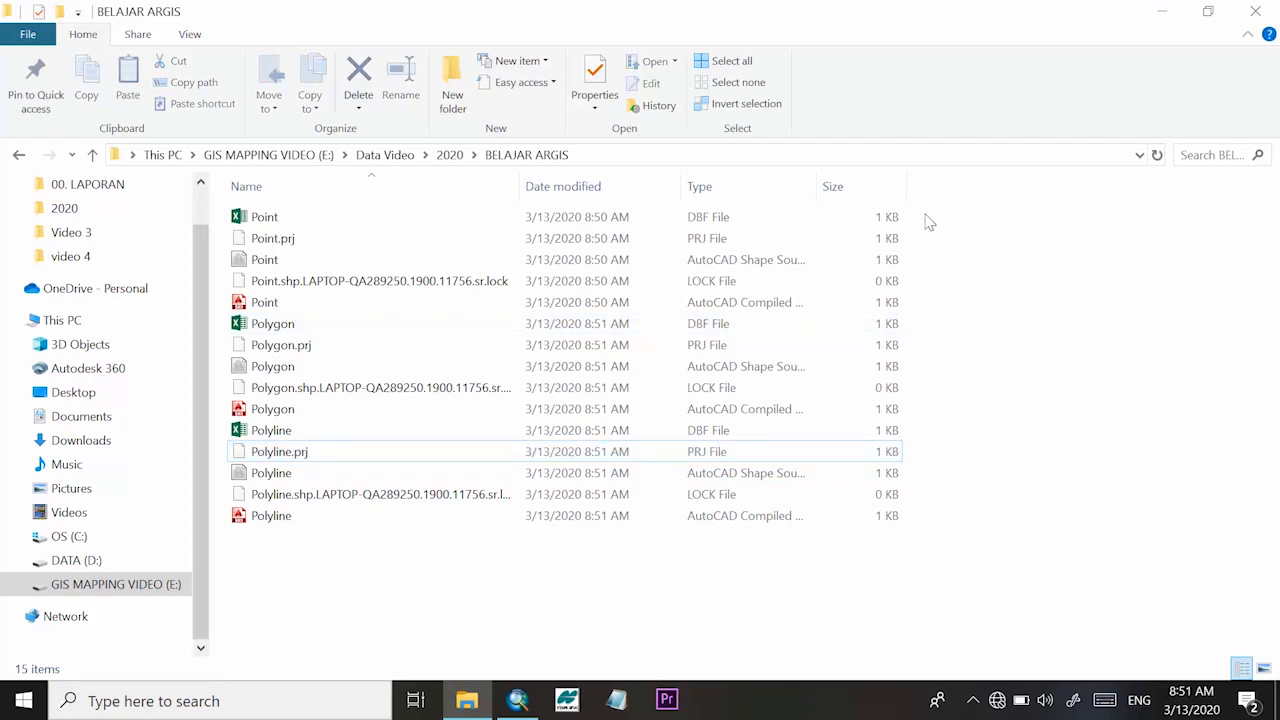
pyautogui.moveTo(928, 222); pyautogui.dragTo(846, 325)
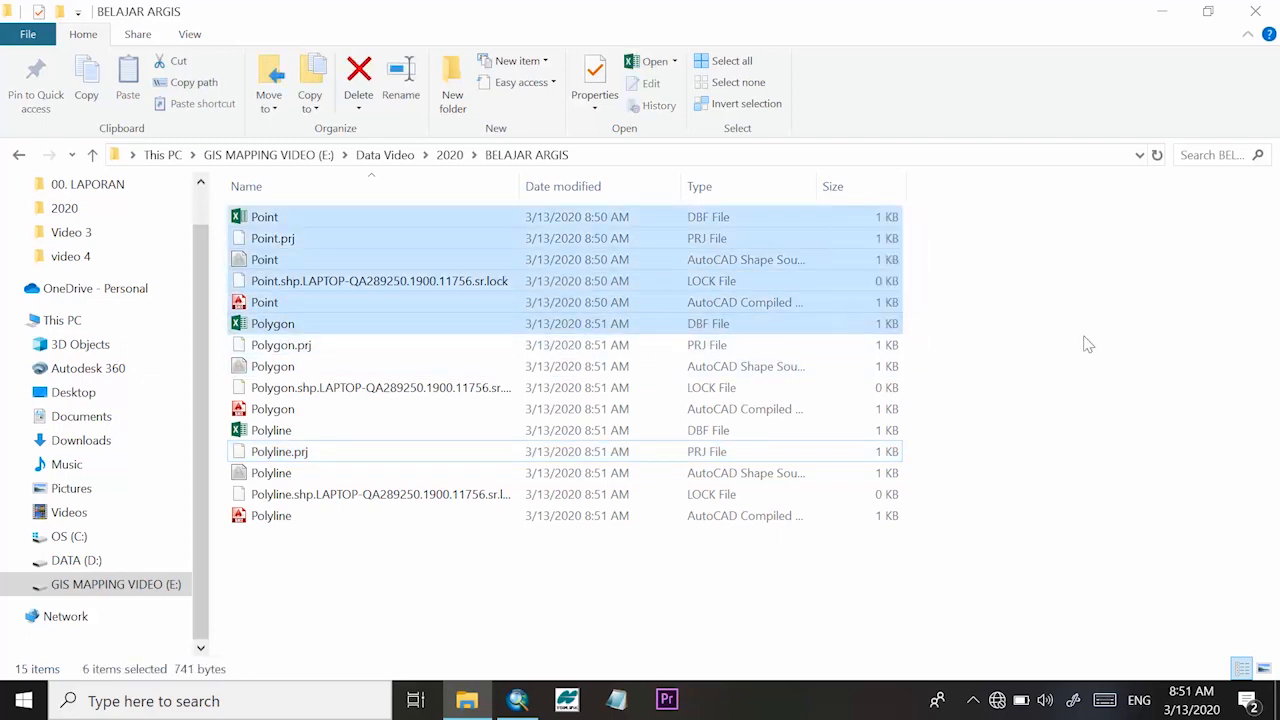
pyautogui.click(1077, 347)
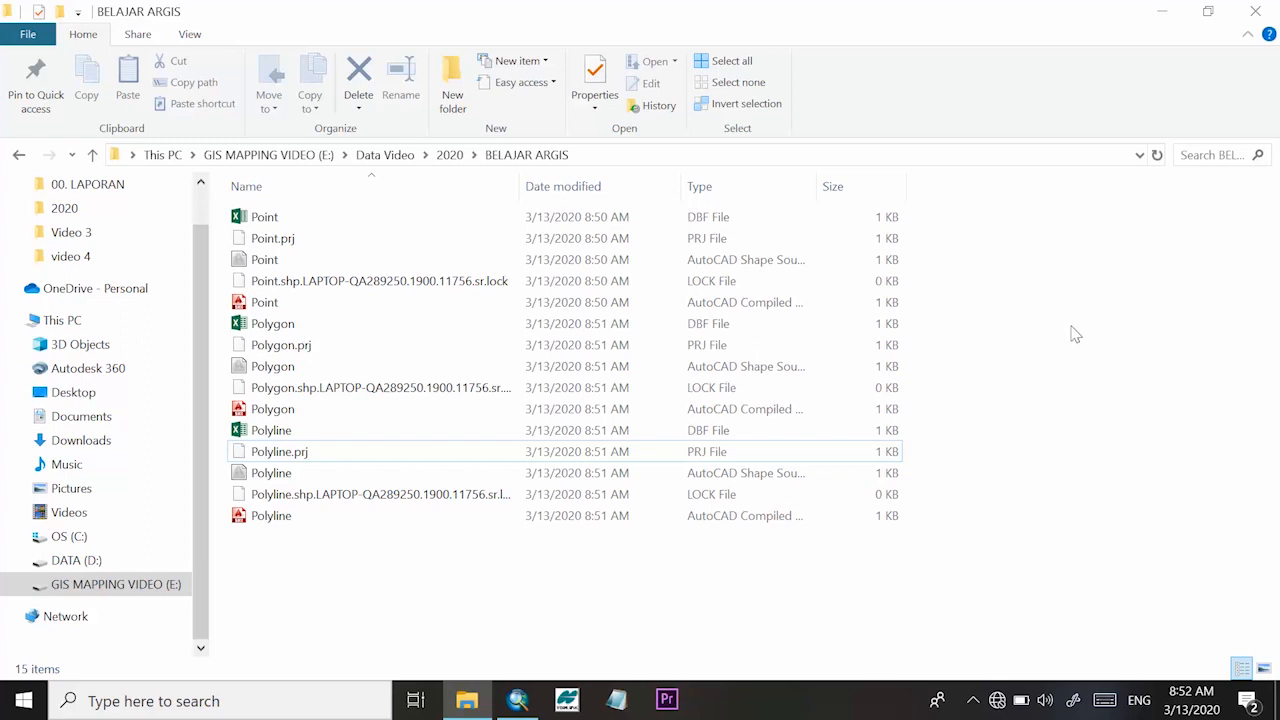
# Examine the component files that make up the Point shapefile and their file types
pyautogui.click(446, 218)
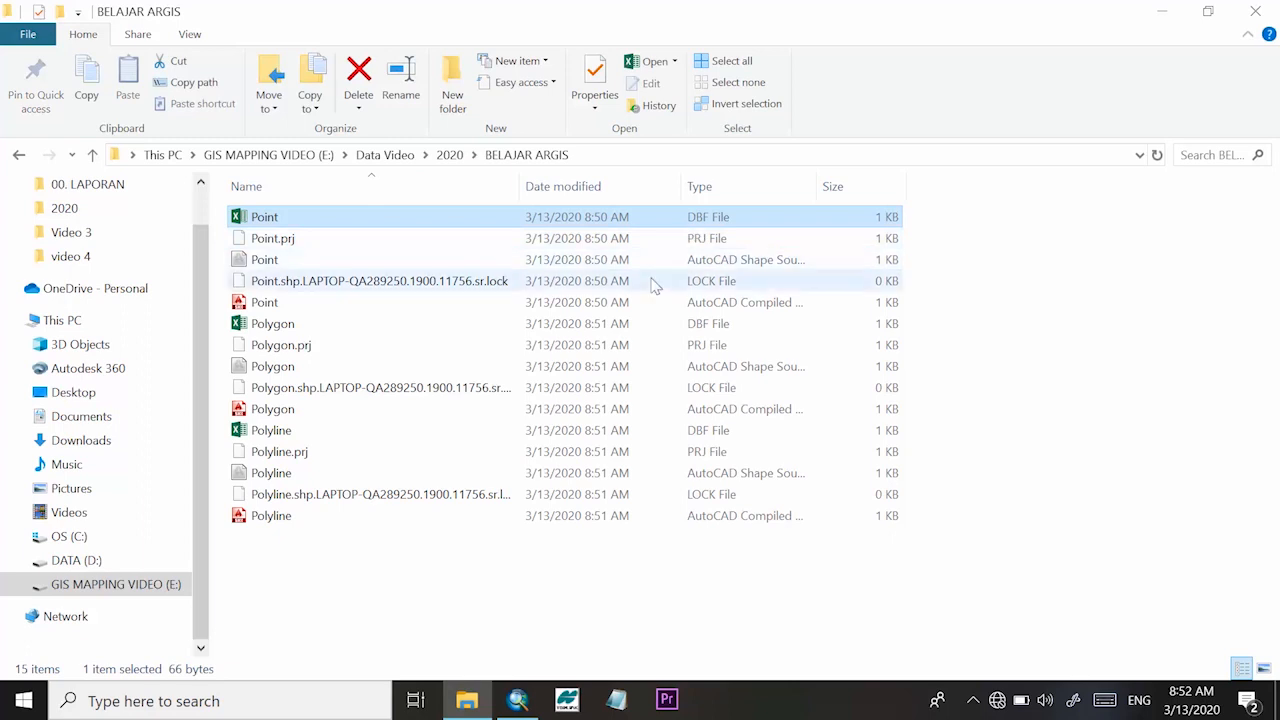
pyautogui.keyDown('shift'); pyautogui.click(338, 308); pyautogui.keyUp('shift')
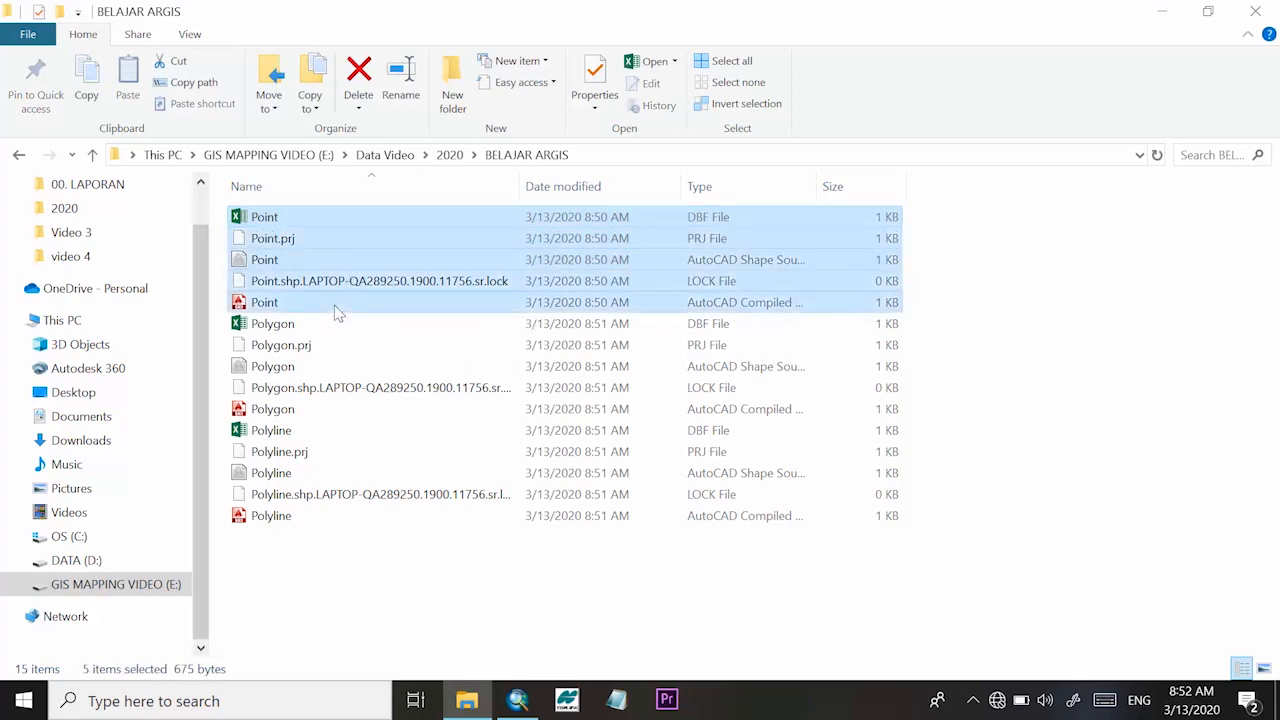
pyautogui.click(737, 264)
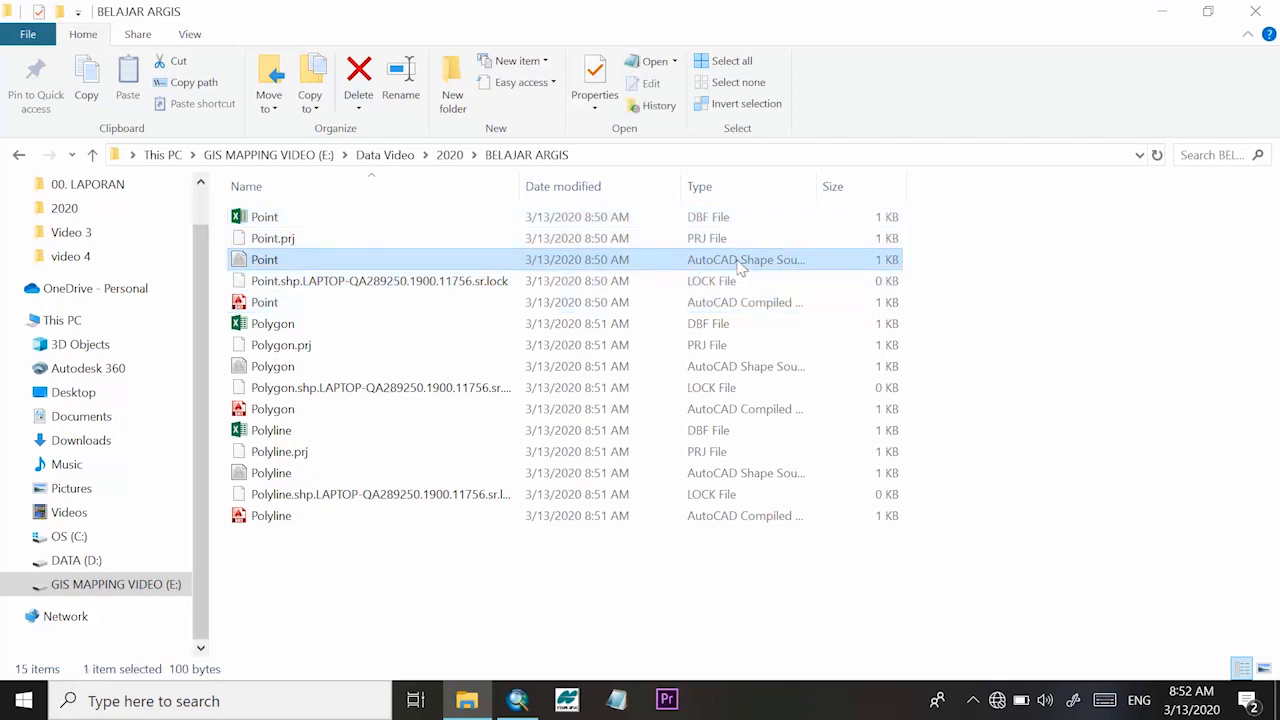
pyautogui.click(736, 218)
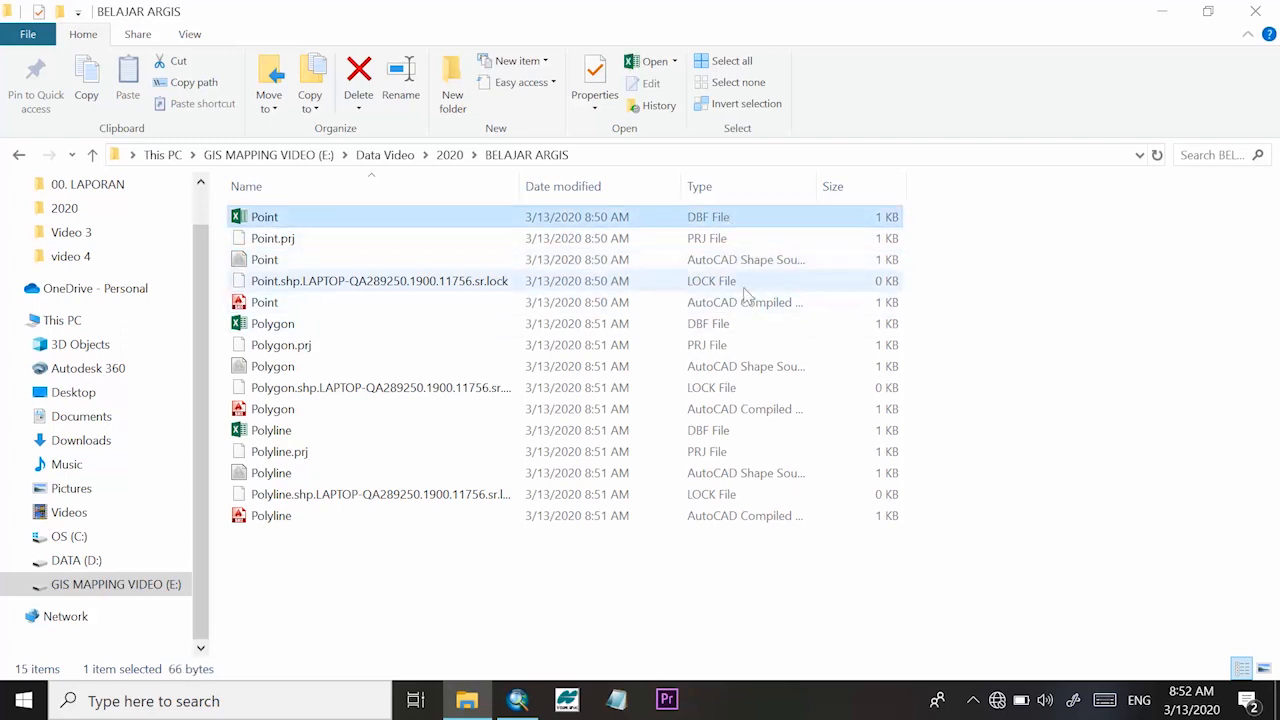
pyautogui.click(410, 259)
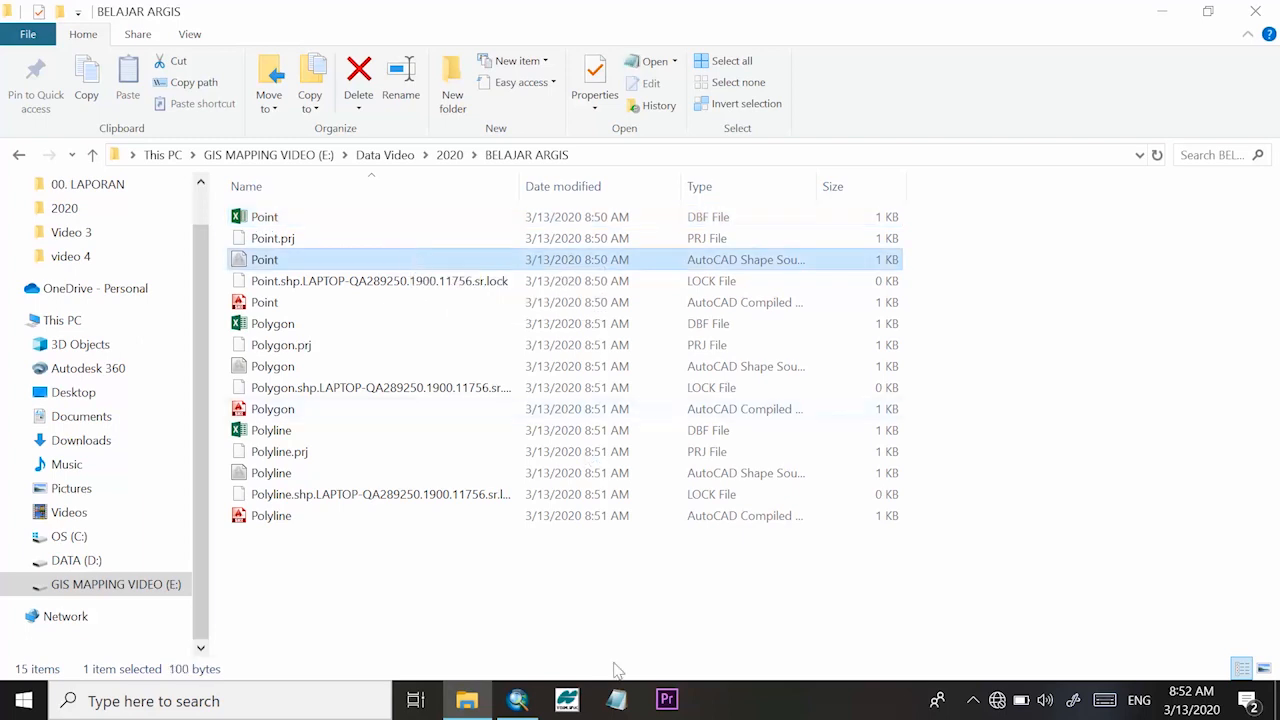
# Switch back to ArcMap and remove the Point, Polyline and Polygon layers from the map together
pyautogui.click(515, 700)
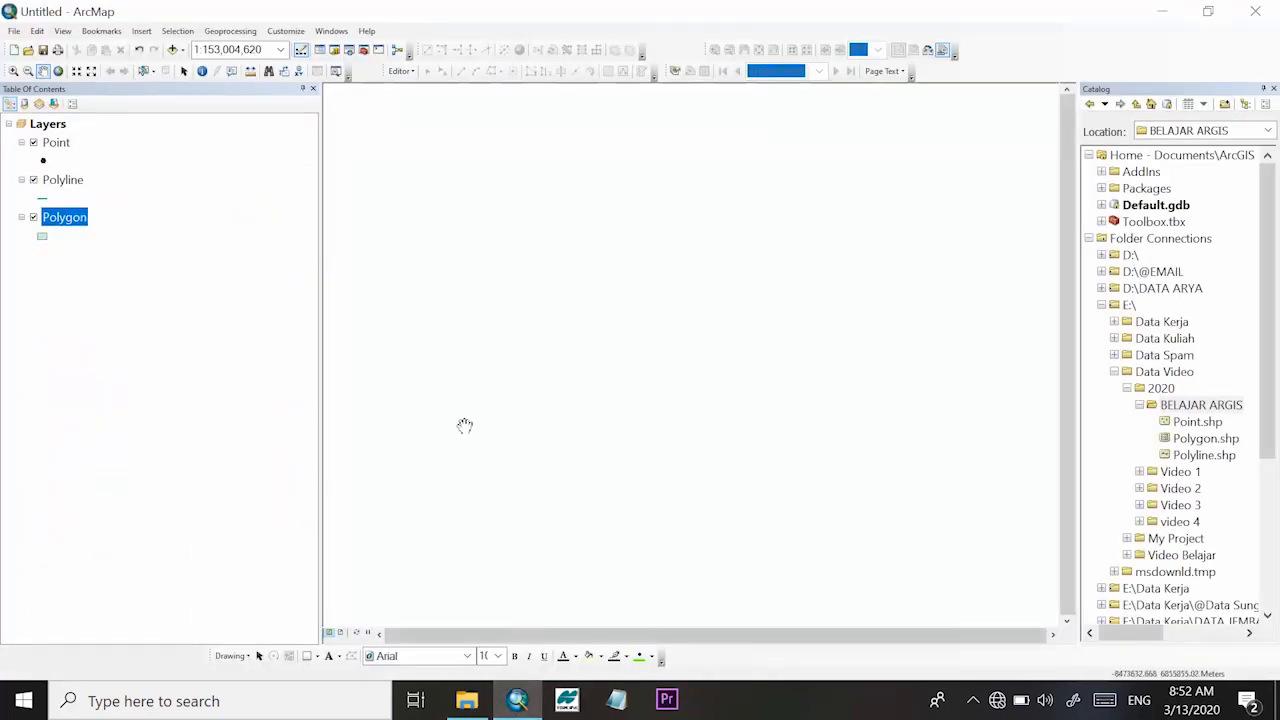
pyautogui.keyDown('ctrl'); pyautogui.click(70, 180); pyautogui.keyUp('ctrl')
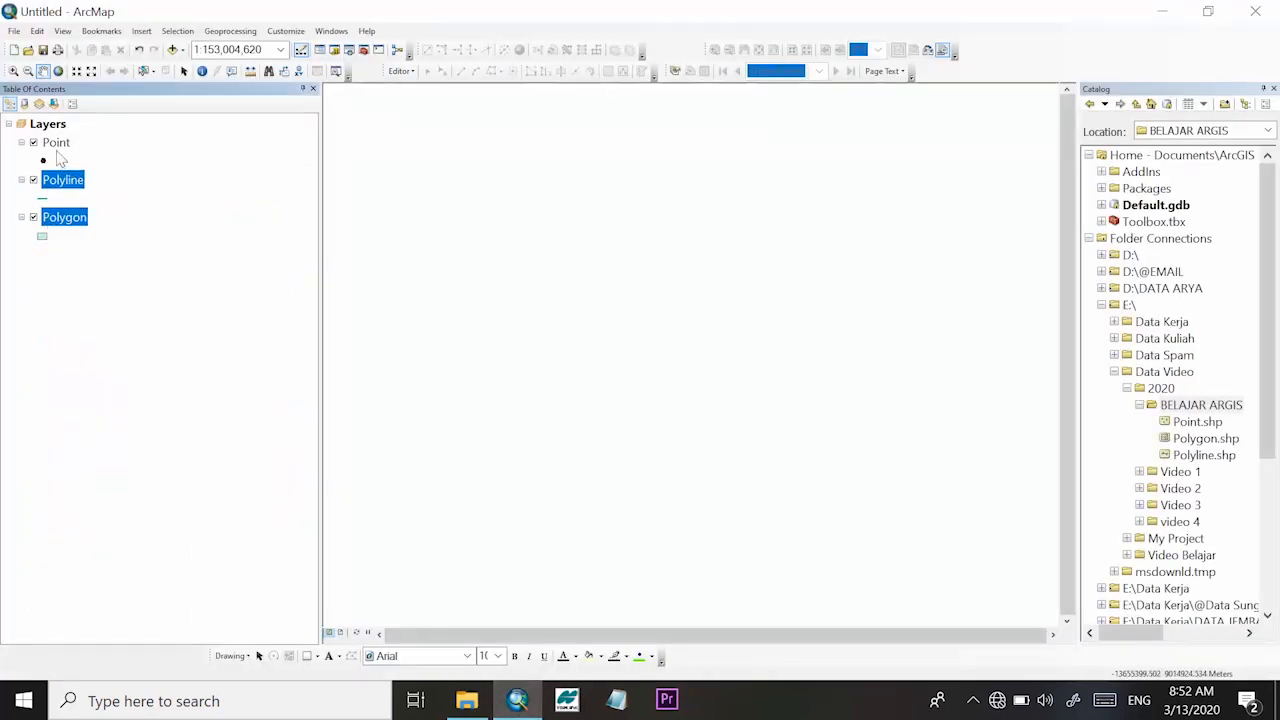
pyautogui.keyDown('ctrl'); pyautogui.click(55, 143); pyautogui.keyUp('ctrl')
pyautogui.rightClick(55, 143)
pyautogui.click(90, 165)
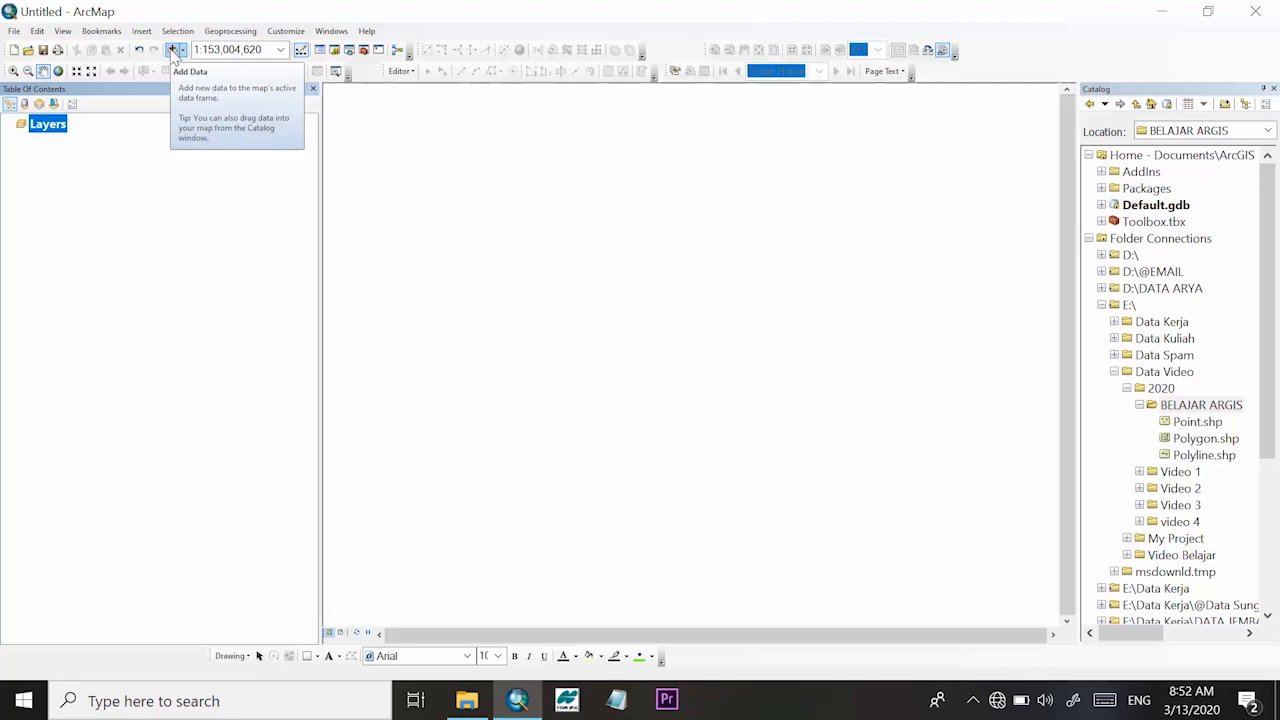
# Use Add Data to browse to Data Video, 2020, BELAJAR ARGIS and add Point.shp to the map
pyautogui.click(173, 51)
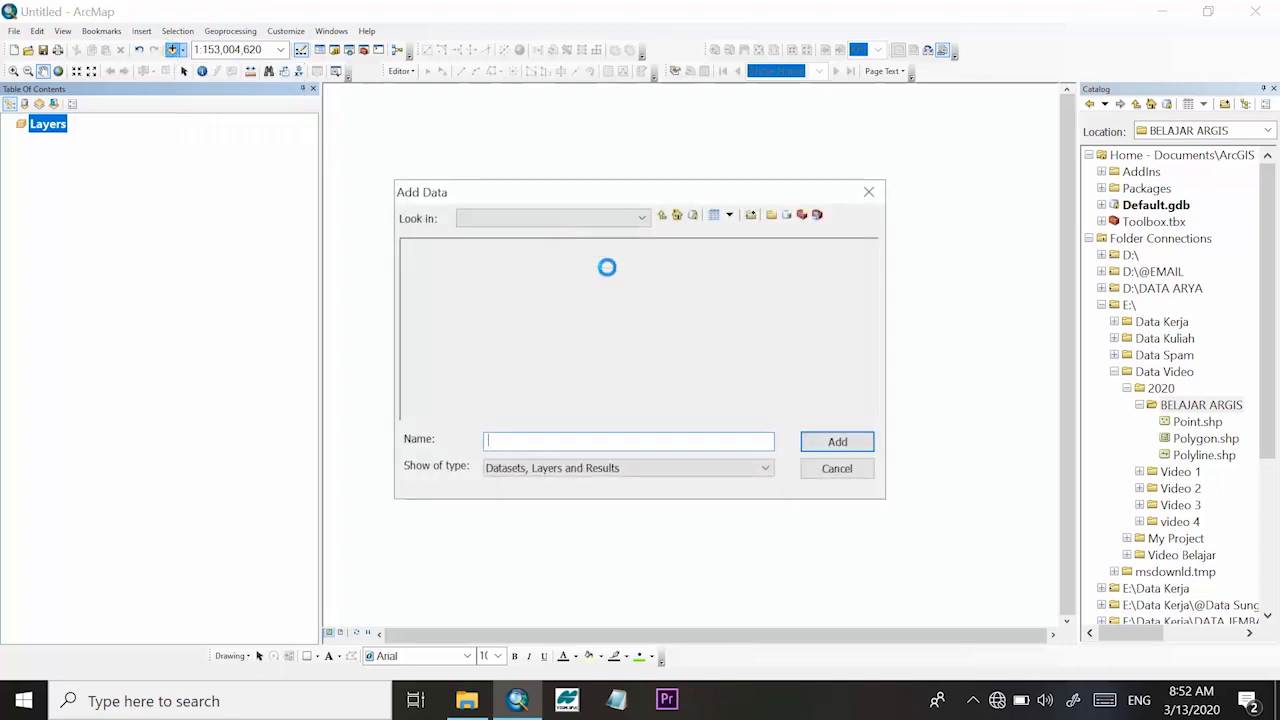
pyautogui.doubleClick(442, 299)
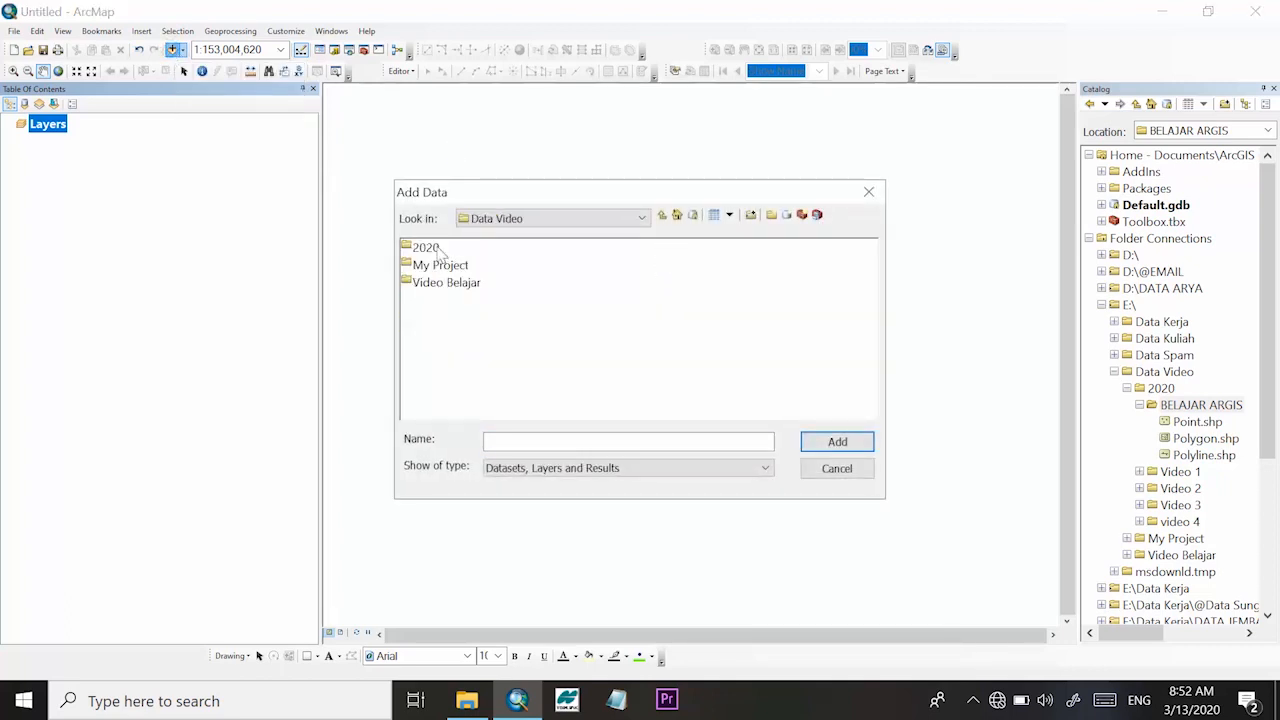
pyautogui.doubleClick(440, 249)
pyautogui.doubleClick(438, 249)
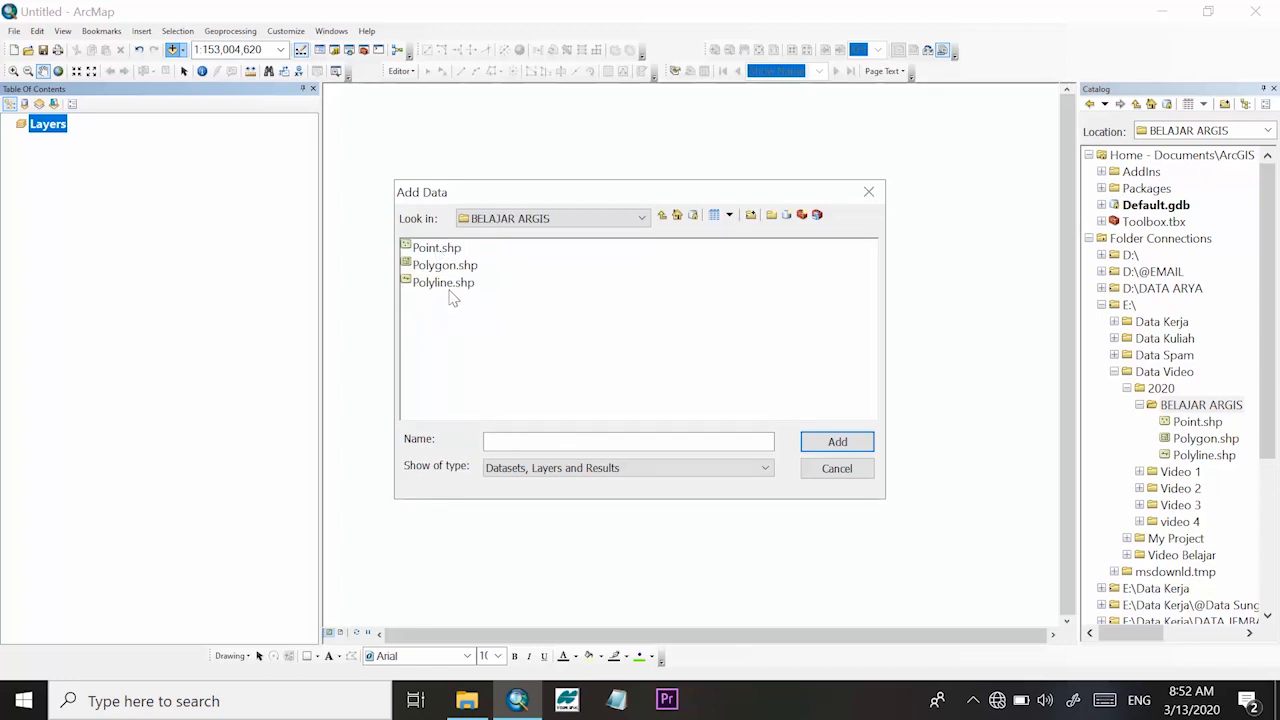
pyautogui.click(440, 254)
pyautogui.keyDown('shift'); pyautogui.click(443, 267); pyautogui.keyUp('shift')
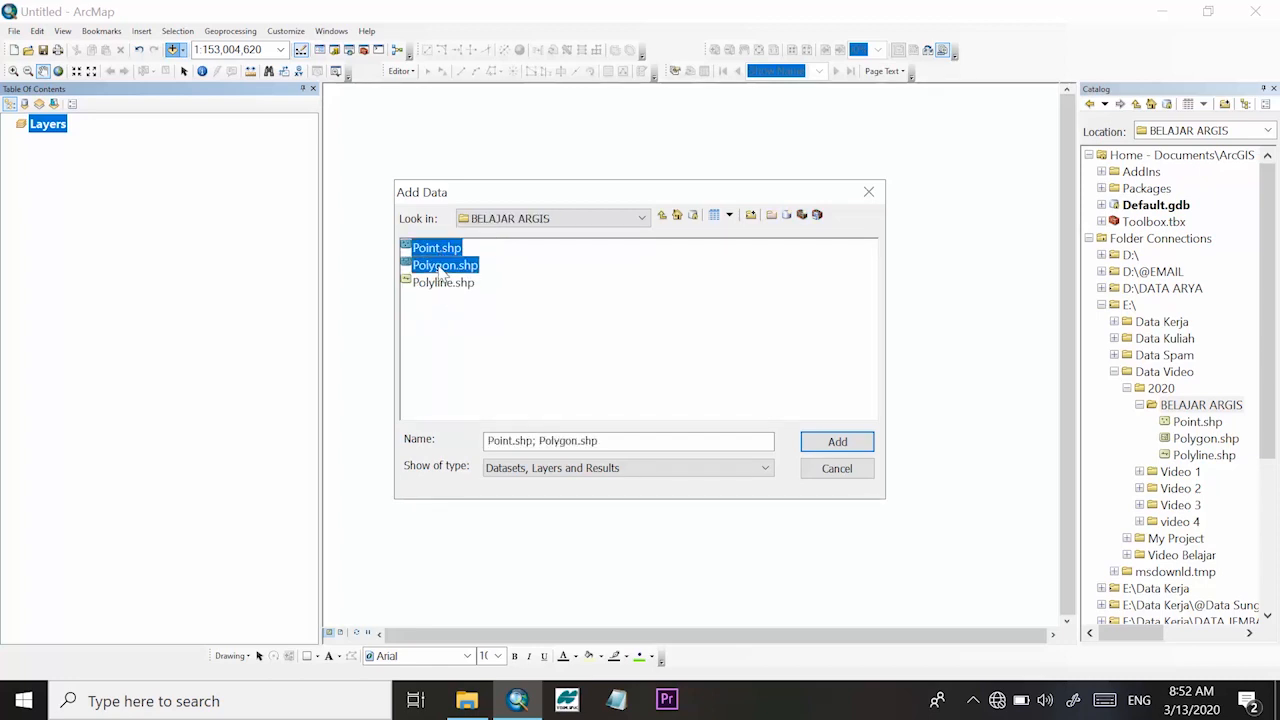
pyautogui.keyDown('shift'); pyautogui.click(443, 283); pyautogui.keyUp('shift')
pyautogui.click(536, 276)
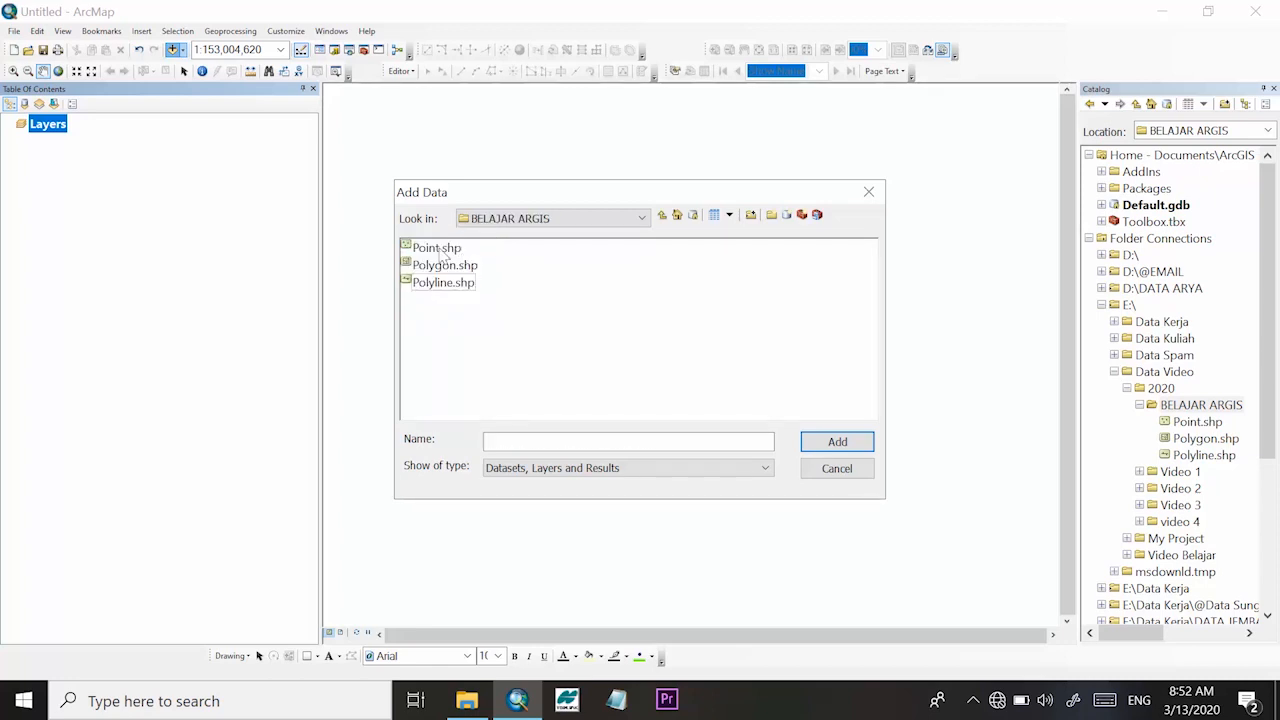
pyautogui.click(442, 254)
pyautogui.click(850, 443)
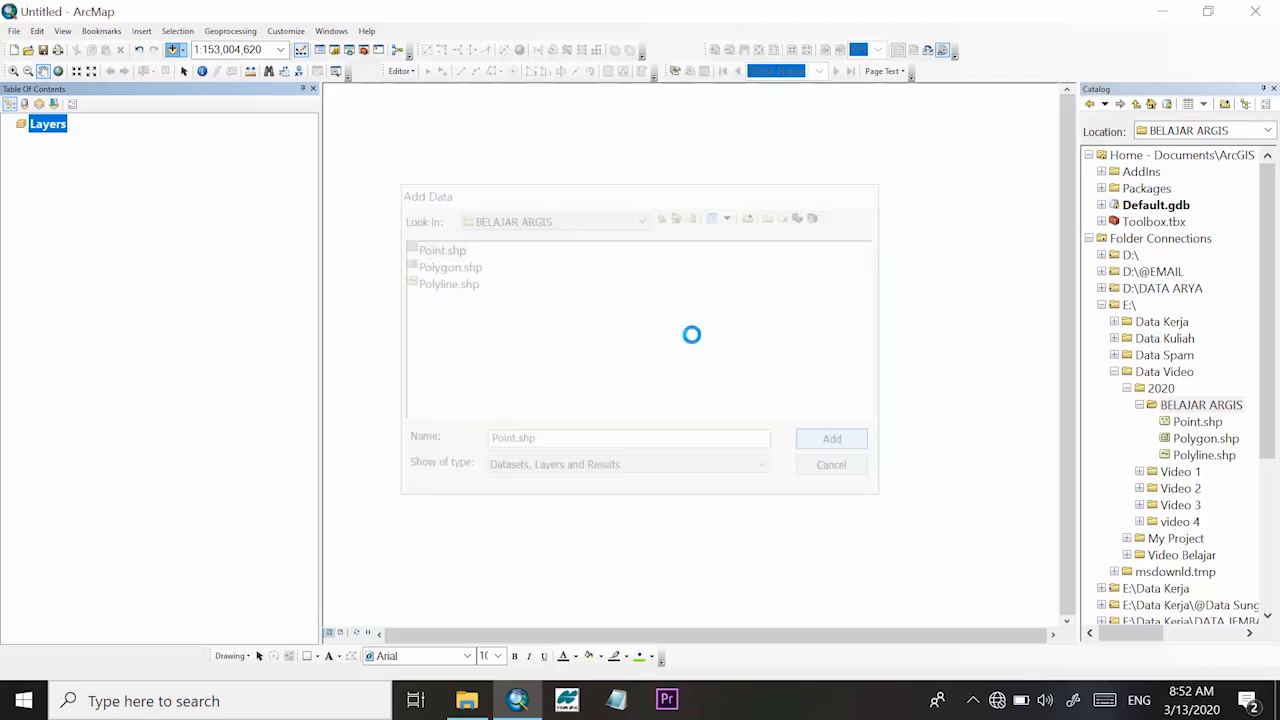
# Add Polygon.shp and Polyline.shp together from the BELAJAR ARGIS folder with Add Data
pyautogui.click(173, 49)
pyautogui.click(444, 266)
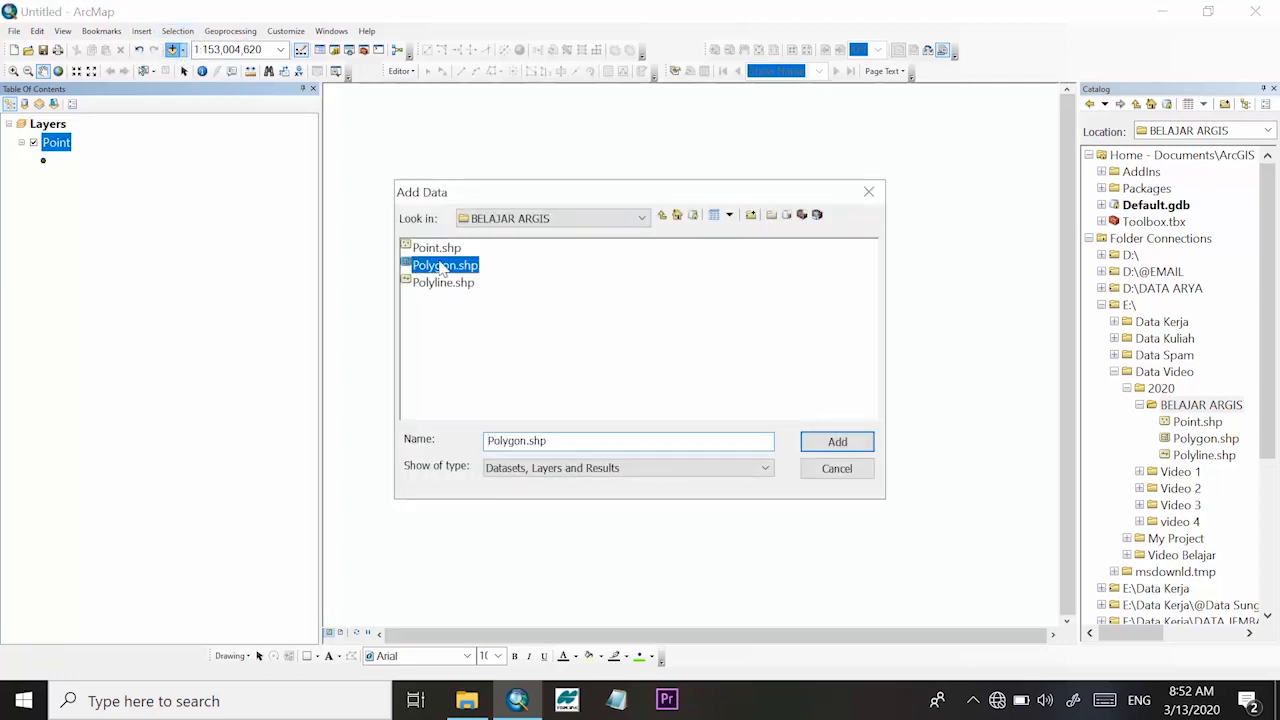
pyautogui.keyDown('shift'); pyautogui.click(443, 283); pyautogui.keyUp('shift')
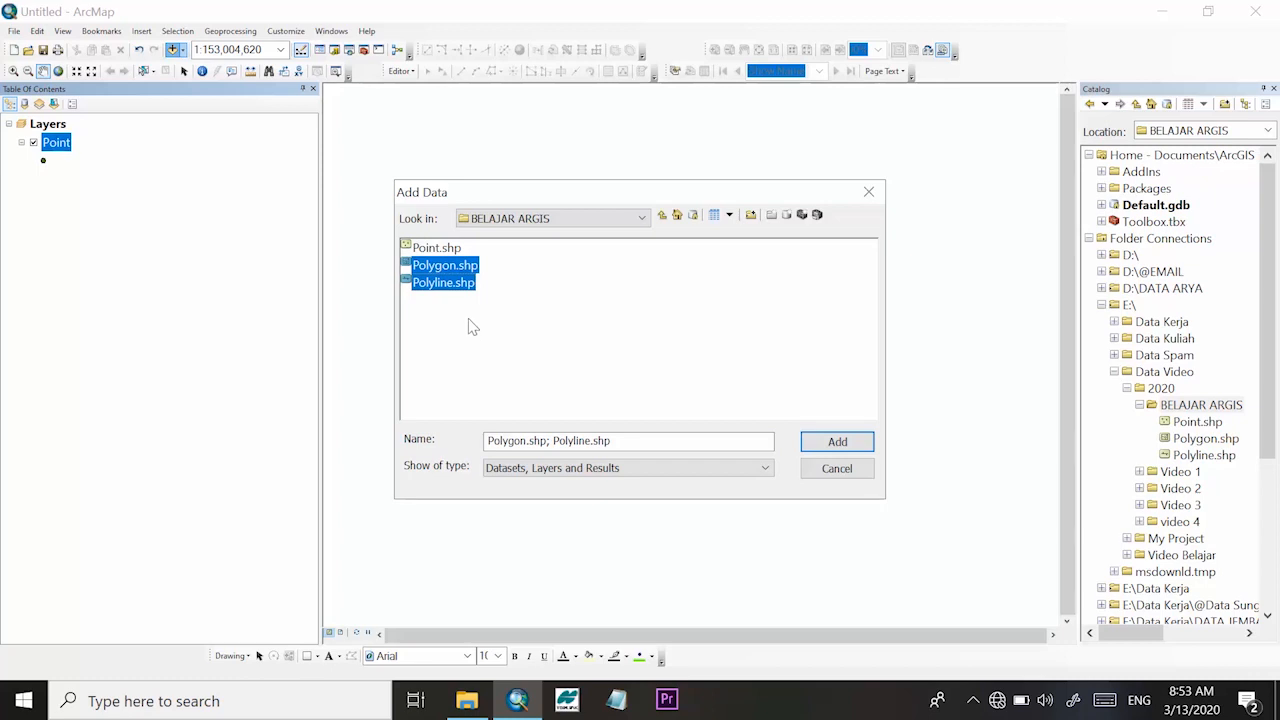
pyautogui.click(835, 442)
# Select all three re-added layers, from Polygon up to Point, and remove them from the map
pyautogui.click(198, 231)
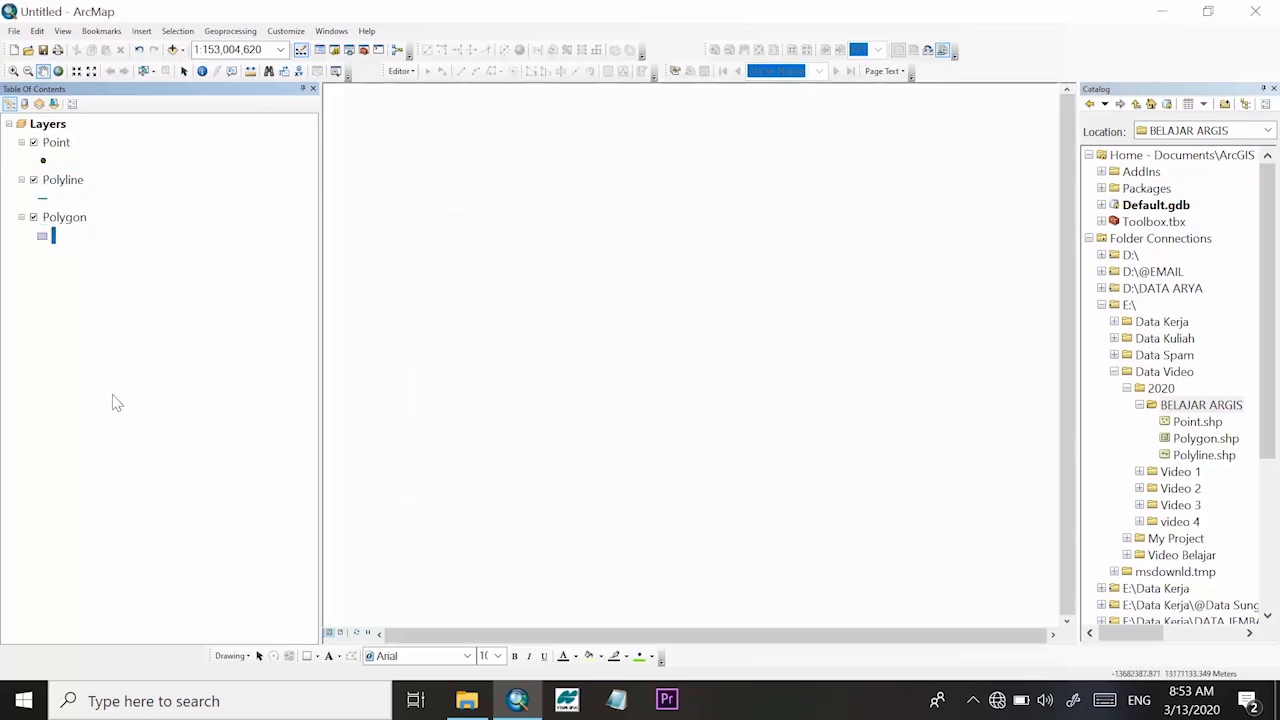
pyautogui.click(76, 224)
pyautogui.keyDown('shift'); pyautogui.click(60, 146); pyautogui.keyUp('shift')
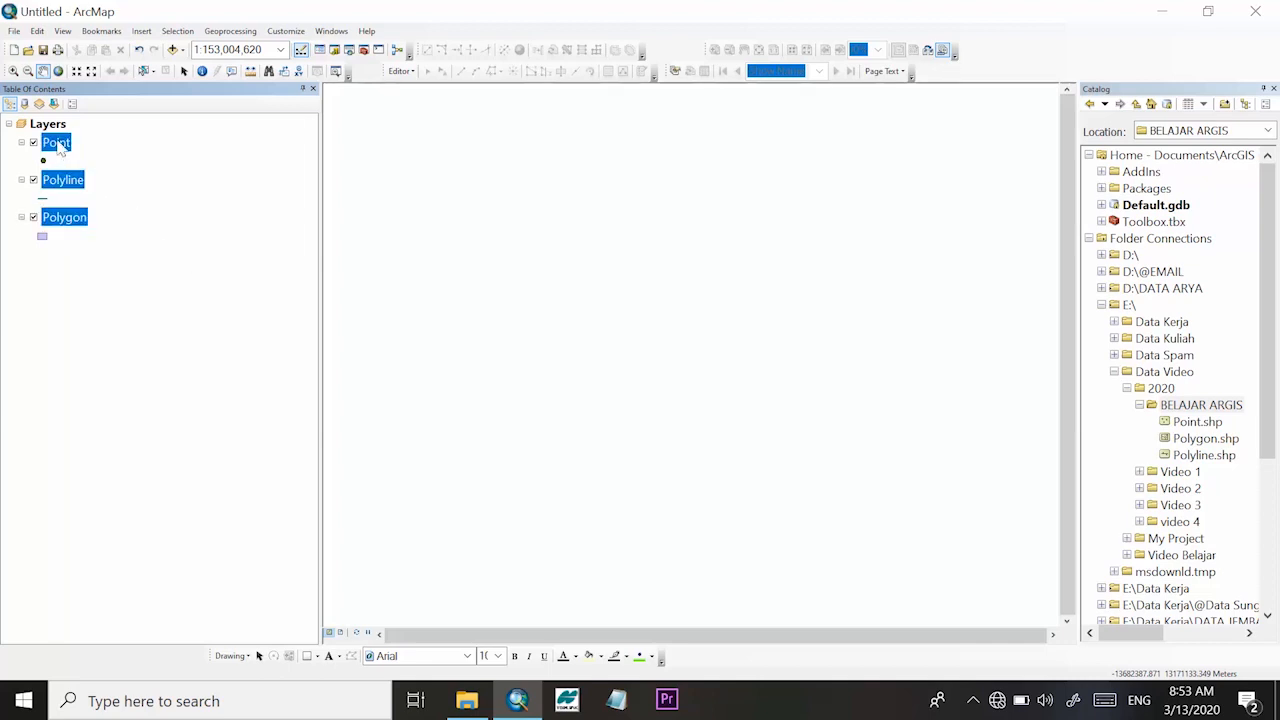
pyautogui.rightClick(58, 147)
pyautogui.click(90, 162)
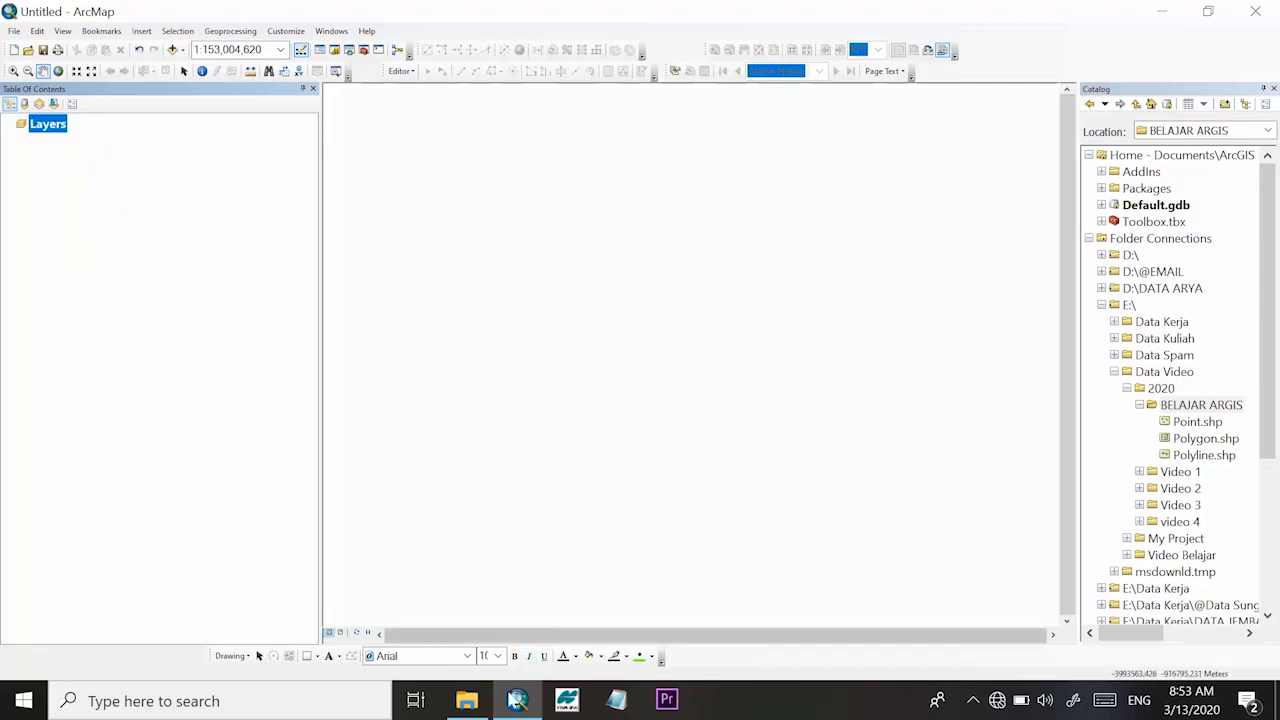
# Switch to File Explorer and add the Point shapefile from BELAJAR ARGIS directly to the ArcMap layer list
pyautogui.click(467, 700)
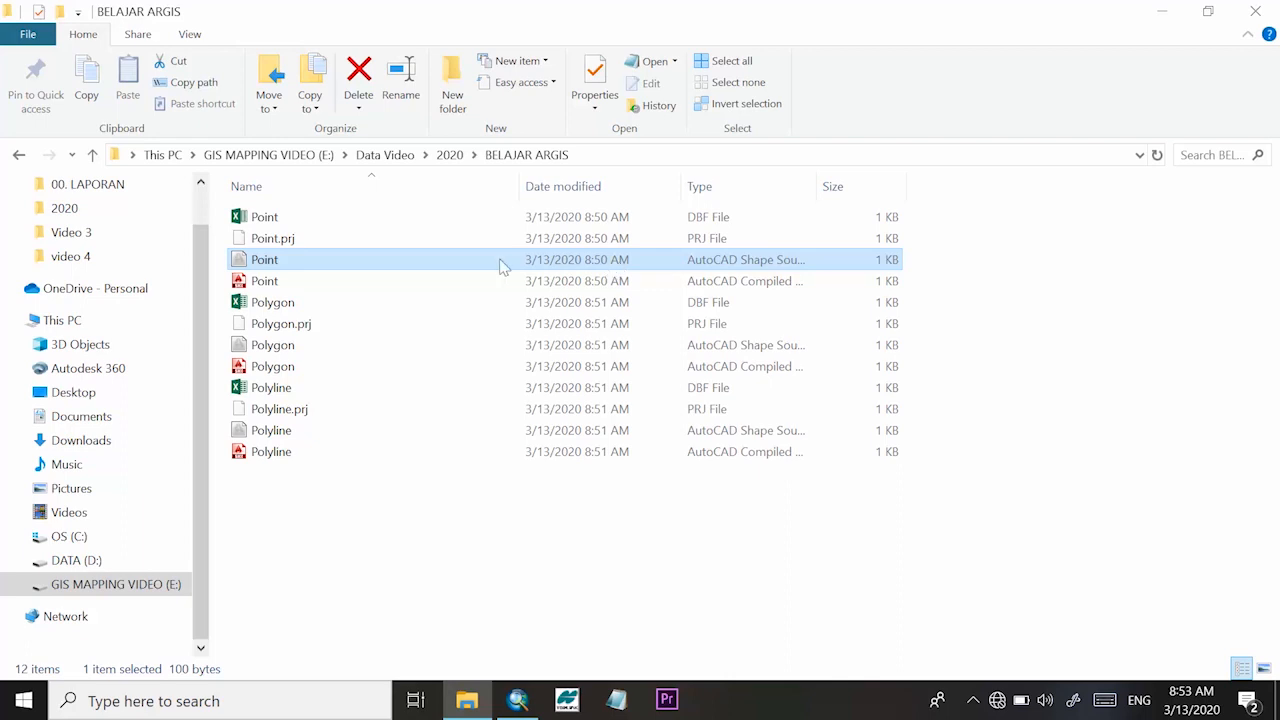
pyautogui.press('F2')
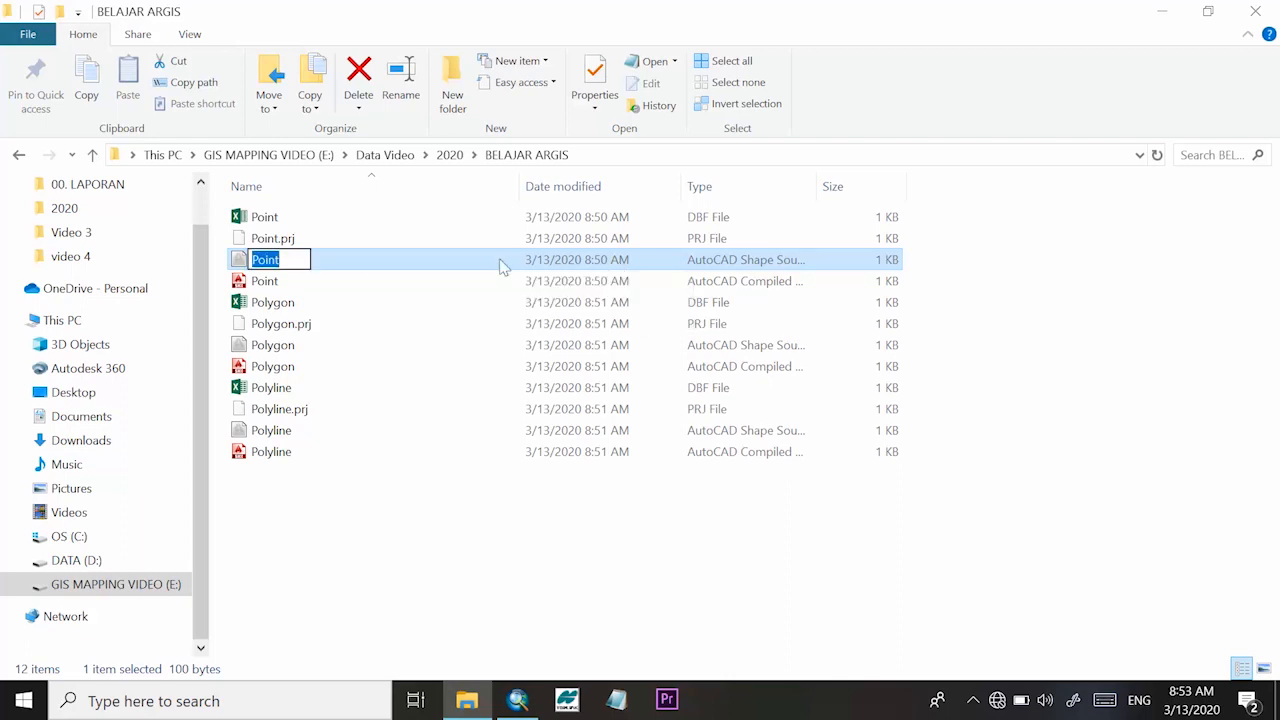
pyautogui.click(497, 264)
pyautogui.moveTo(497, 267); pyautogui.dragTo(210, 235)
# Return to File Explorer and add the Polygon and Polyline shapefiles together directly to the ArcMap layer list
pyautogui.click(466, 700)
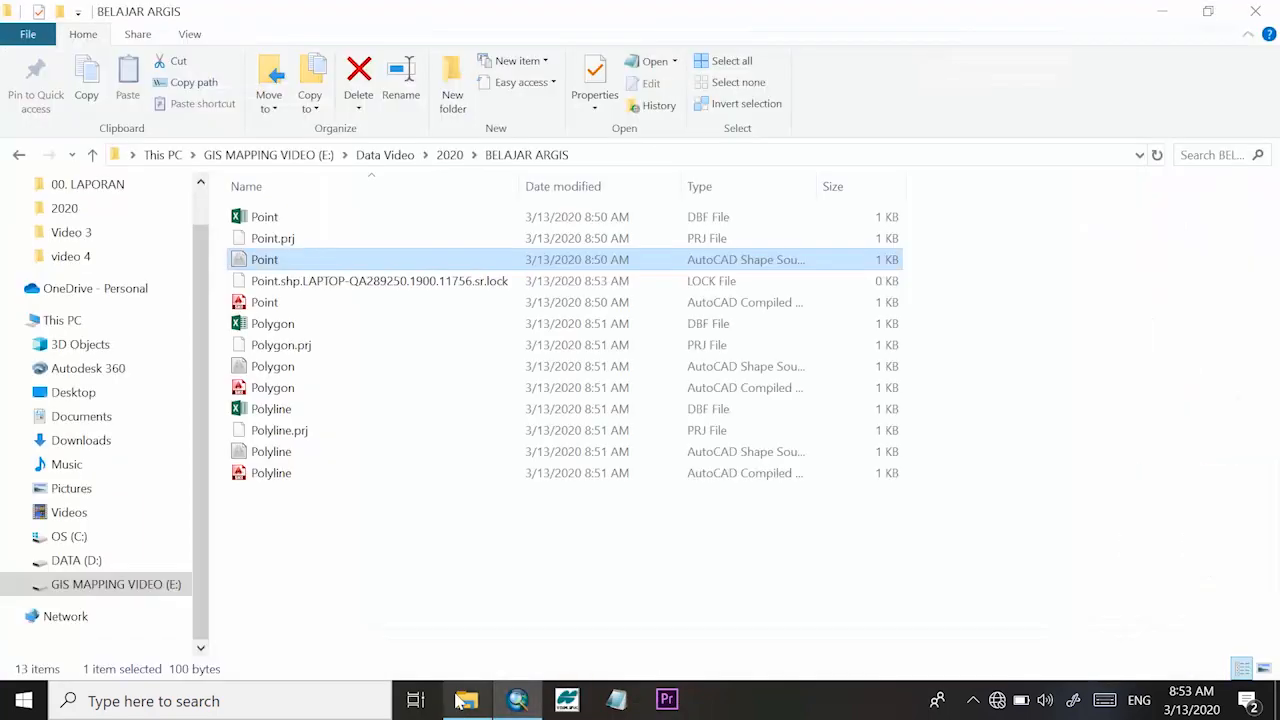
pyautogui.click(436, 372)
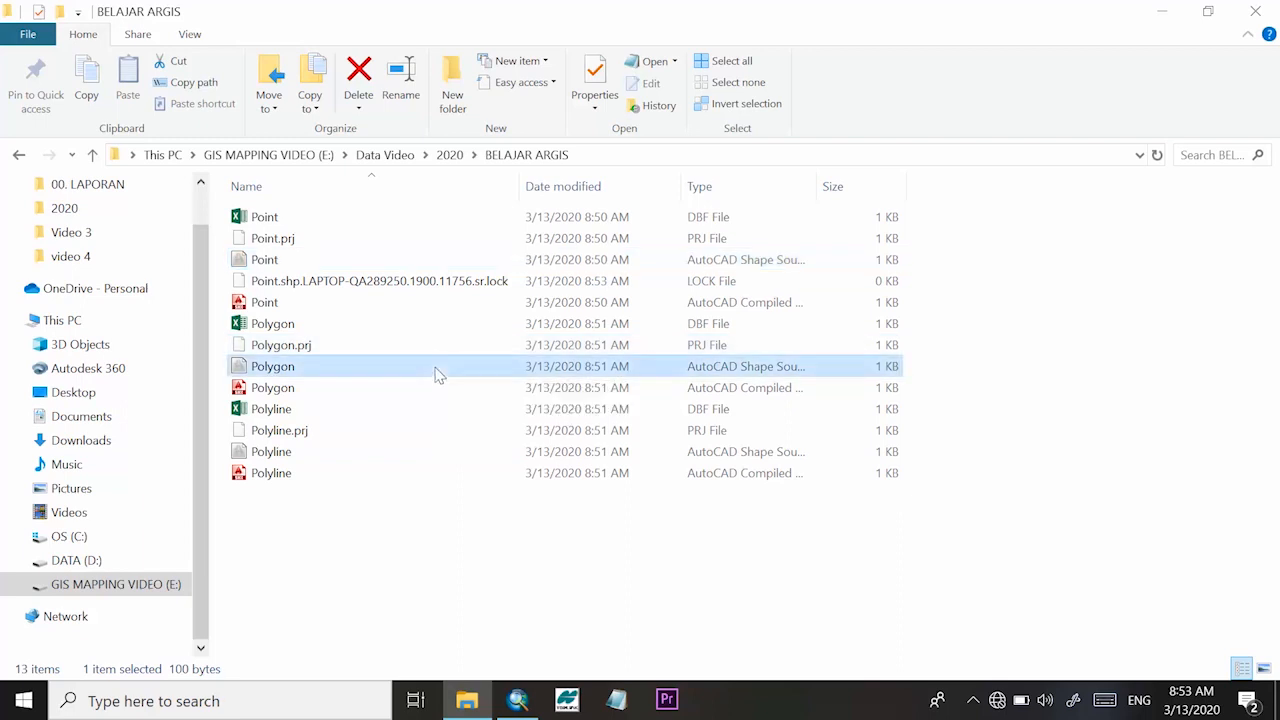
pyautogui.keyDown('ctrl'); pyautogui.click(385, 458); pyautogui.keyUp('ctrl')
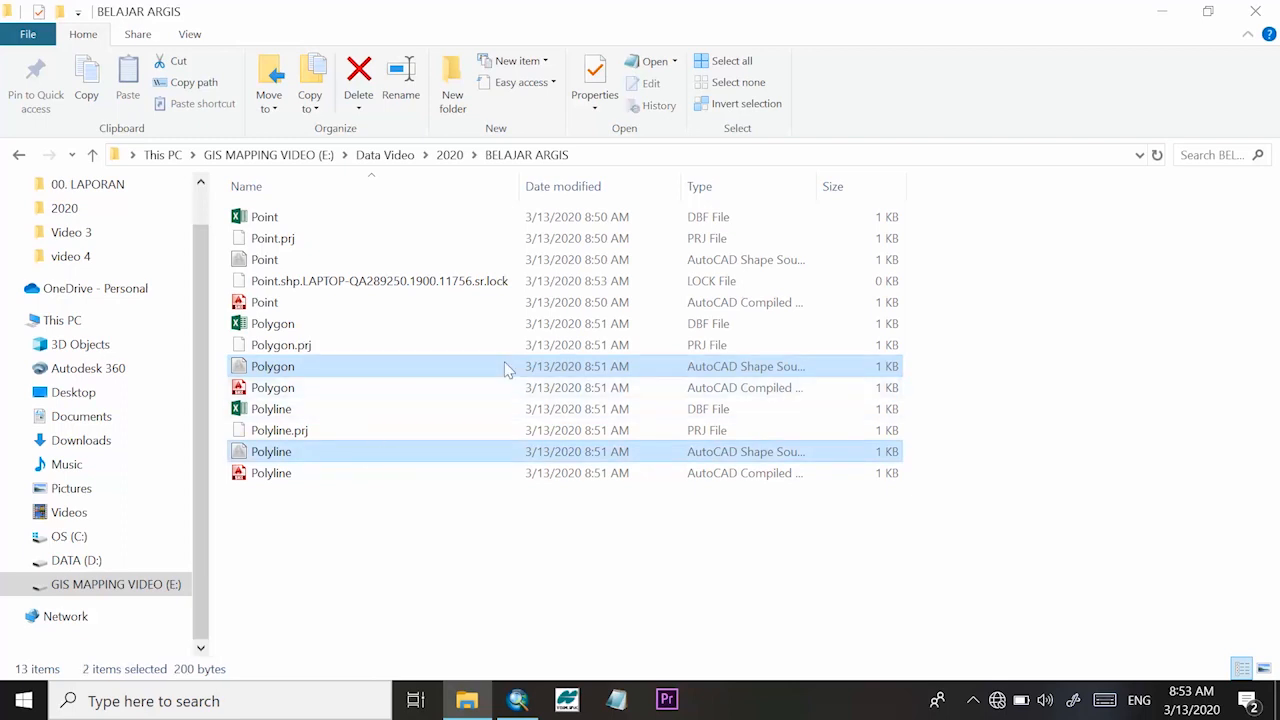
pyautogui.moveTo(505, 370); pyautogui.dragTo(251, 284)
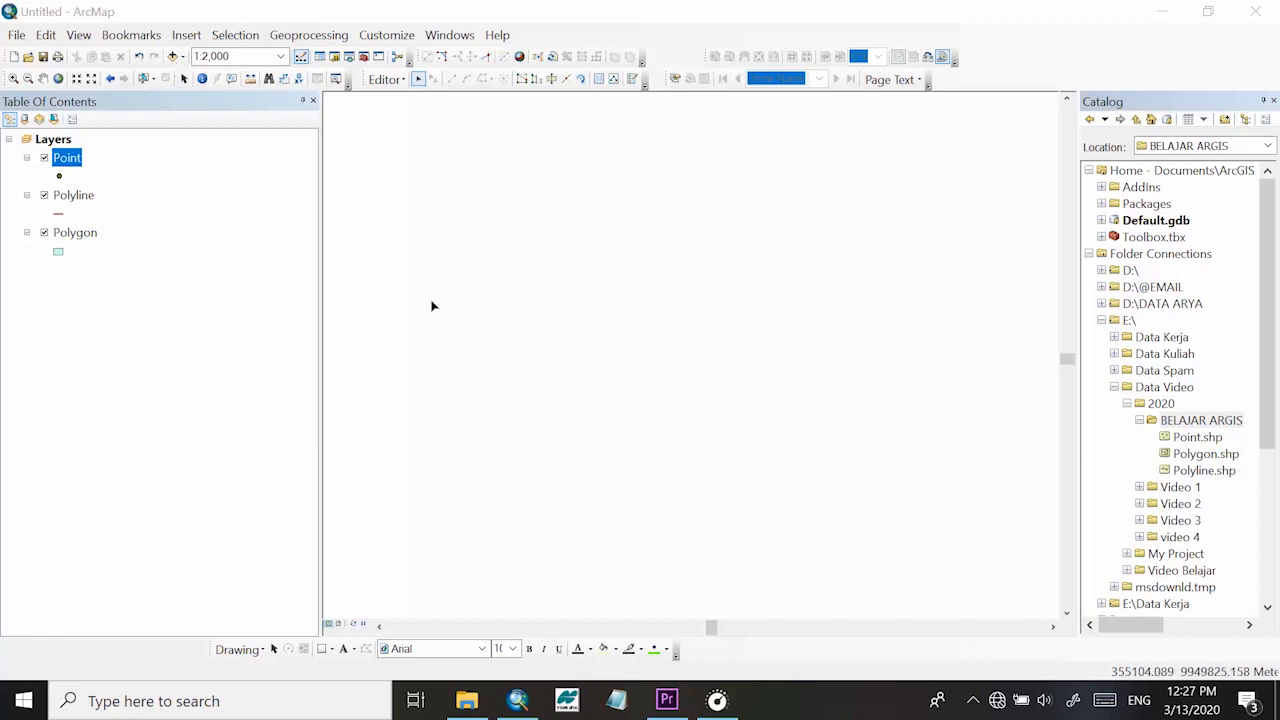
pyautogui.click(70, 195)
pyautogui.click(72, 233)
pyautogui.click(77, 160)
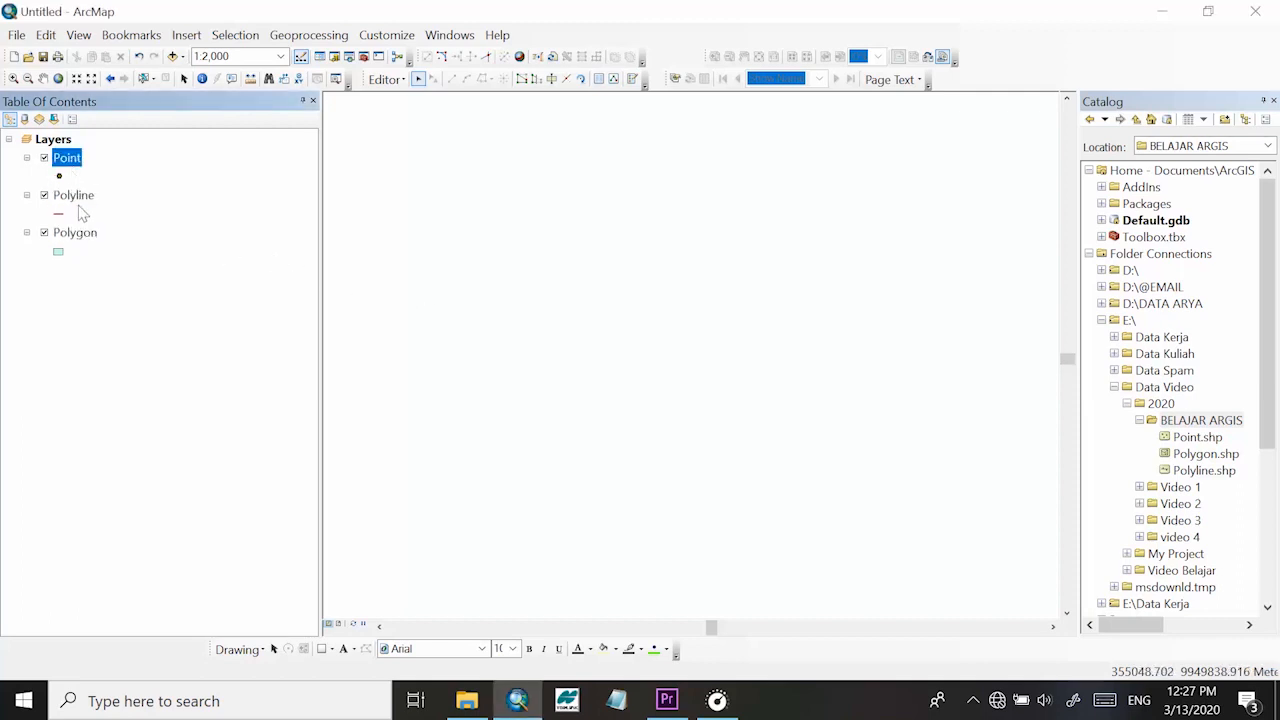
pyautogui.click(77, 210)
pyautogui.click(76, 196)
pyautogui.click(76, 233)
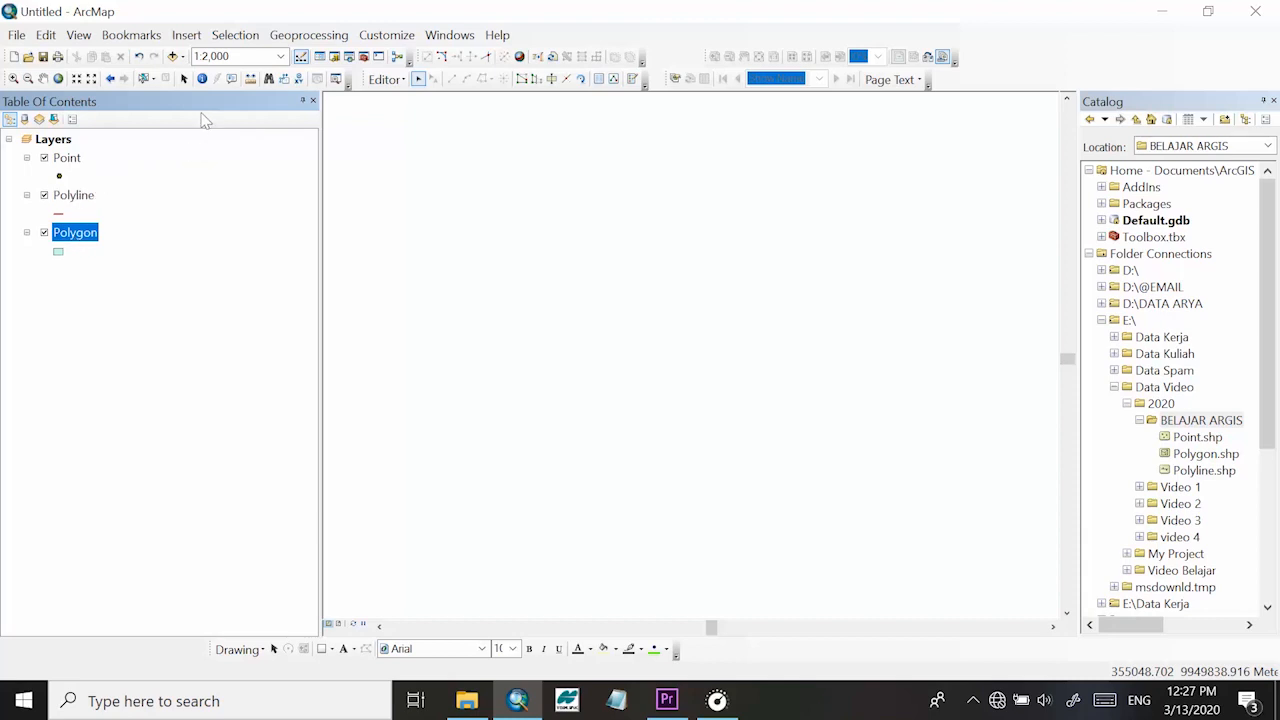
pyautogui.click(173, 56)
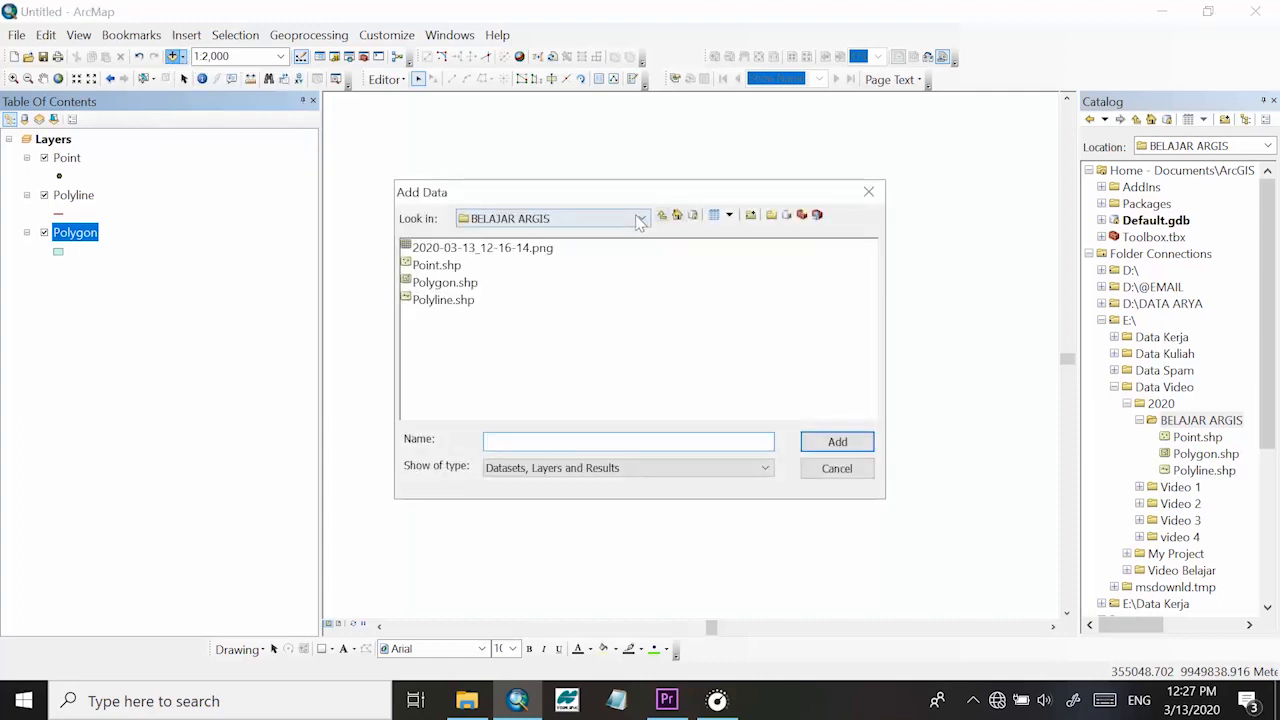
pyautogui.click(639, 221)
pyautogui.click(520, 390)
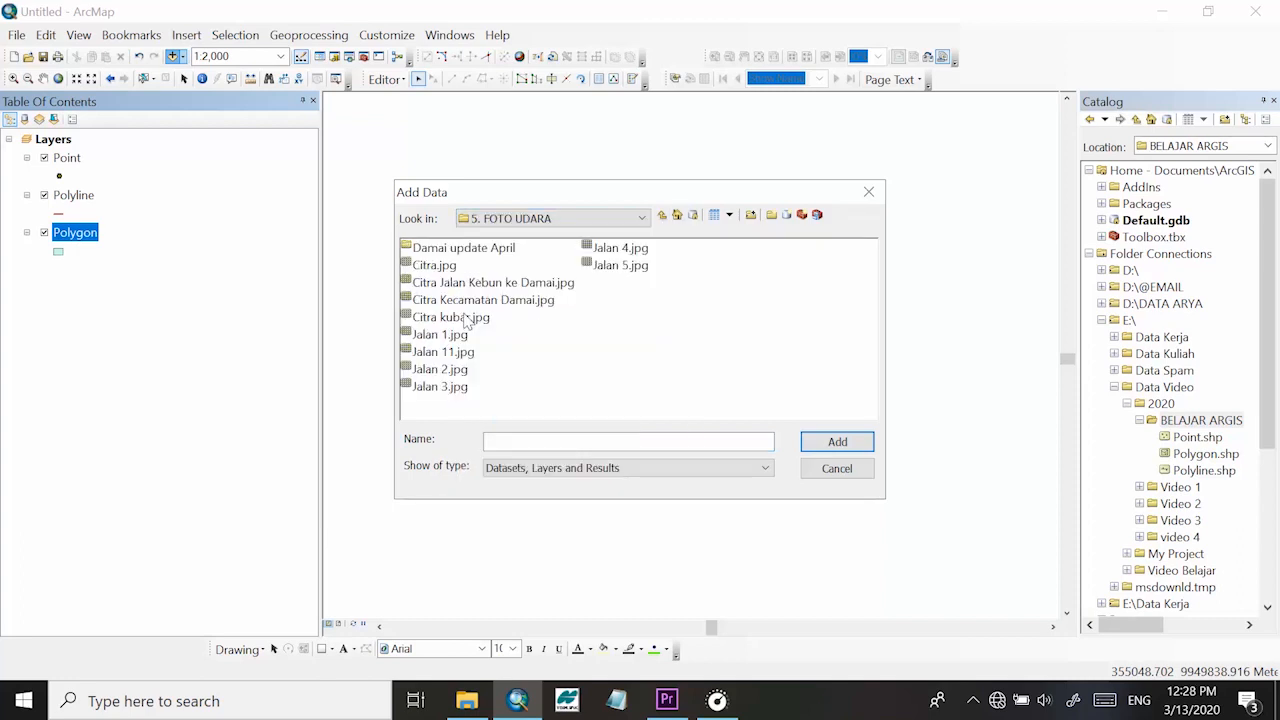
pyautogui.doubleClick(488, 250)
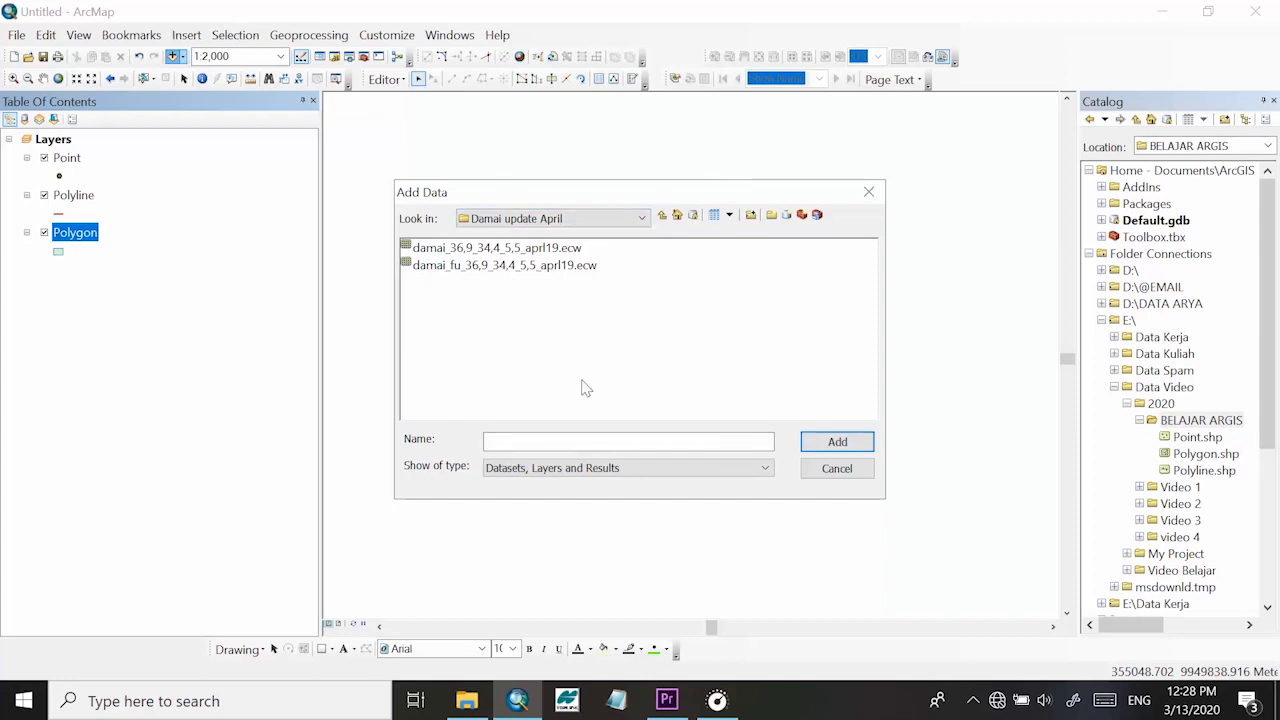
pyautogui.click(868, 191)
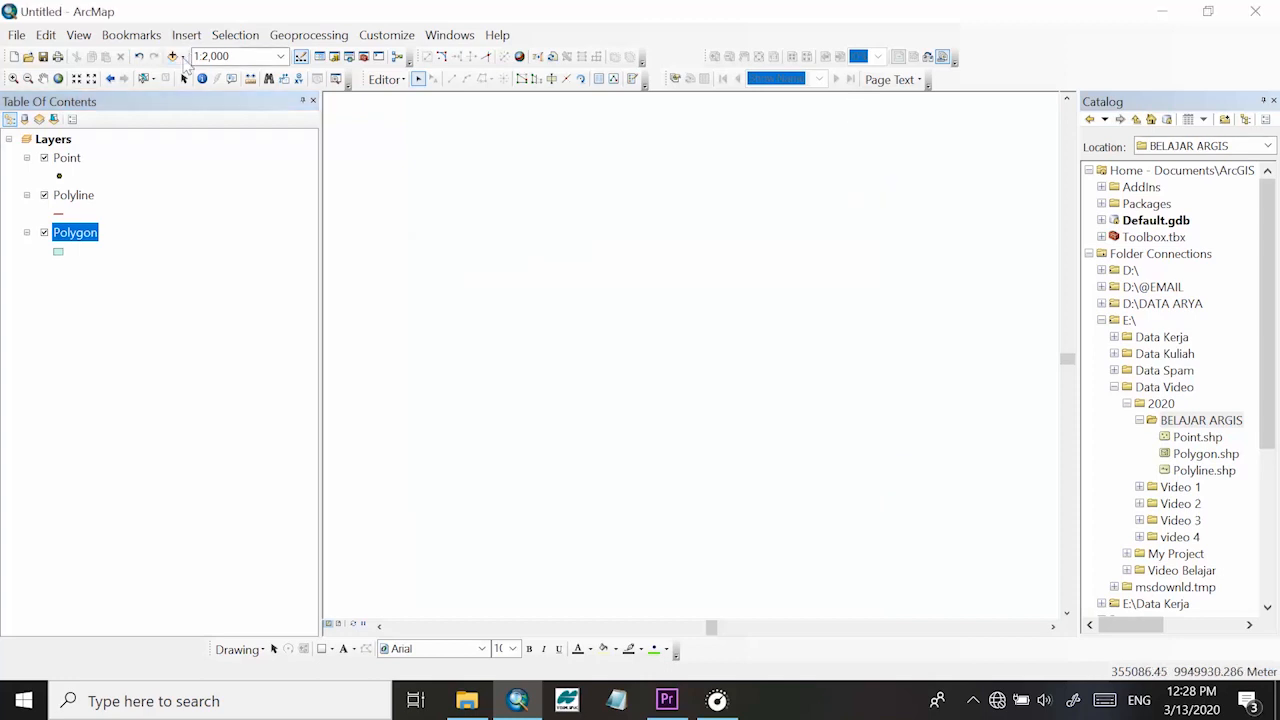
# From Add Data, create a folder connection to the GIS MAPPING VIDEO (E:) drive
pyautogui.click(173, 56)
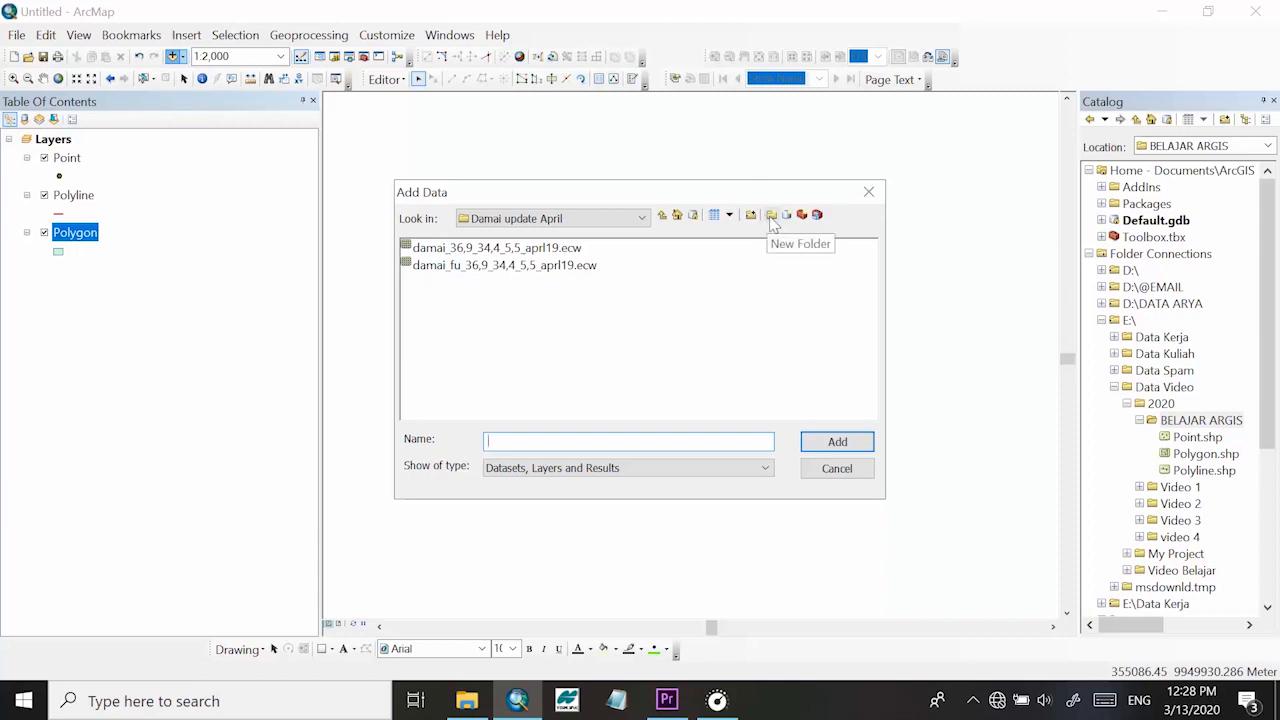
pyautogui.click(642, 219)
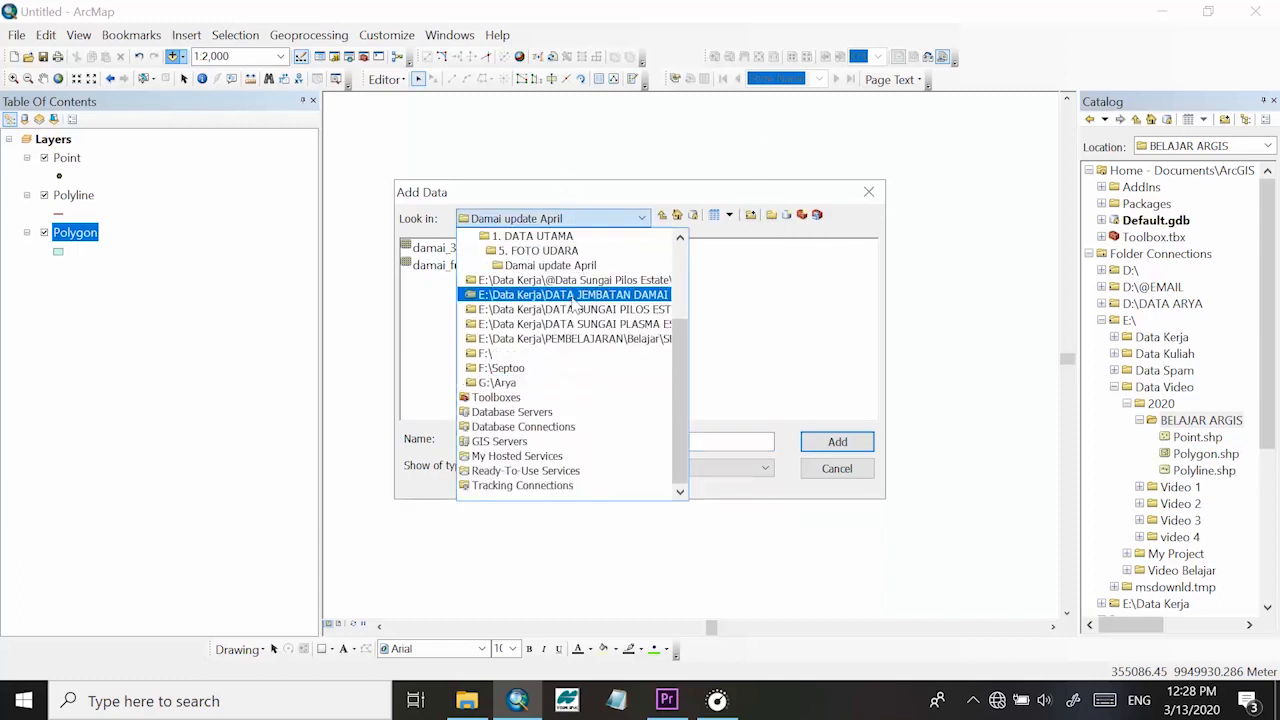
pyautogui.click(602, 220)
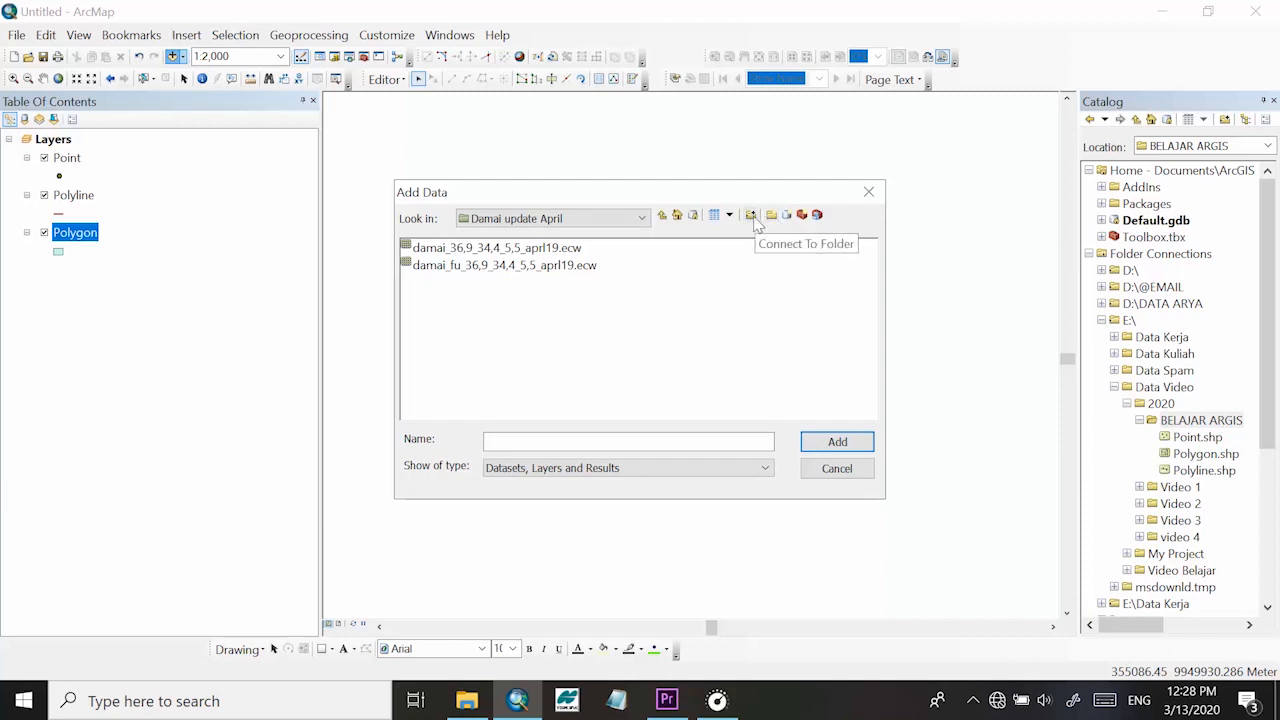
pyautogui.click(752, 218)
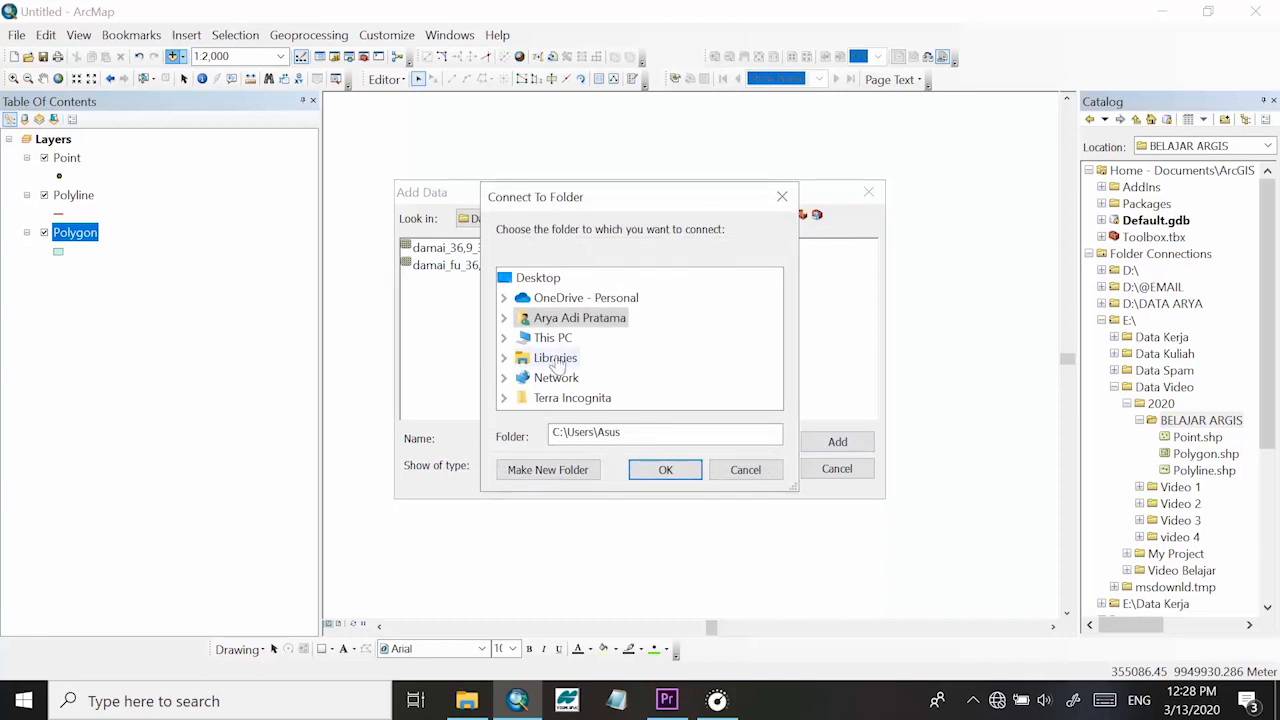
pyautogui.doubleClick(556, 343)
pyautogui.scroll(-3, 563, 334)
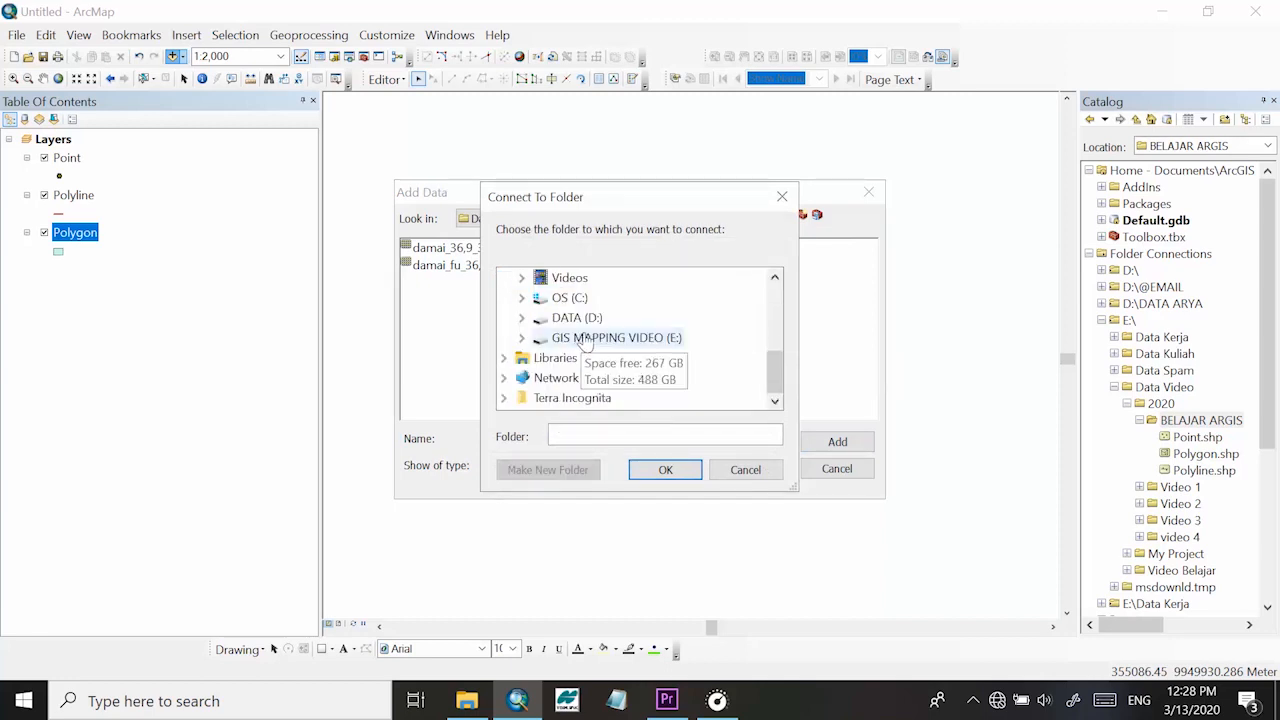
pyautogui.doubleClick(587, 340)
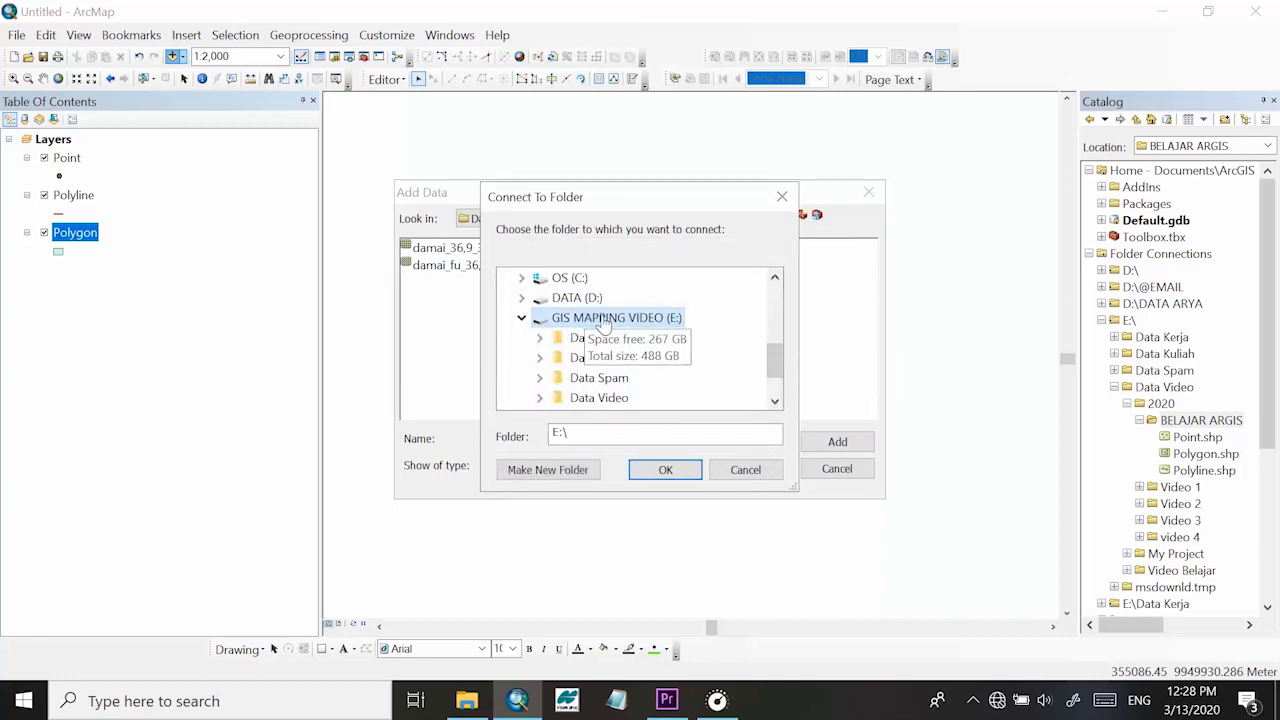
pyautogui.click(665, 469)
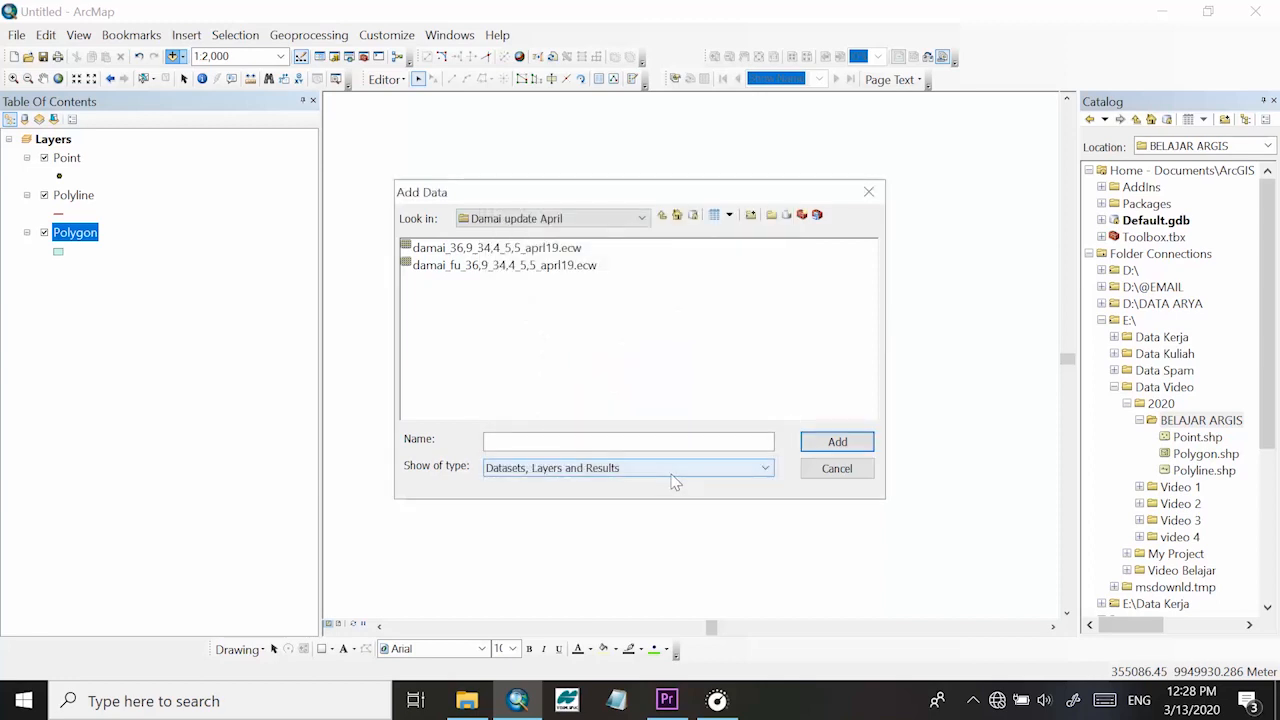
# Add the aerial image damai_fu_36,9_34,4_5,5_aprl19.ecw from the Damai update April folder to the map
pyautogui.click(594, 224)
pyautogui.scroll(3, 560, 380)
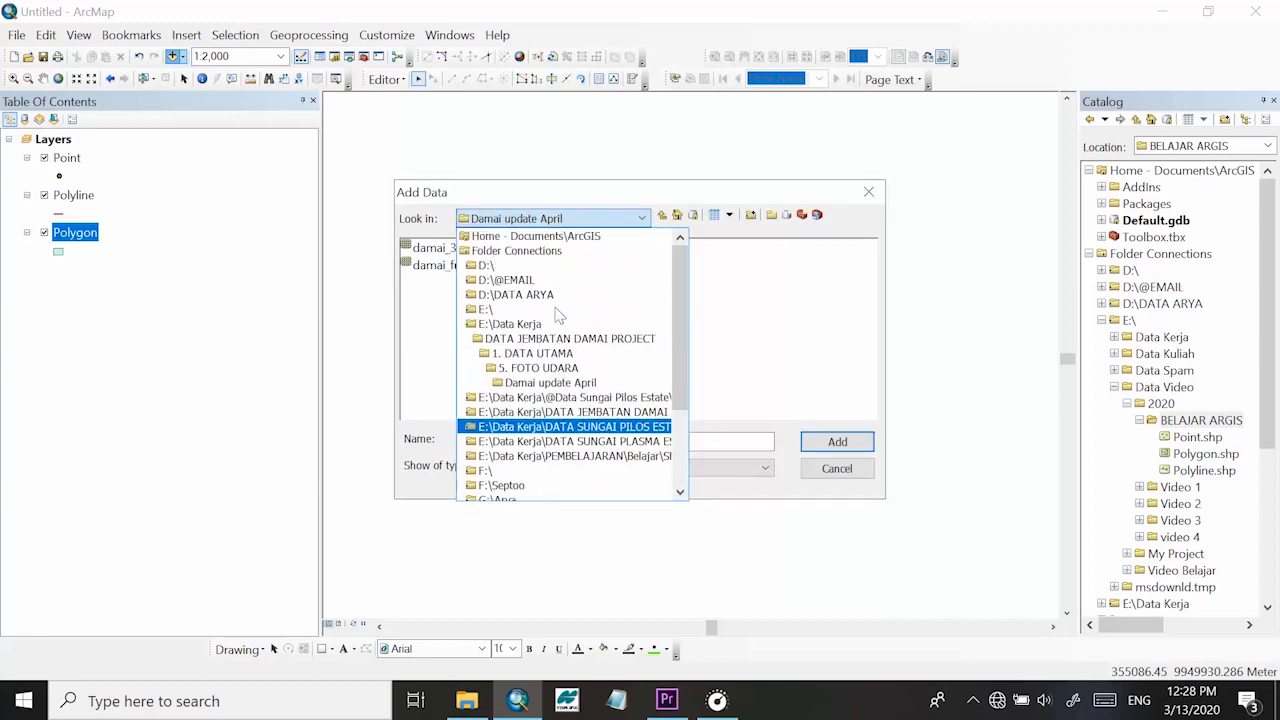
pyautogui.click(518, 251)
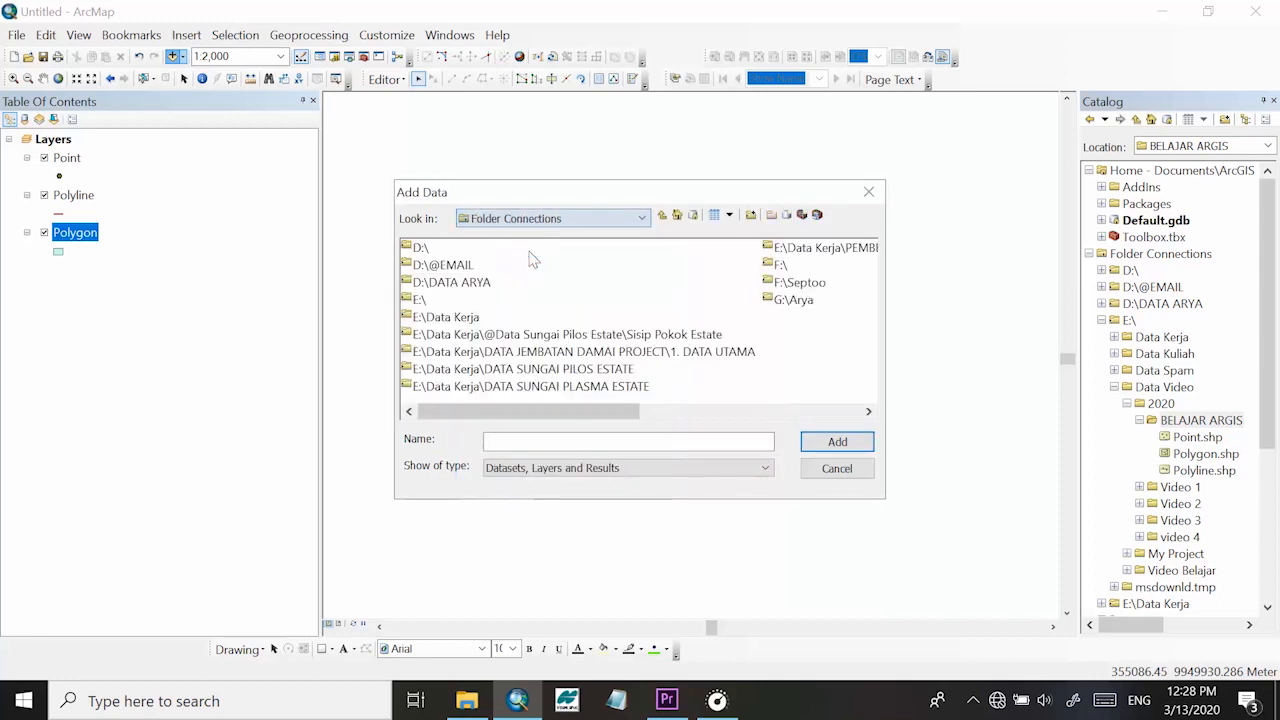
pyautogui.doubleClick(418, 310)
pyautogui.click(484, 265)
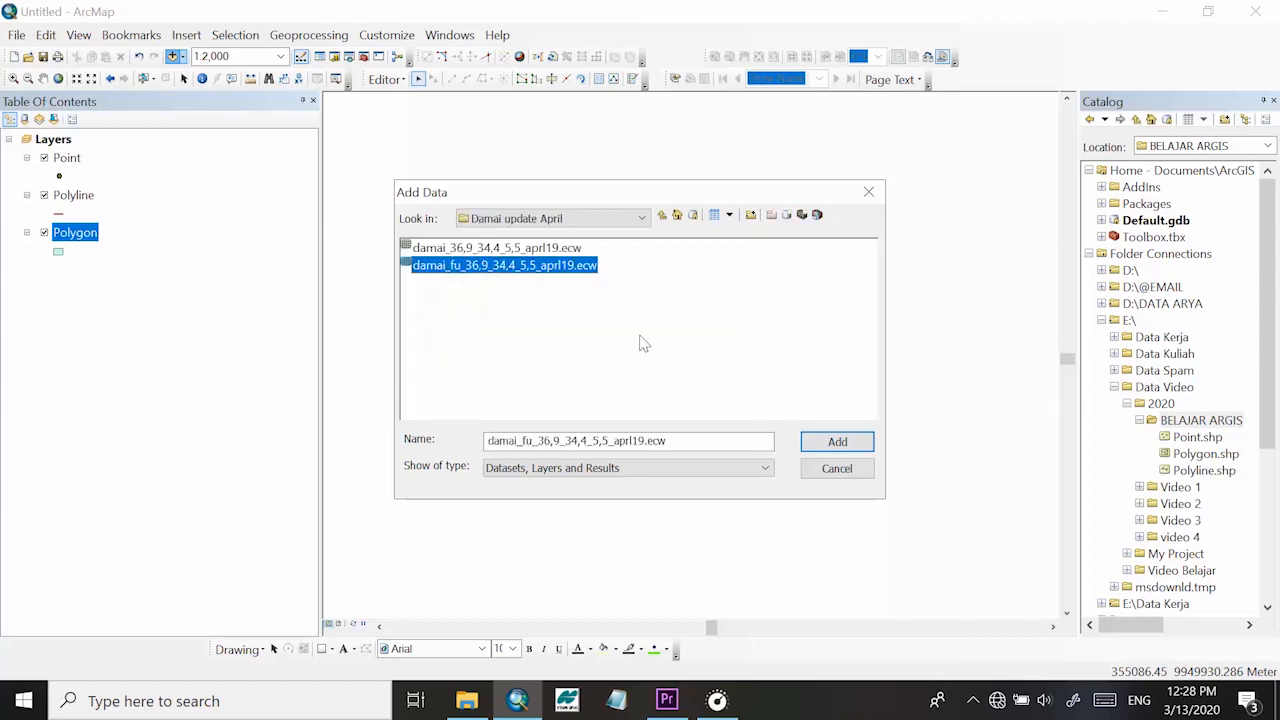
pyautogui.click(820, 440)
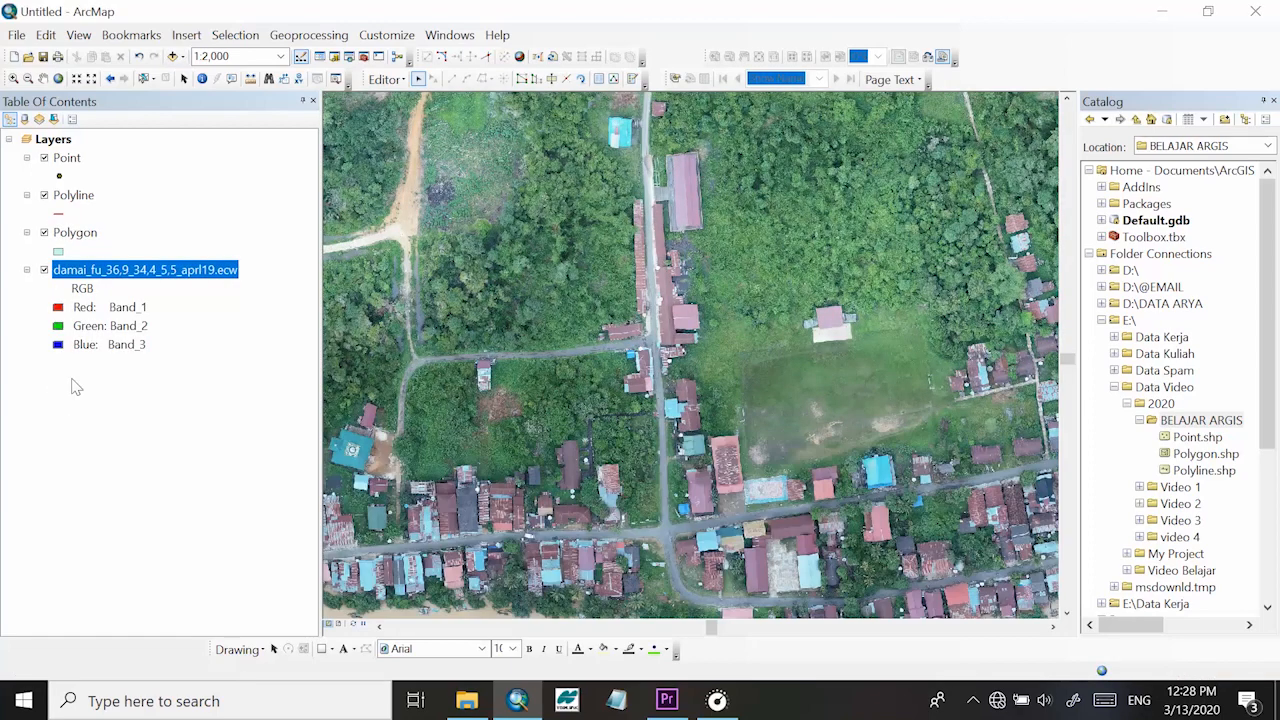
pyautogui.scroll(2, 760, 290)
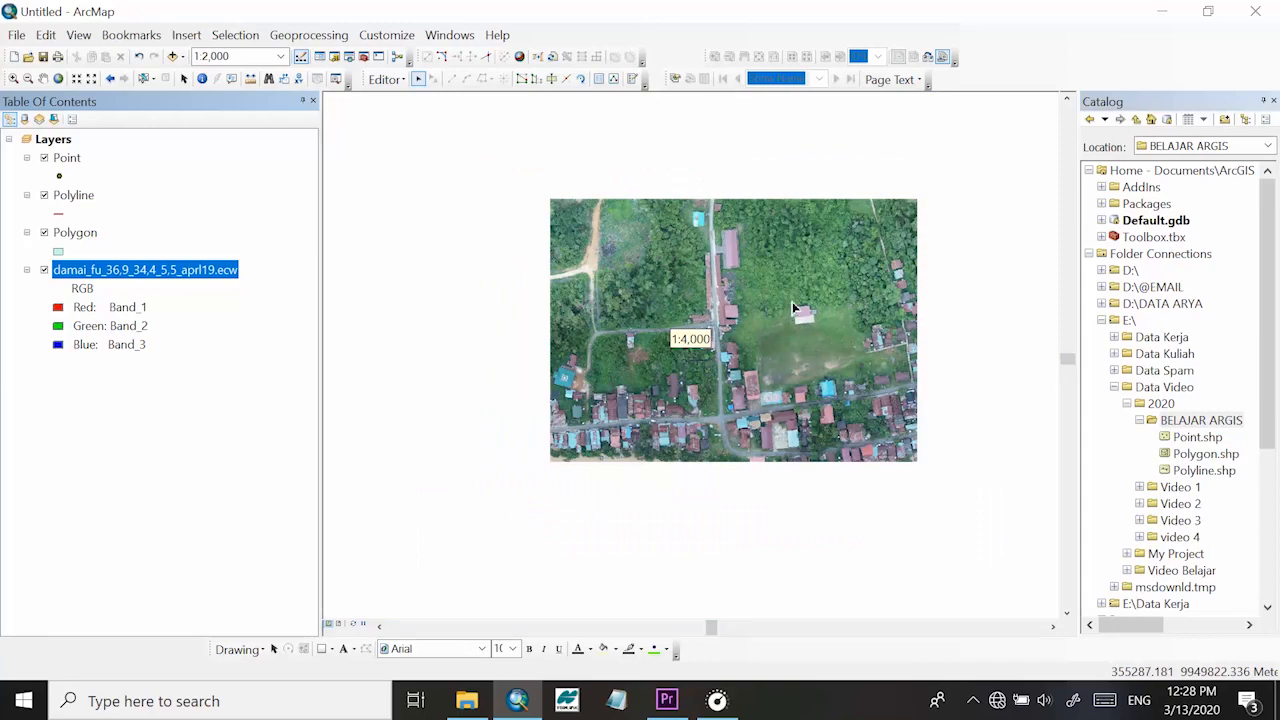
pyautogui.scroll(-2, 761, 346)
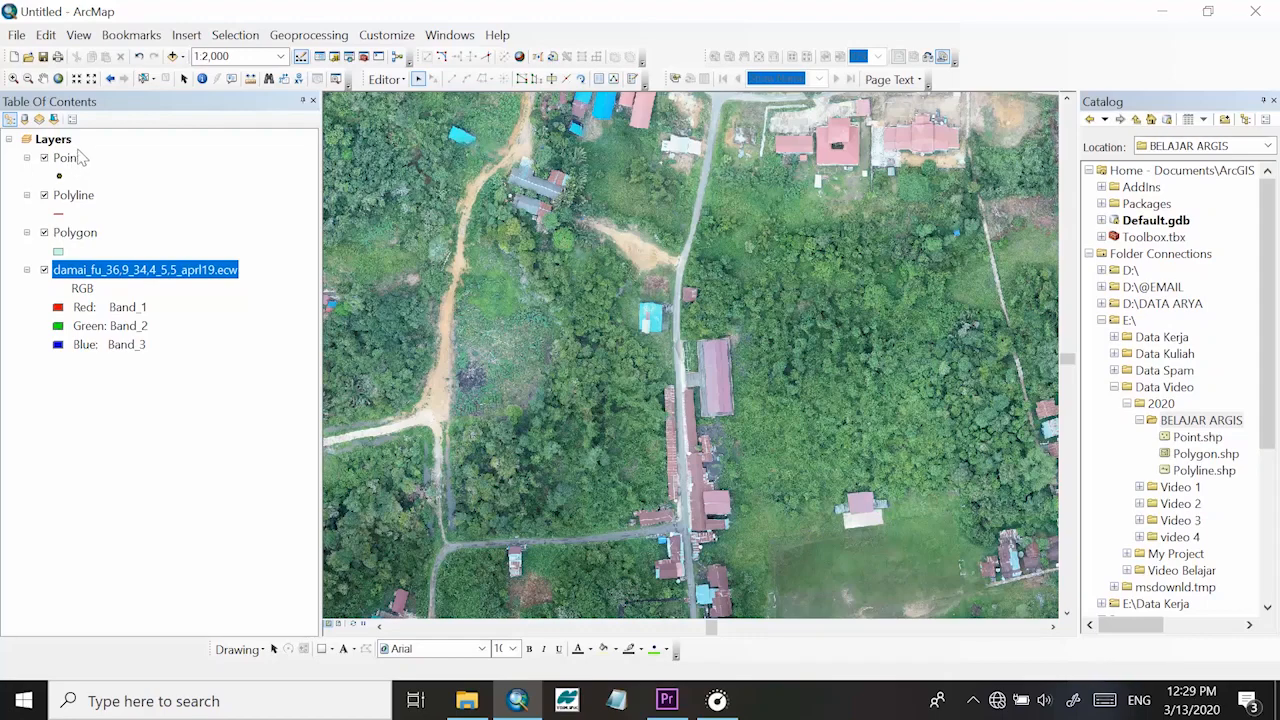
# Save the edits and stop the current edit session
pyautogui.click(68, 157)
pyautogui.click(73, 195)
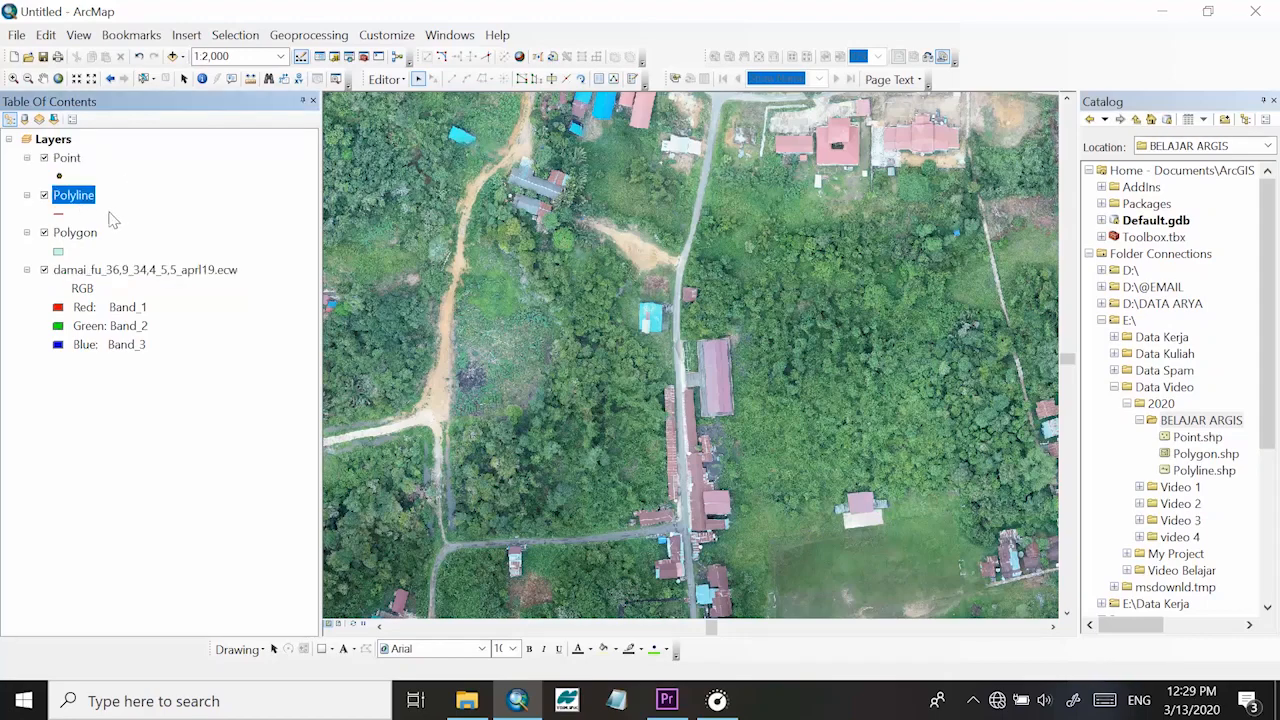
pyautogui.click(75, 232)
pyautogui.click(73, 195)
pyautogui.click(384, 80)
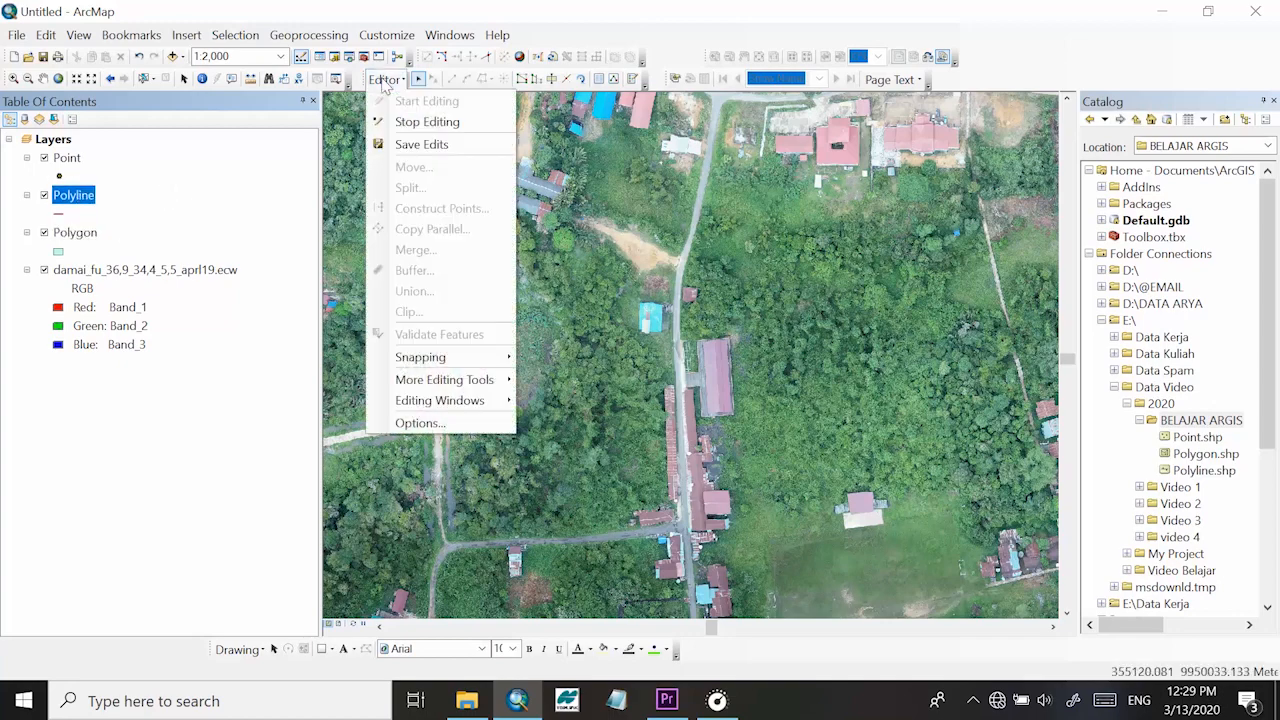
pyautogui.click(396, 143)
pyautogui.click(388, 80)
pyautogui.click(398, 122)
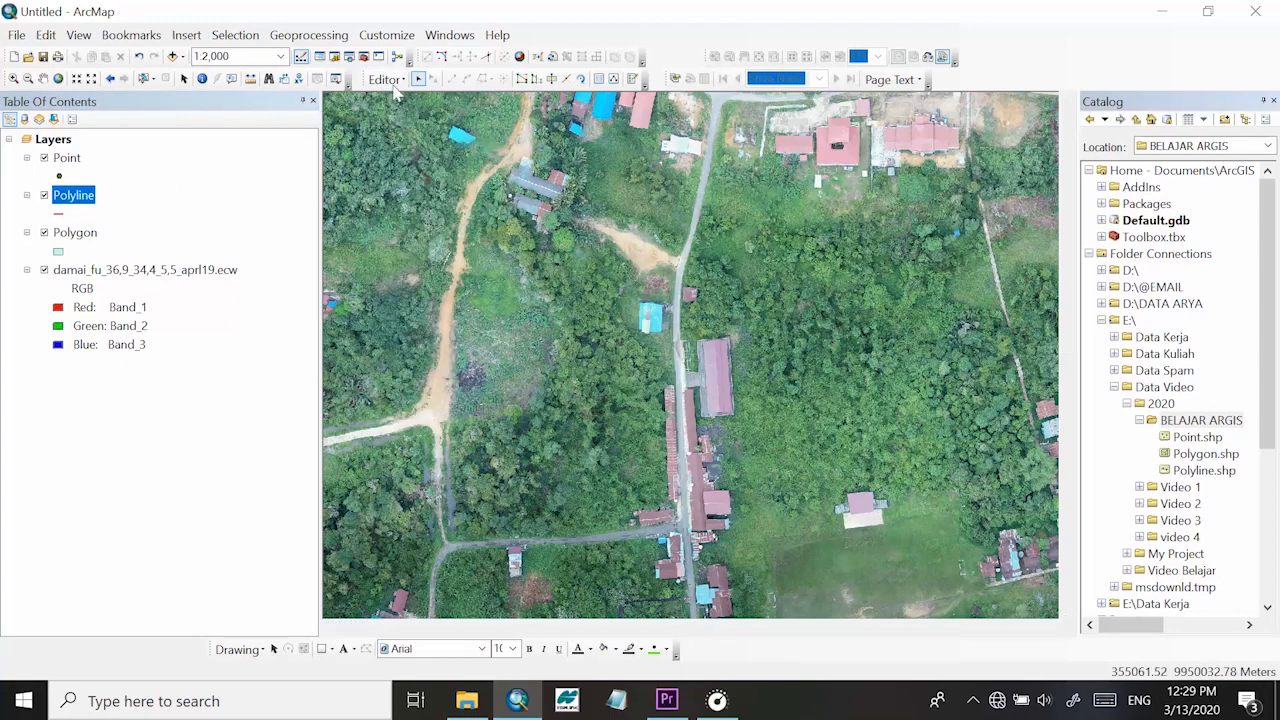
# Start a general edit session for the Point, Polyline and Polygon layers with Editor
pyautogui.click(386, 84)
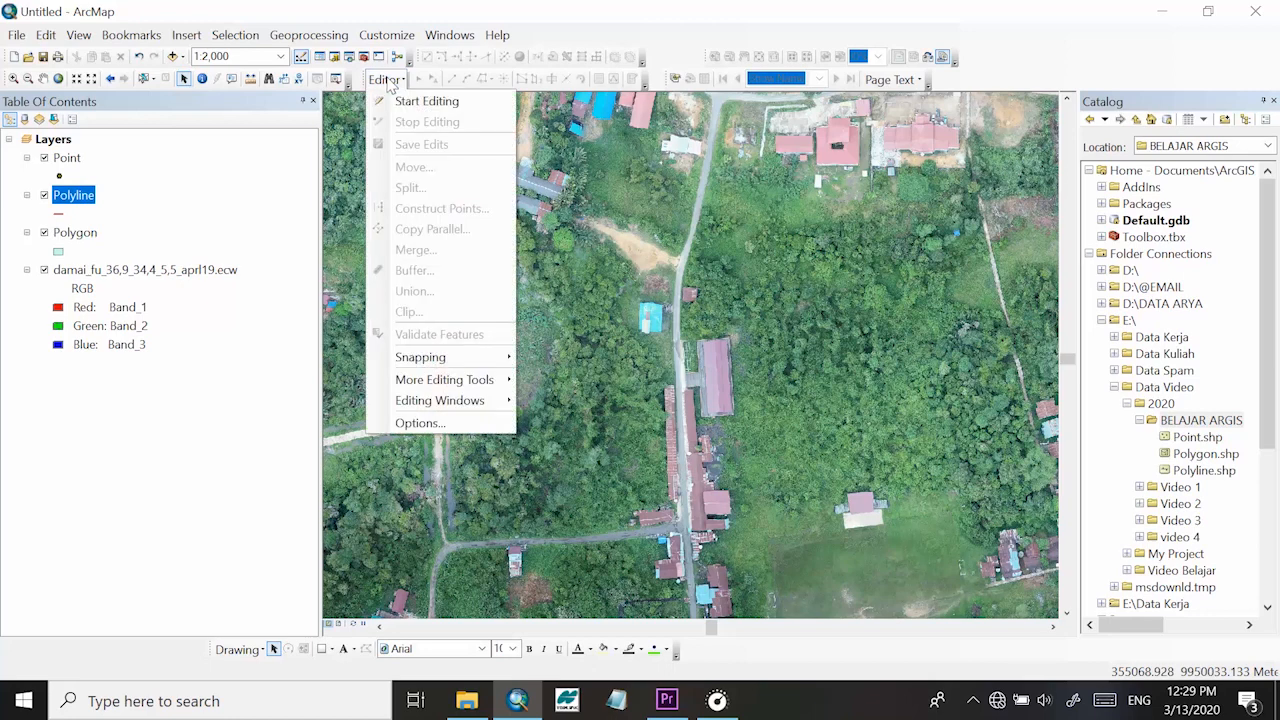
pyautogui.click(427, 101)
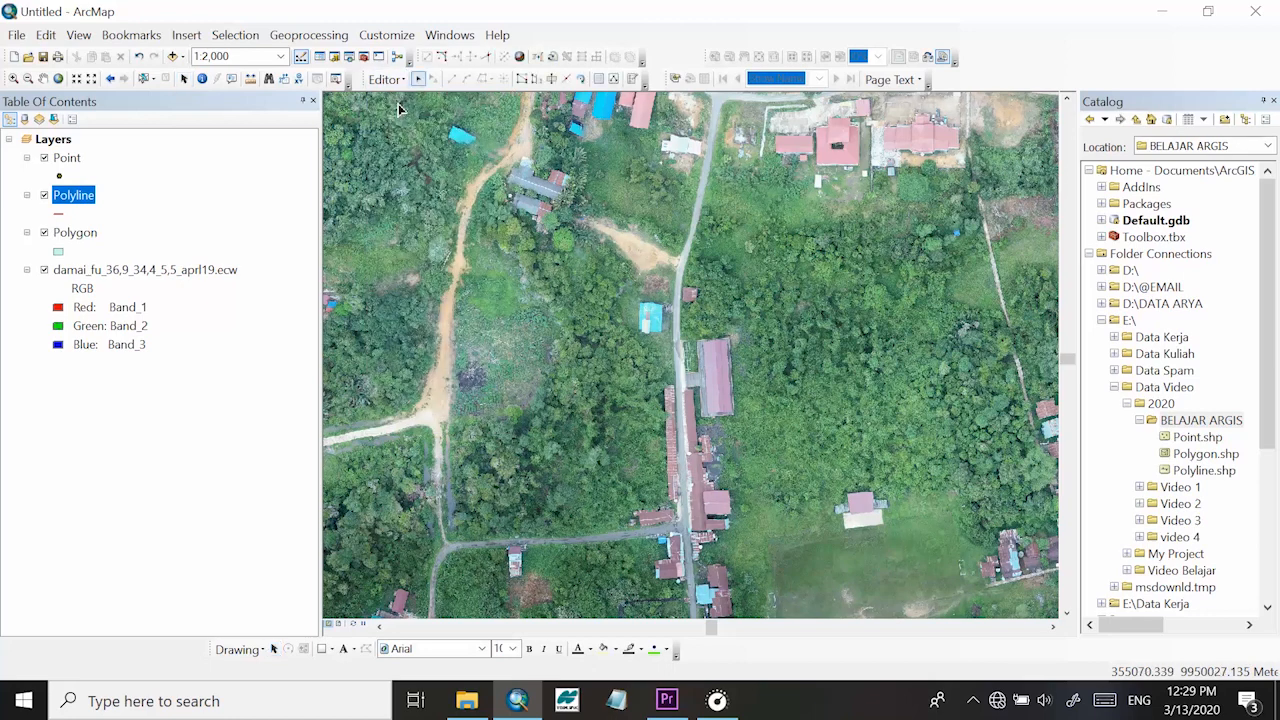
pyautogui.click(71, 160)
pyautogui.click(74, 197)
pyautogui.click(70, 232)
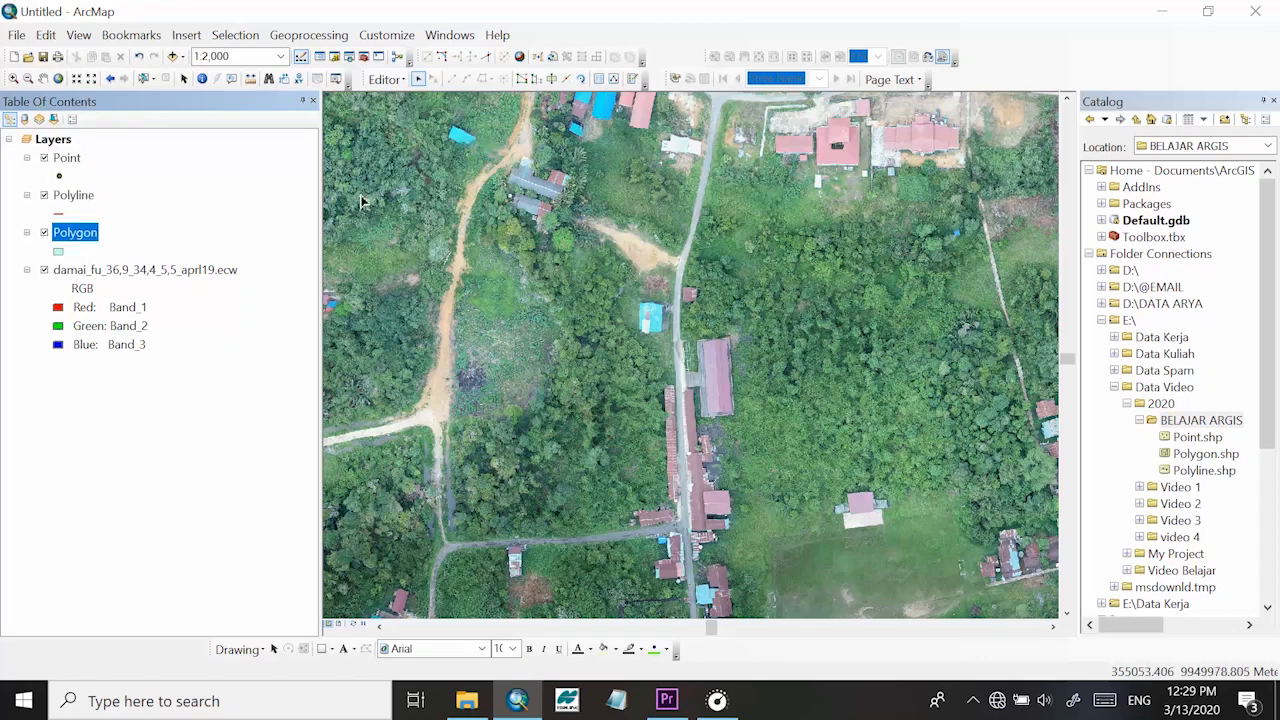
pyautogui.click(295, 214)
# Stop the edit session and start a new one directly from the Point layer
pyautogui.click(385, 79)
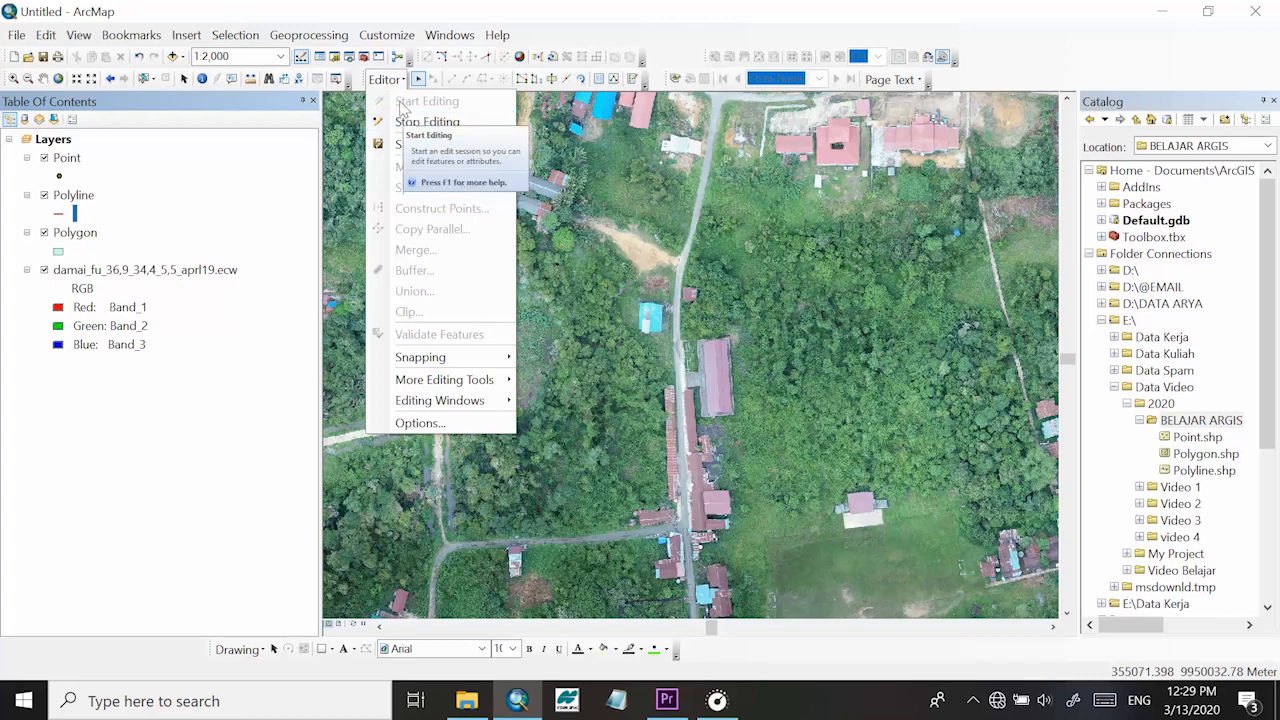
pyautogui.click(410, 124)
pyautogui.click(67, 158)
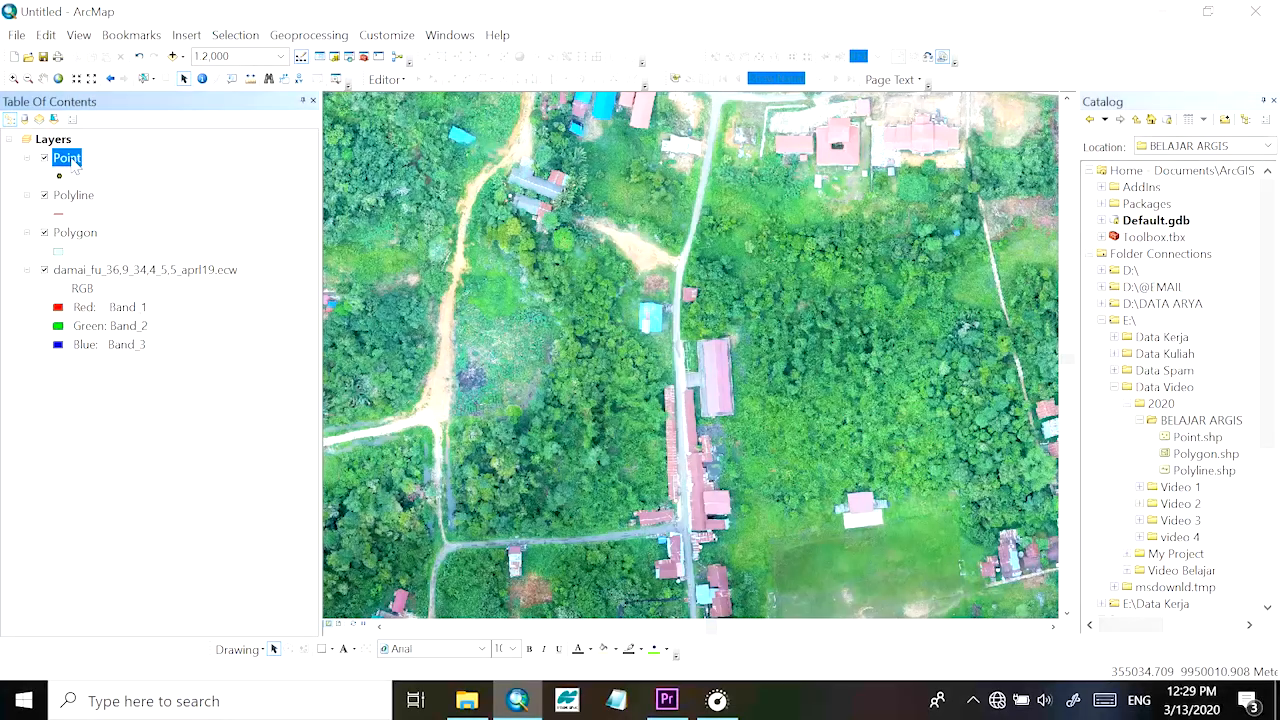
pyautogui.rightClick(75, 165)
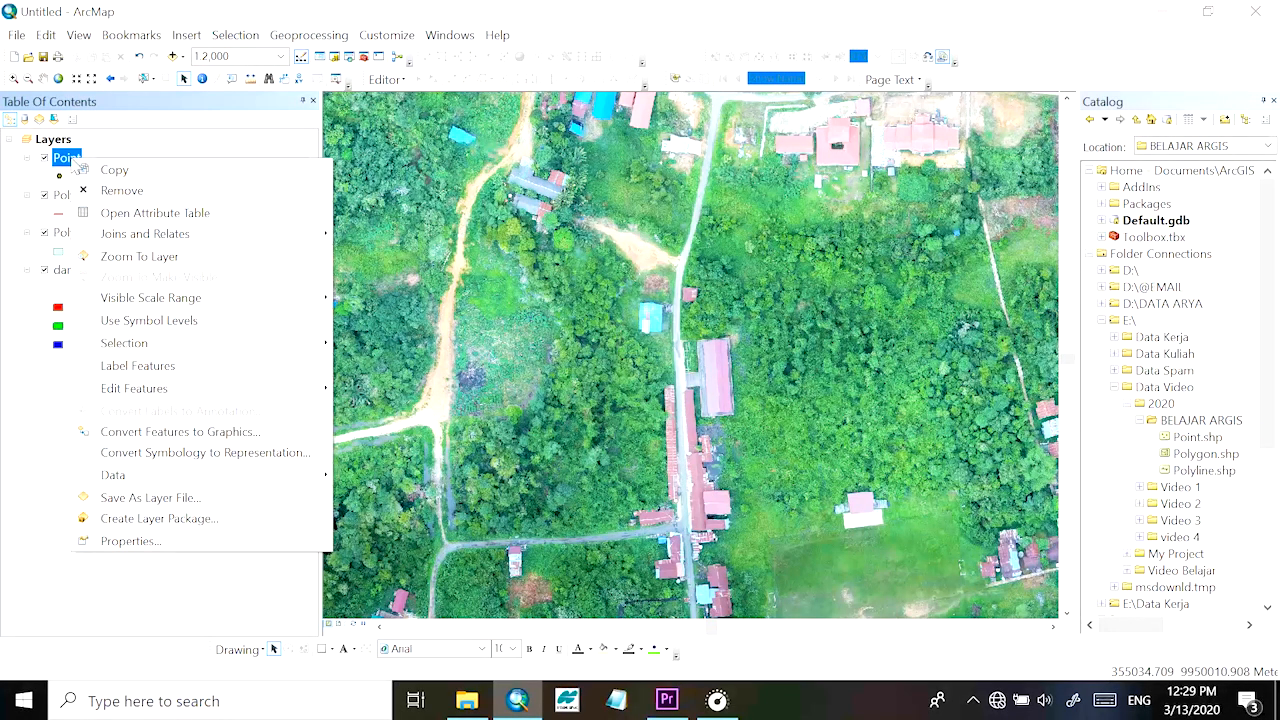
pyautogui.moveTo(227, 391)
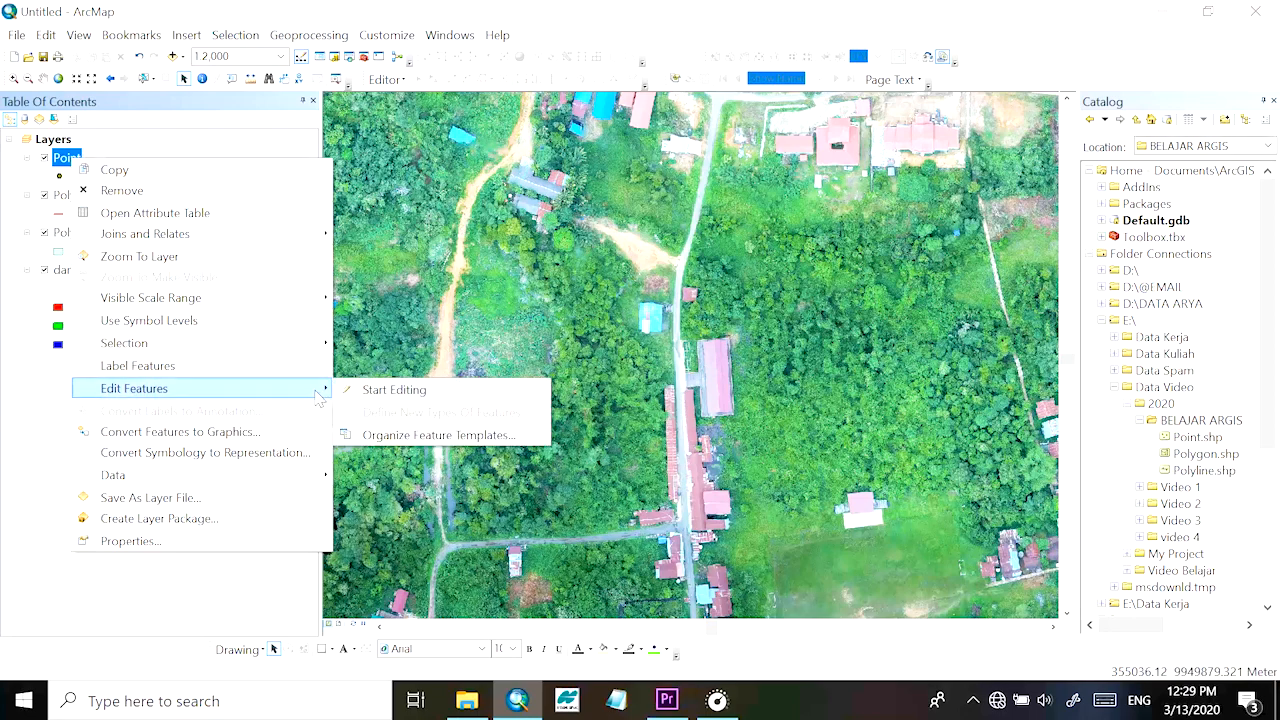
pyautogui.click(378, 397)
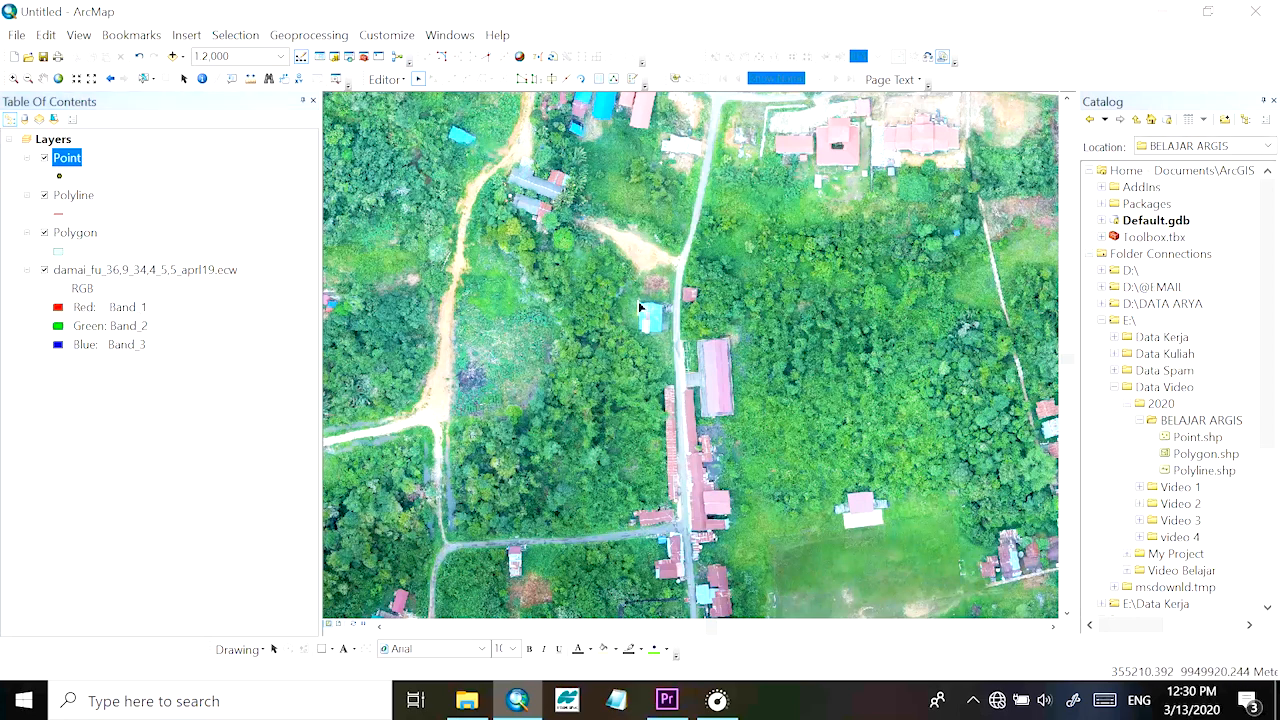
# Show the Create Features window with the layers' templates and close Catalog to free map space
pyautogui.click(385, 80)
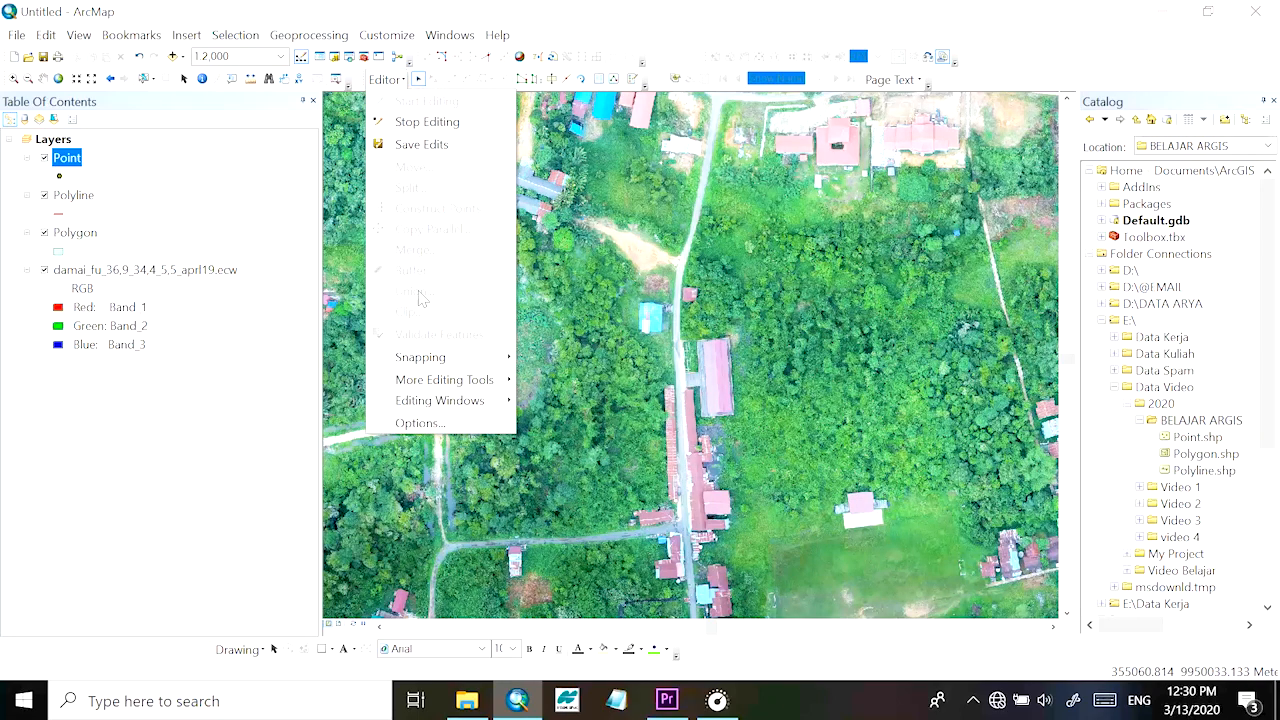
pyautogui.moveTo(432, 410)
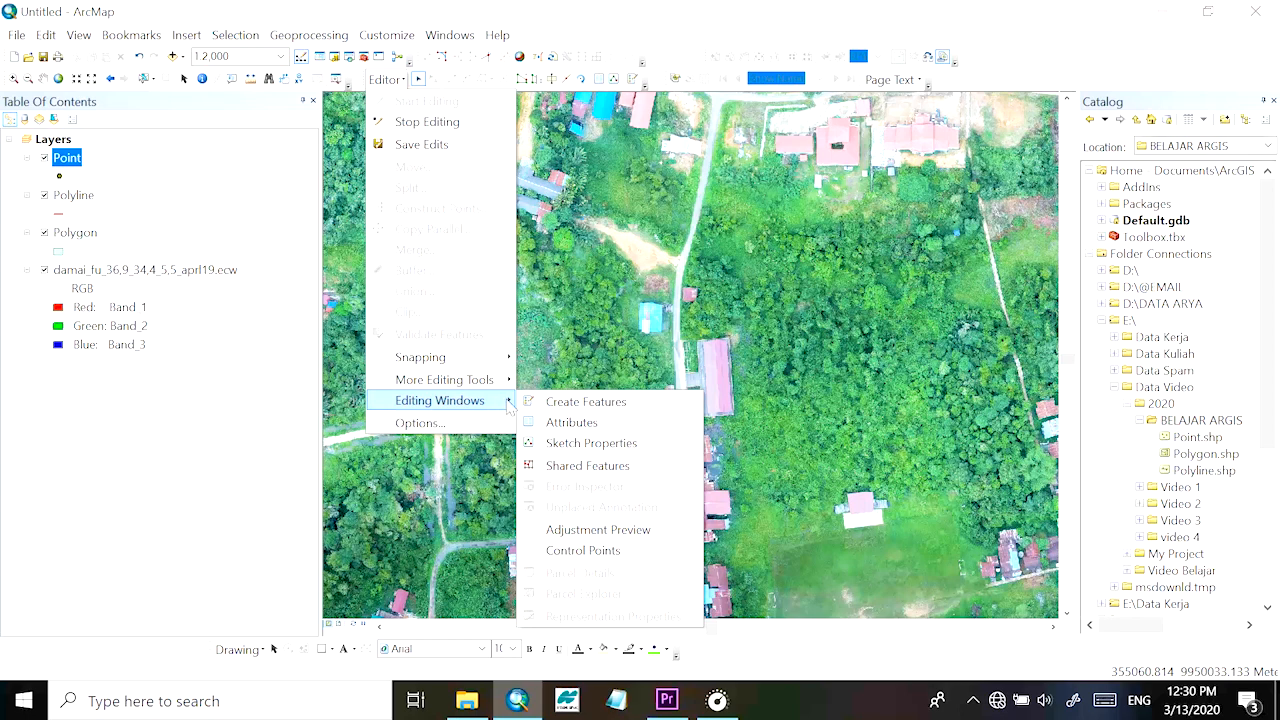
pyautogui.click(528, 403)
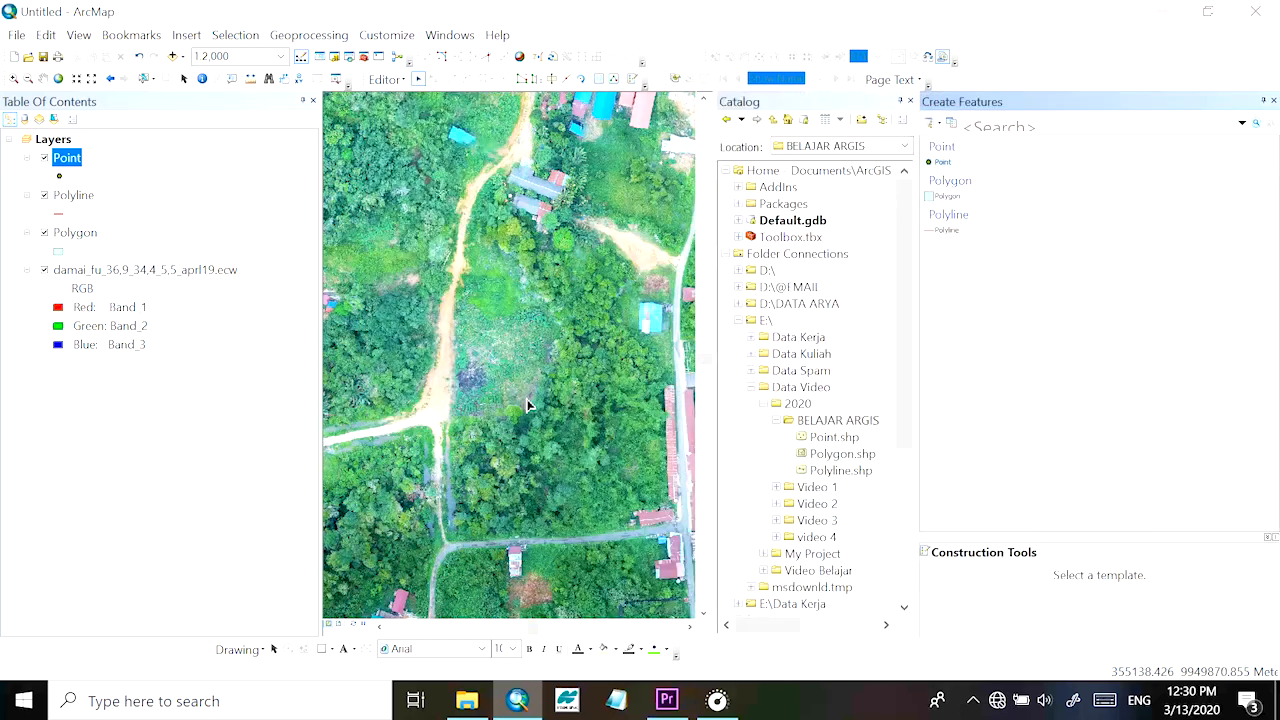
pyautogui.click(911, 101)
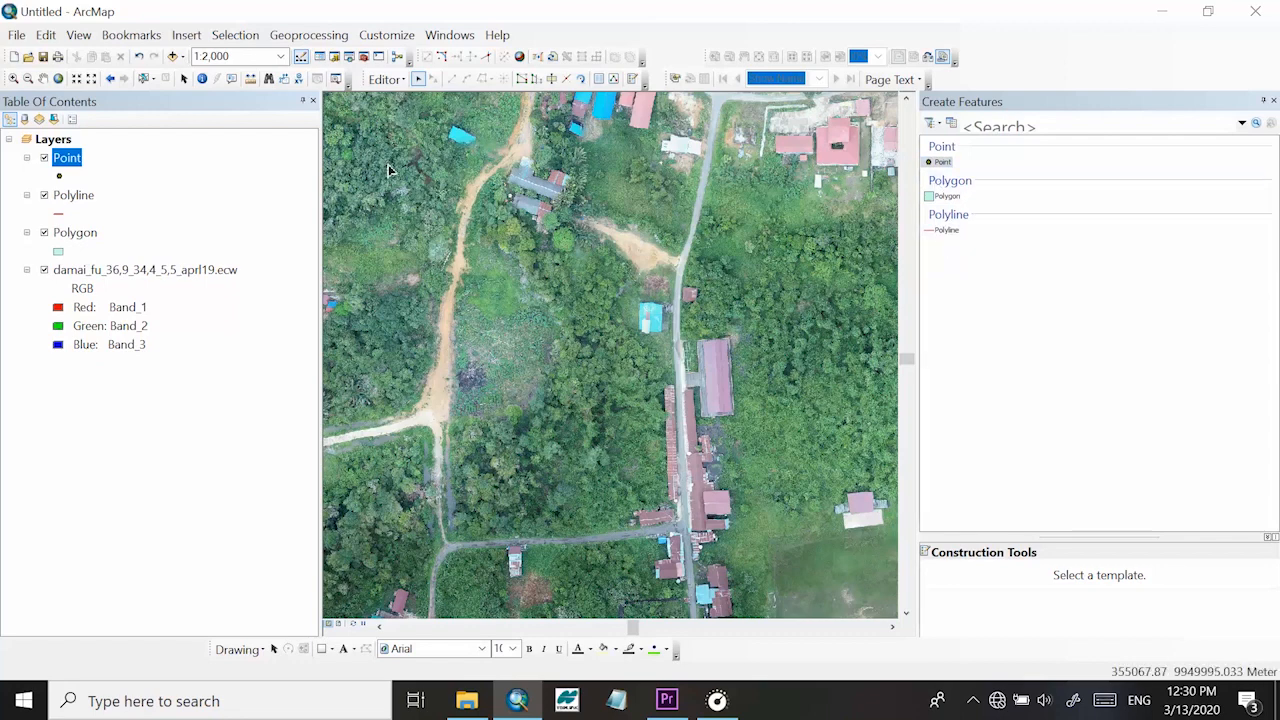
# Examine the Point, Polygon and Polyline shapefile component files in the BELAJAR ARGIS folder in File Explorer, and return to ArcMap
pyautogui.rightClick(67, 158)
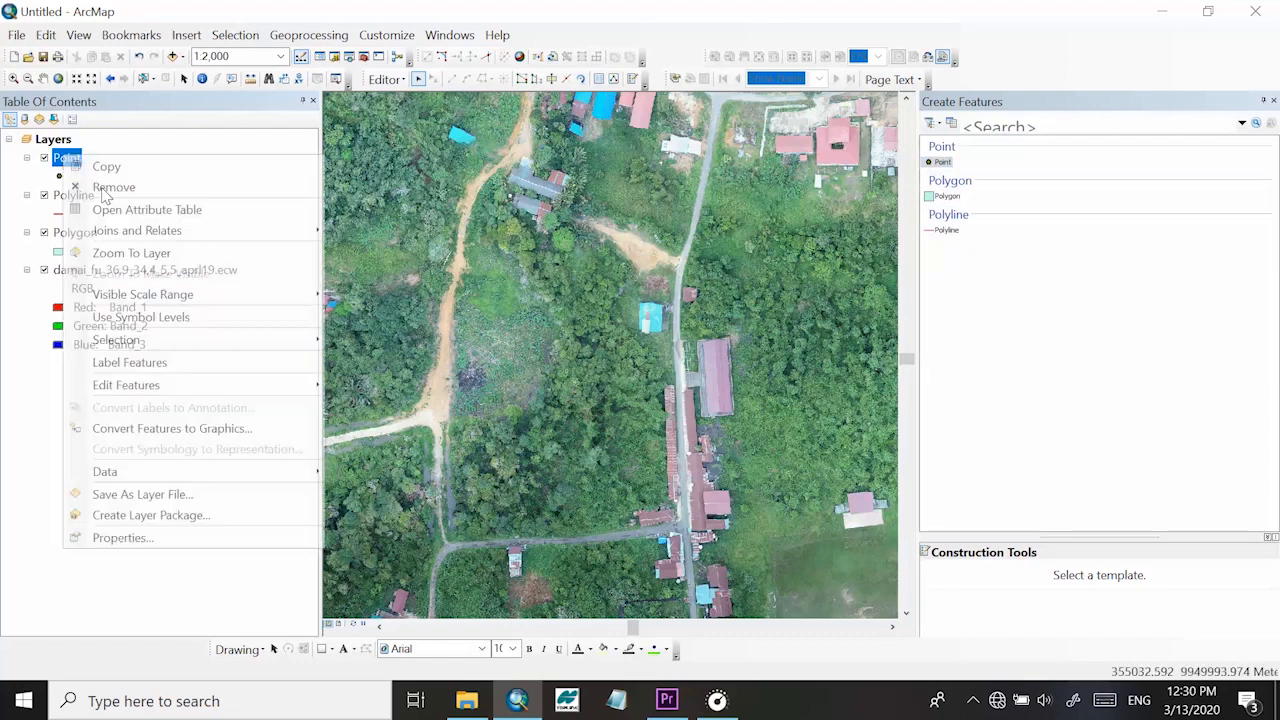
pyautogui.click(136, 362)
pyautogui.click(465, 703)
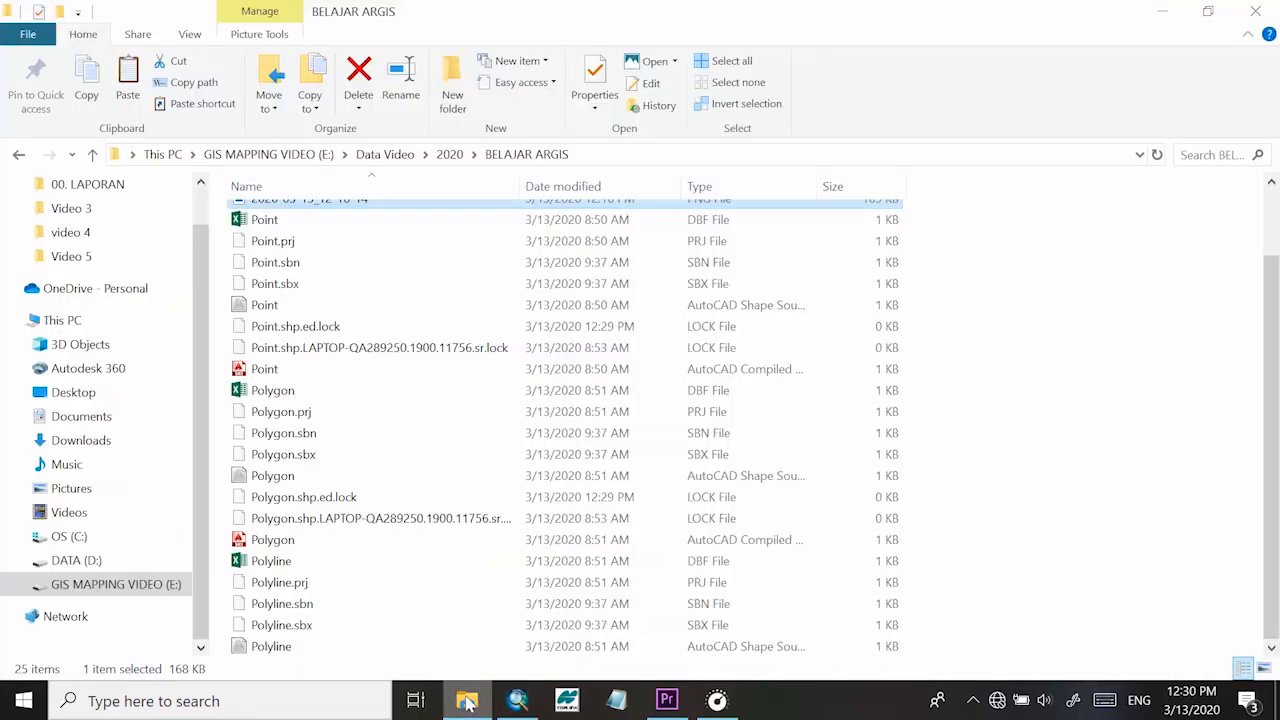
pyautogui.scroll(-1, 423, 371)
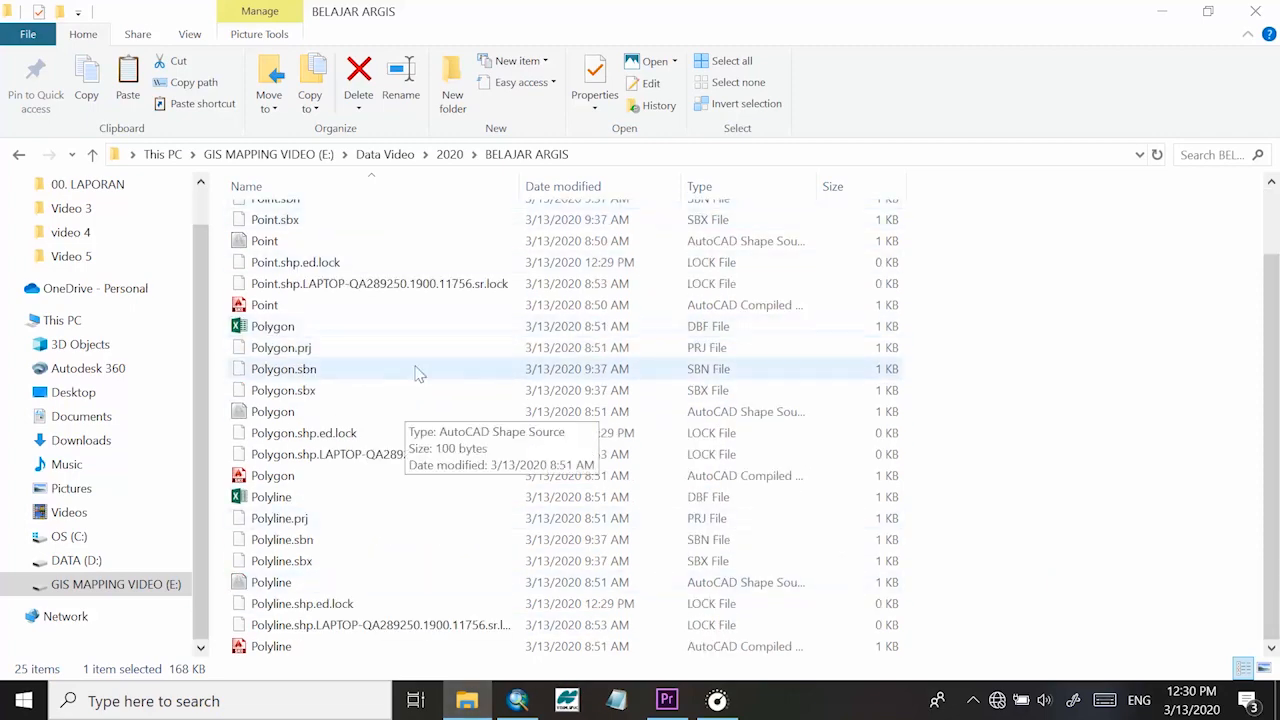
pyautogui.click(517, 700)
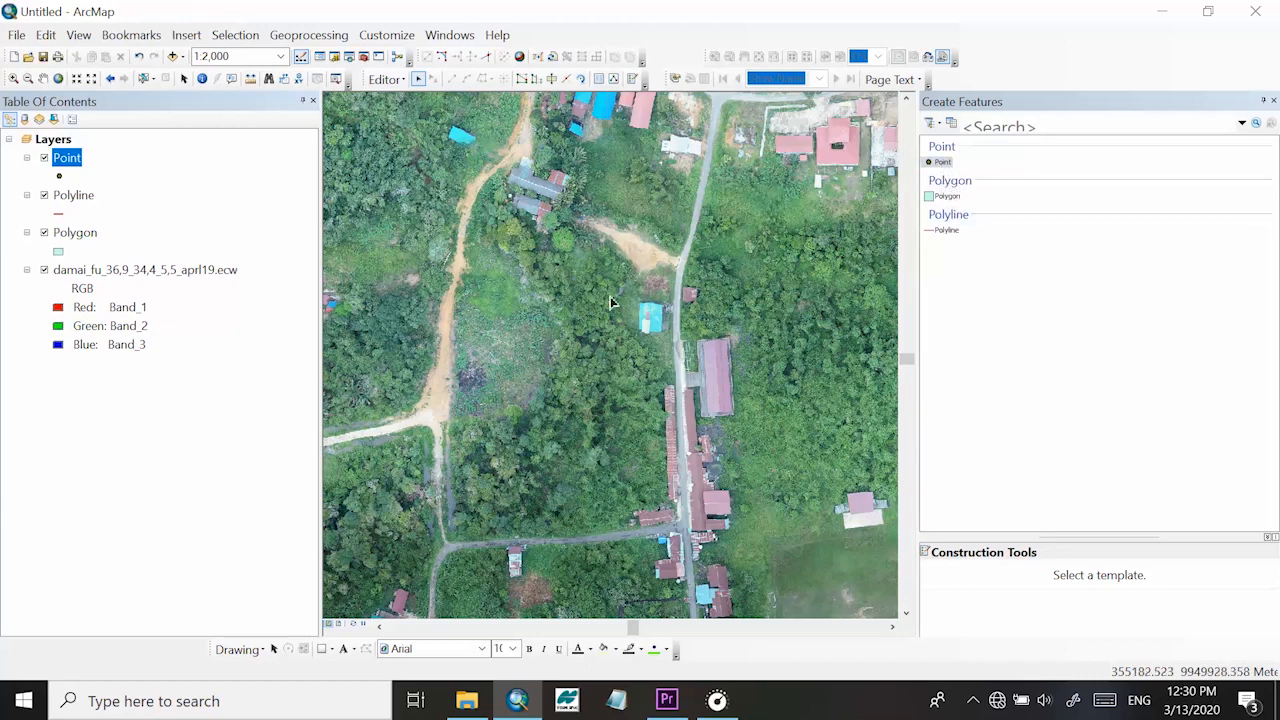
# Activate the Point template with the Point construction tool and try placing a point on the aerial image near the blue-roofed house
pyautogui.click(942, 162)
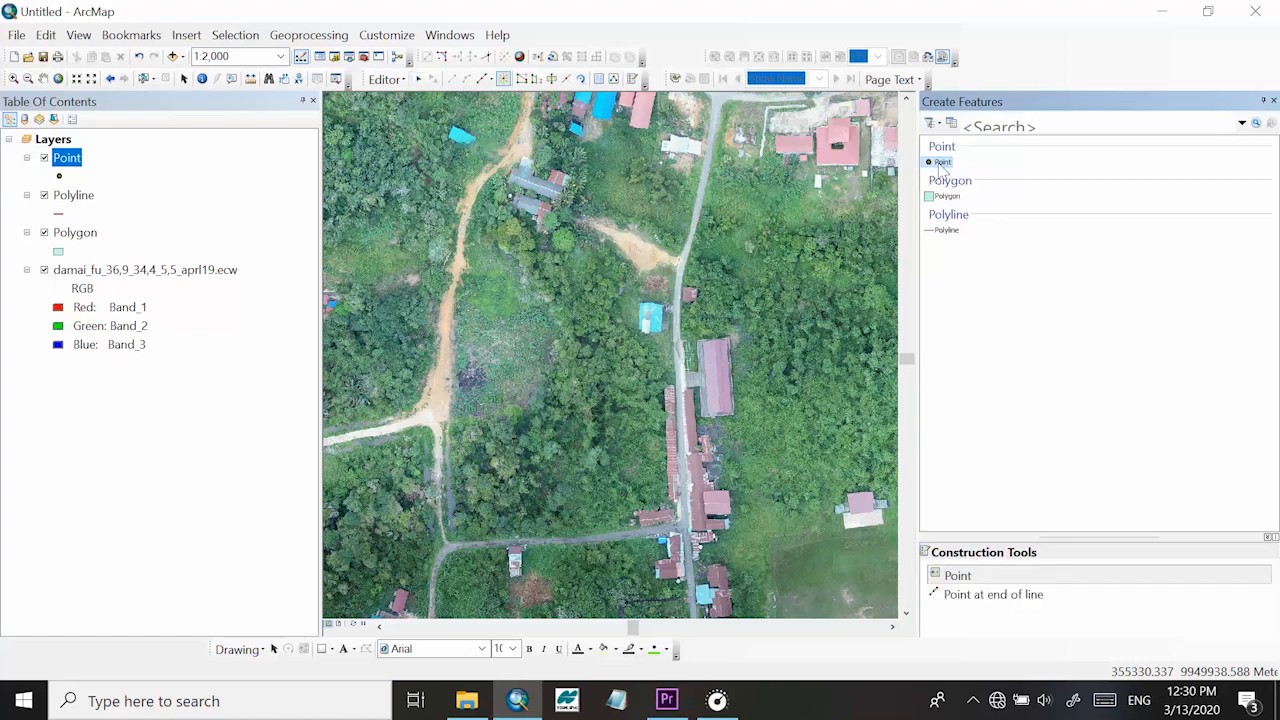
pyautogui.click(640, 356)
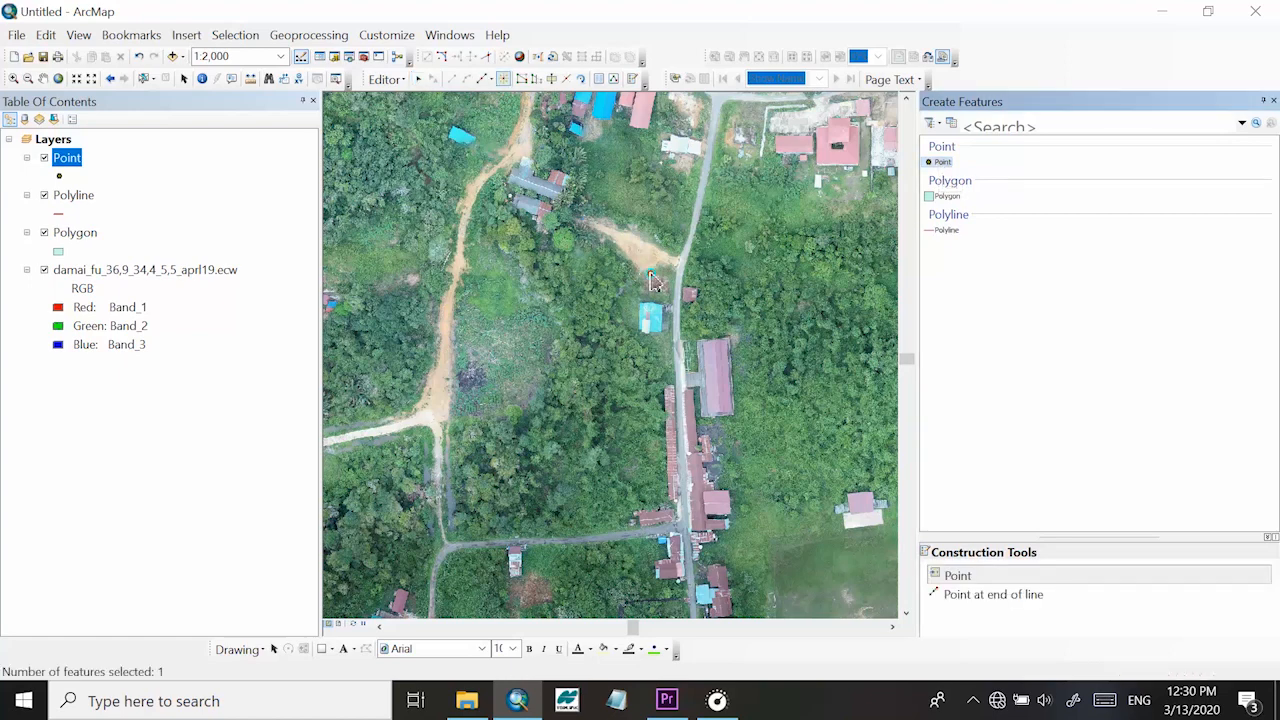
pyautogui.click(529, 287)
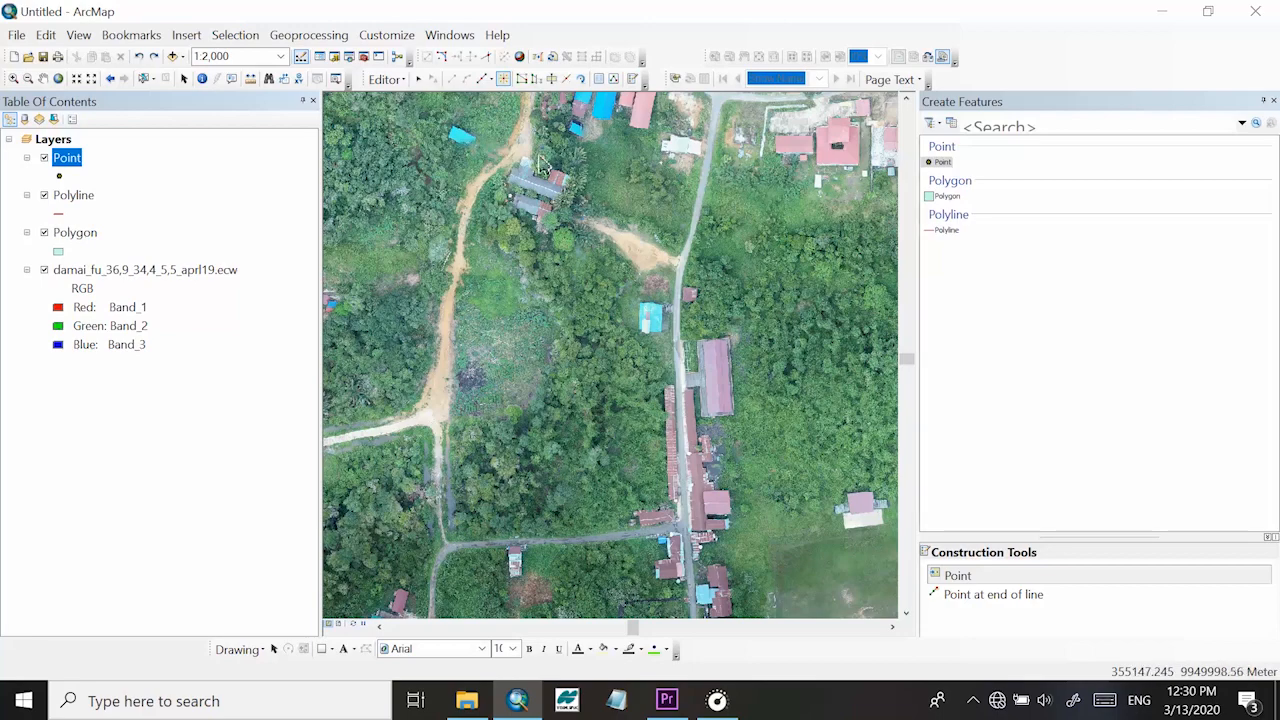
# Place point features on the individual palm trees around the grey-roofed houses and the end of the dirt track
pyautogui.scroll(-4, 645, 147)
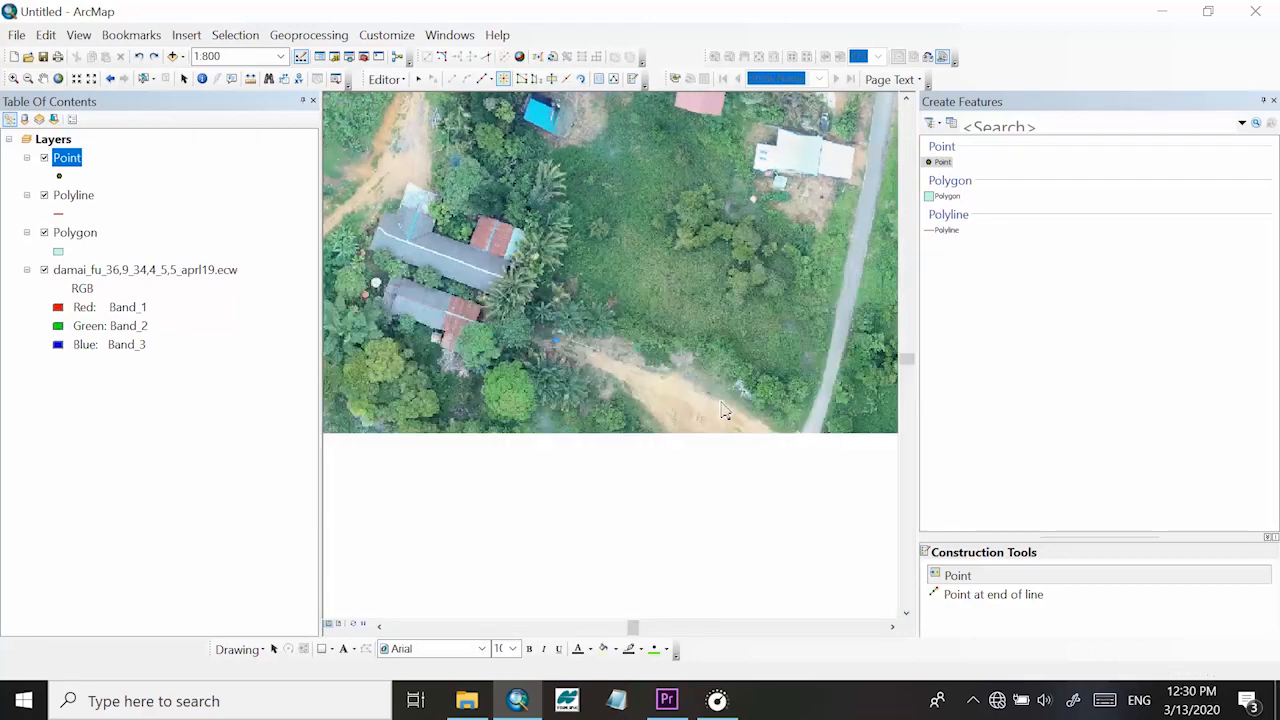
pyautogui.moveTo(747, 413); pyautogui.dragTo(849, 360)
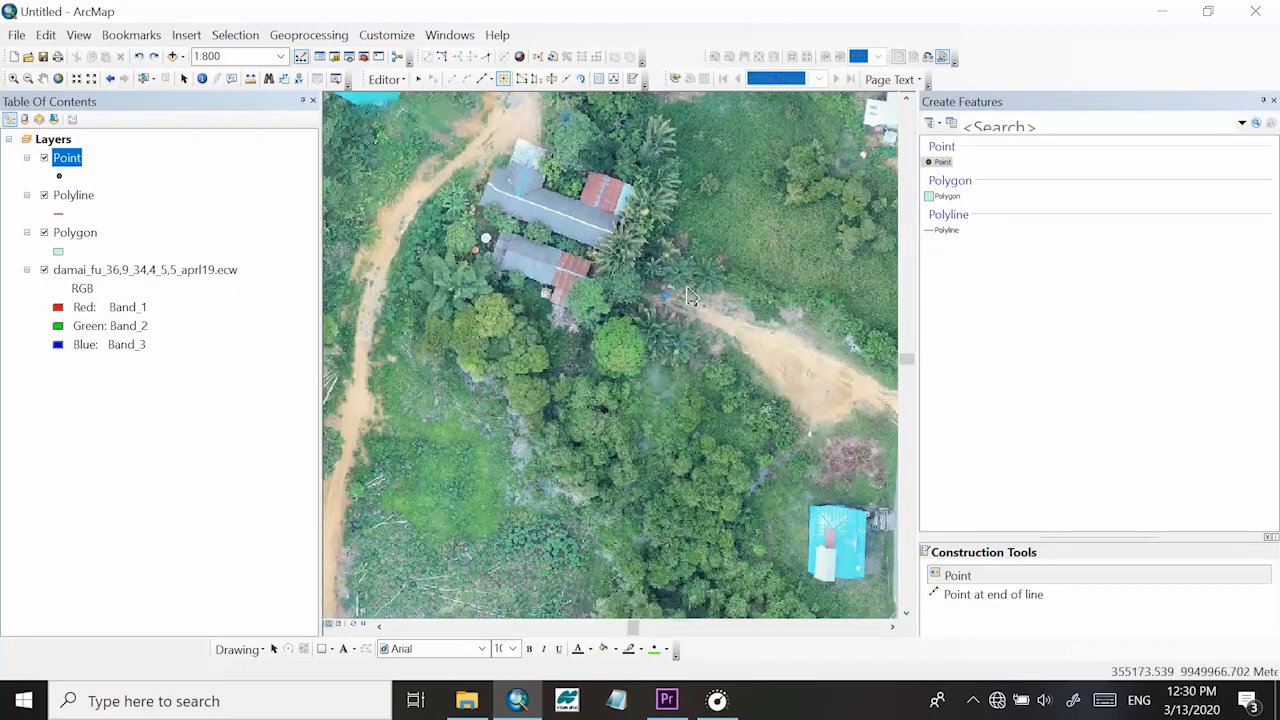
pyautogui.scroll(-2, 686, 193)
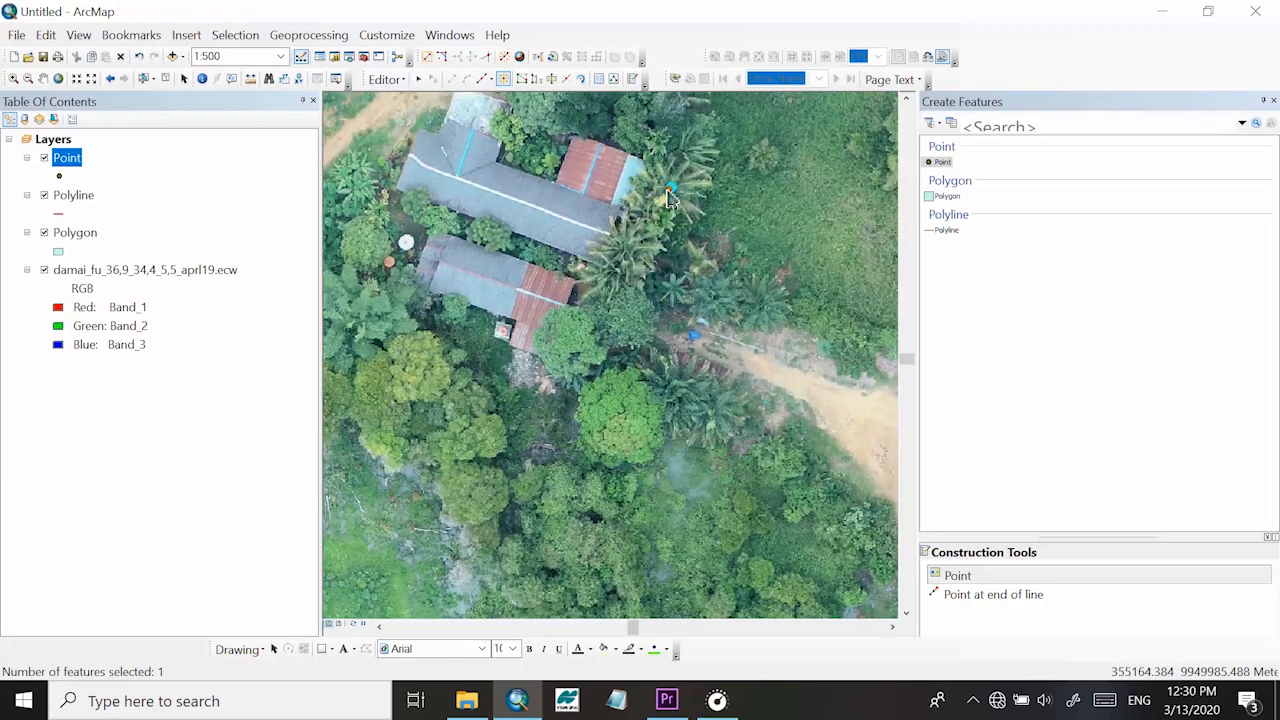
pyautogui.click(668, 291)
pyautogui.click(710, 296)
pyautogui.click(761, 304)
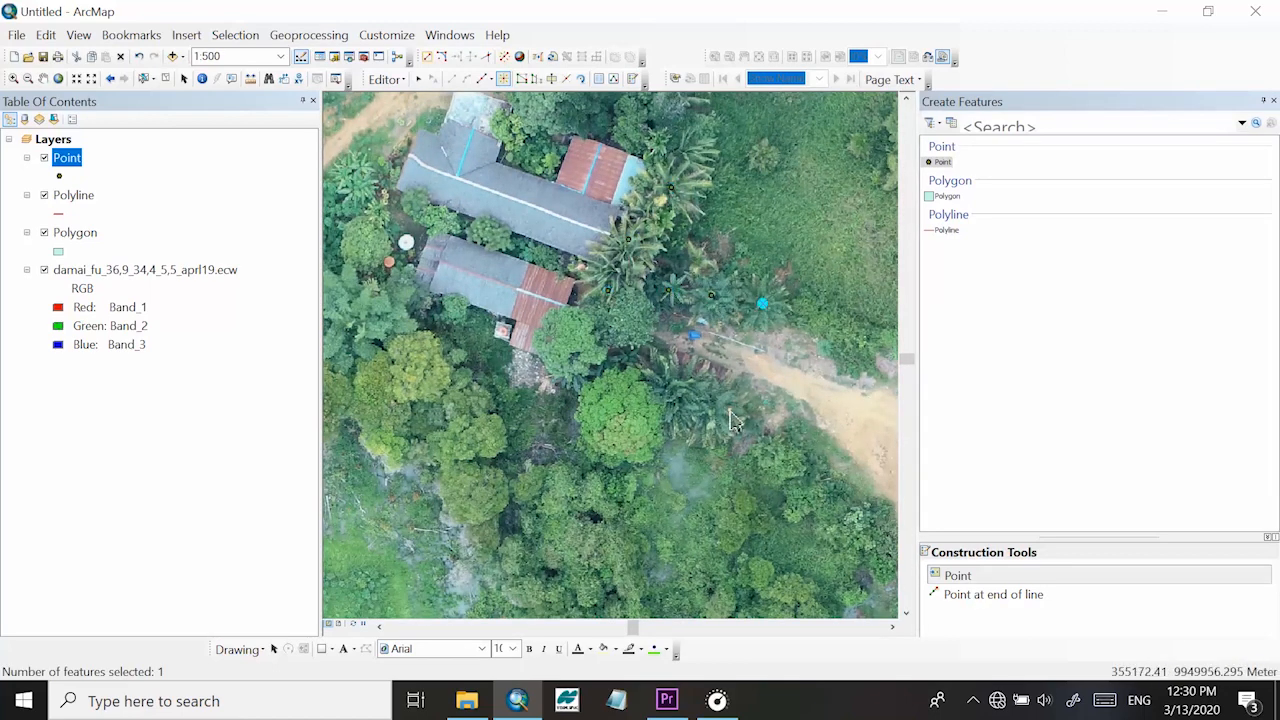
pyautogui.click(711, 413)
pyautogui.click(675, 388)
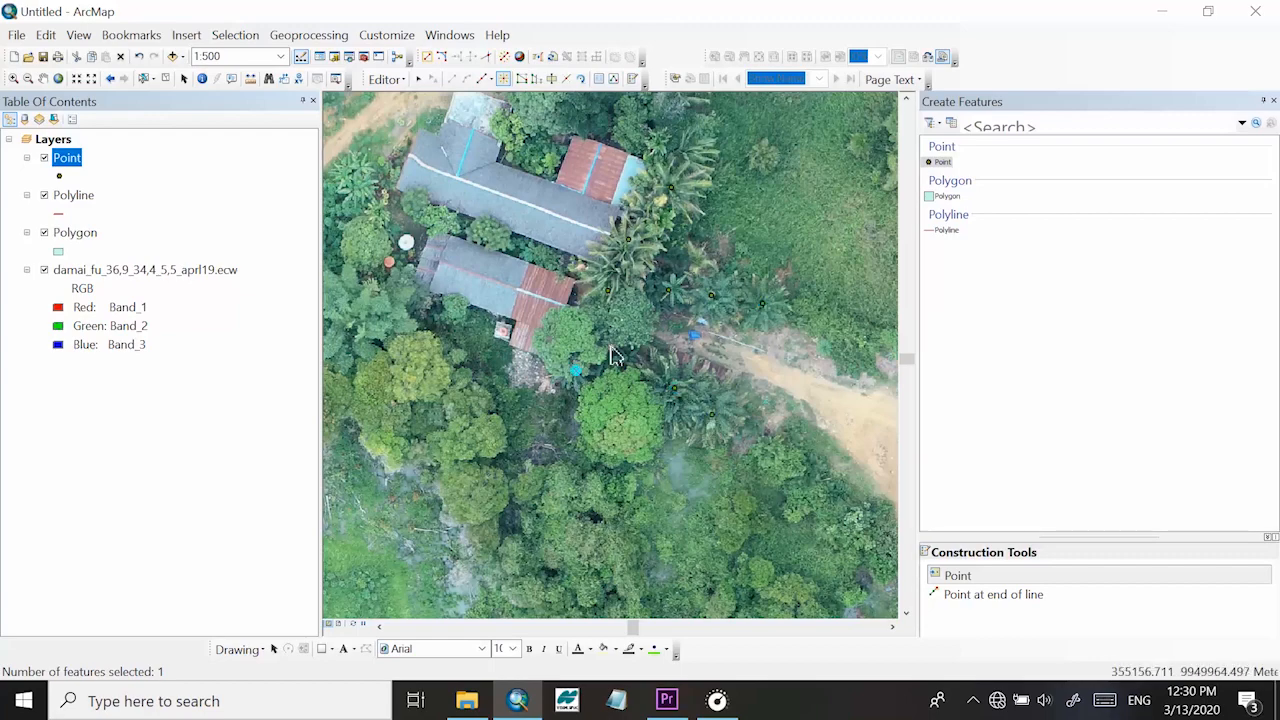
pyautogui.scroll(-2, 800, 300)
pyautogui.moveTo(700, 262); pyautogui.dragTo(643, 229)
# Save the point edits and stop the edit session
pyautogui.click(385, 82)
pyautogui.click(405, 143)
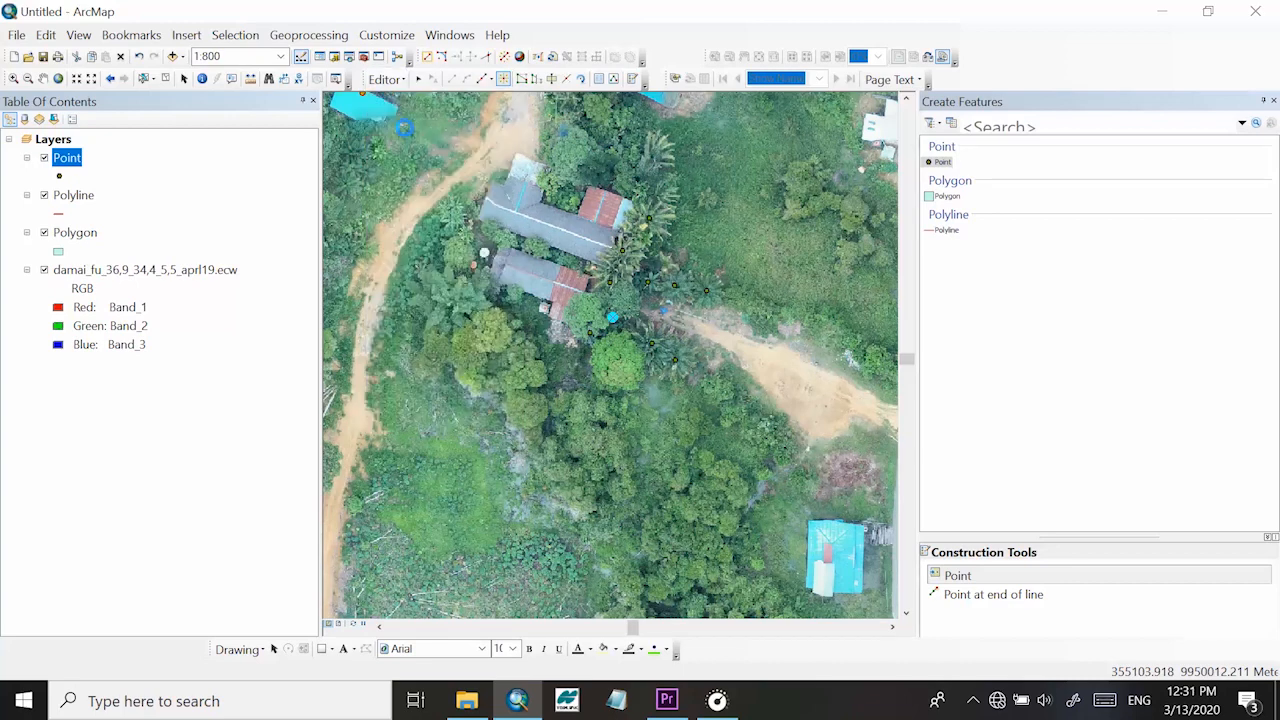
pyautogui.click(385, 80)
pyautogui.click(398, 143)
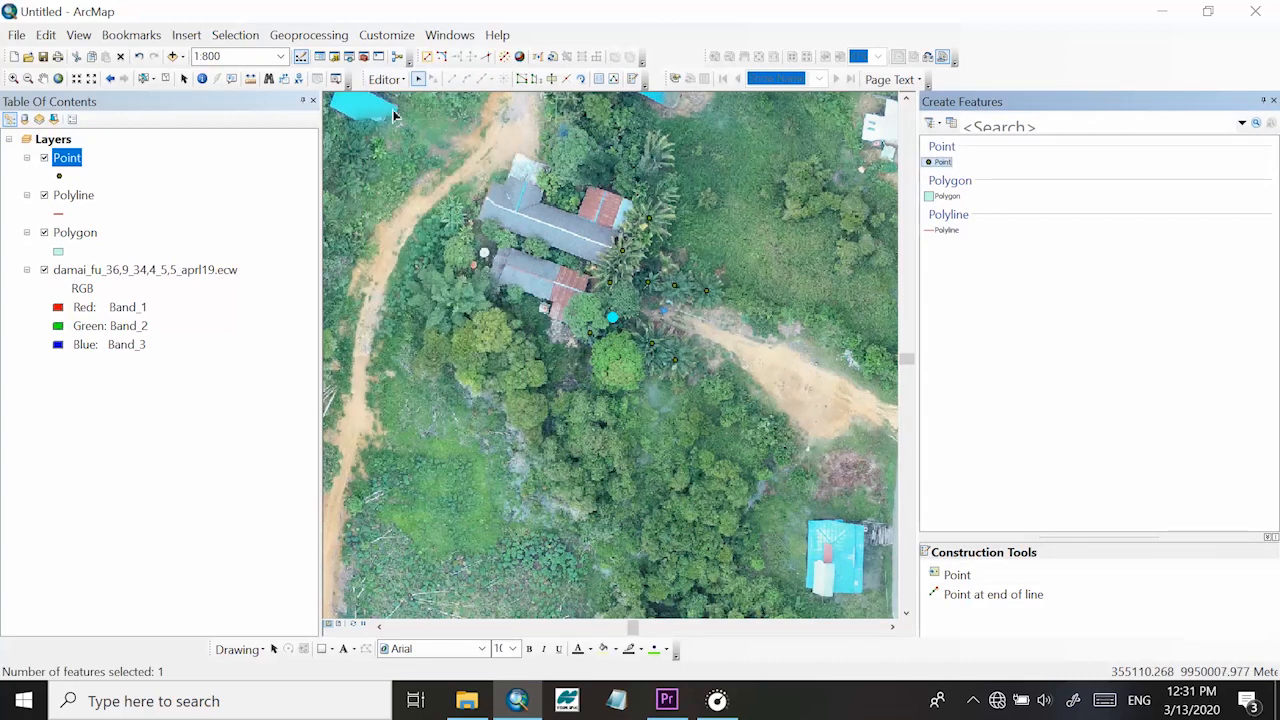
pyautogui.click(385, 79)
pyautogui.click(412, 124)
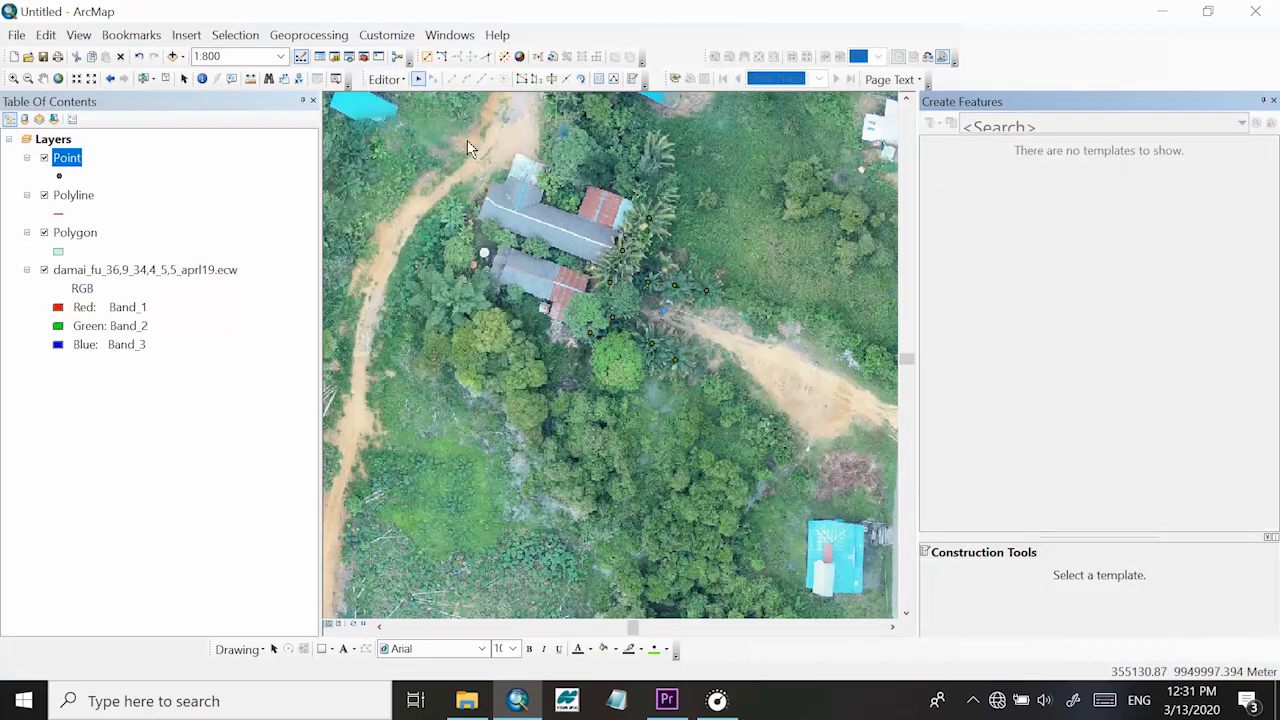
pyautogui.click(385, 79)
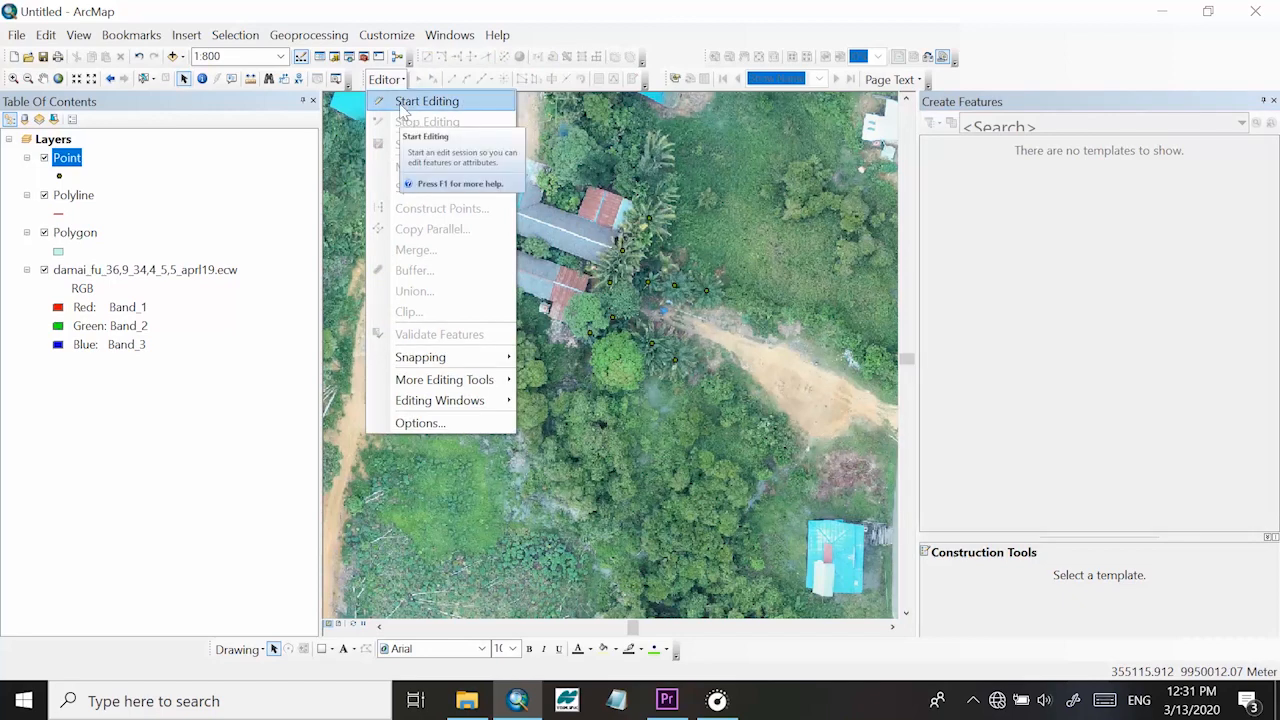
pyautogui.click(705, 240)
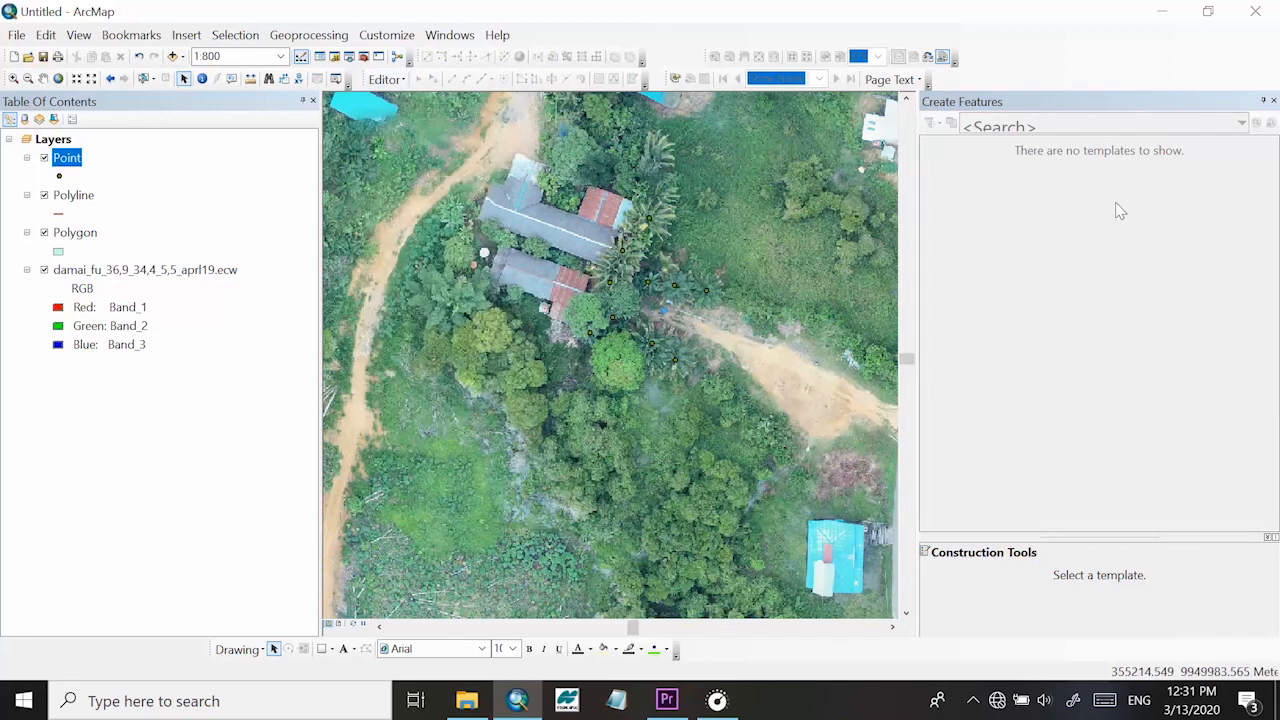
# Start a new edit session directly from the Polyline layer
pyautogui.scroll(1, 771, 255)
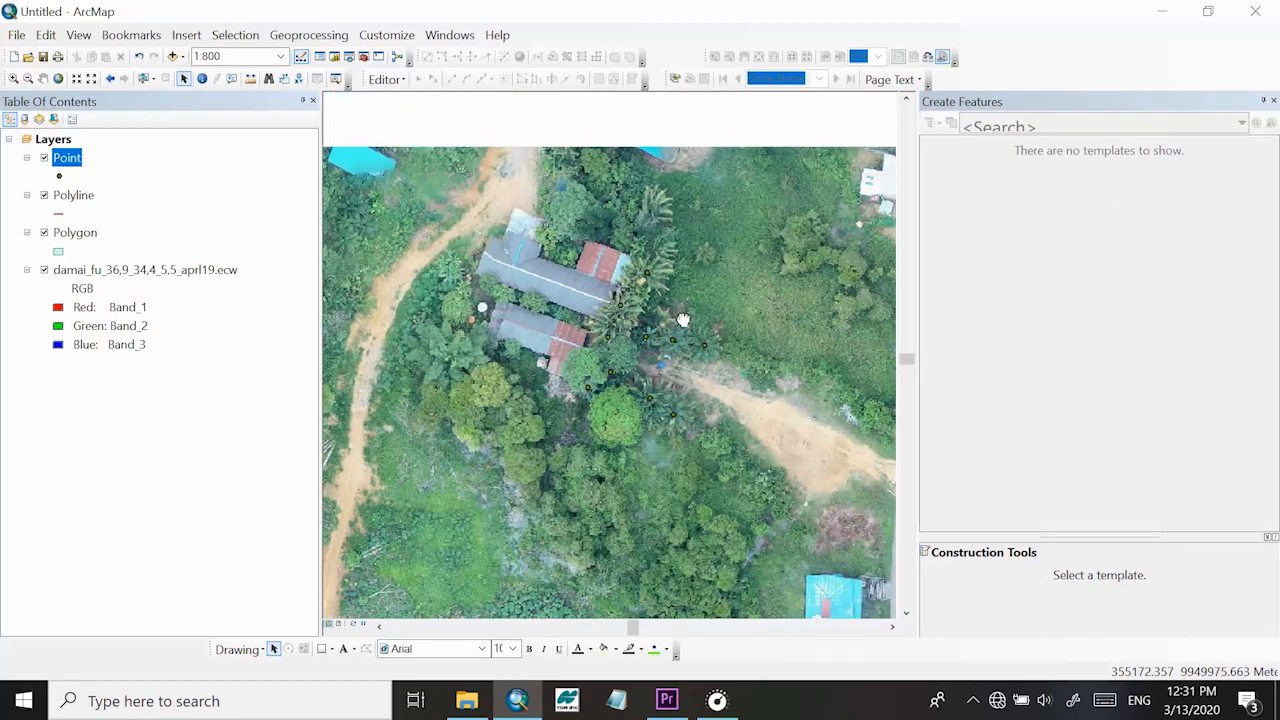
pyautogui.rightClick(62, 197)
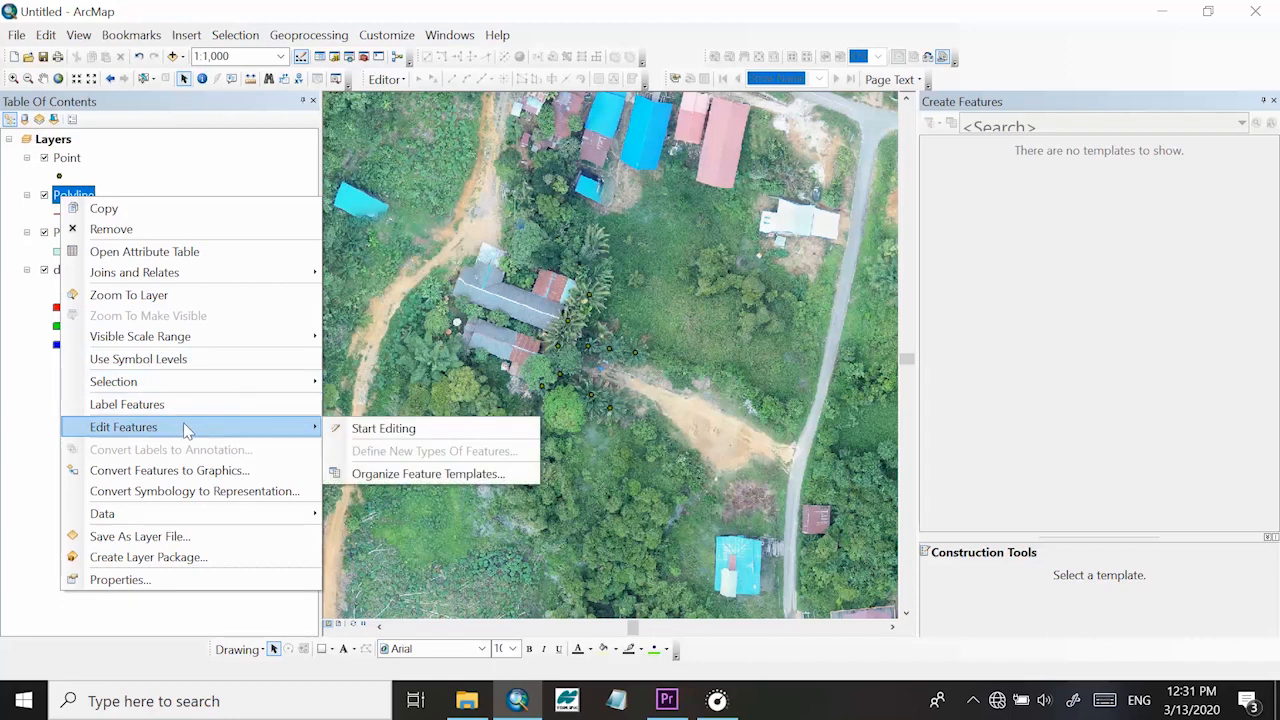
pyautogui.click(170, 162)
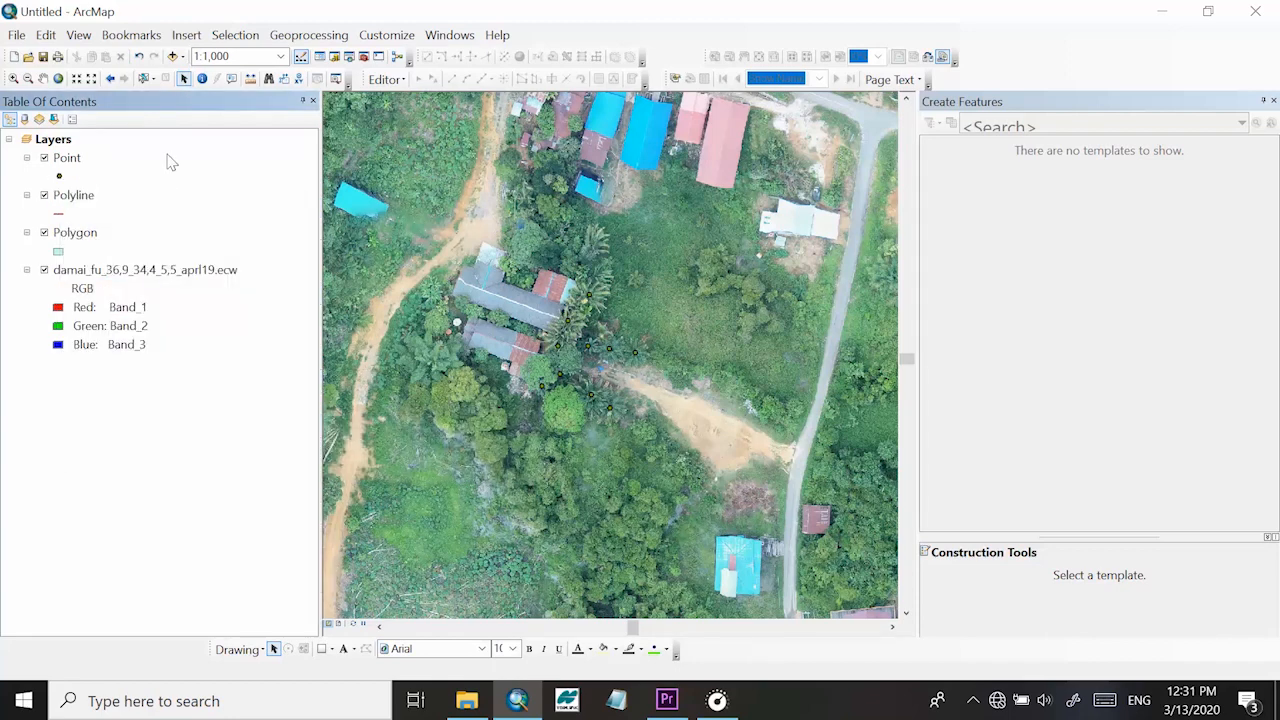
pyautogui.rightClick(86, 203)
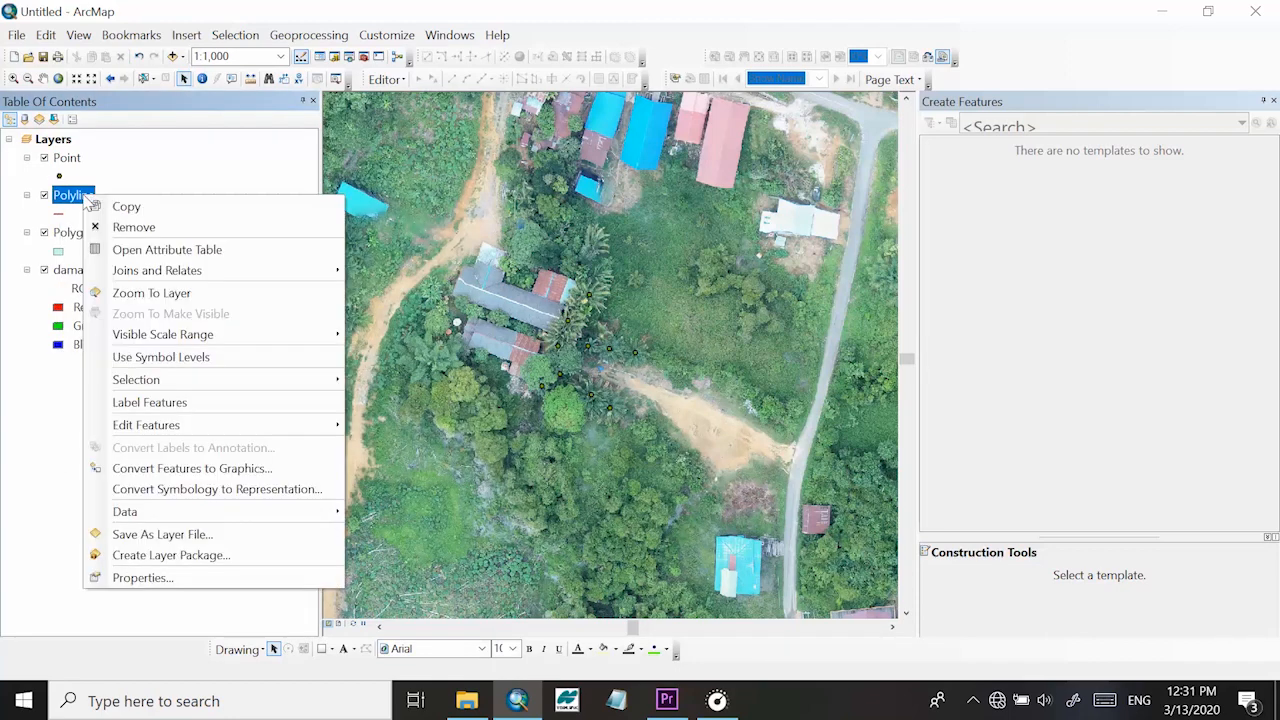
pyautogui.moveTo(250, 428)
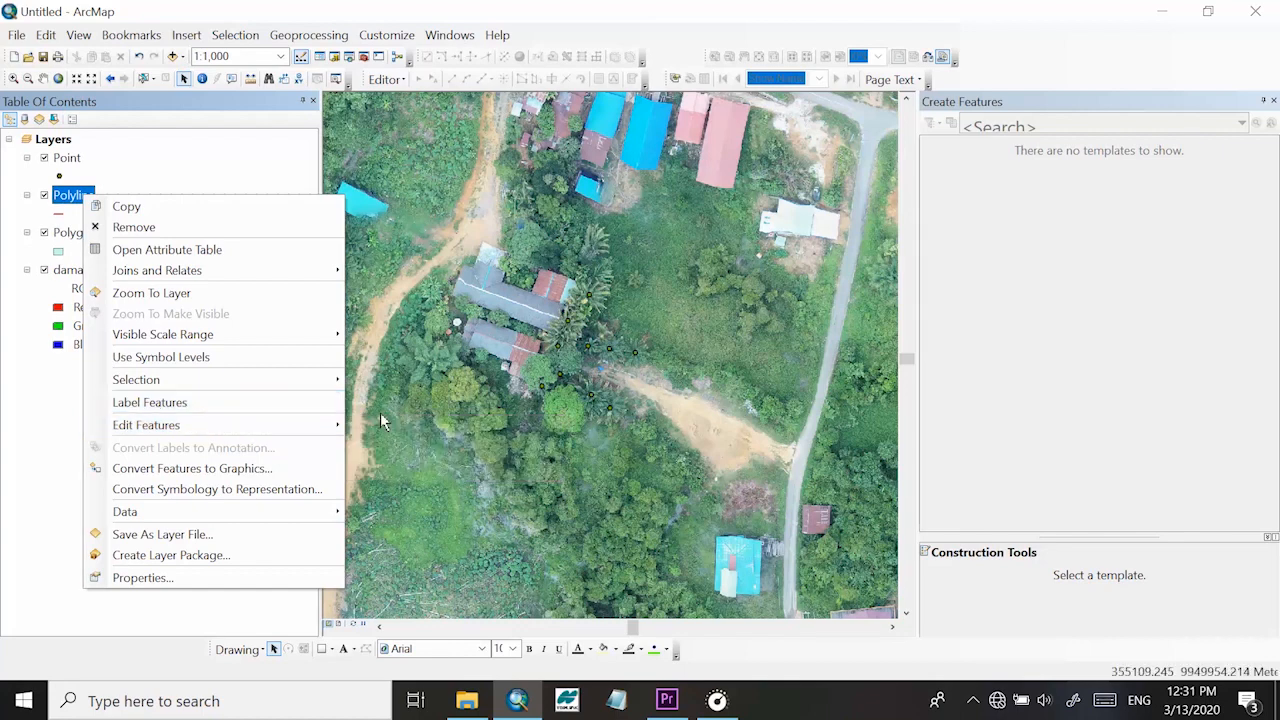
pyautogui.click(380, 432)
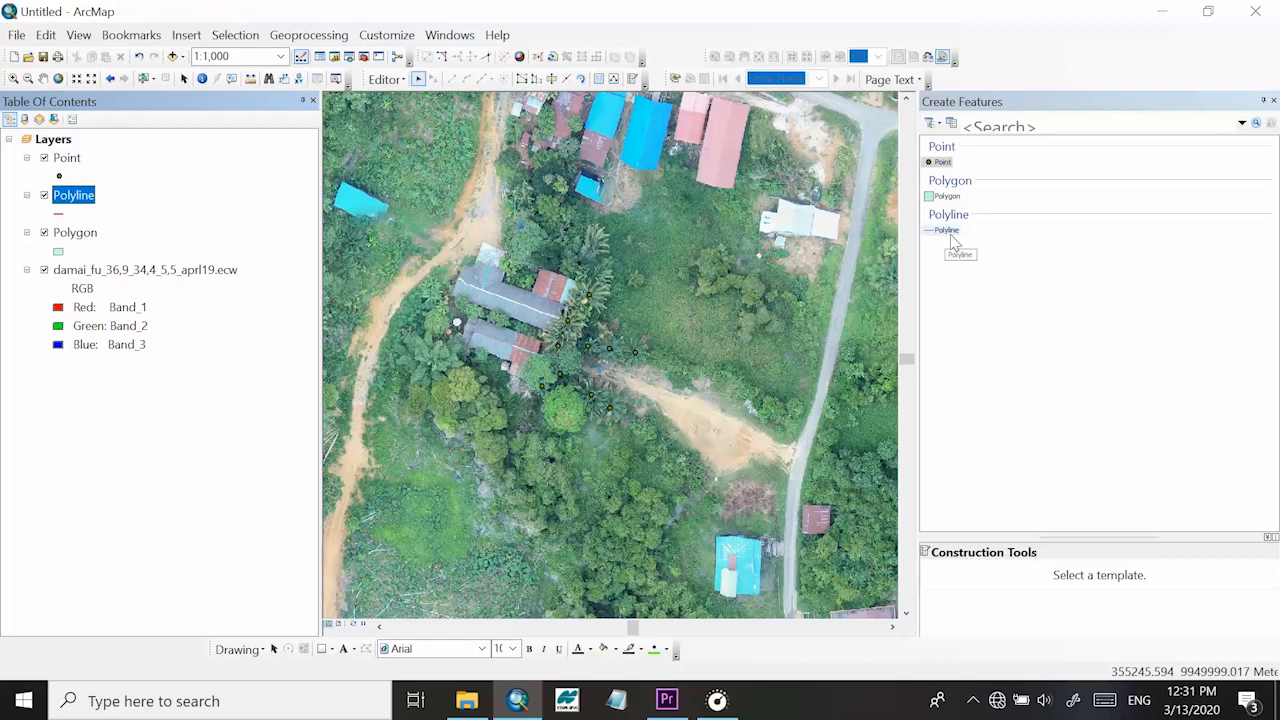
# Using the Polyline template's Line tool, trace the paved road from above the maroon-roofed house eastward to the road junction
pyautogui.click(950, 231)
pyautogui.moveTo(582, 245); pyautogui.dragTo(566, 335)
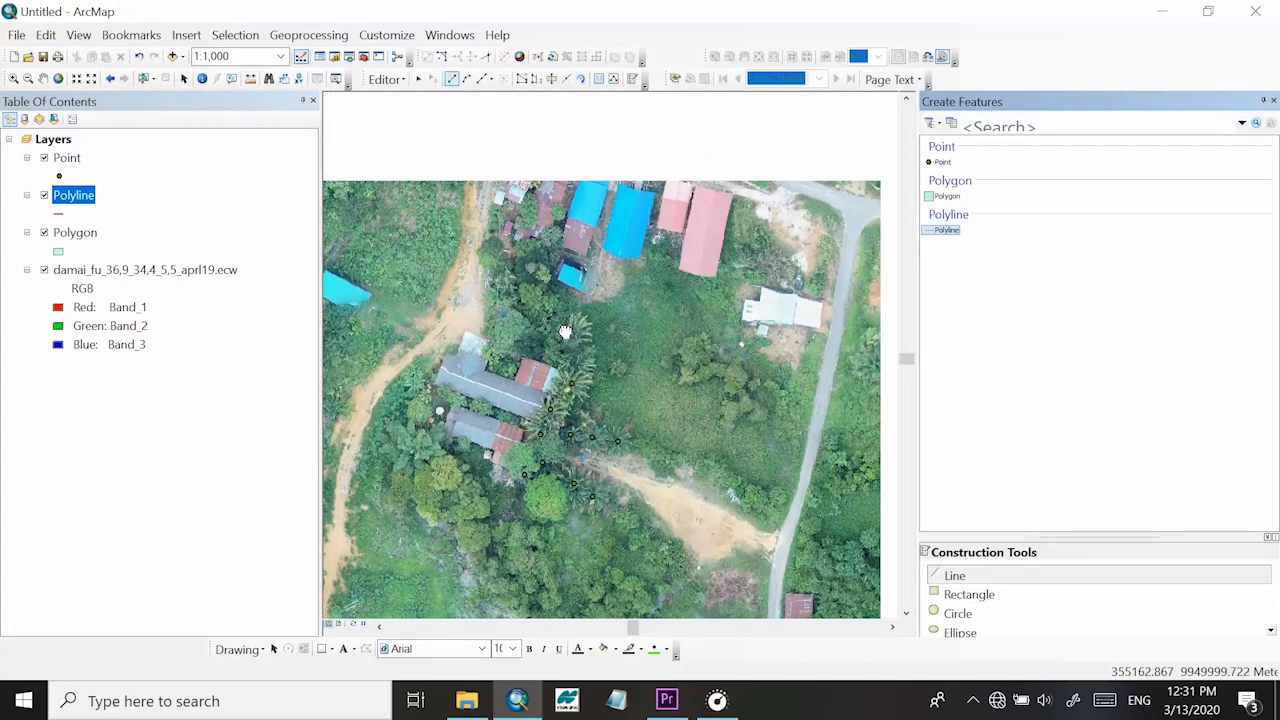
pyautogui.moveTo(534, 130); pyautogui.dragTo(523, 157)
pyautogui.scroll(3, 494, 146)
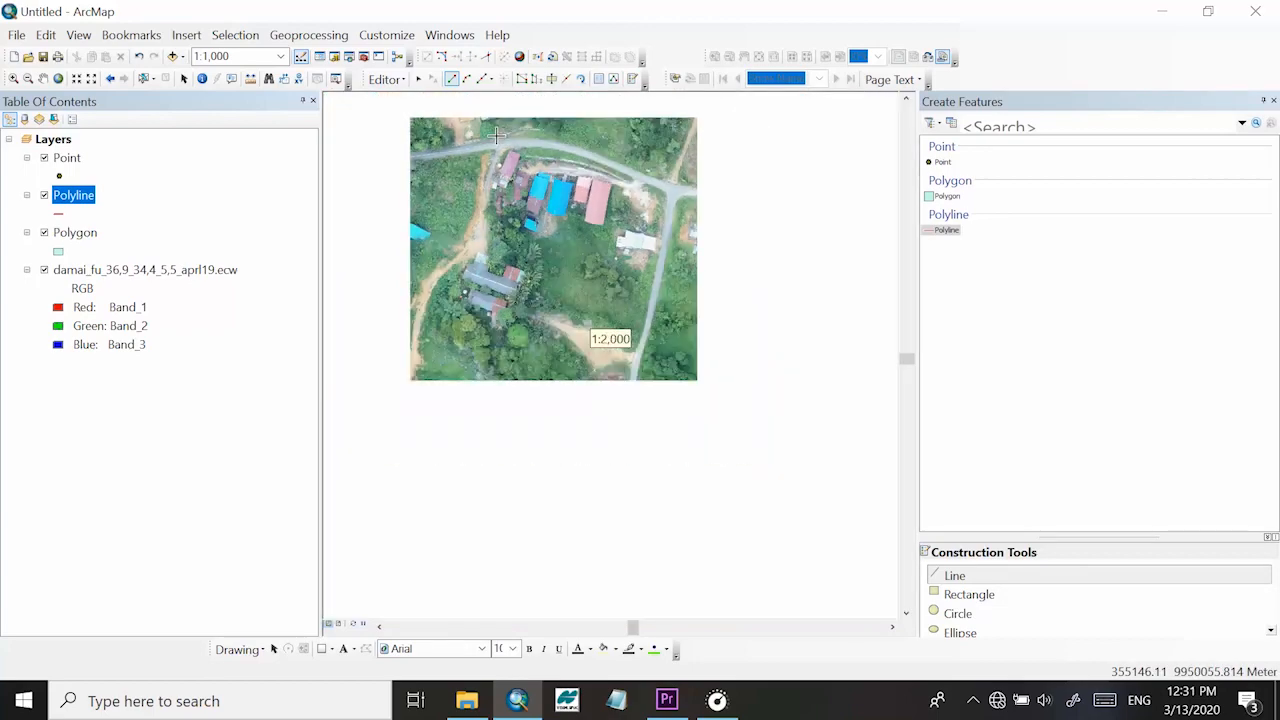
pyautogui.scroll(-7, 498, 134)
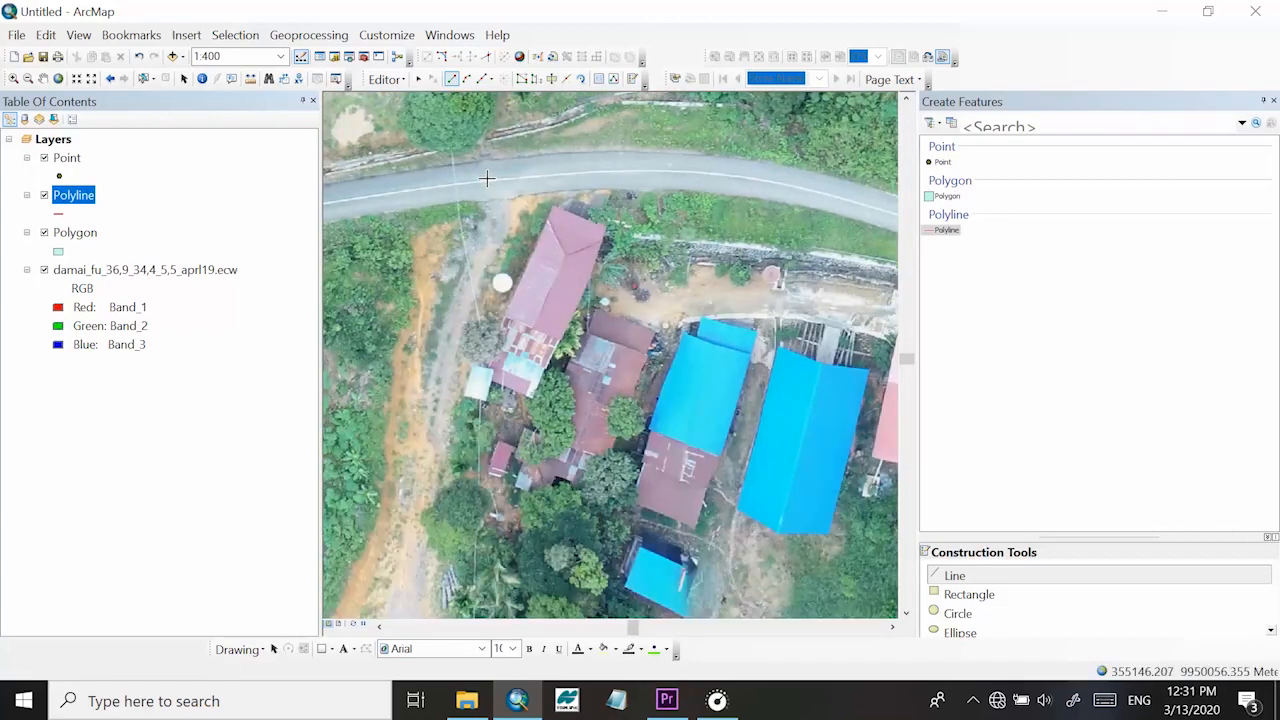
pyautogui.click(487, 179)
pyautogui.click(652, 168)
pyautogui.moveTo(700, 205); pyautogui.dragTo(458, 138)
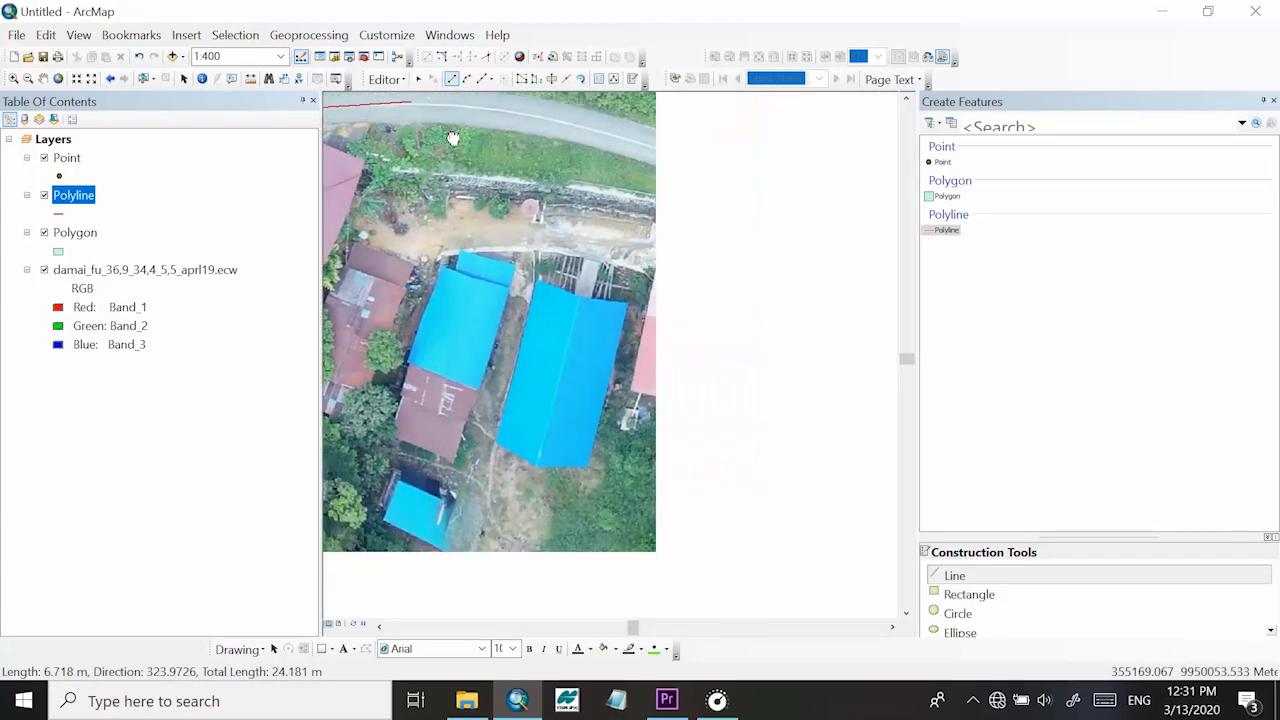
pyautogui.click(601, 130)
pyautogui.click(811, 208)
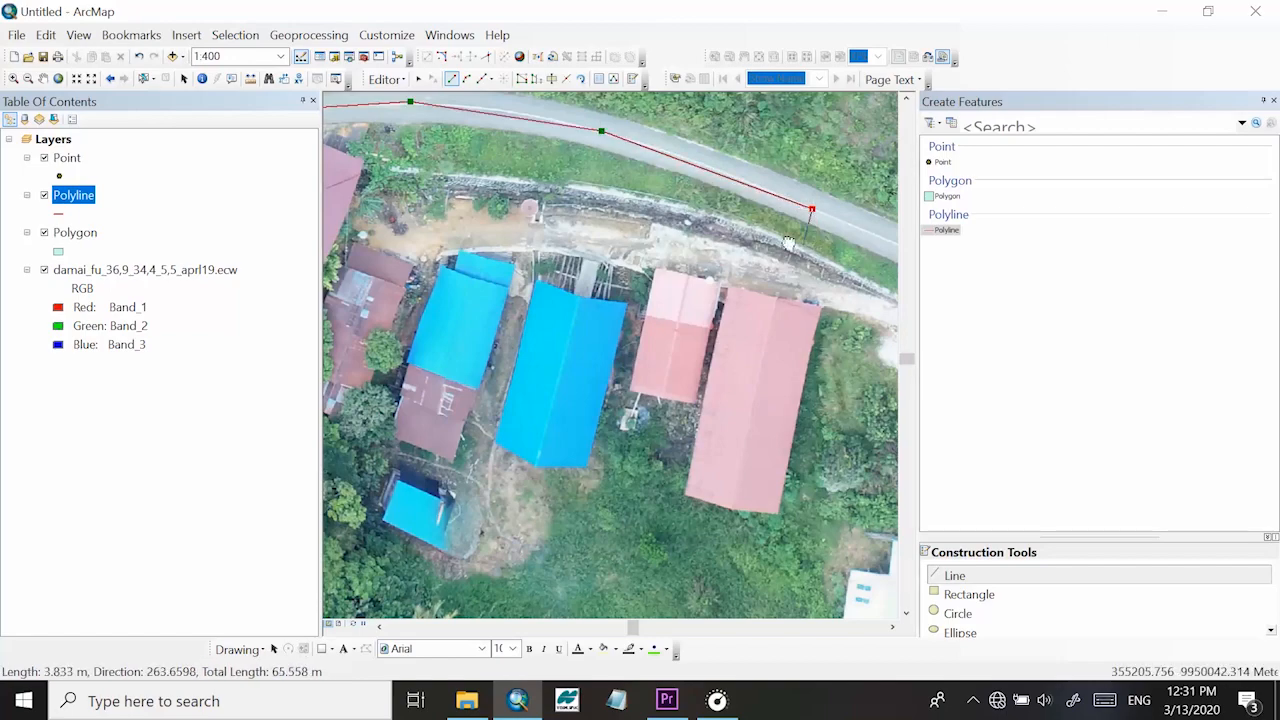
pyautogui.moveTo(807, 244); pyautogui.dragTo(505, 174)
pyautogui.click(727, 228)
pyautogui.click(826, 271)
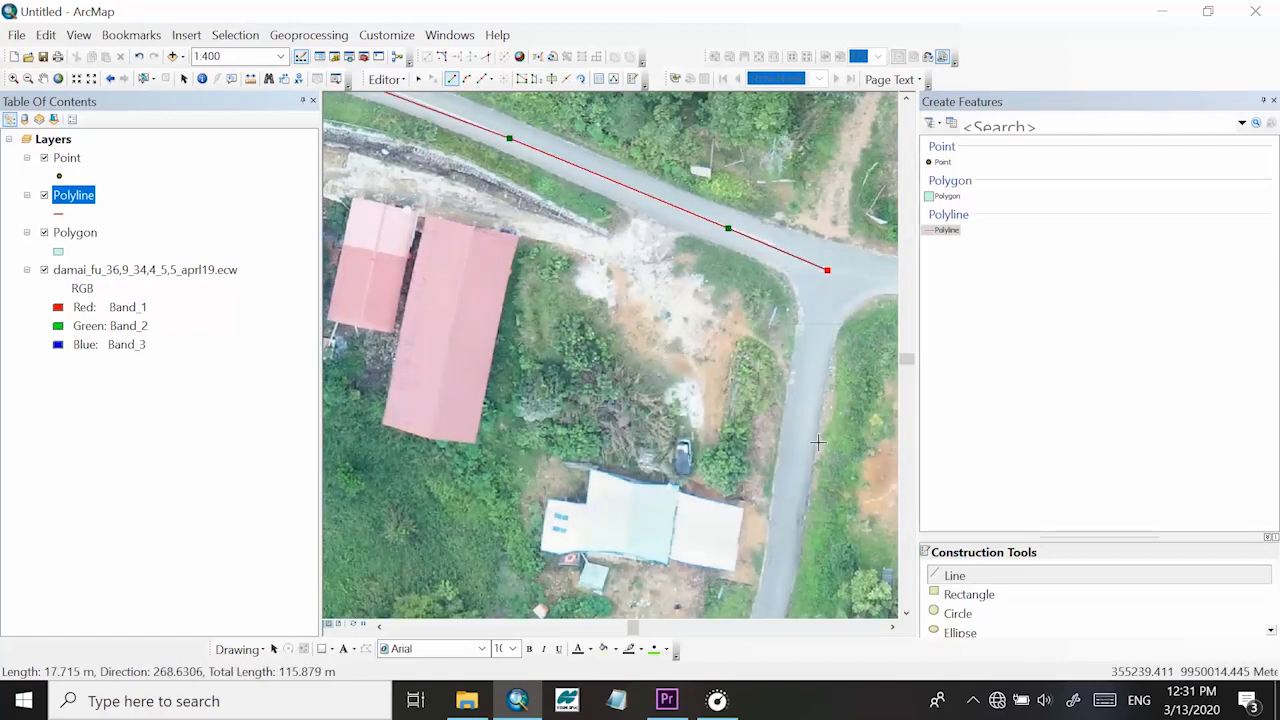
# Continue the line south along the paved road and northwest up the dirt track, finishing it beside the palm trees
pyautogui.moveTo(805, 436); pyautogui.dragTo(772, 236)
pyautogui.moveTo(731, 446); pyautogui.dragTo(782, 248)
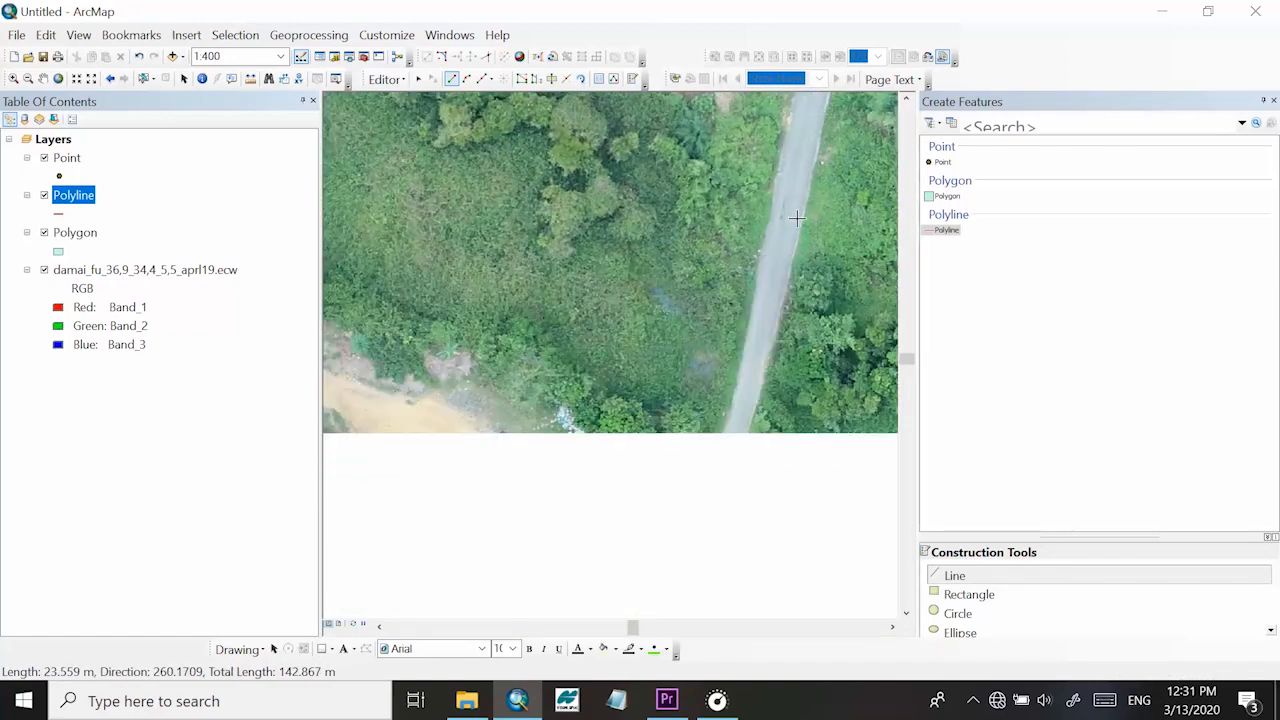
pyautogui.click(782, 248)
pyautogui.click(716, 494)
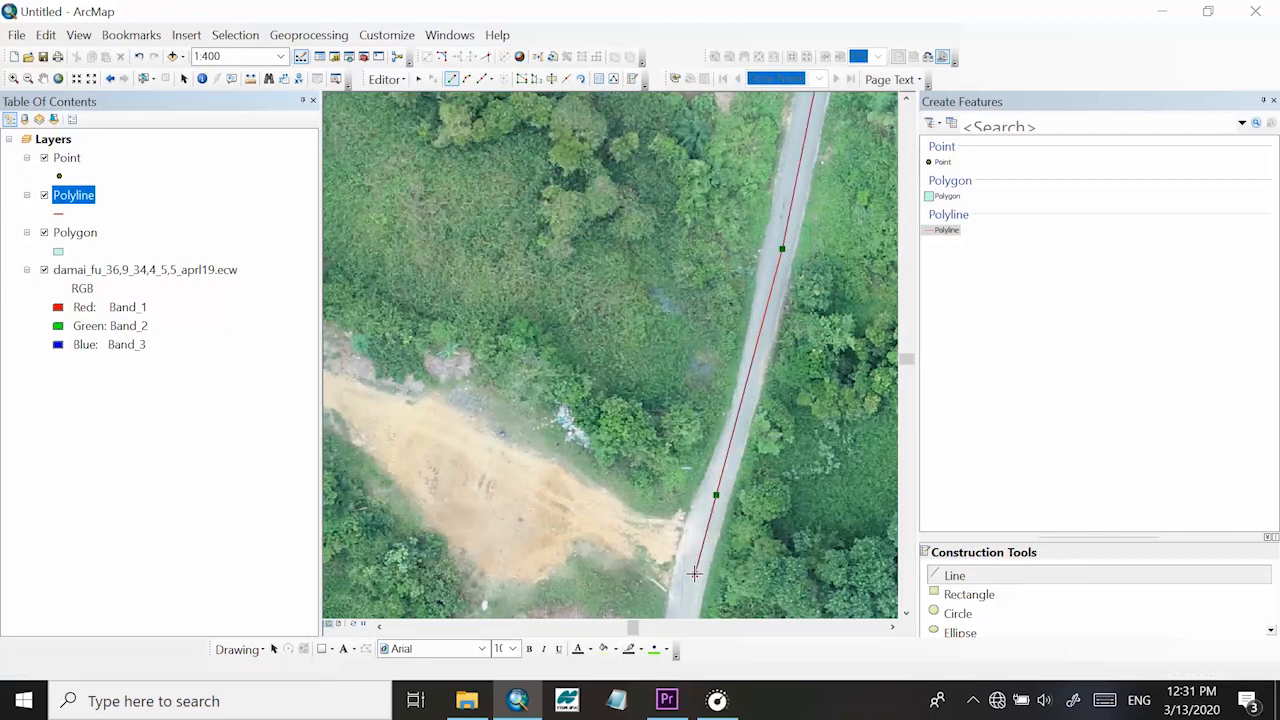
pyautogui.click(695, 573)
pyautogui.click(457, 463)
pyautogui.moveTo(457, 463); pyautogui.dragTo(845, 513)
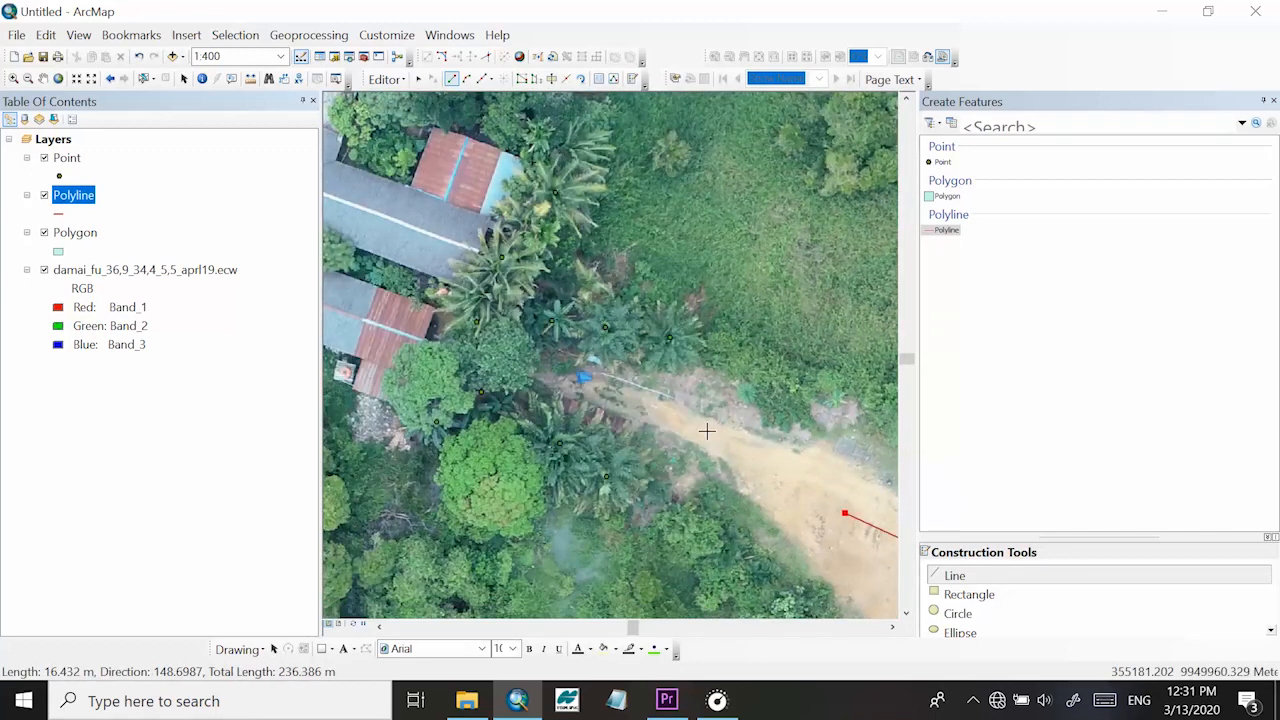
pyautogui.click(625, 400)
pyautogui.doubleClick(532, 362)
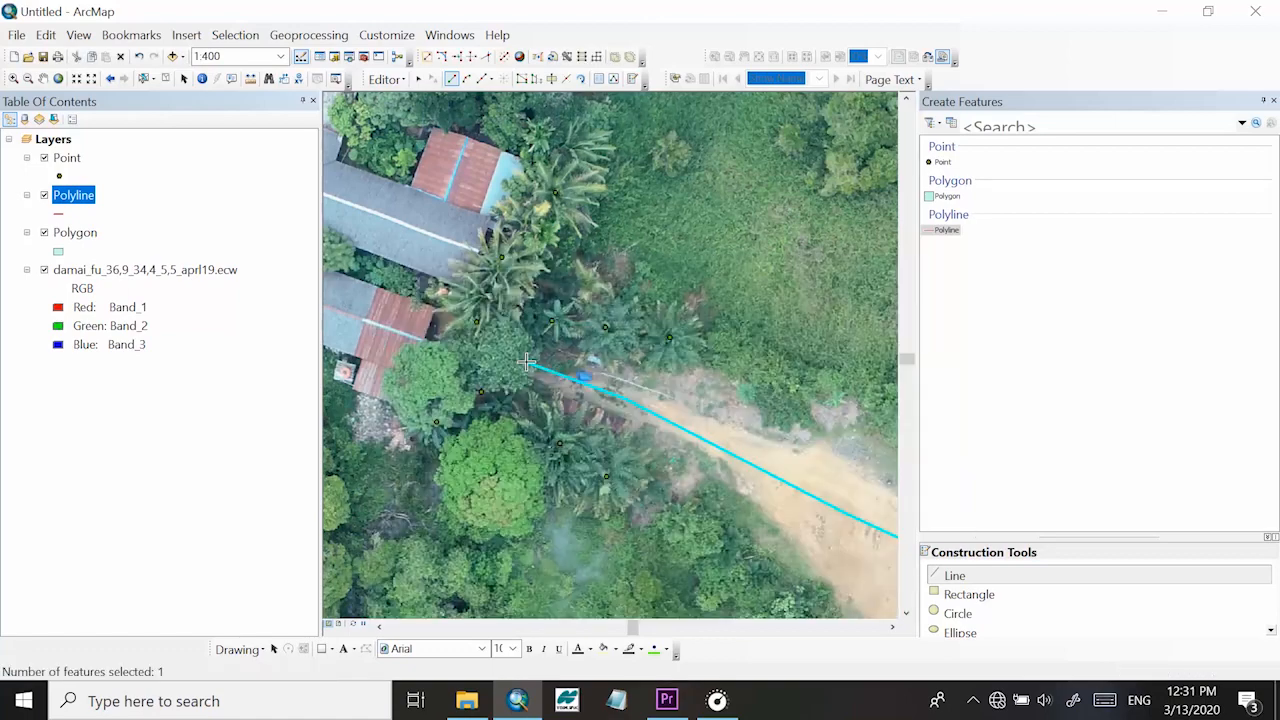
pyautogui.scroll(-5, 576, 326)
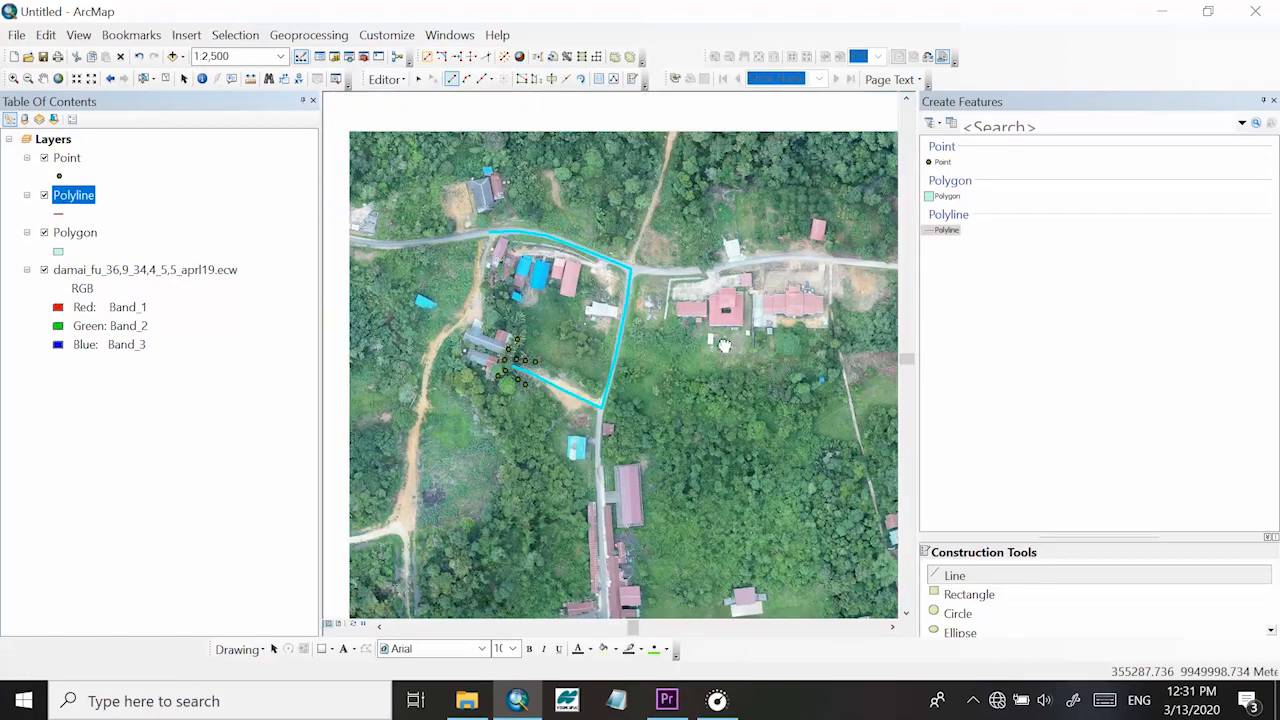
pyautogui.scroll(2, 672, 380)
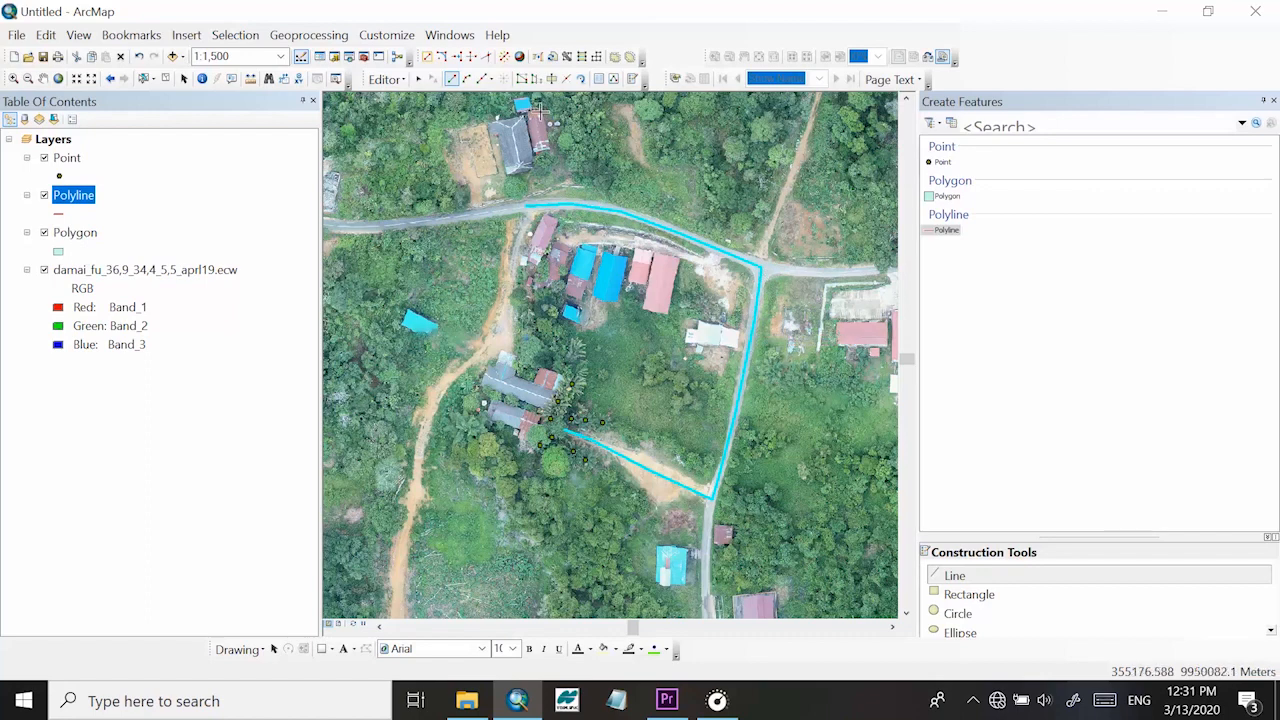
# Save the polyline edits and stop the edit session
pyautogui.click(385, 79)
pyautogui.click(421, 144)
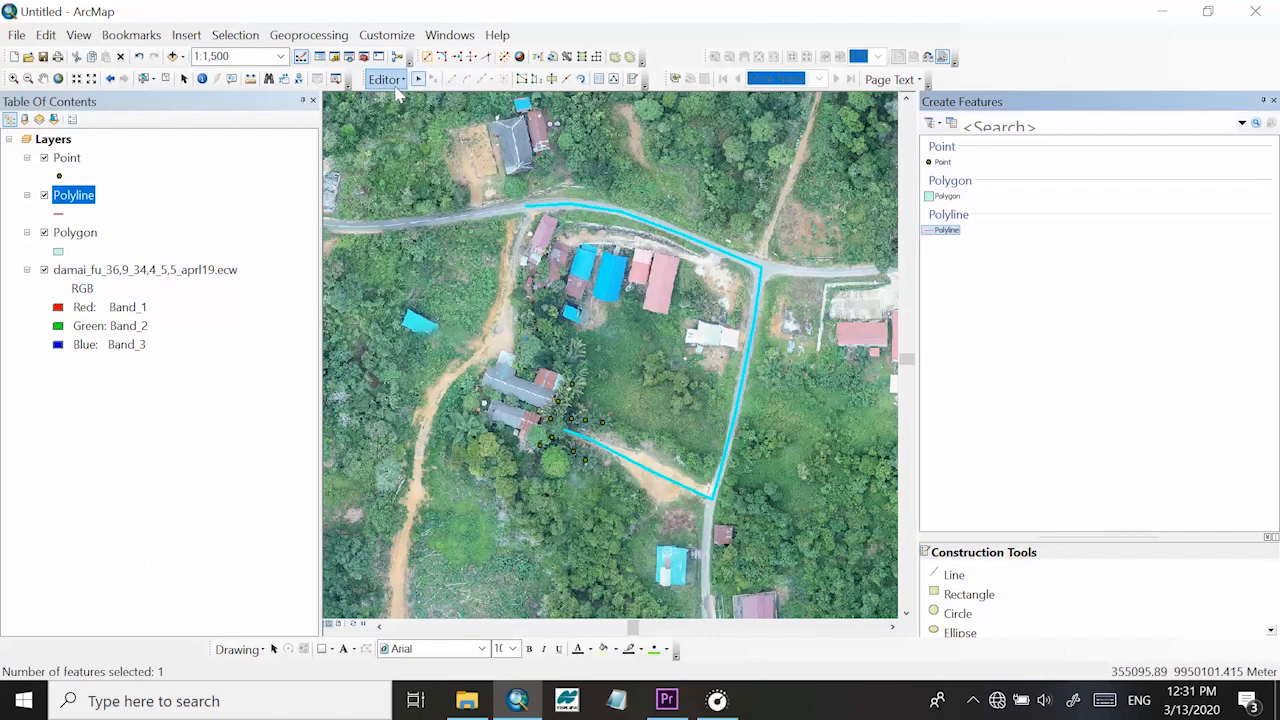
pyautogui.click(385, 79)
pyautogui.click(414, 124)
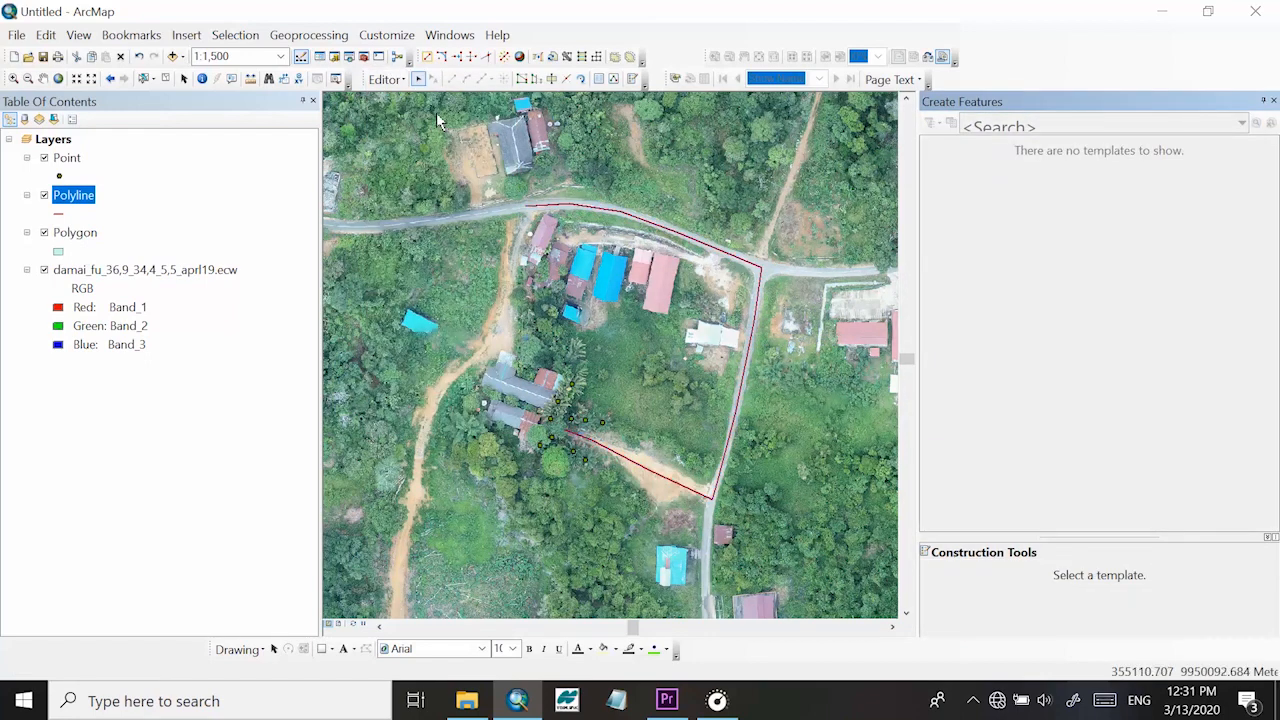
# Start a new edit session directly from the Polygon layer
pyautogui.scroll(-2, 535, 452)
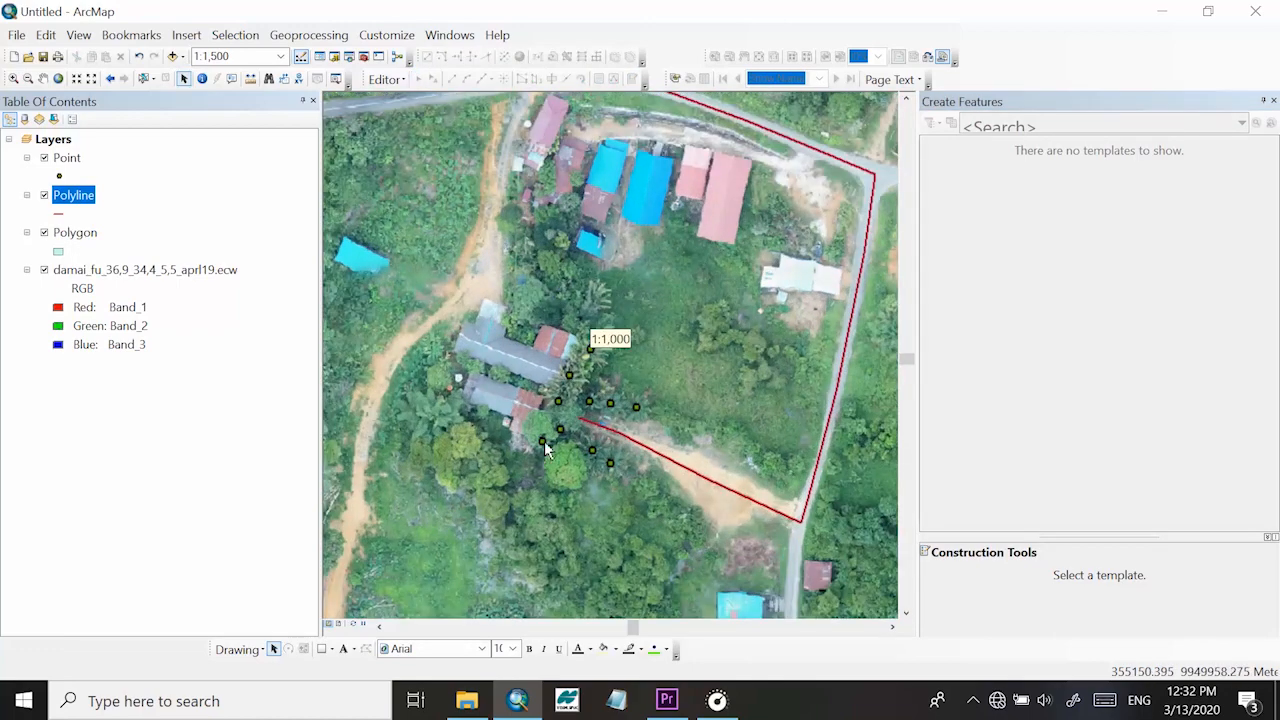
pyautogui.click(68, 236)
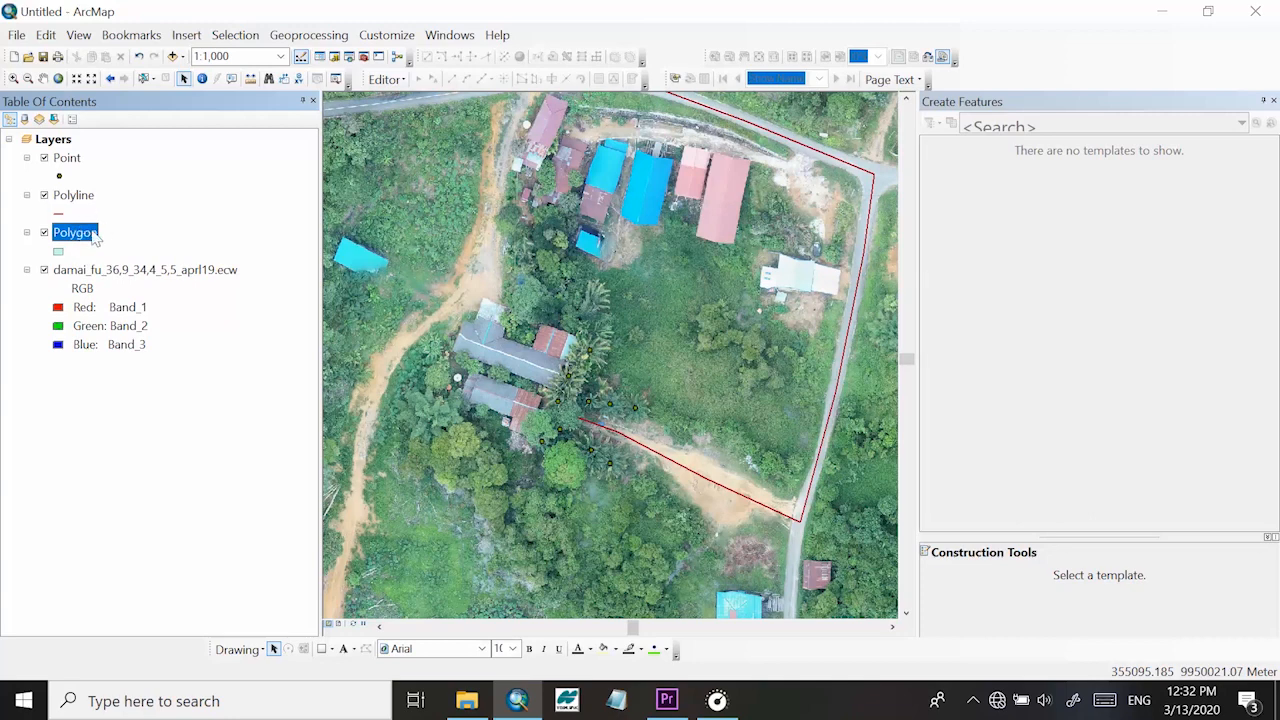
pyautogui.click(67, 160)
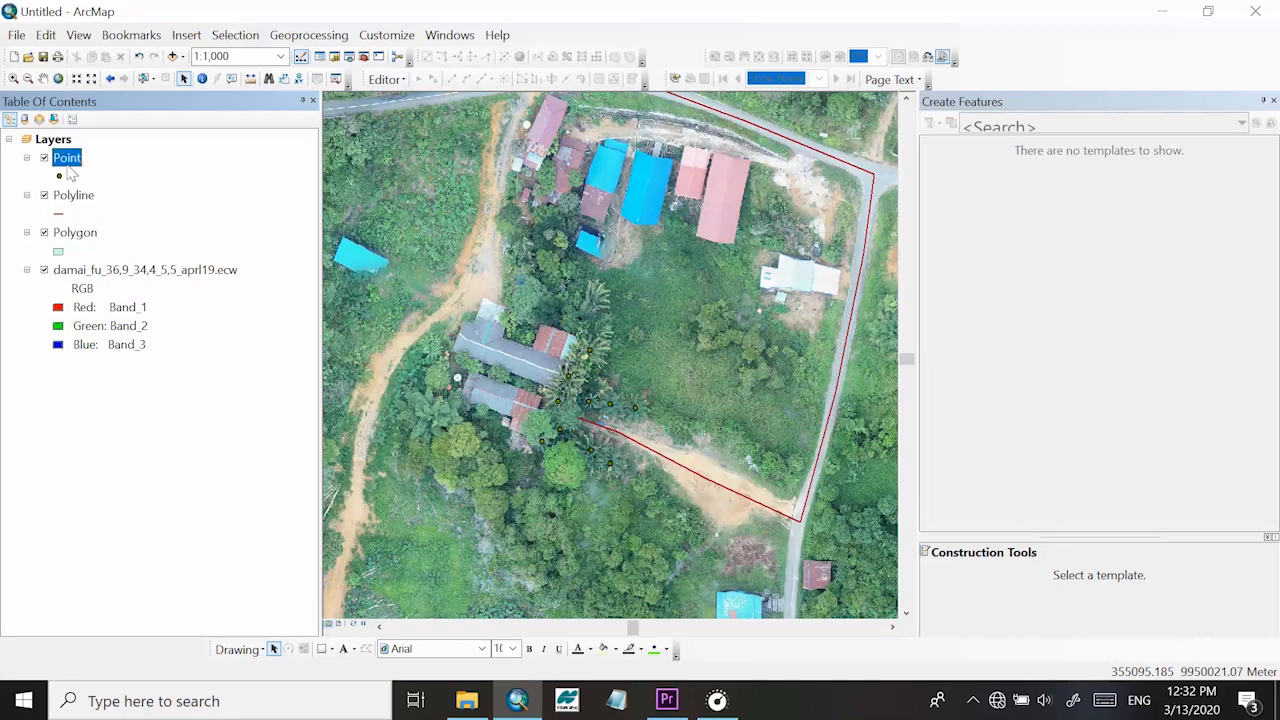
pyautogui.click(74, 196)
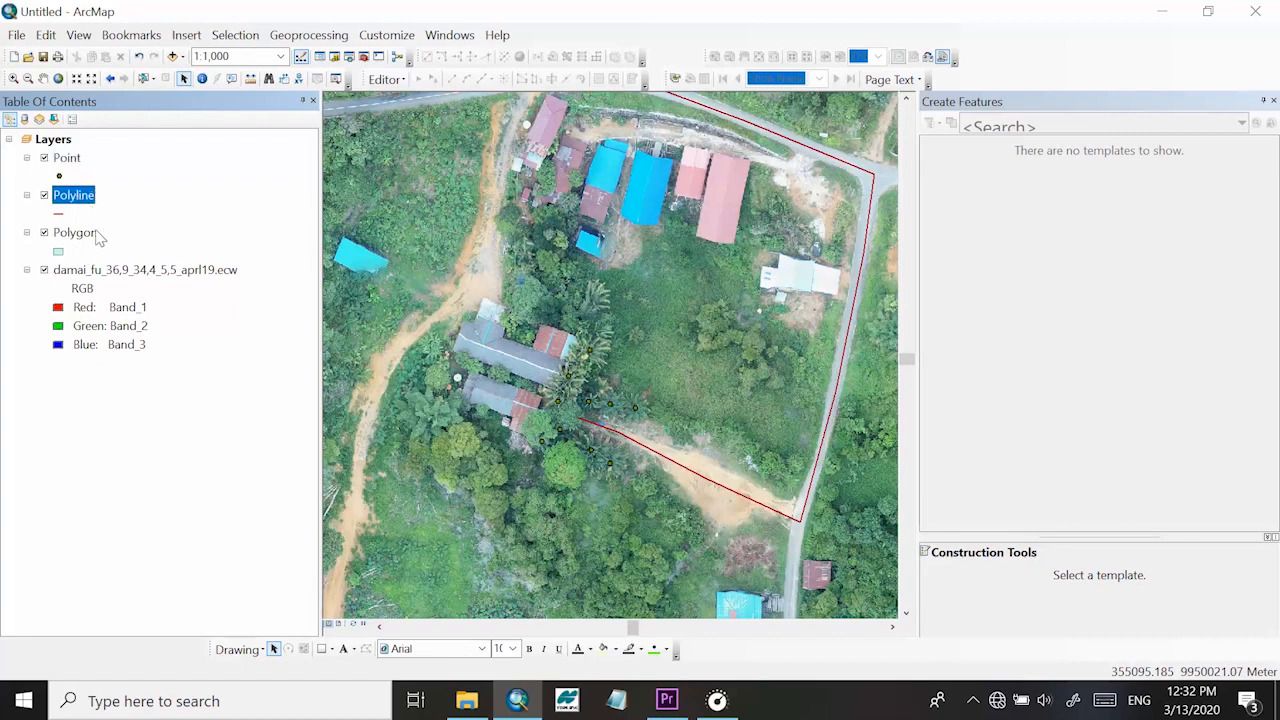
pyautogui.click(92, 232)
pyautogui.click(170, 198)
pyautogui.click(84, 234)
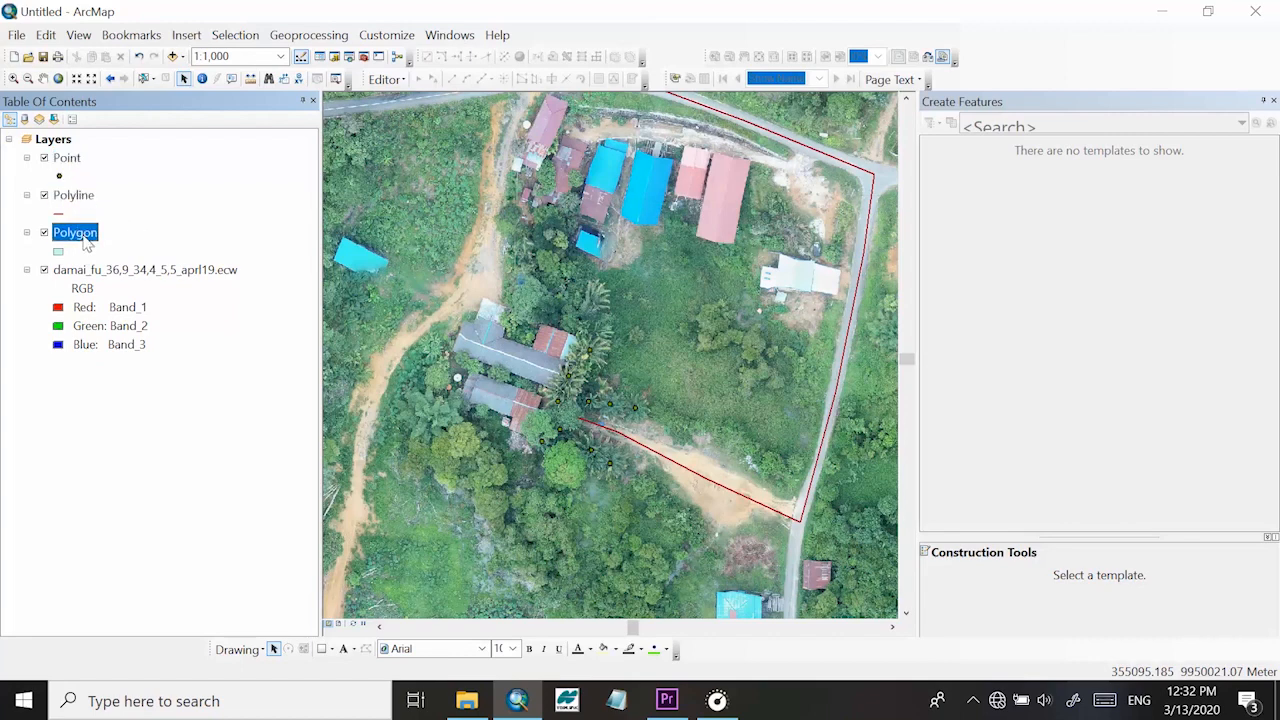
pyautogui.rightClick(96, 237)
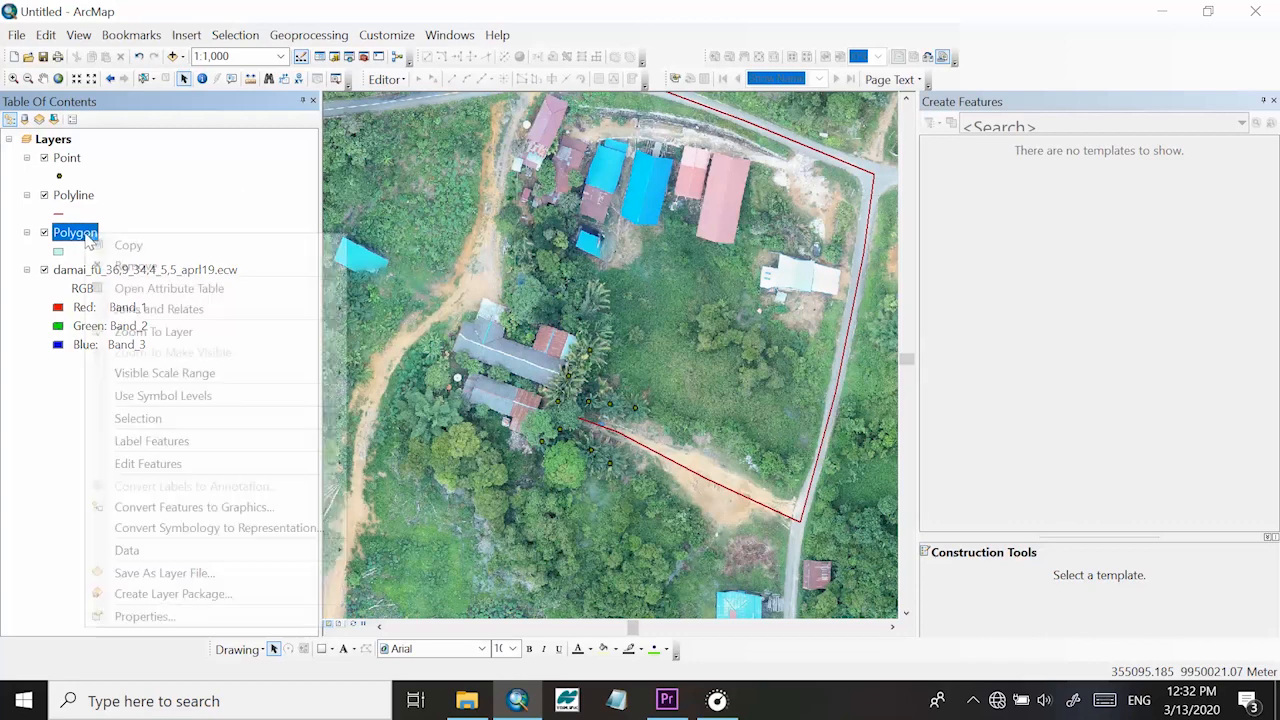
pyautogui.moveTo(237, 466)
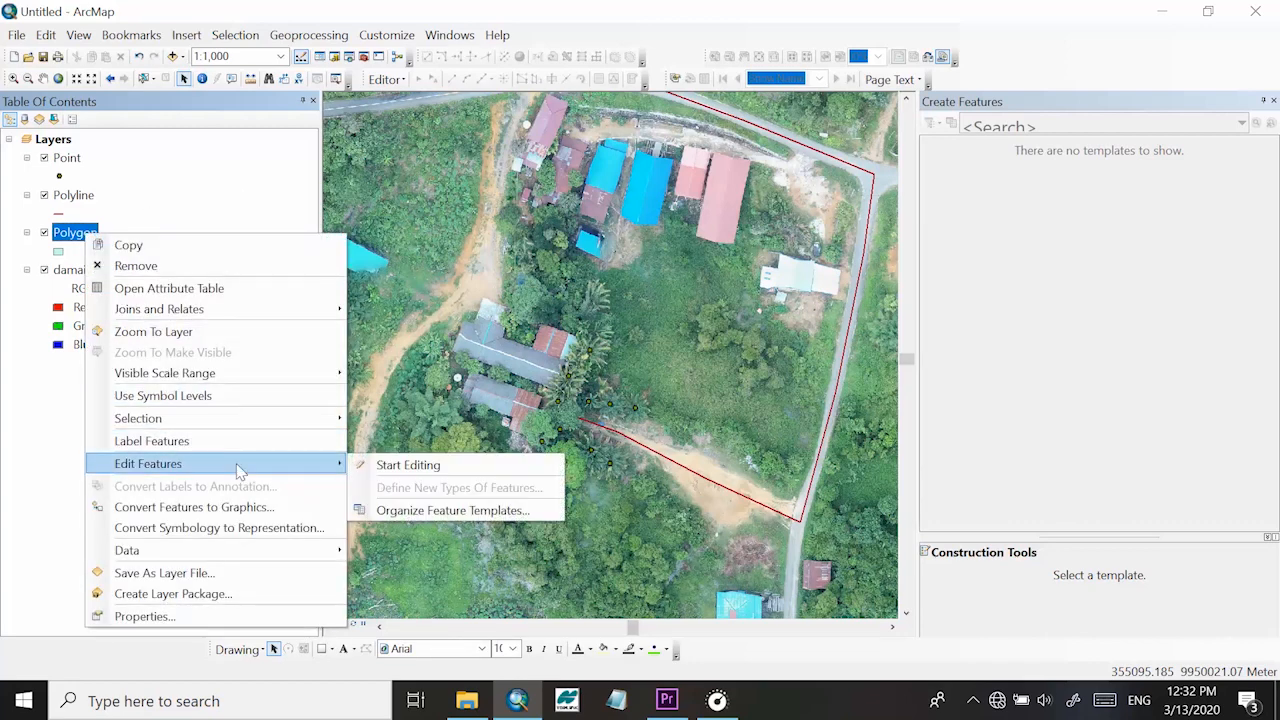
pyautogui.click(398, 472)
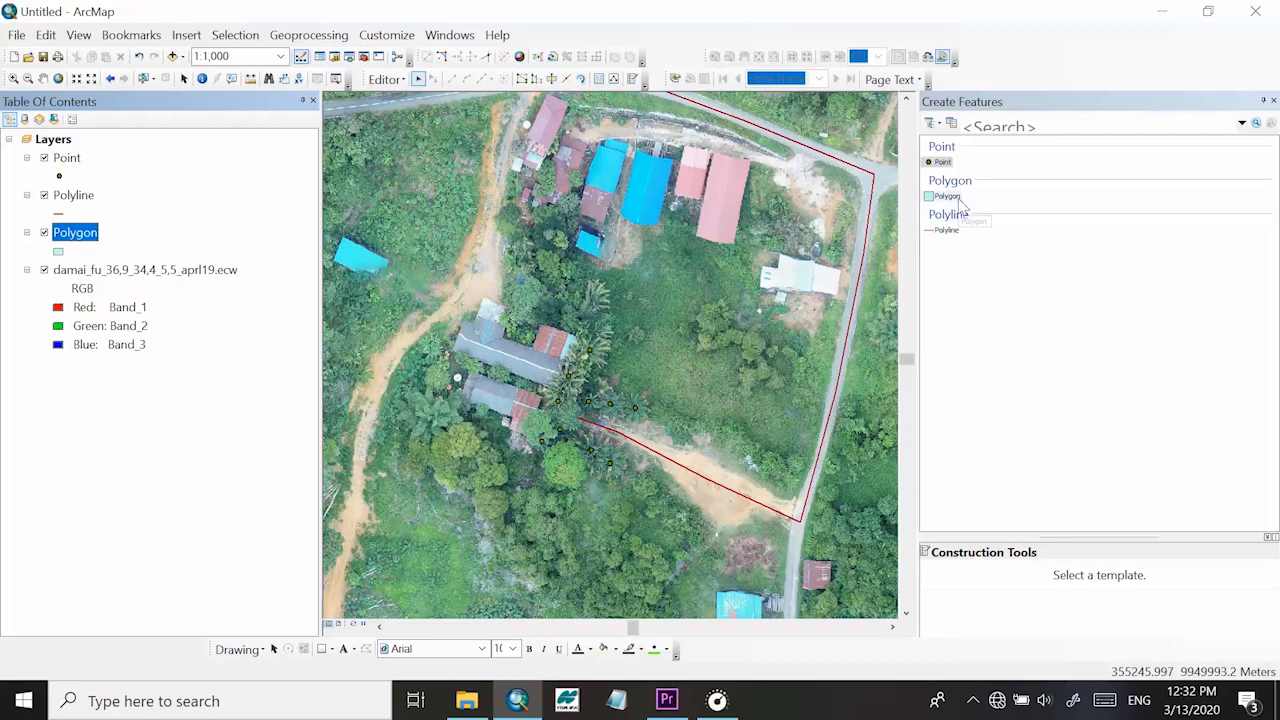
# Using the Polygon template's Polygon tool, trace the roof outline of the larger grey-roofed building, including its two northern wings
pyautogui.click(952, 197)
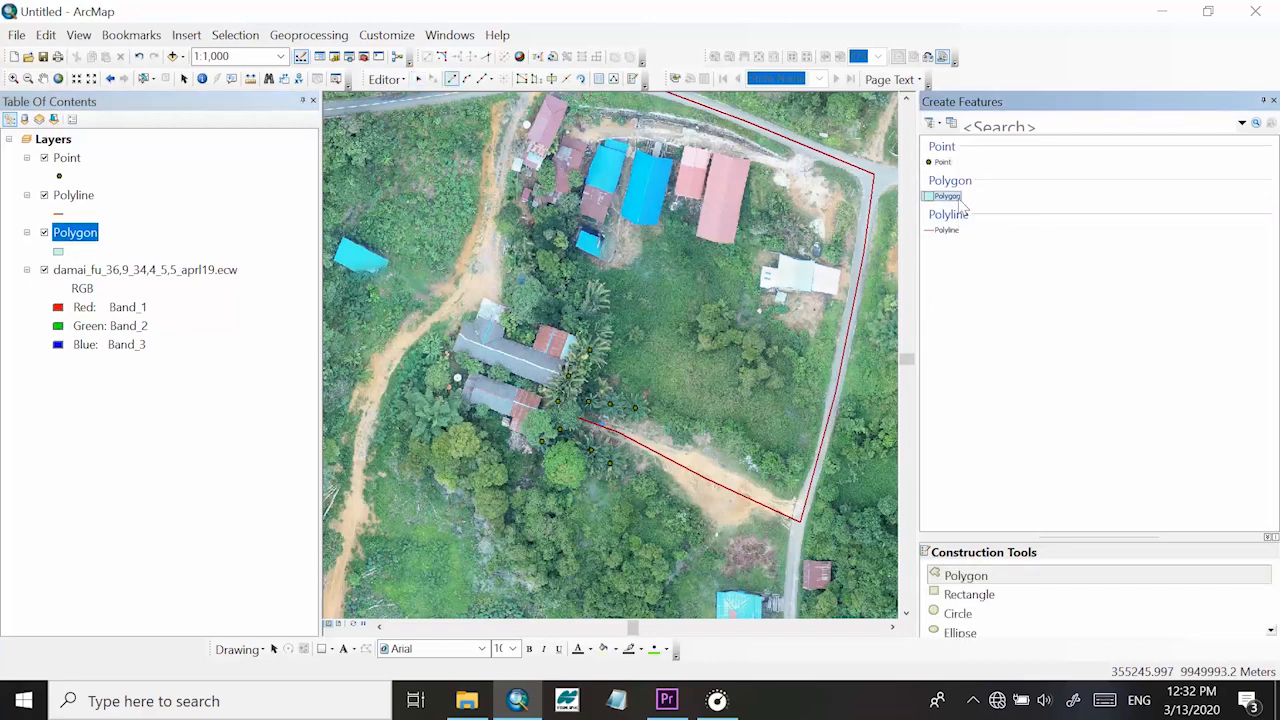
pyautogui.scroll(-1, 515, 428)
pyautogui.scroll(3, 490, 330)
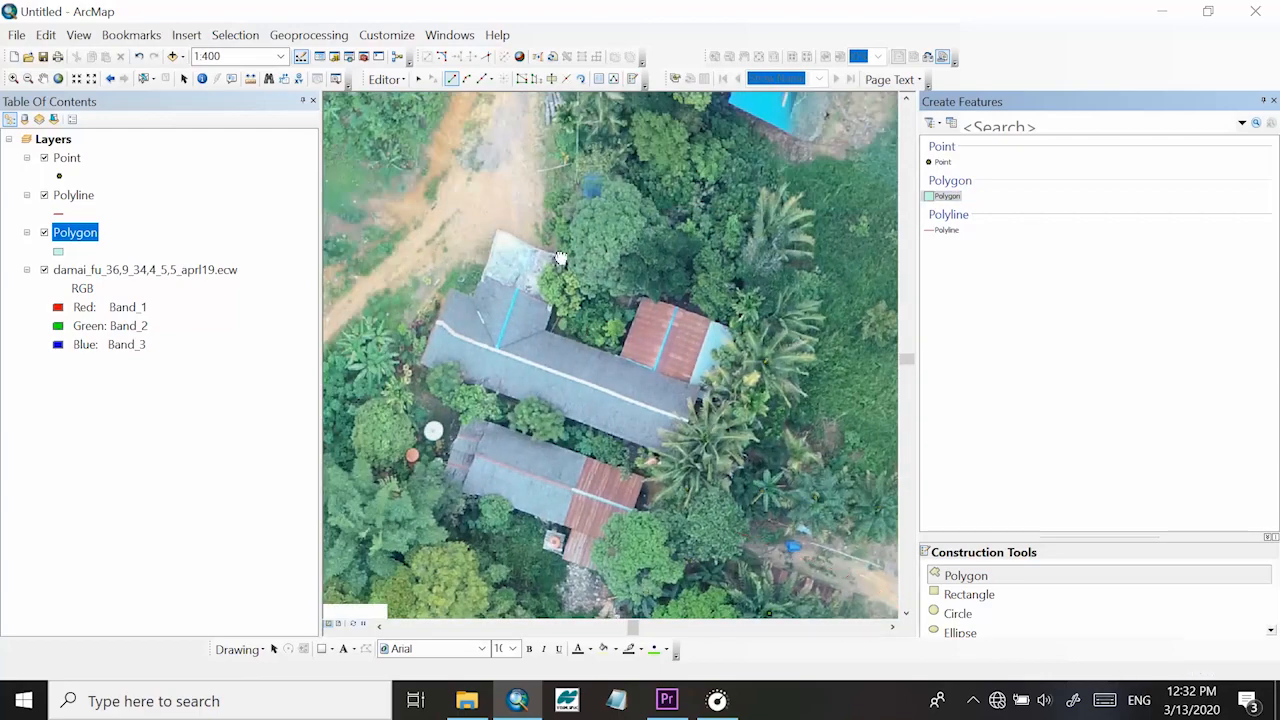
pyautogui.click(501, 231)
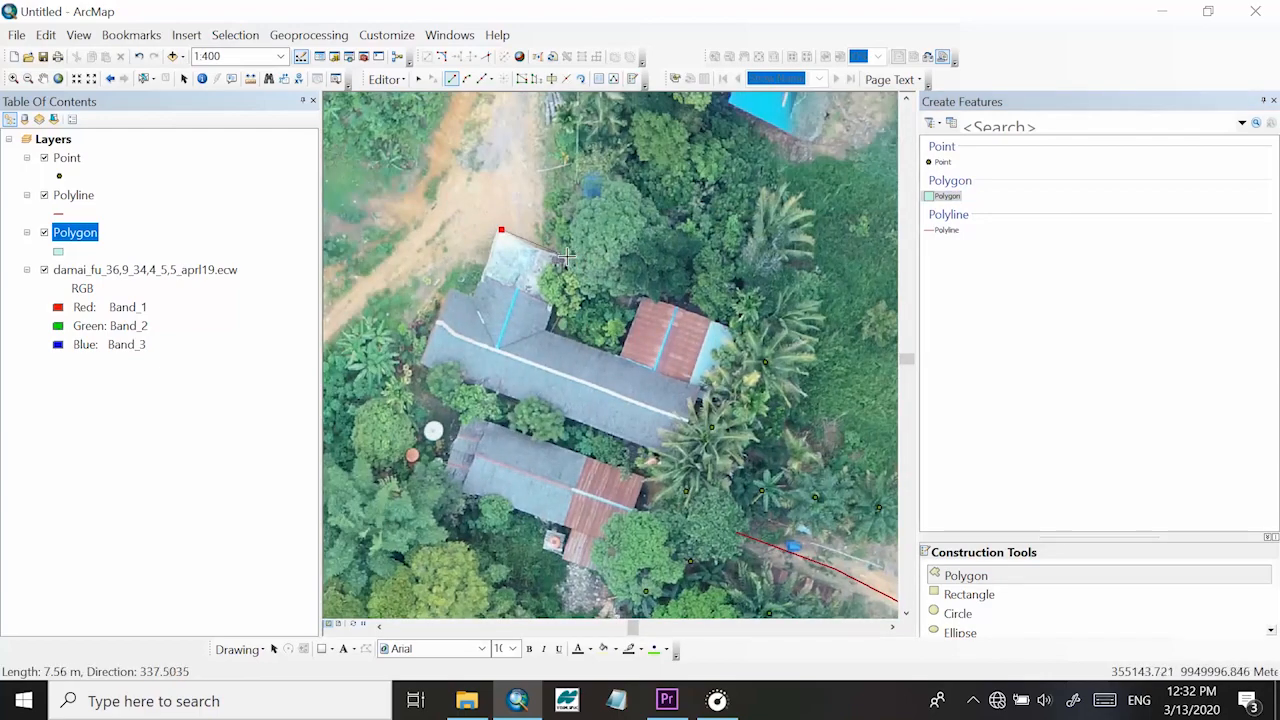
pyautogui.click(567, 258)
pyautogui.click(542, 329)
pyautogui.click(615, 352)
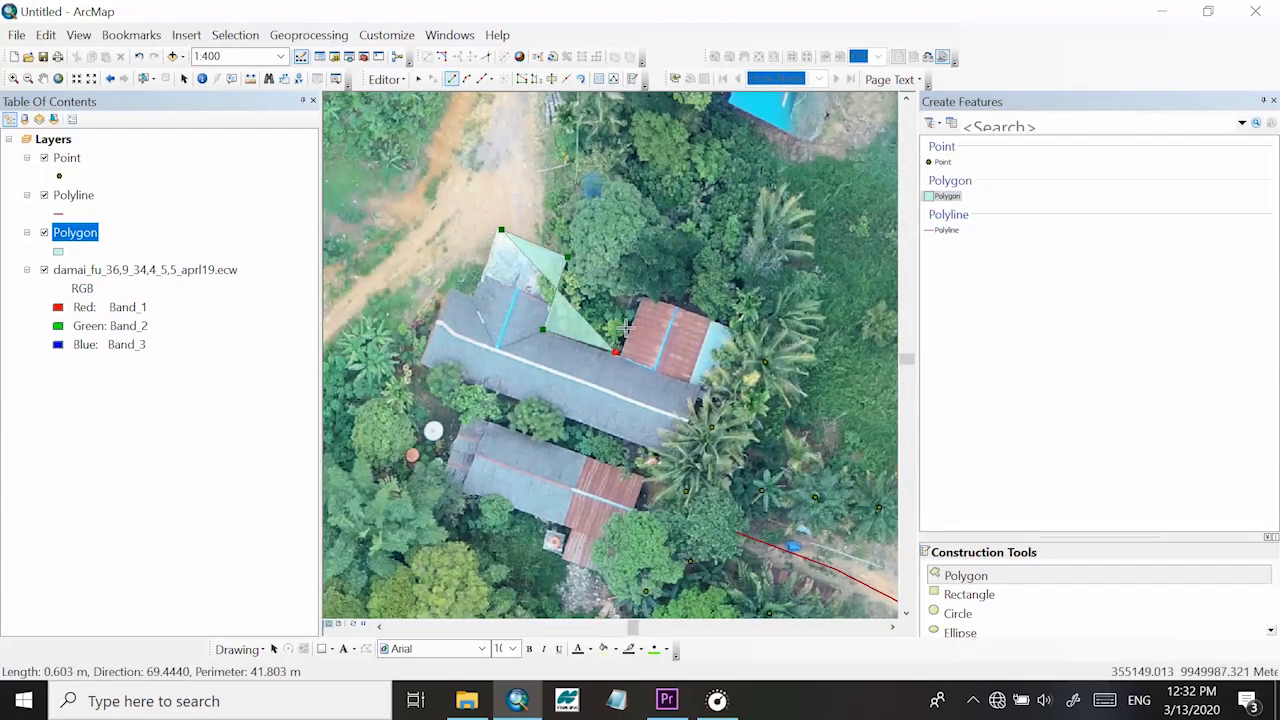
pyautogui.click(640, 296)
pyautogui.click(742, 333)
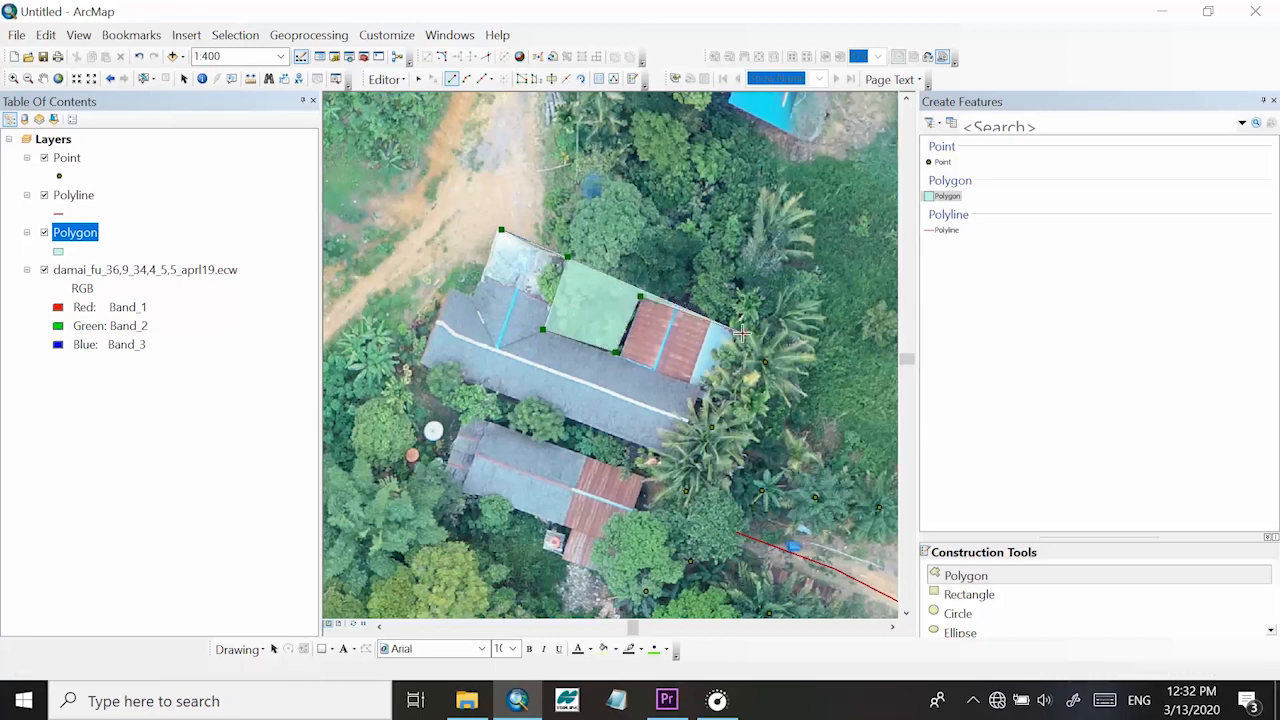
pyautogui.click(688, 461)
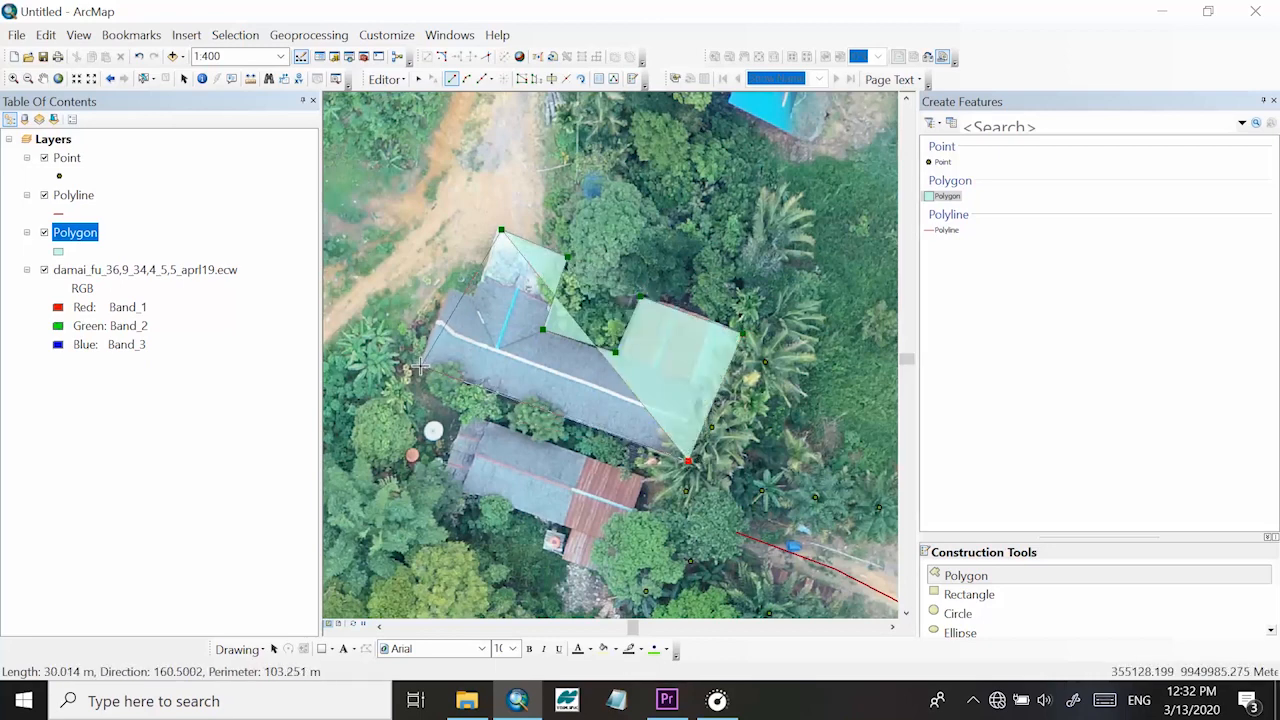
pyautogui.click(421, 366)
pyautogui.click(446, 293)
pyautogui.doubleClick(478, 299)
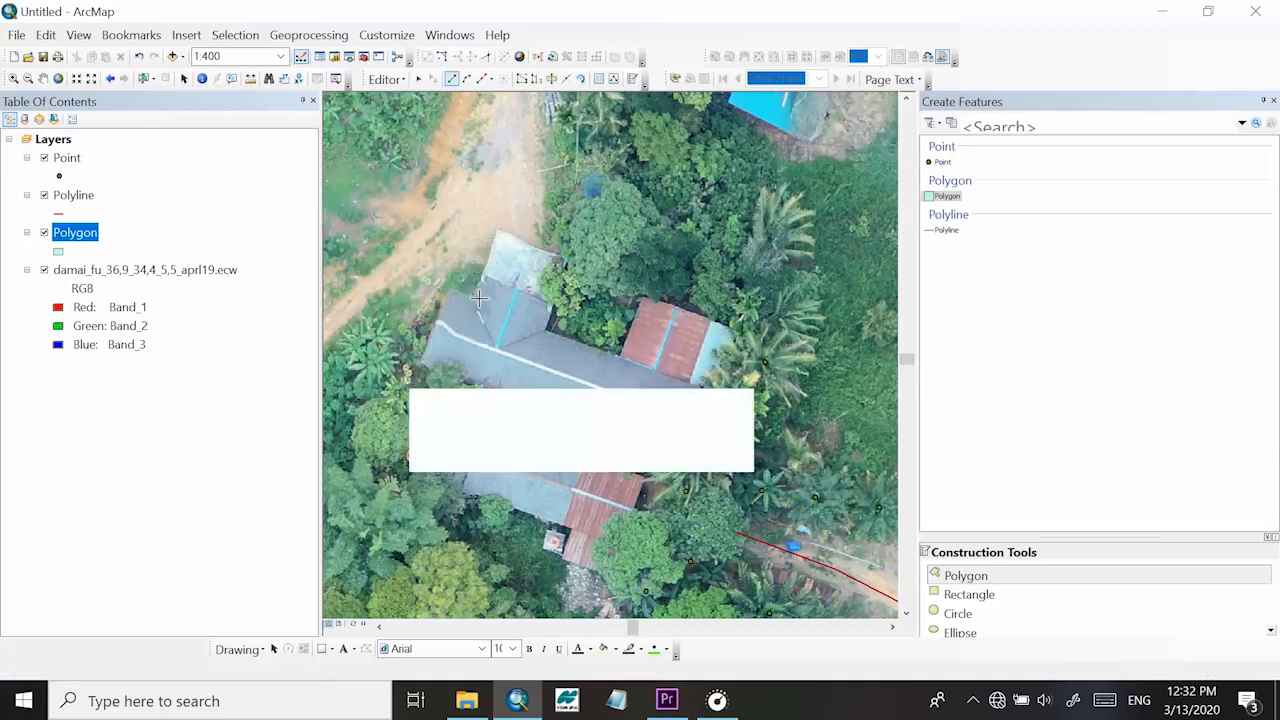
# Trace the roof outline of the smaller grey and rust-roofed building just south of it as a second polygon
pyautogui.click(463, 411)
pyautogui.click(434, 483)
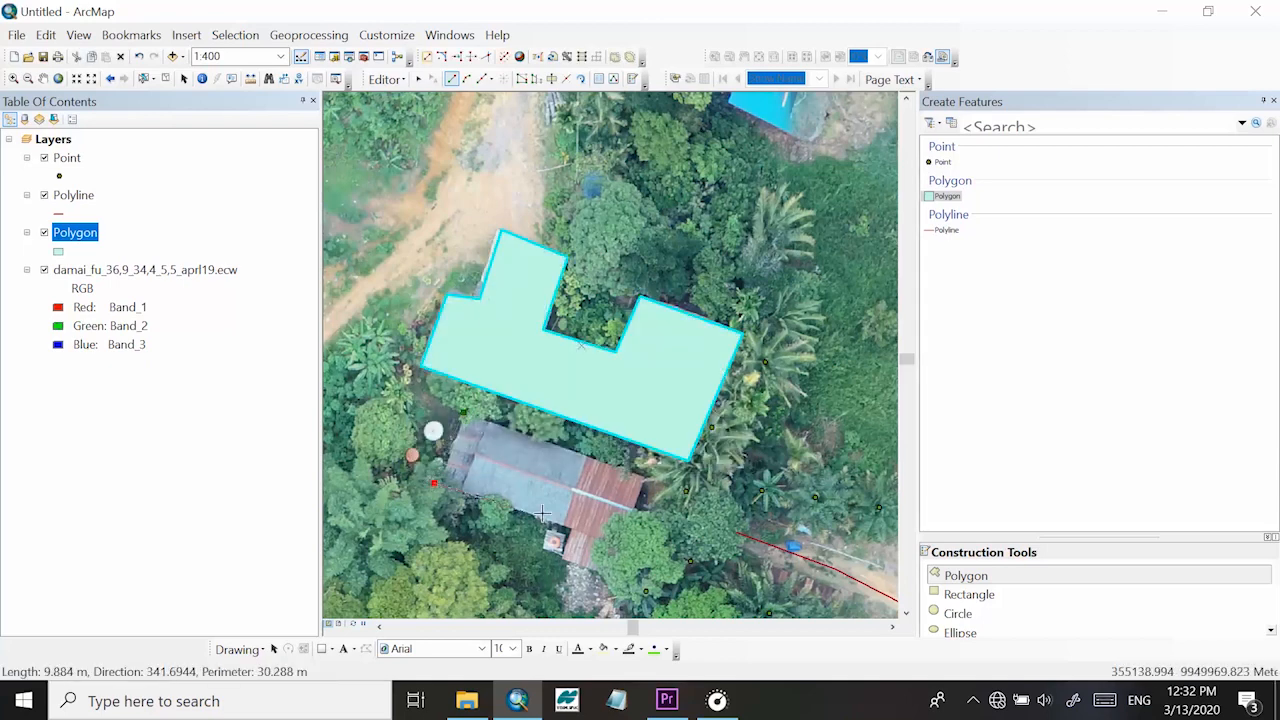
pyautogui.click(571, 532)
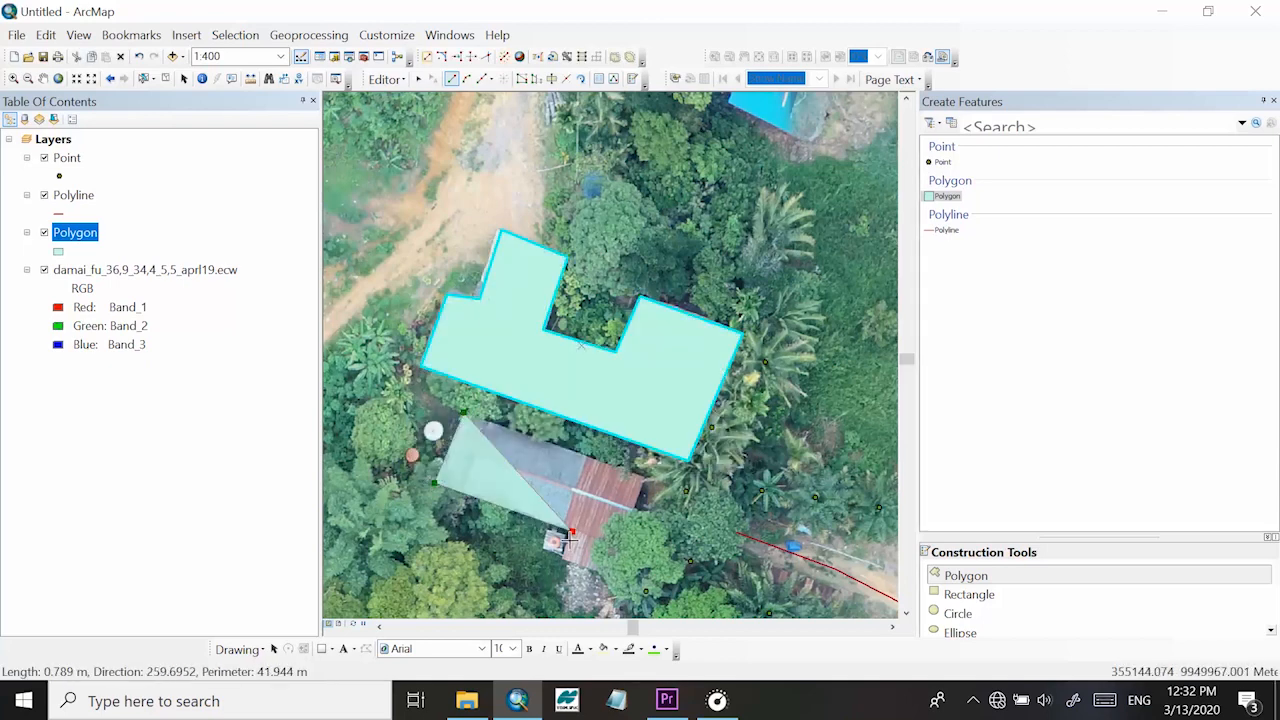
pyautogui.click(607, 578)
pyautogui.doubleClick(640, 478)
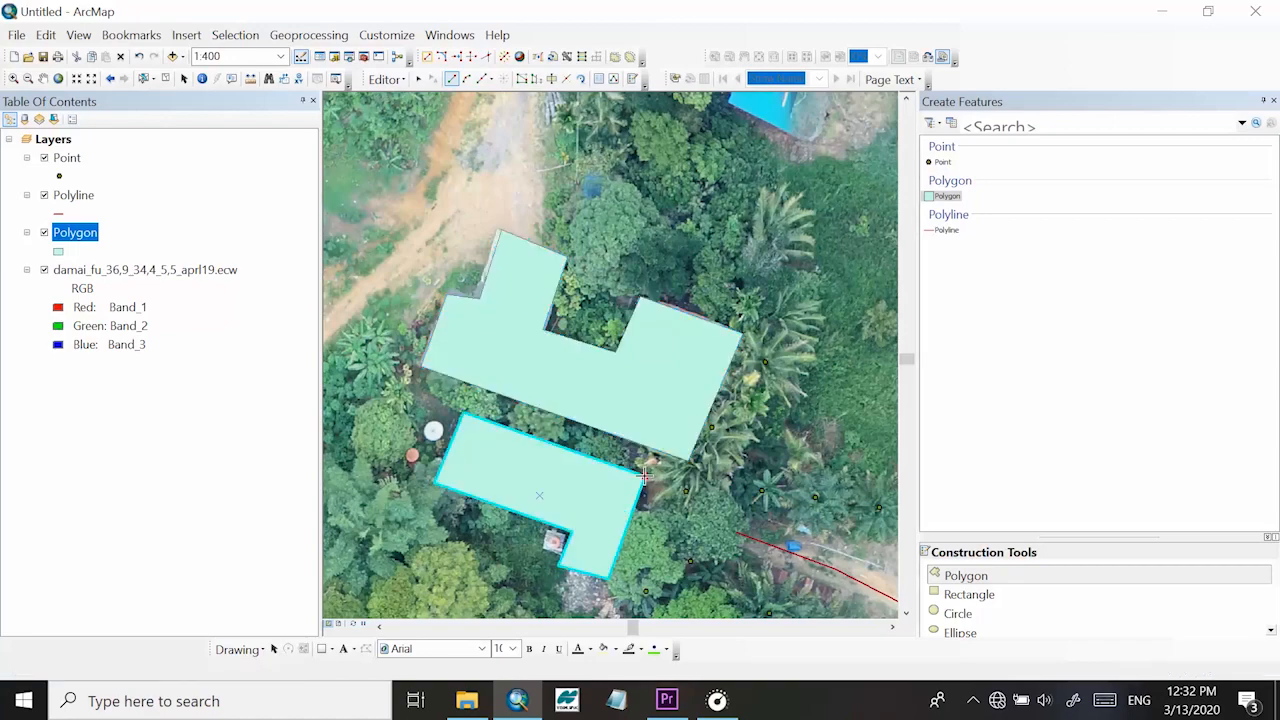
# Save the polygon edits and stop the edit session
pyautogui.scroll(5, 489, 355)
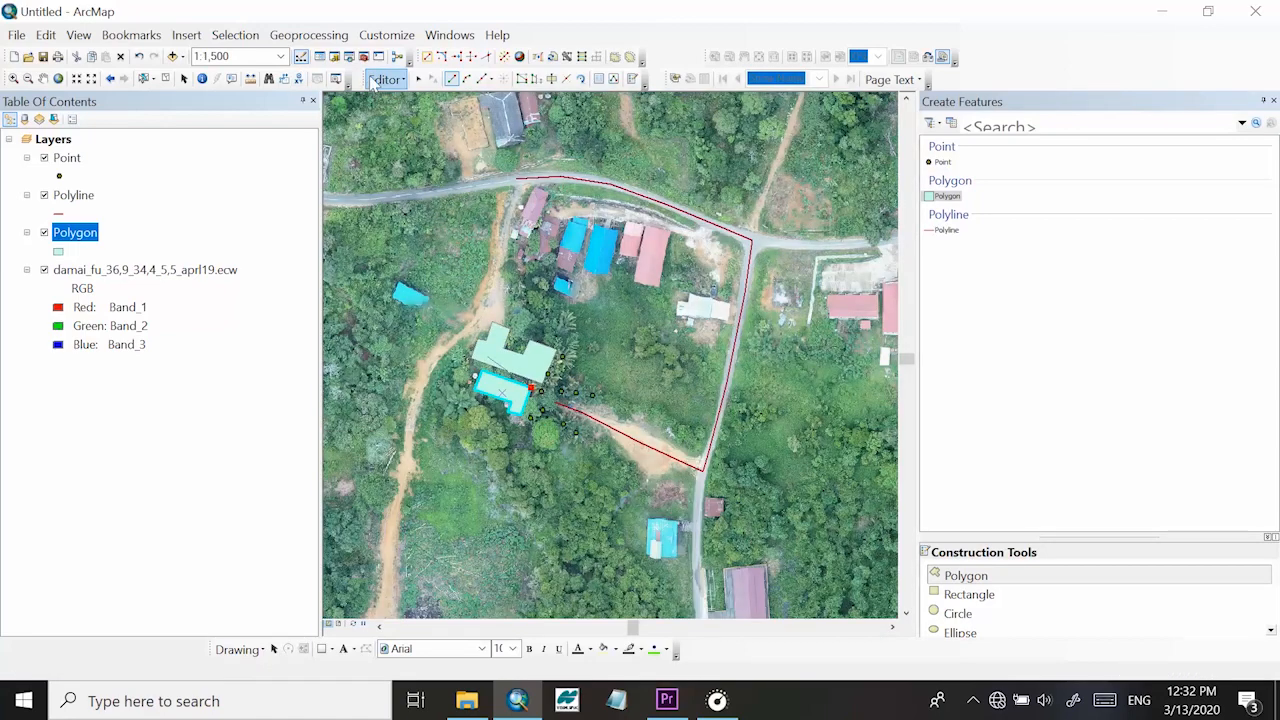
pyautogui.click(385, 79)
pyautogui.click(408, 146)
pyautogui.click(385, 79)
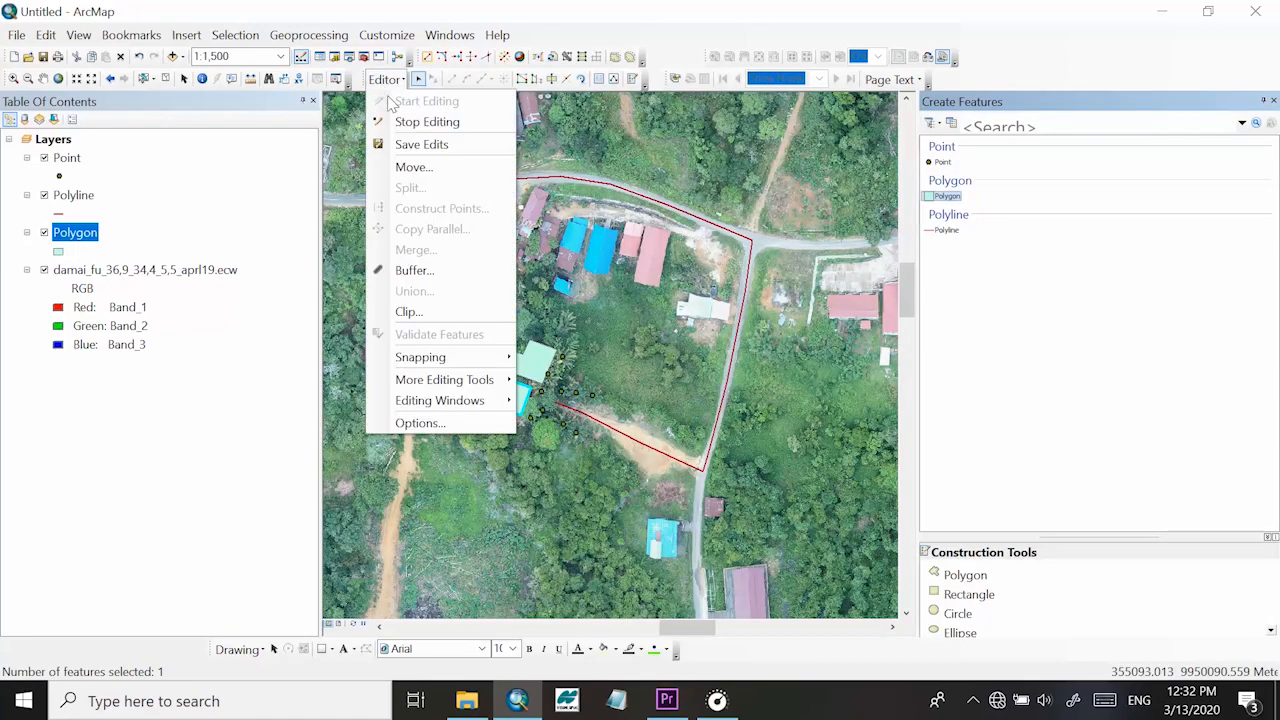
pyautogui.click(420, 122)
# Try the Select Features tool on the digitized road line and the area around the buildings and tree points
pyautogui.scroll(-1, 616, 274)
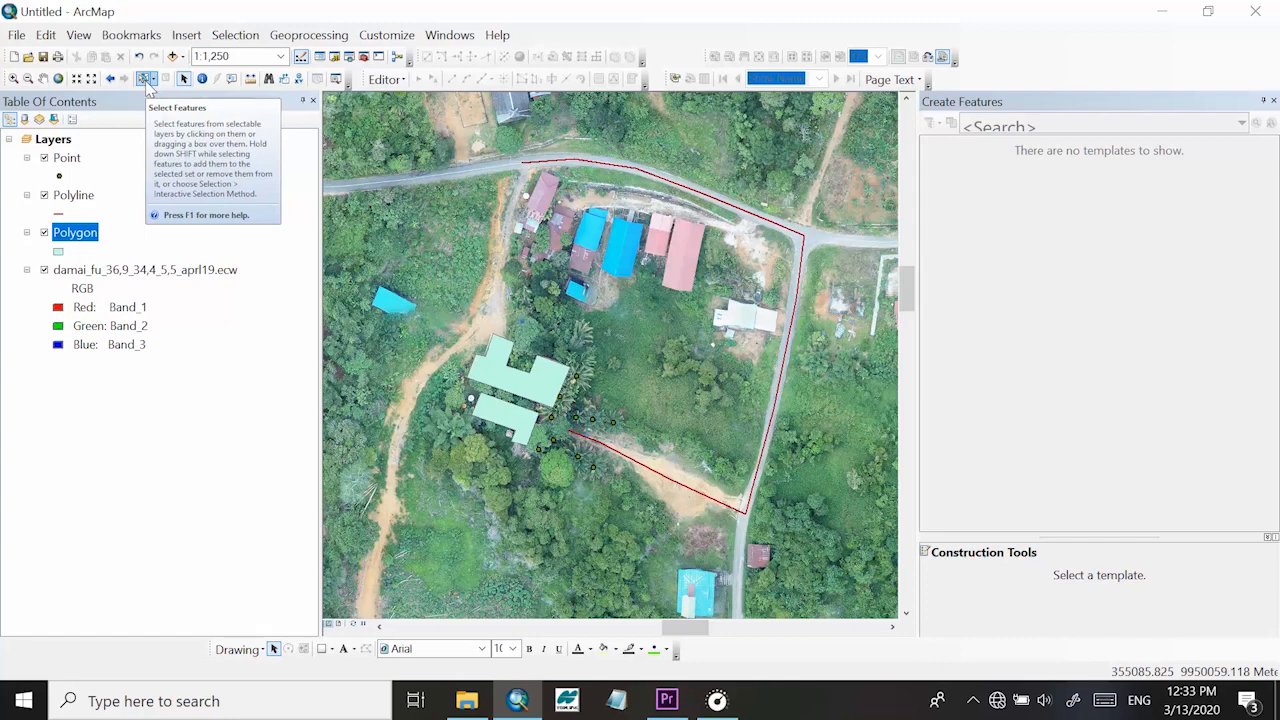
pyautogui.click(144, 80)
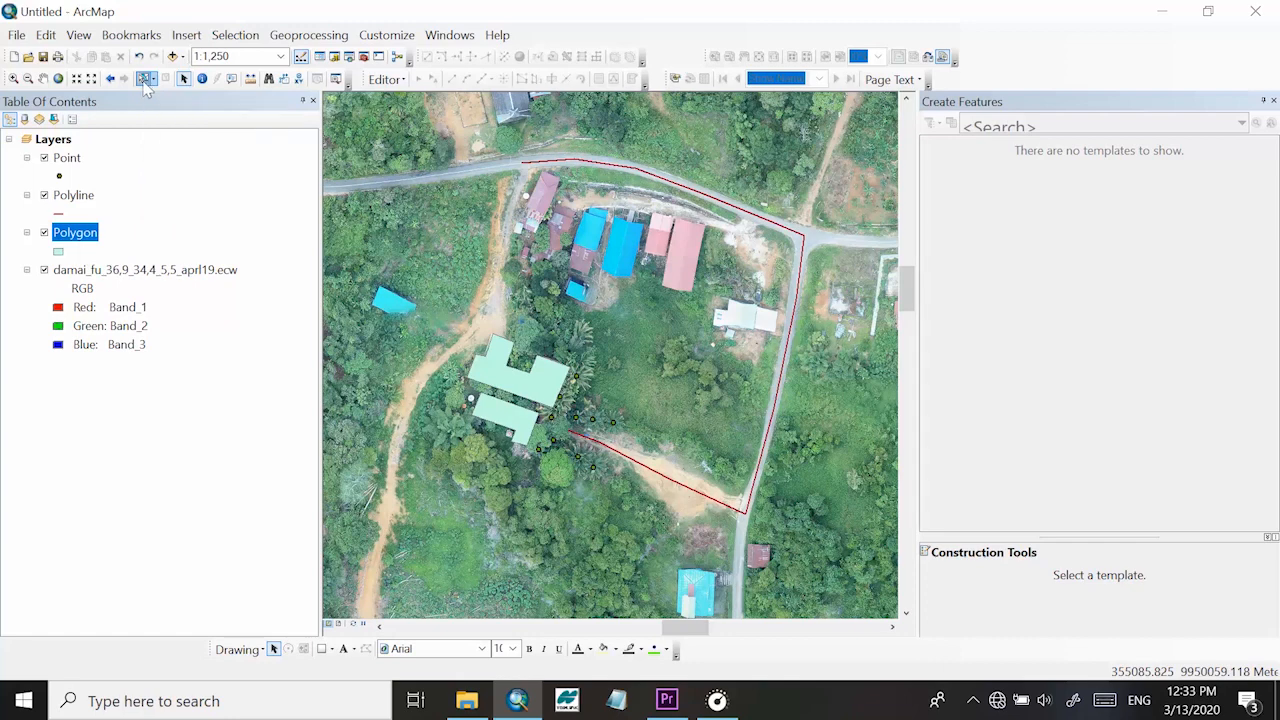
pyautogui.moveTo(684, 203); pyautogui.dragTo(688, 206)
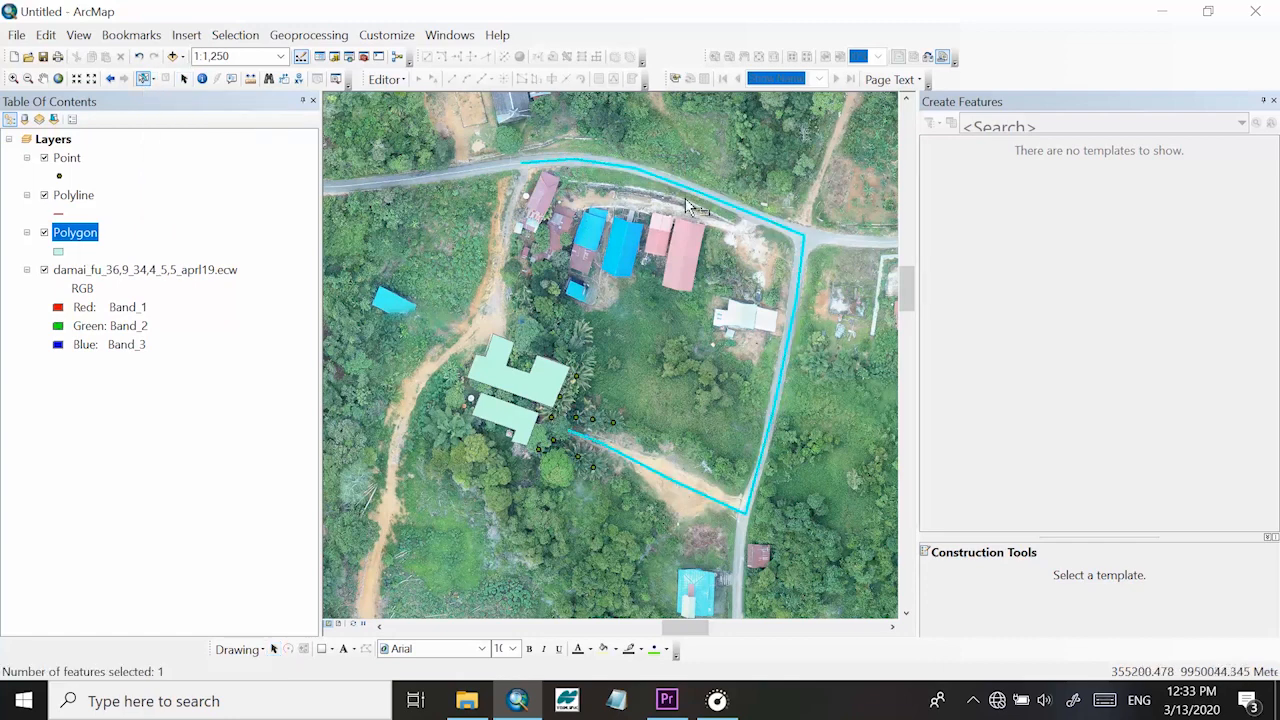
pyautogui.moveTo(530, 333); pyautogui.dragTo(590, 436)
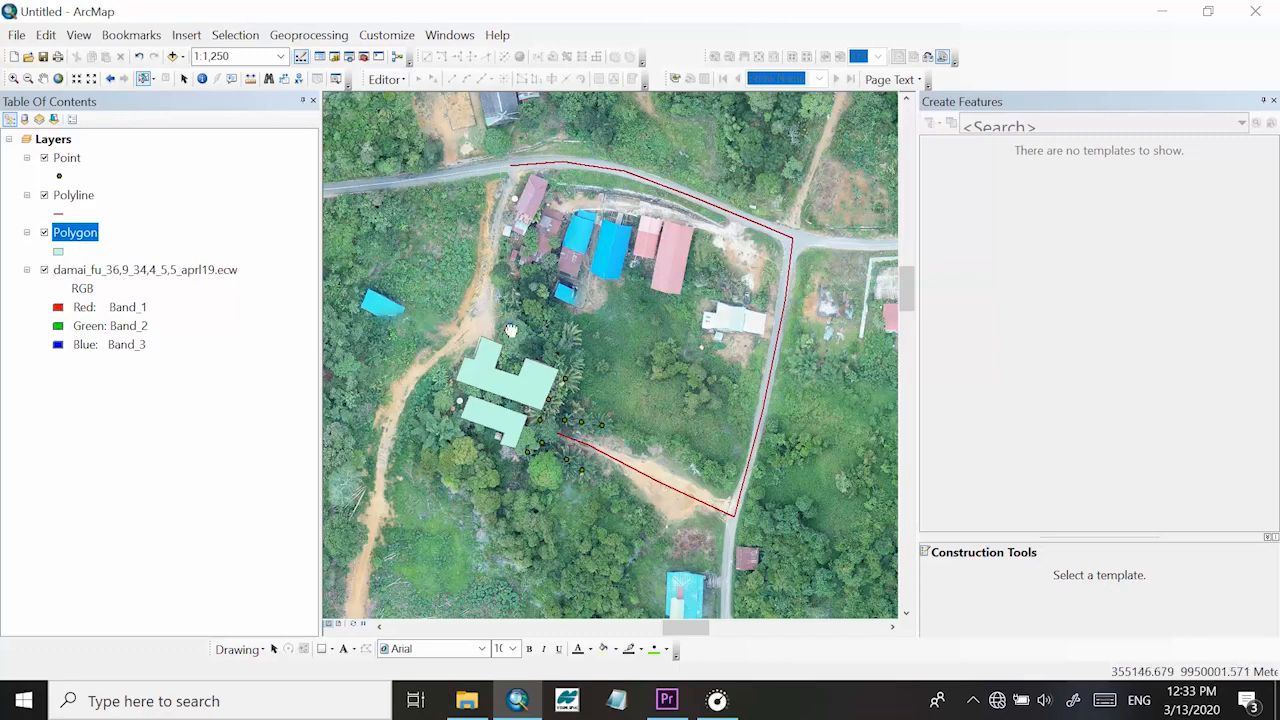
# Hide the damai_fu_36,9_34,4_5,5_aprl19.ecw aerial image so only the digitized points, line and polygons are displayed
pyautogui.moveTo(580, 370); pyautogui.dragTo(582, 340)
pyautogui.scroll(2, 573, 411)
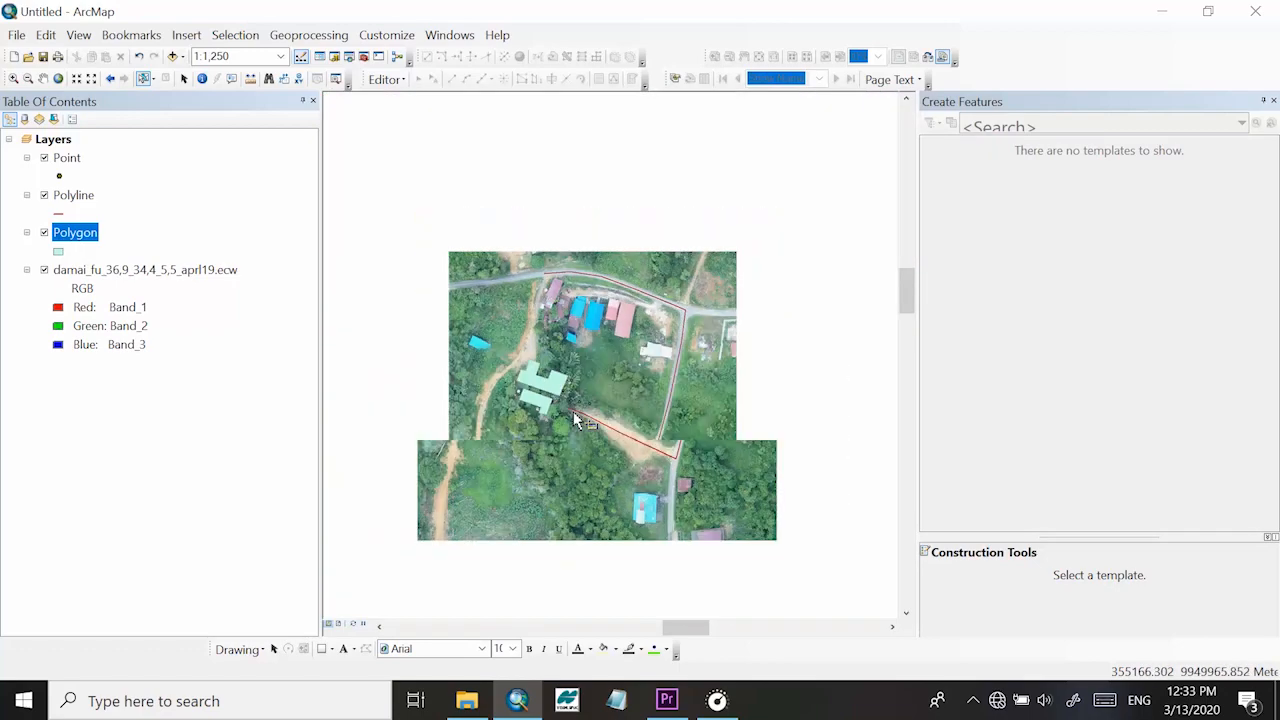
pyautogui.scroll(-2, 608, 352)
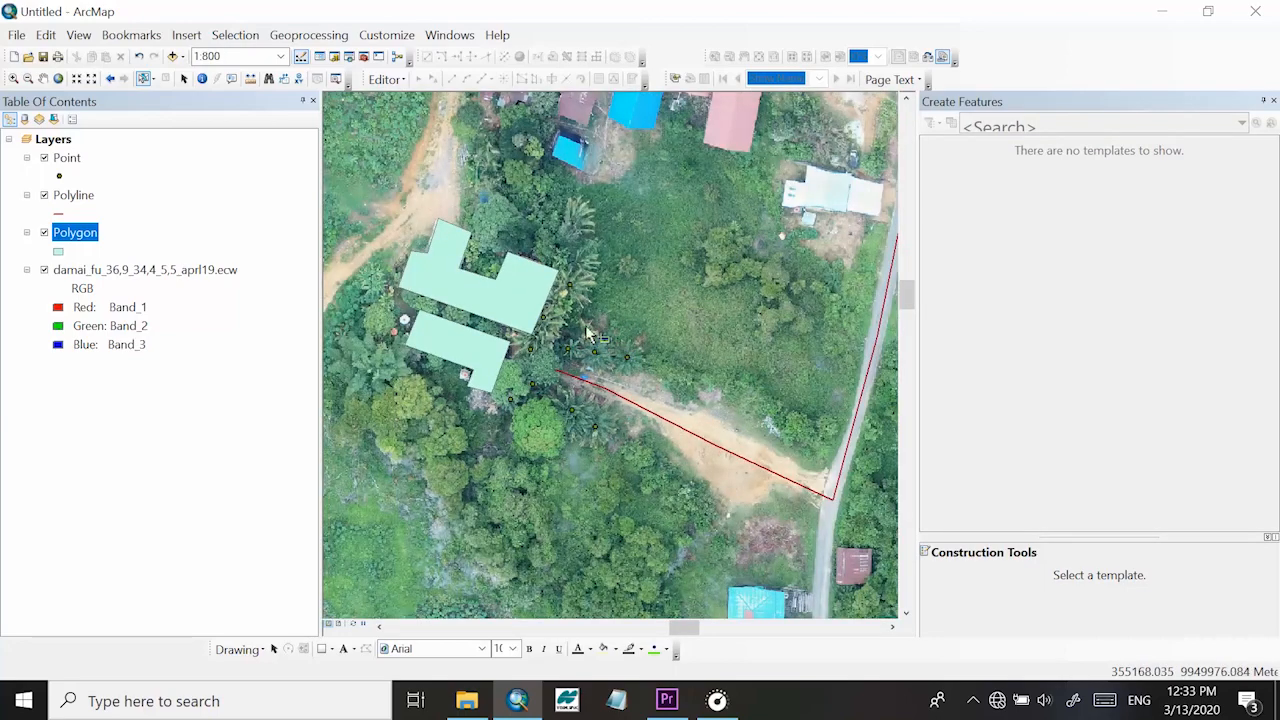
pyautogui.scroll(-1, 590, 300)
pyautogui.scroll(2, 573, 286)
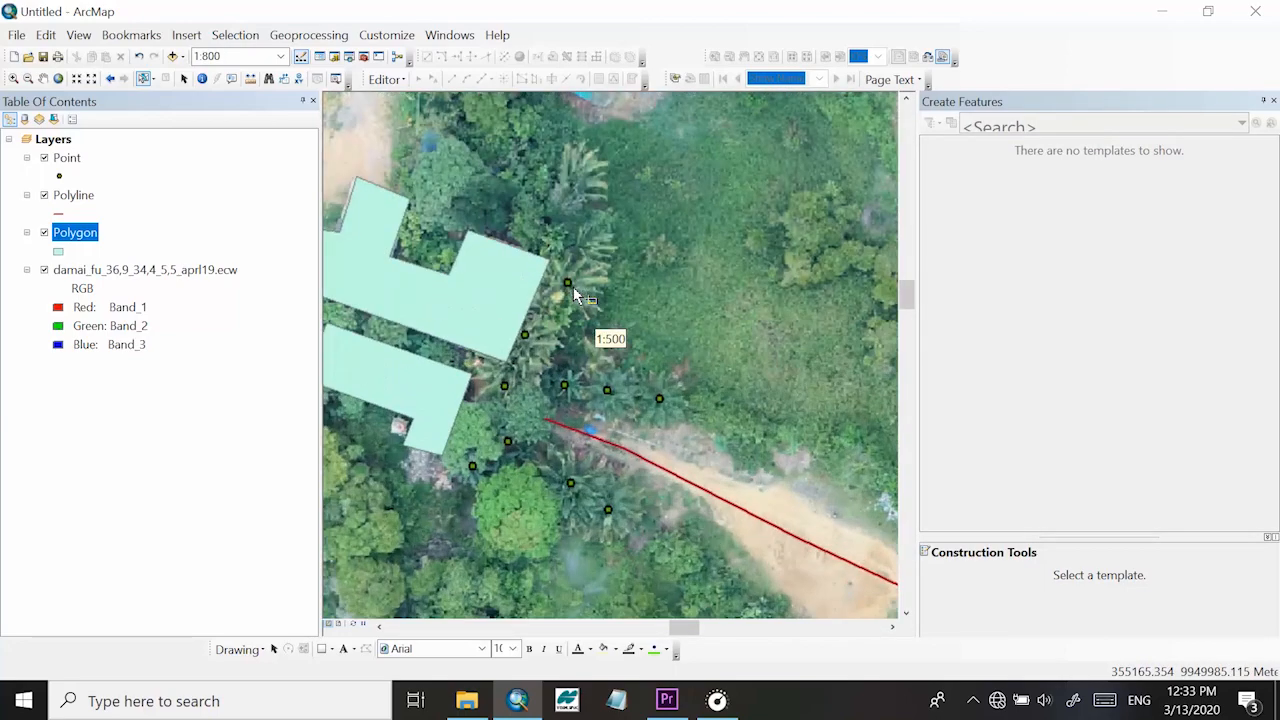
pyautogui.click(44, 270)
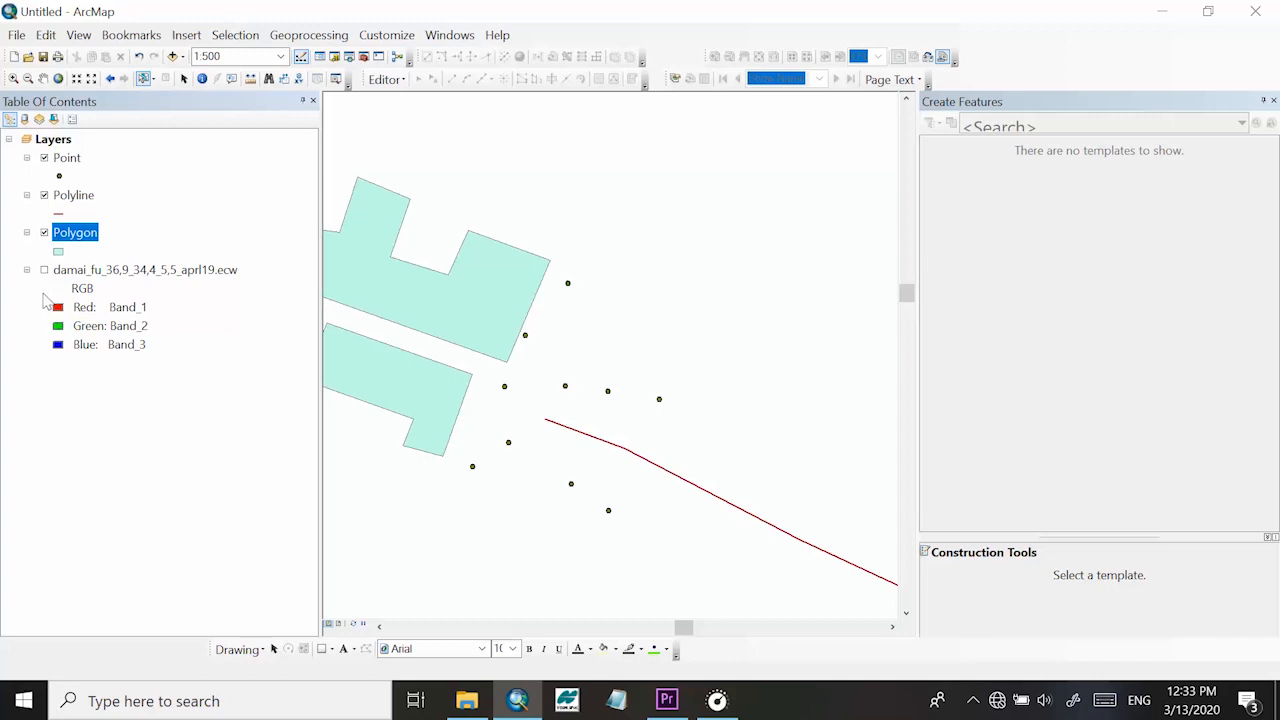
pyautogui.scroll(-2, 518, 314)
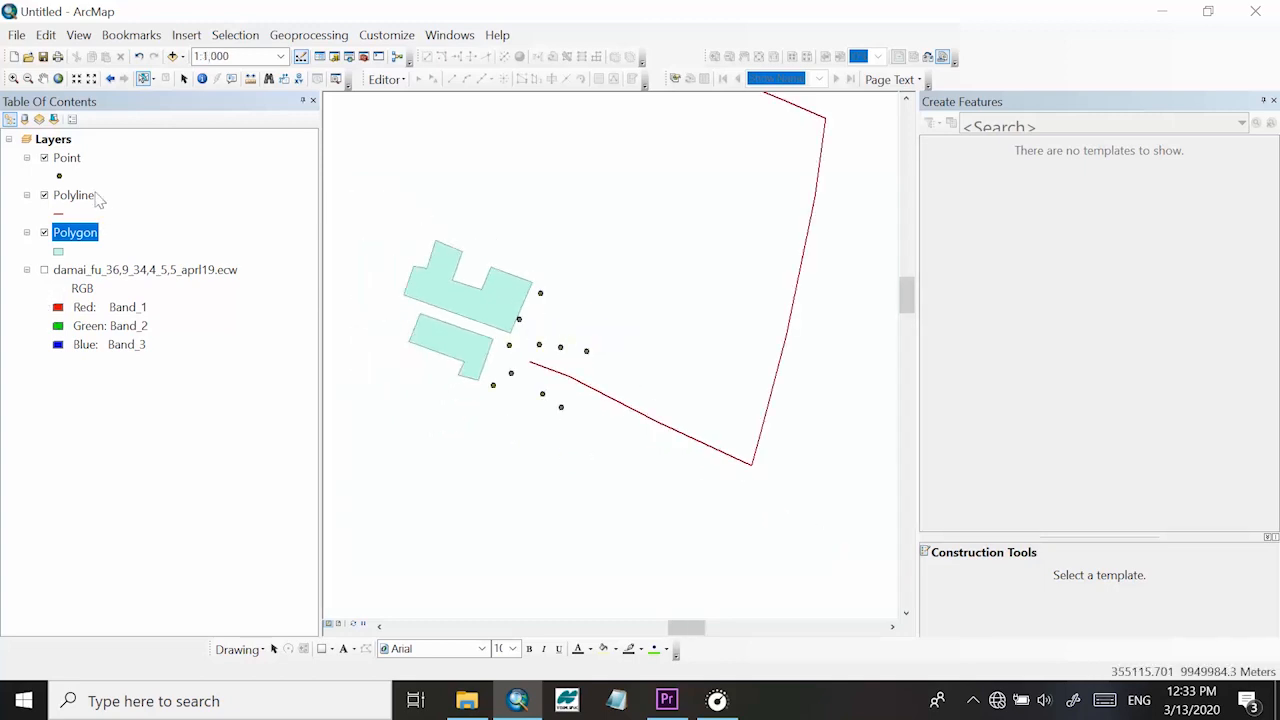
# Open the attribute table of the Point layer
pyautogui.click(86, 160)
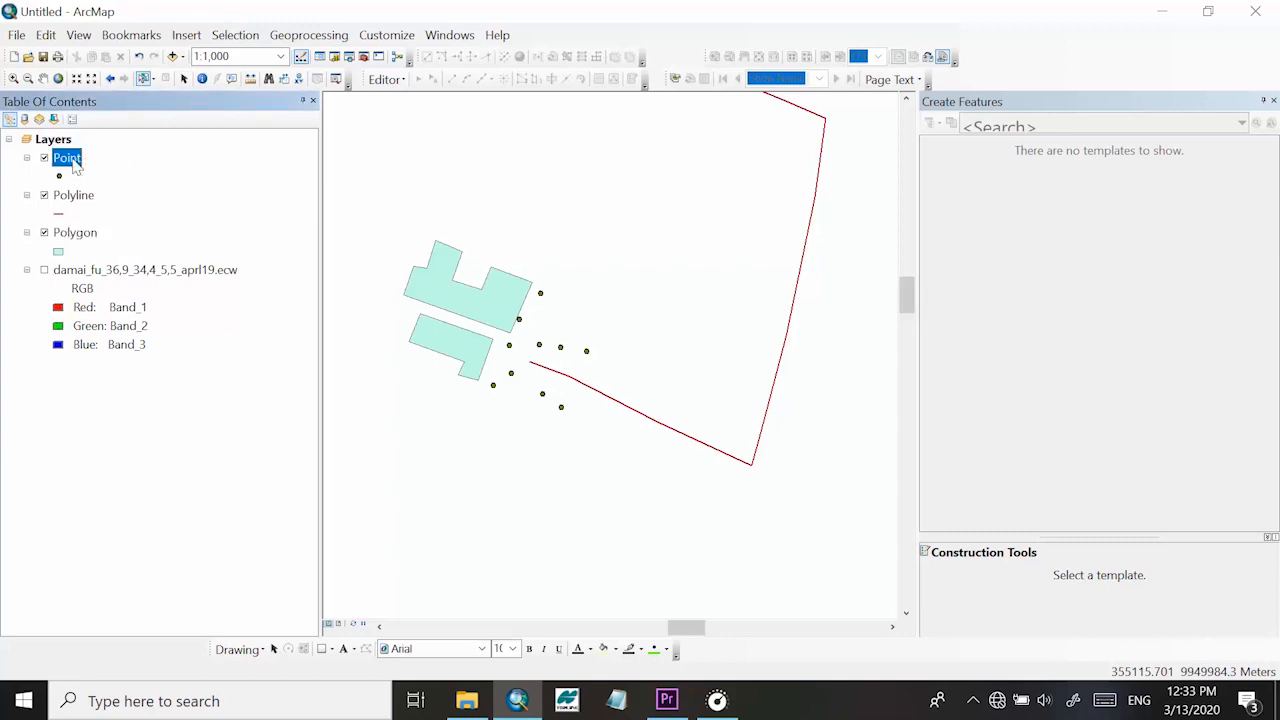
pyautogui.rightClick(72, 163)
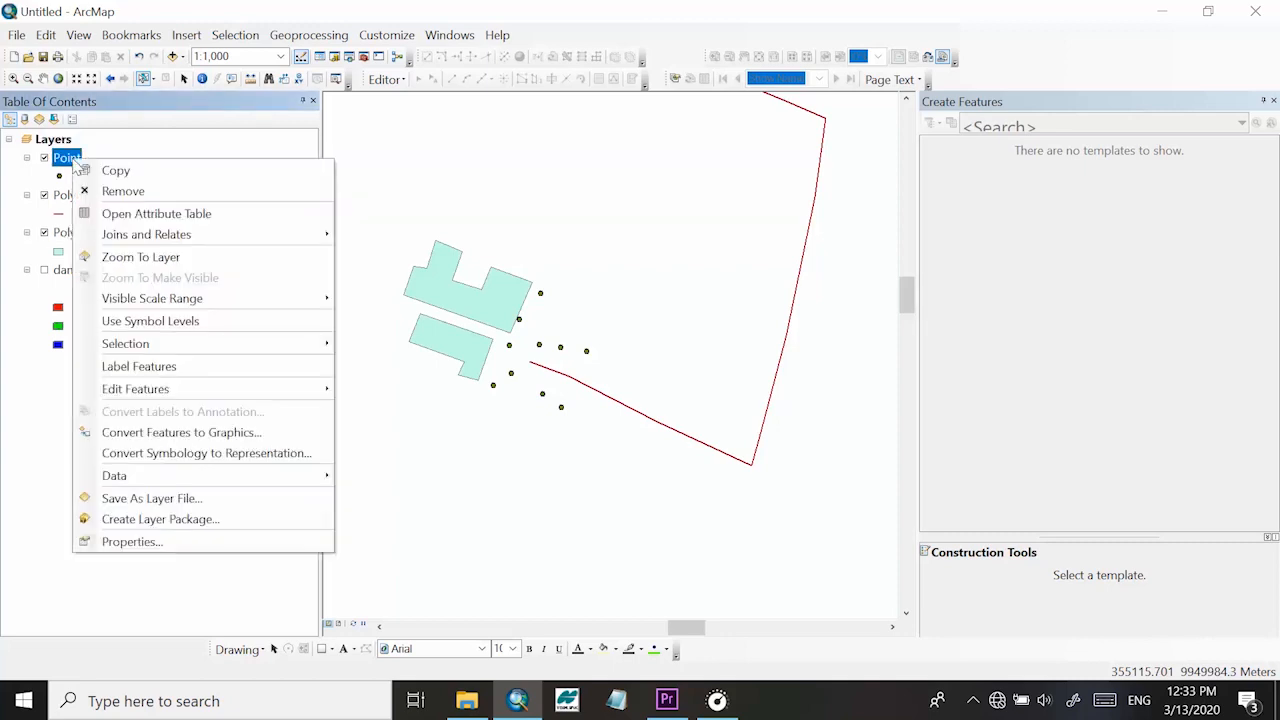
pyautogui.click(143, 215)
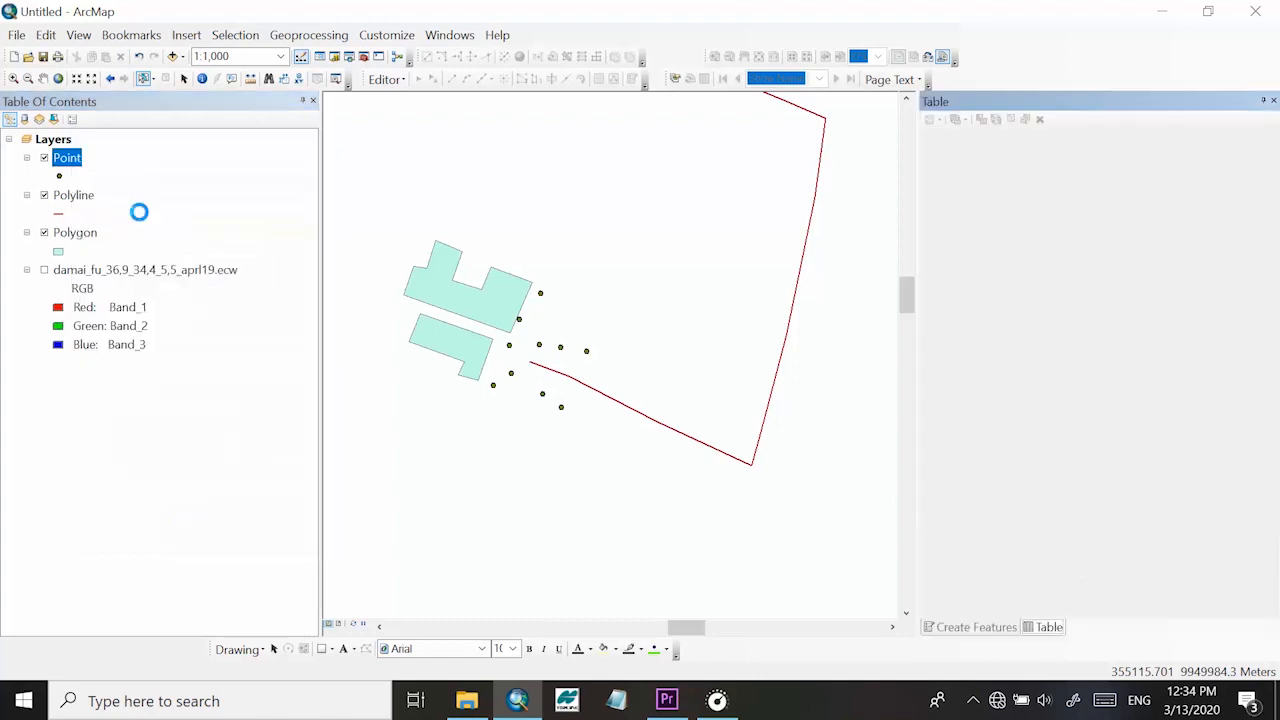
pyautogui.rightClick(84, 167)
pyautogui.click(123, 212)
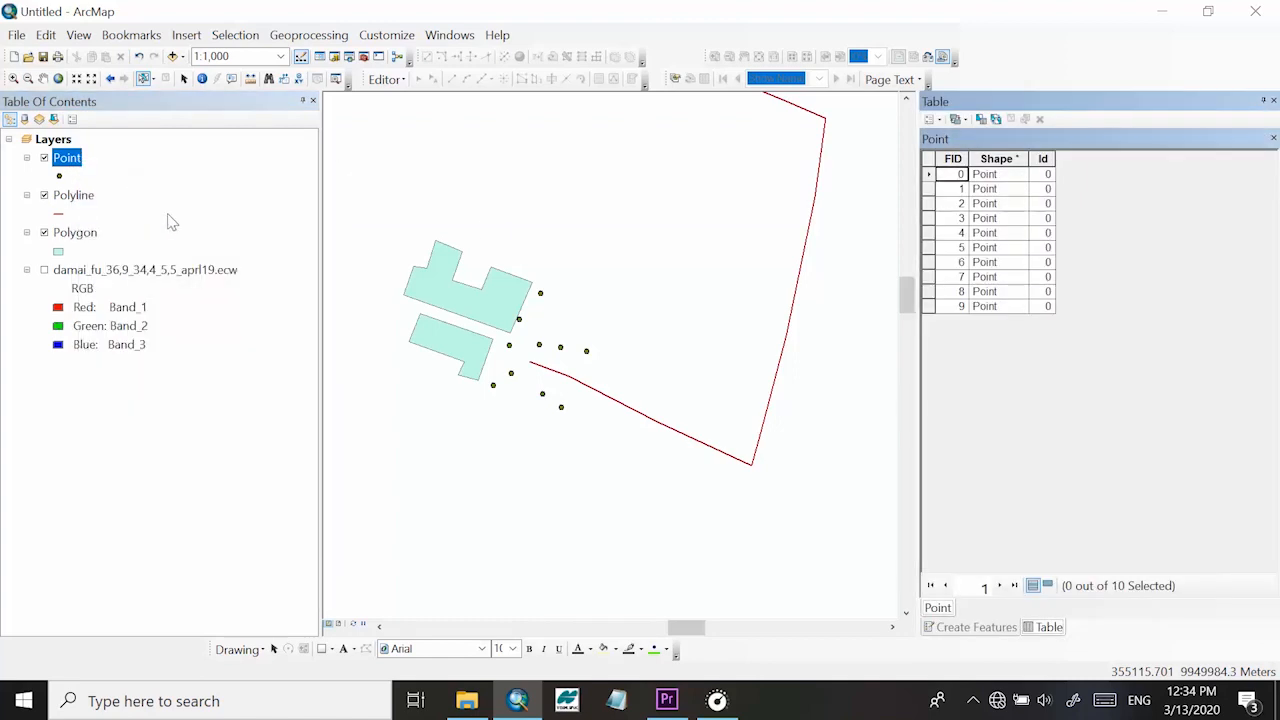
# Highlight individual records of the Point attribute table, such as FID 0, 2 and 7, to locate their points on the map
pyautogui.moveTo(912, 200); pyautogui.dragTo(882, 200)
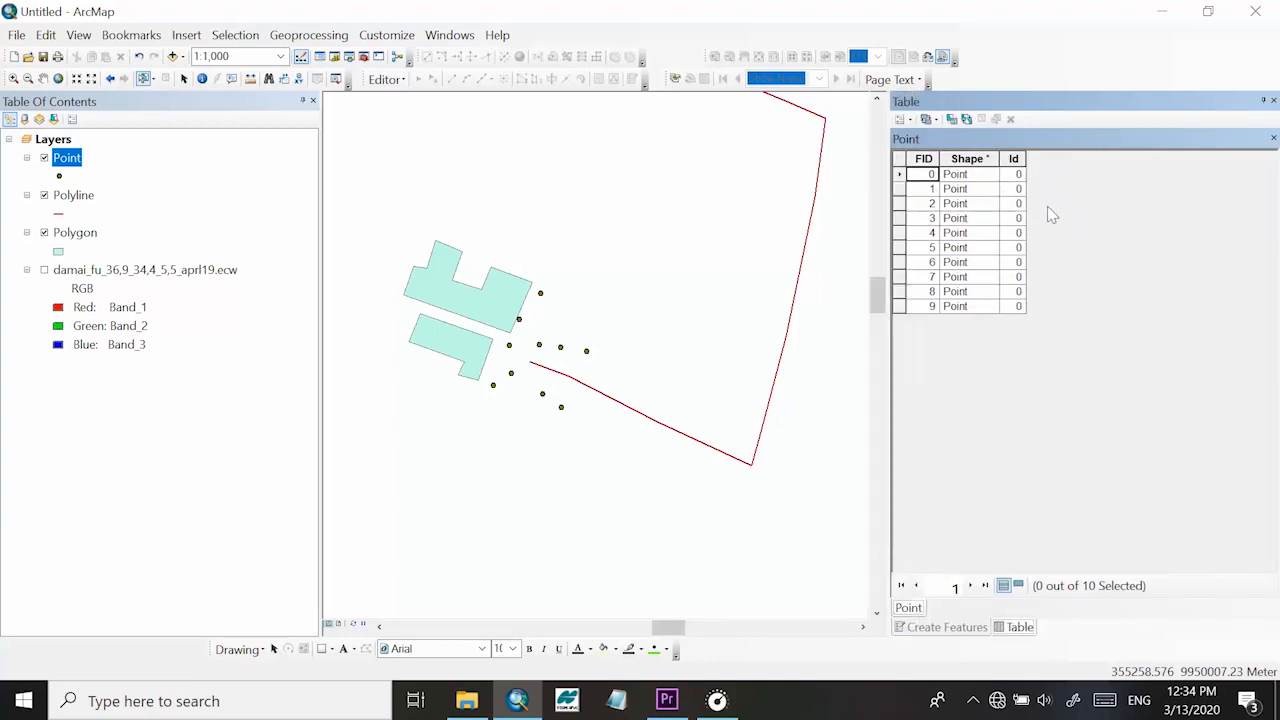
pyautogui.click(899, 175)
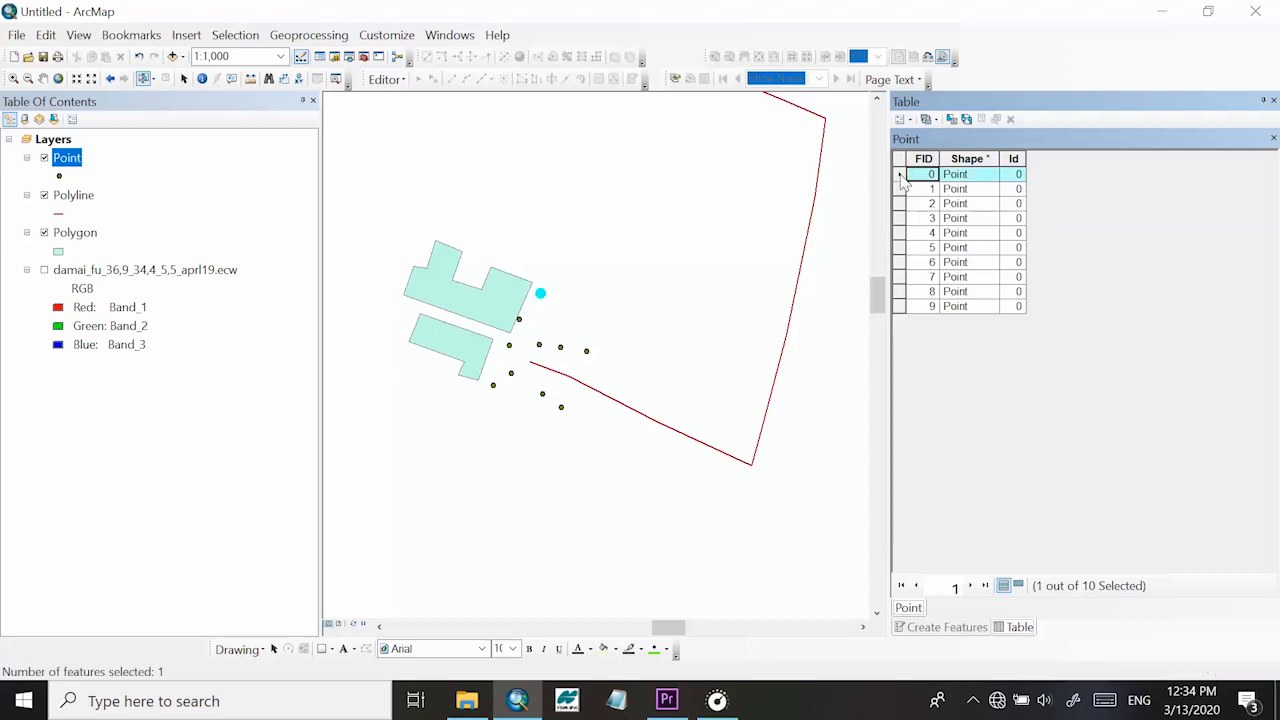
pyautogui.click(899, 189)
pyautogui.click(899, 203)
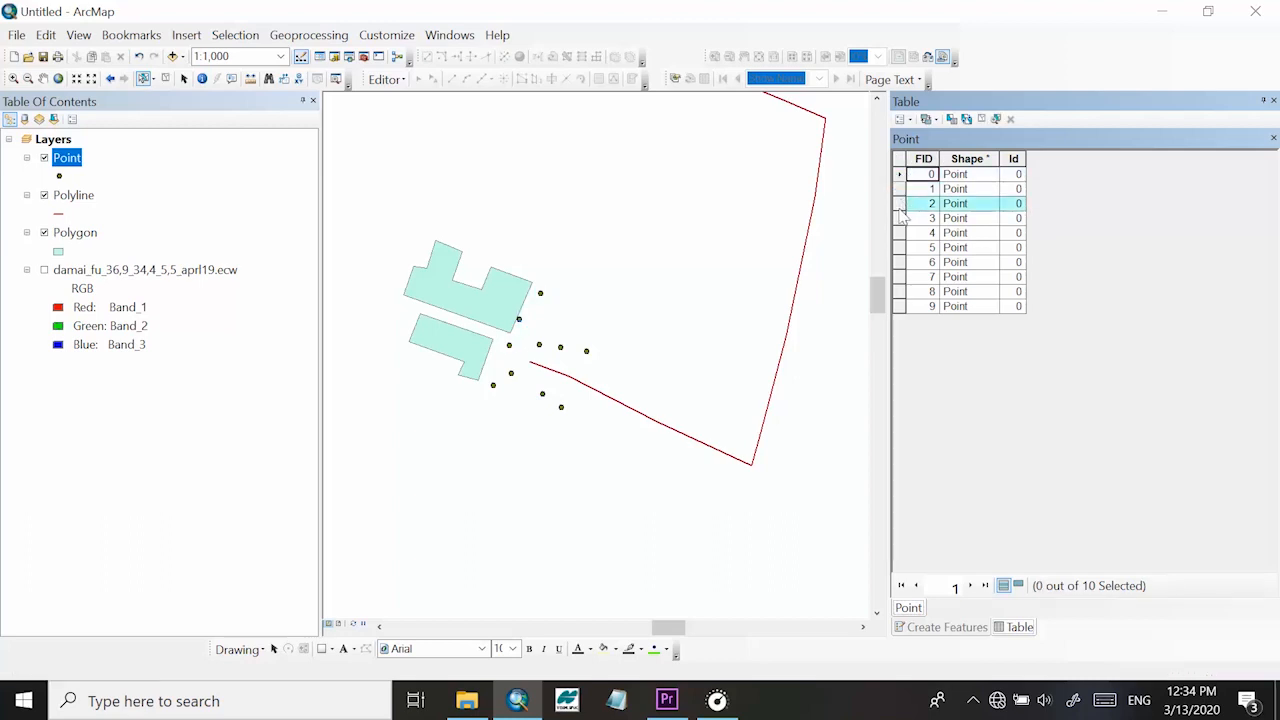
pyautogui.click(899, 218)
pyautogui.click(899, 277)
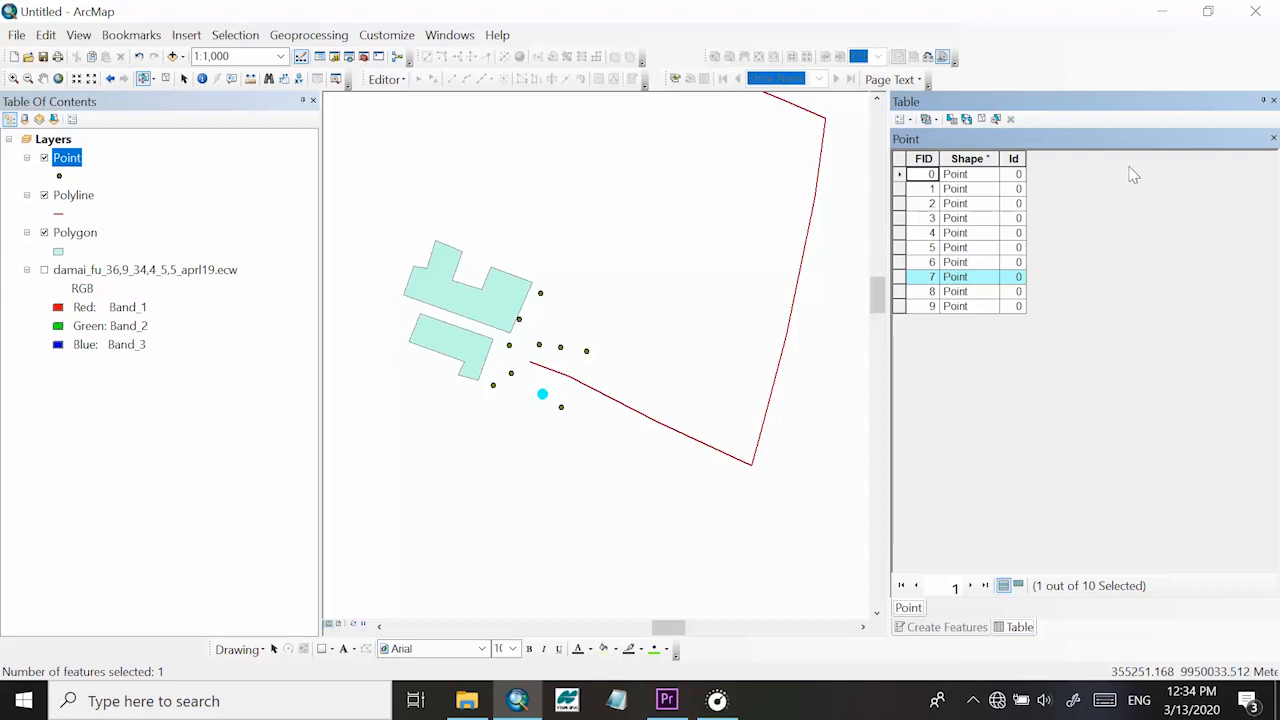
# Define a new field named Keterangan with the Text type for the Point attribute table
pyautogui.click(900, 120)
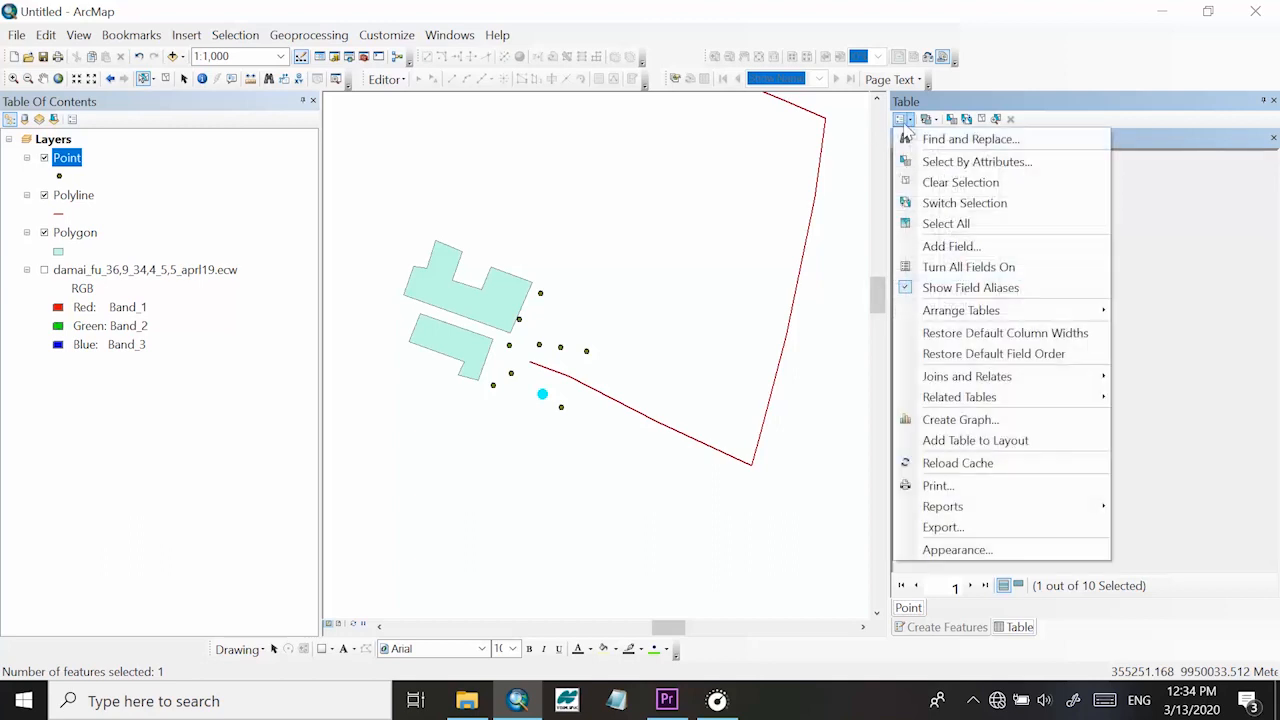
pyautogui.click(953, 248)
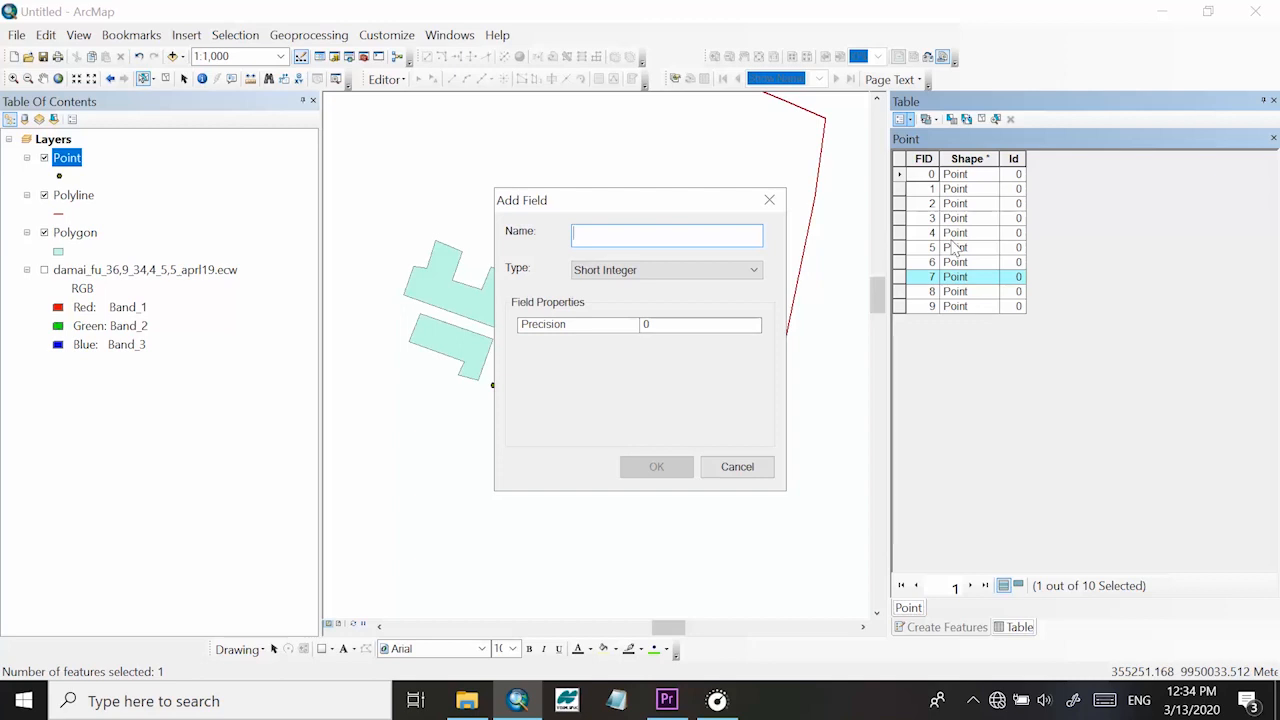
pyautogui.write('Keterangan')
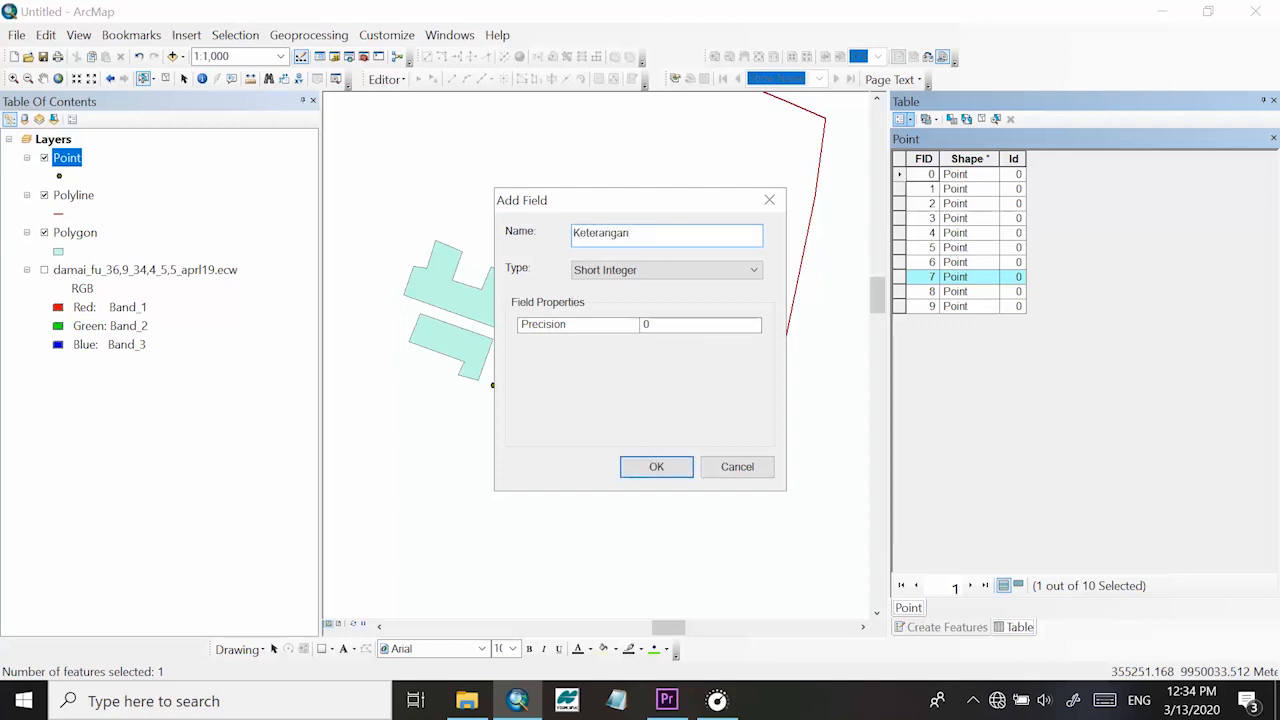
pyautogui.click(722, 271)
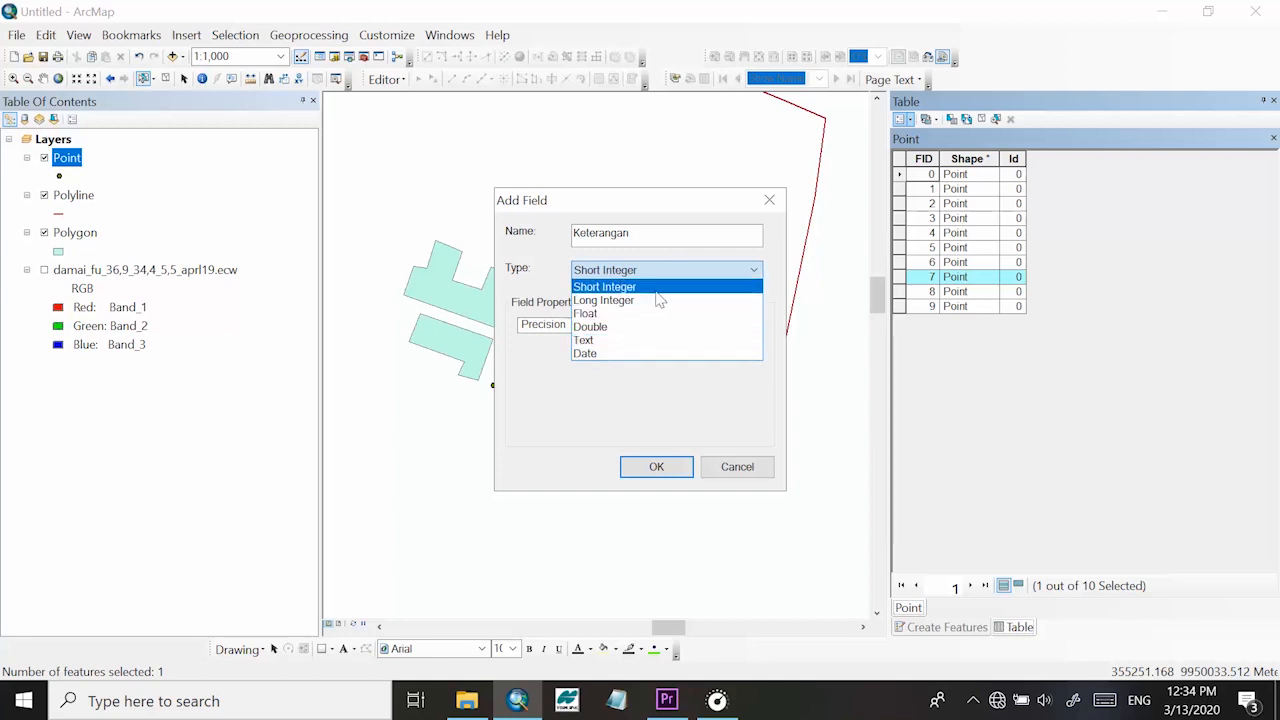
pyautogui.click(641, 346)
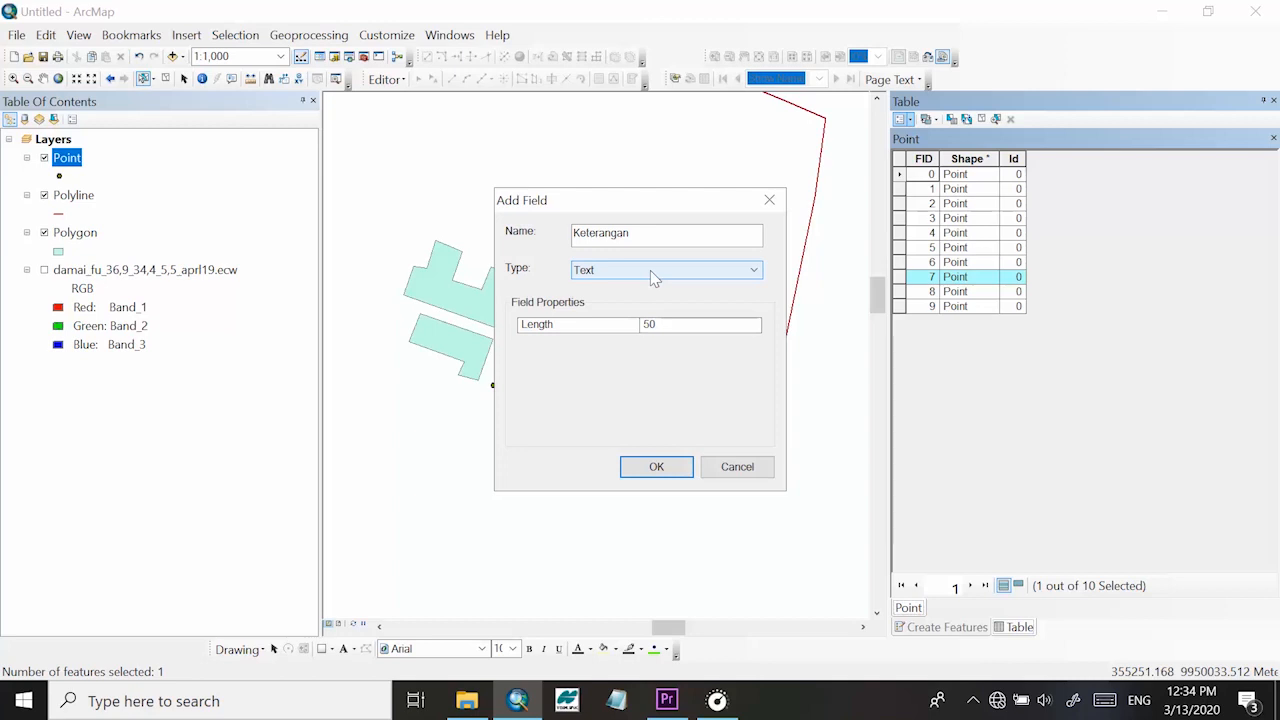
pyautogui.click(650, 270)
pyautogui.click(641, 330)
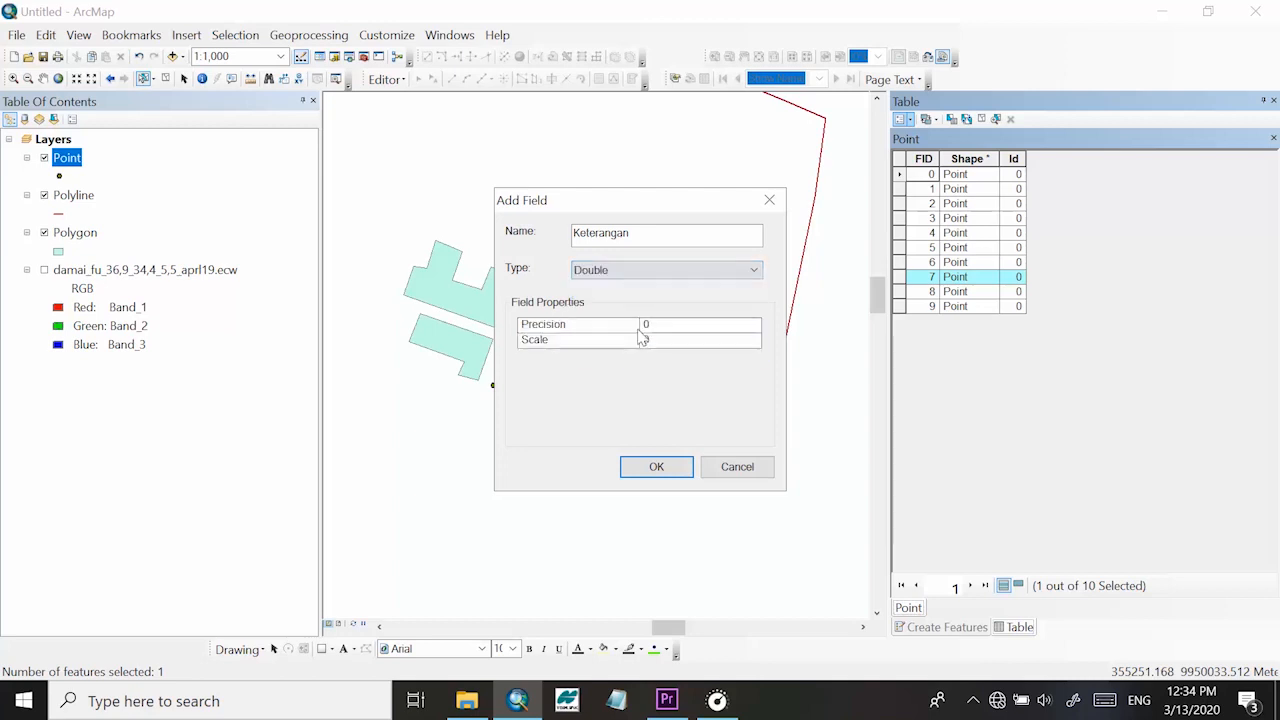
pyautogui.click(637, 272)
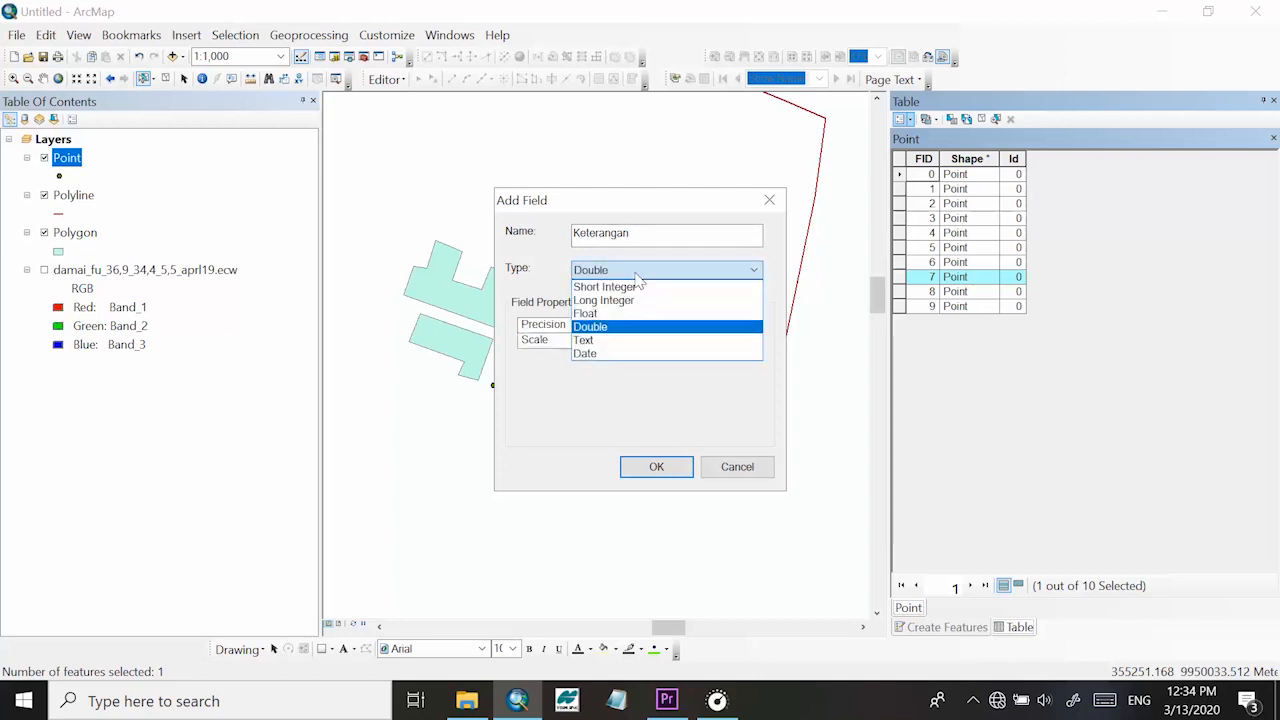
pyautogui.click(614, 340)
# Set the Keterangan field's length to 20, add it to the Point table and highlight its column
pyautogui.click(673, 325)
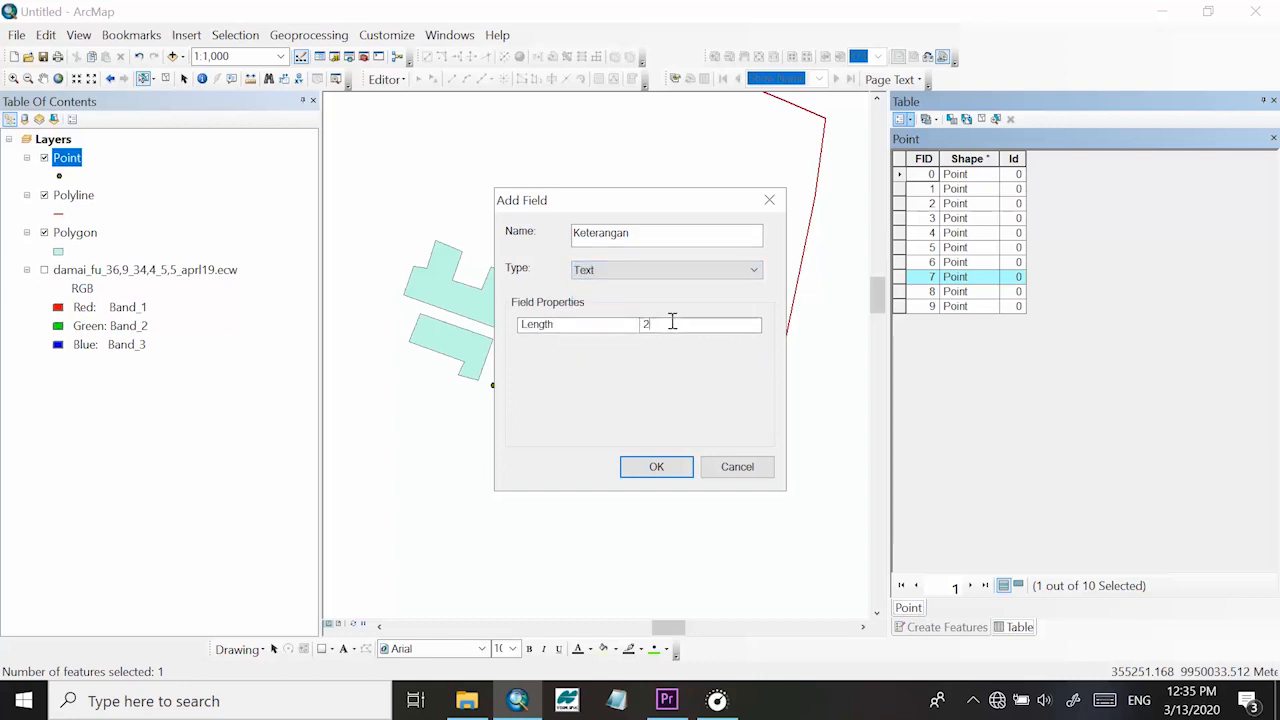
pyautogui.write('20')
pyautogui.click(656, 467)
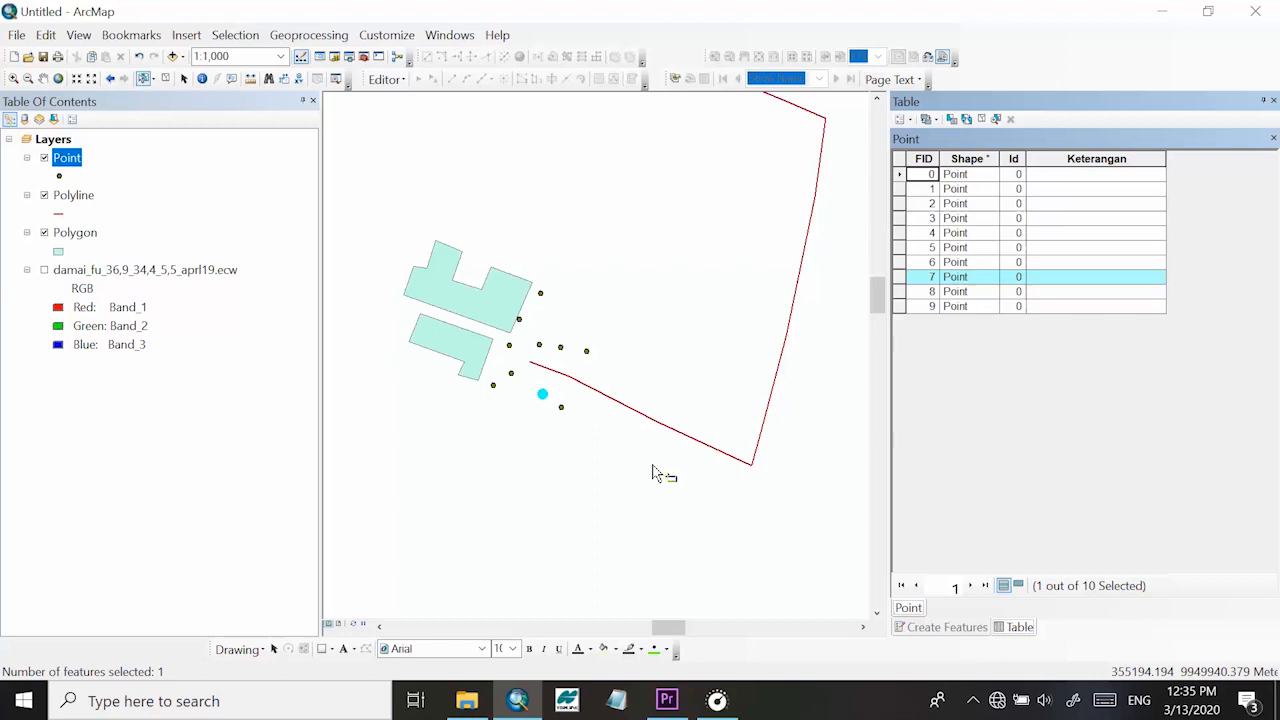
pyautogui.click(1095, 163)
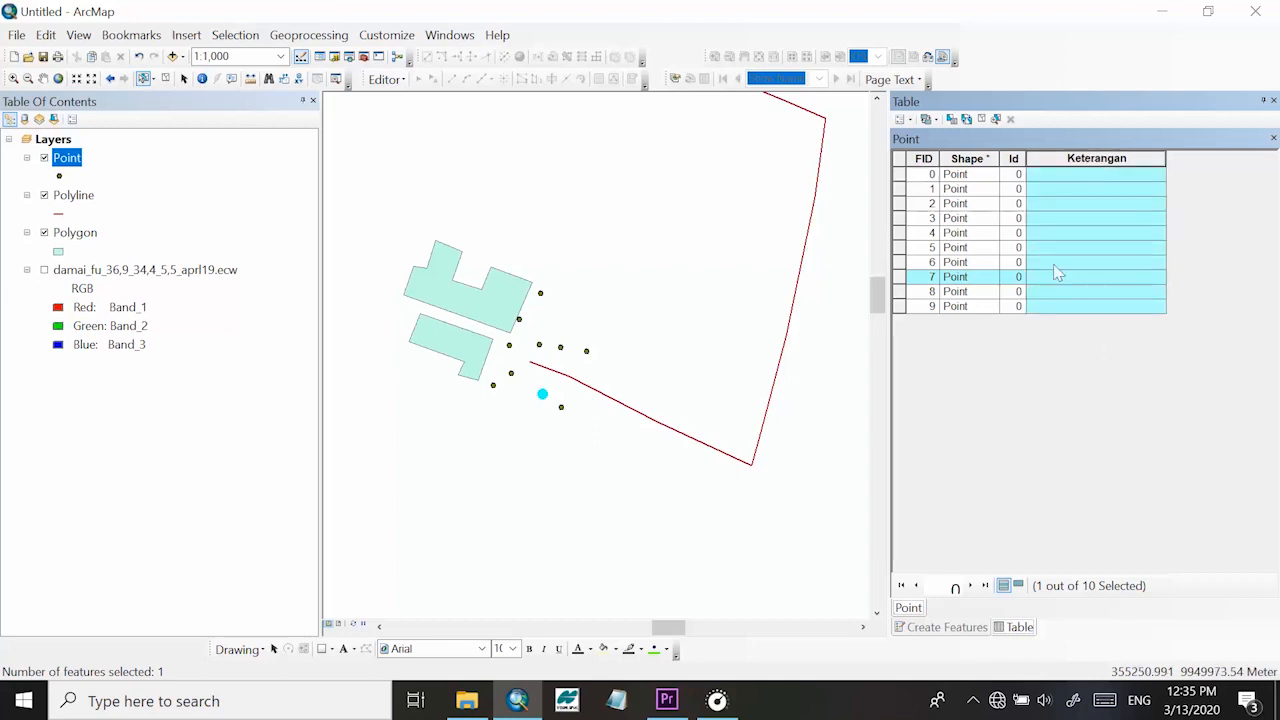
# Define another new field named Jumlah with the Double type for the Point attribute table
pyautogui.click(903, 119)
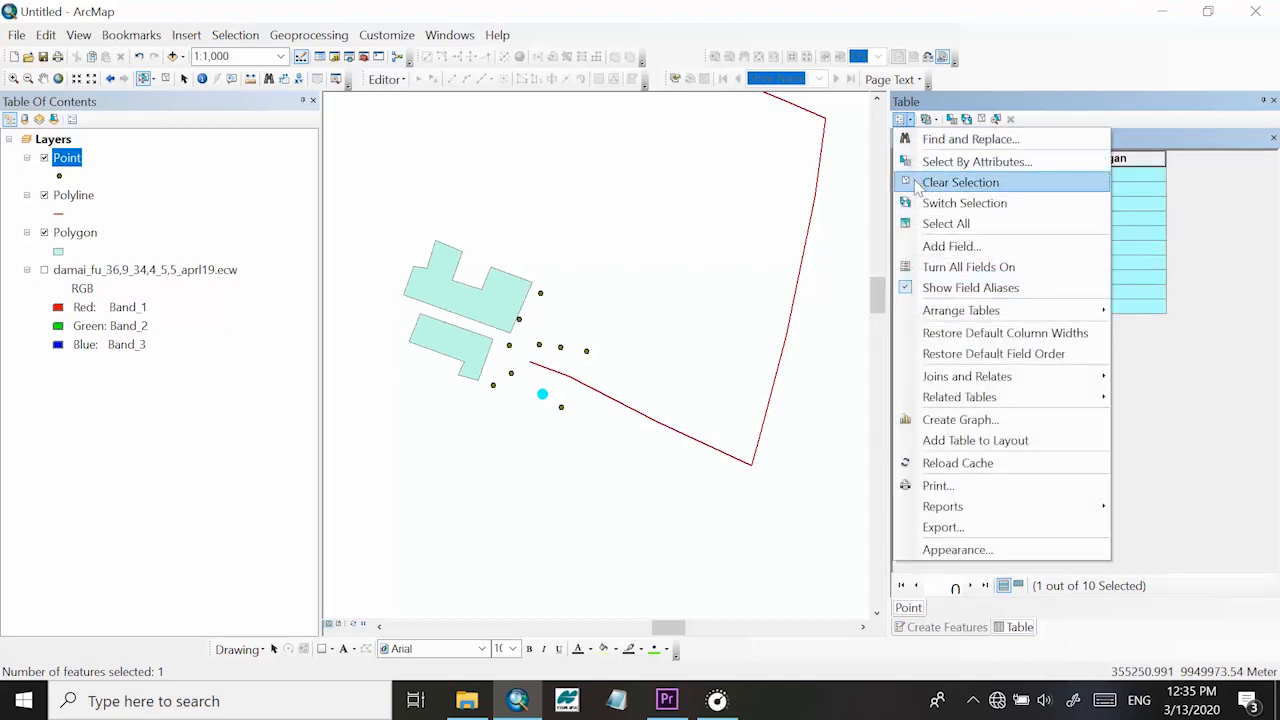
pyautogui.click(940, 248)
pyautogui.moveTo(689, 205); pyautogui.dragTo(940, 174)
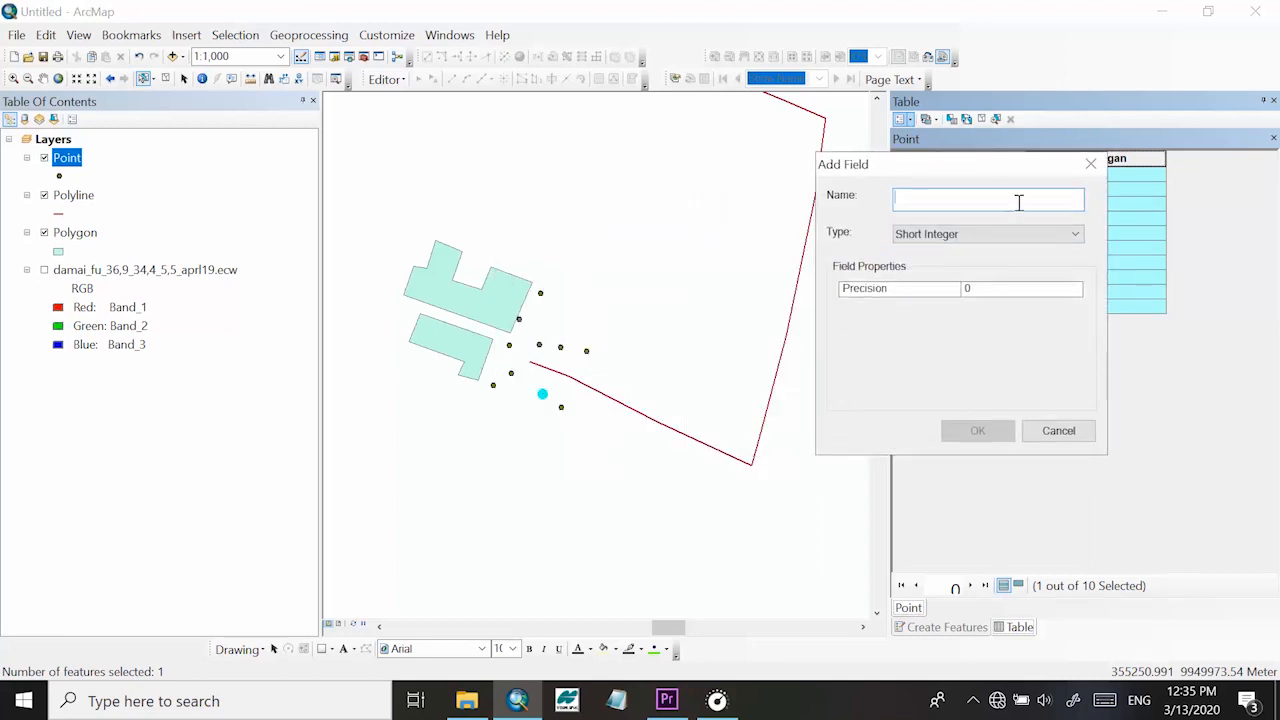
pyautogui.write('Jumla')
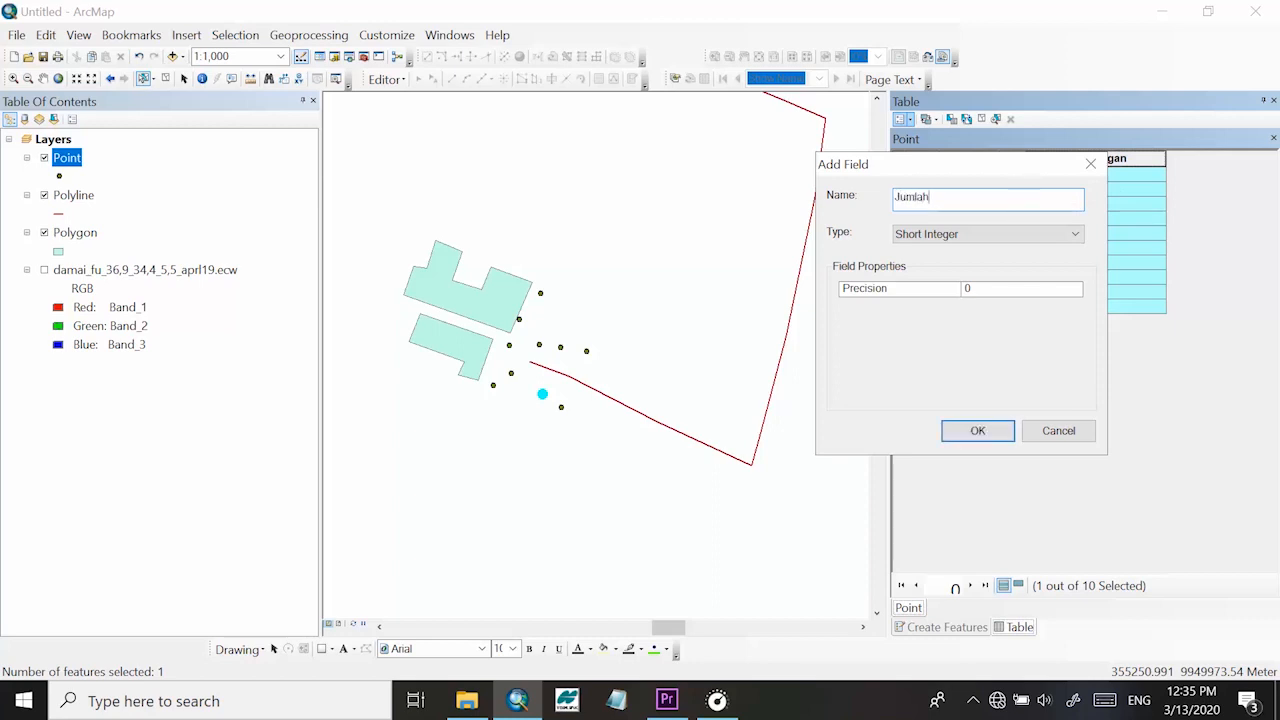
pyautogui.write('h')
pyautogui.click(986, 237)
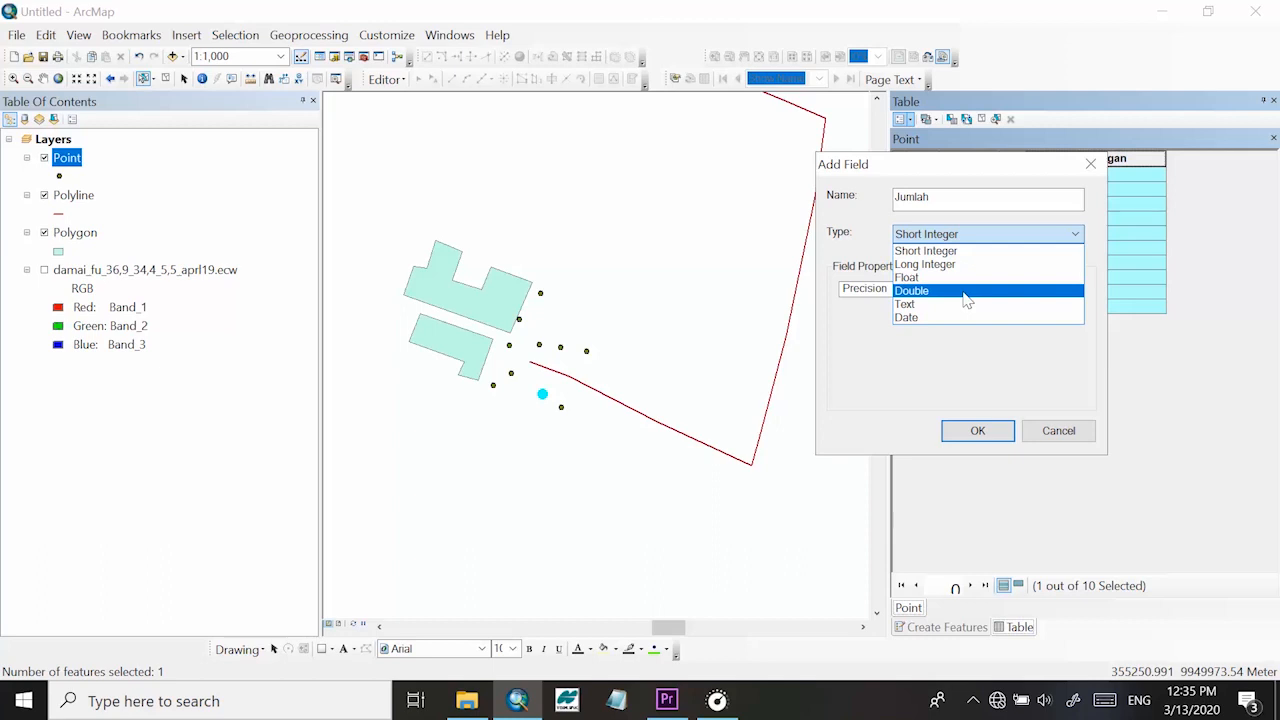
pyautogui.click(967, 291)
pyautogui.click(1004, 290)
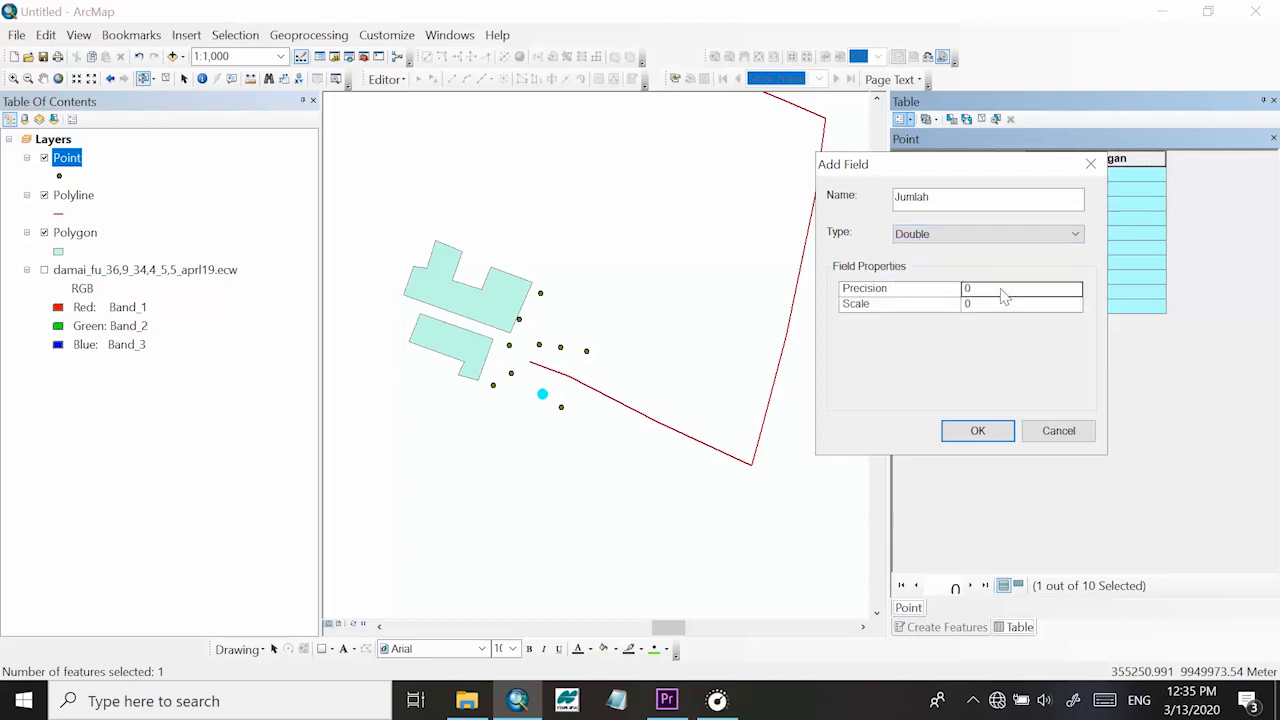
pyautogui.write('10')
pyautogui.click(997, 305)
pyautogui.write('2')
pyautogui.click(995, 289)
pyautogui.click(996, 305)
pyautogui.click(1000, 291)
pyautogui.click(1003, 311)
pyautogui.click(1009, 234)
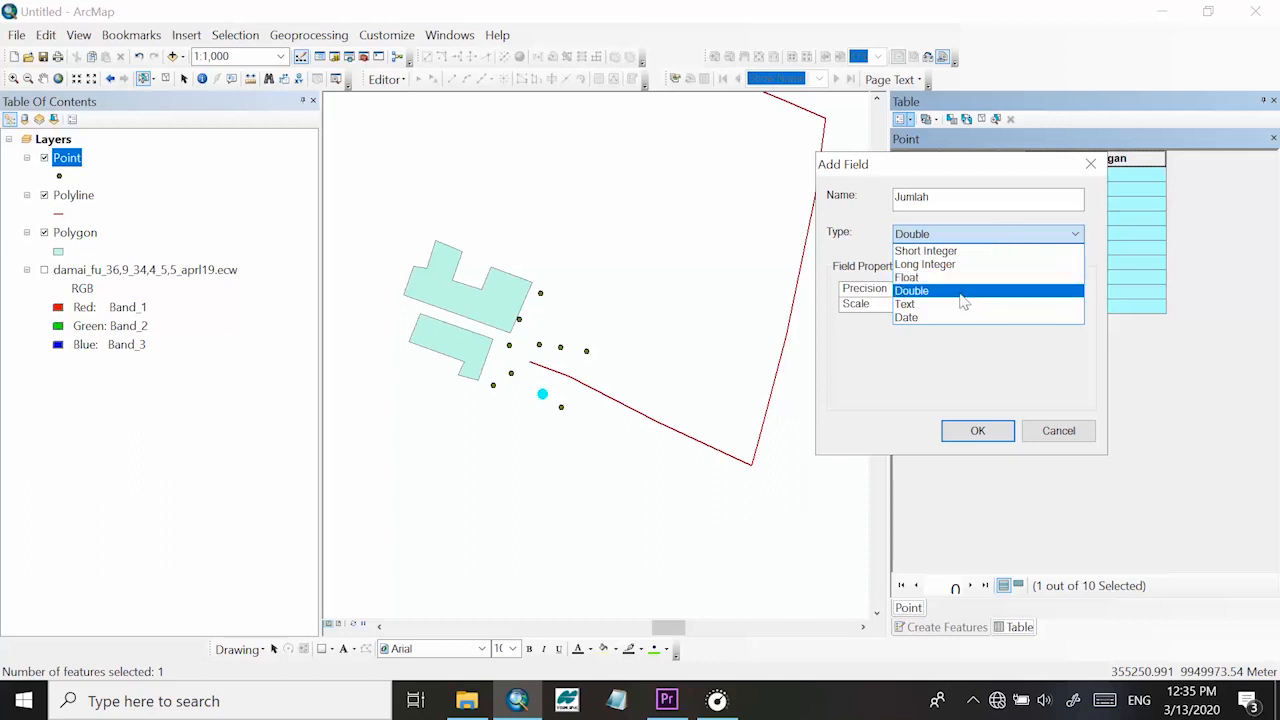
pyautogui.click(961, 291)
pyautogui.click(969, 234)
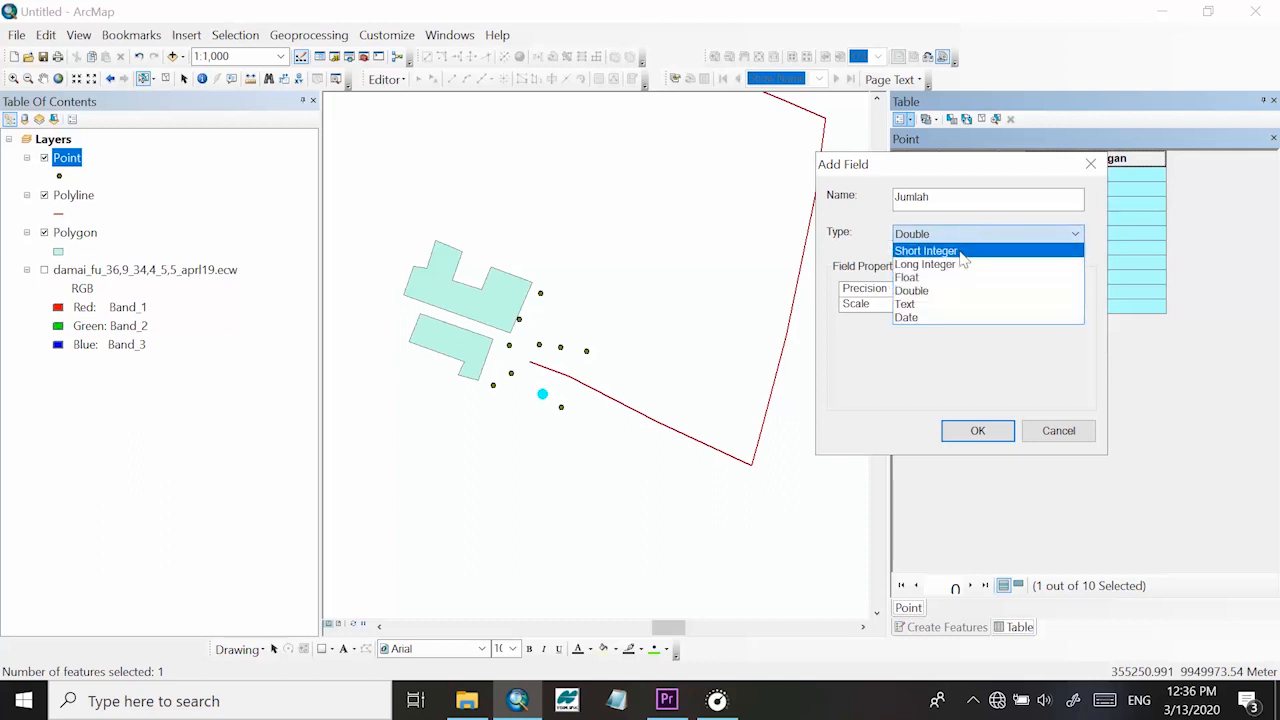
pyautogui.click(951, 304)
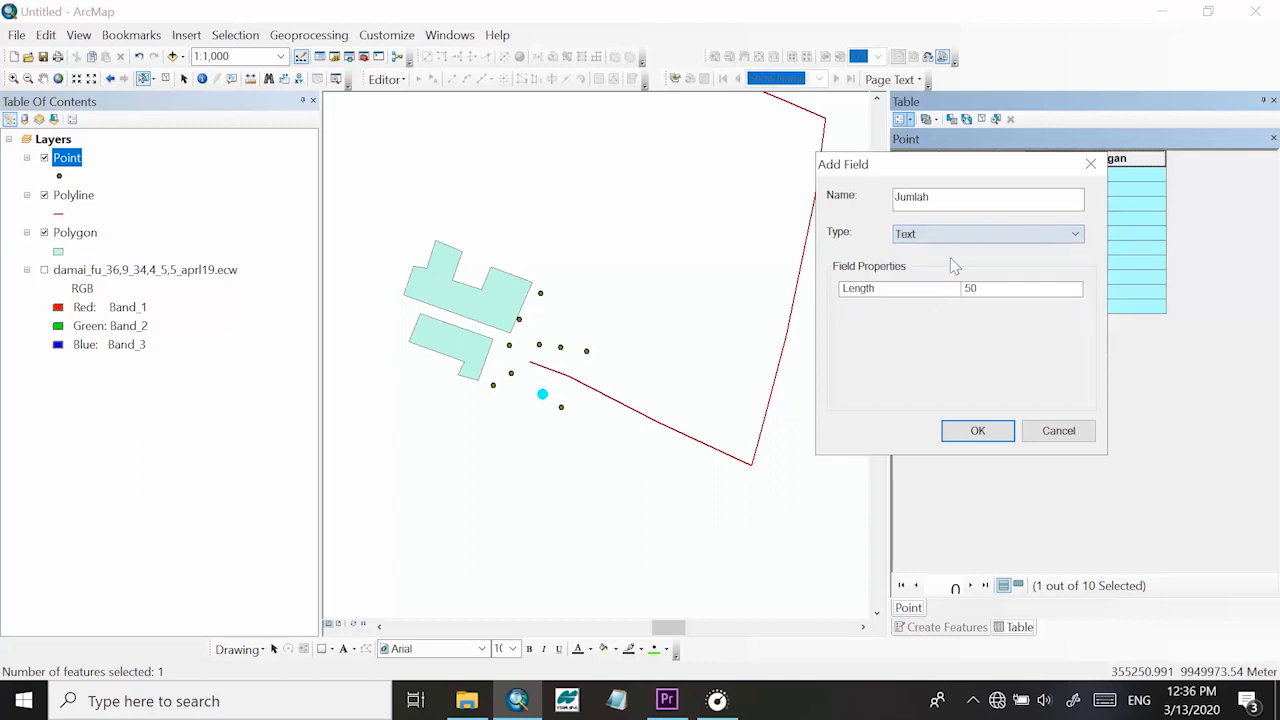
pyautogui.click(955, 234)
pyautogui.click(952, 291)
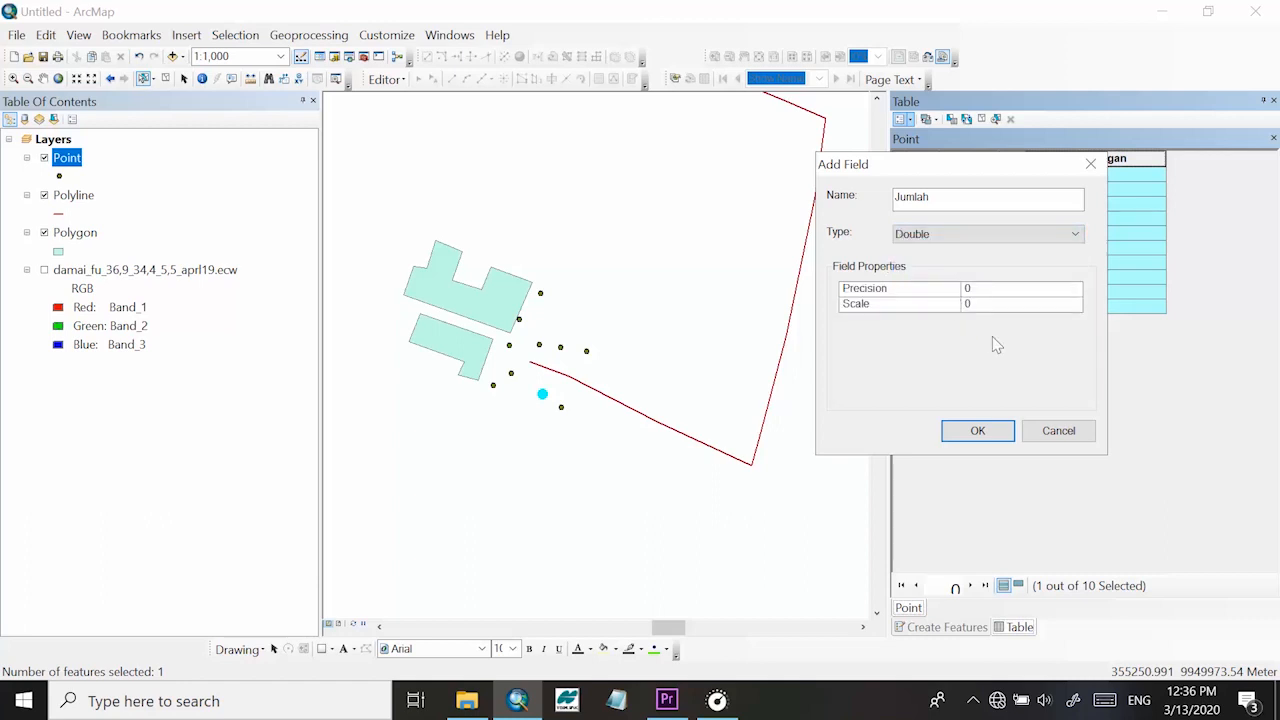
# Set the Jumlah field's precision to 10 and scale to 2, and add it to the Point table
pyautogui.click(1010, 290)
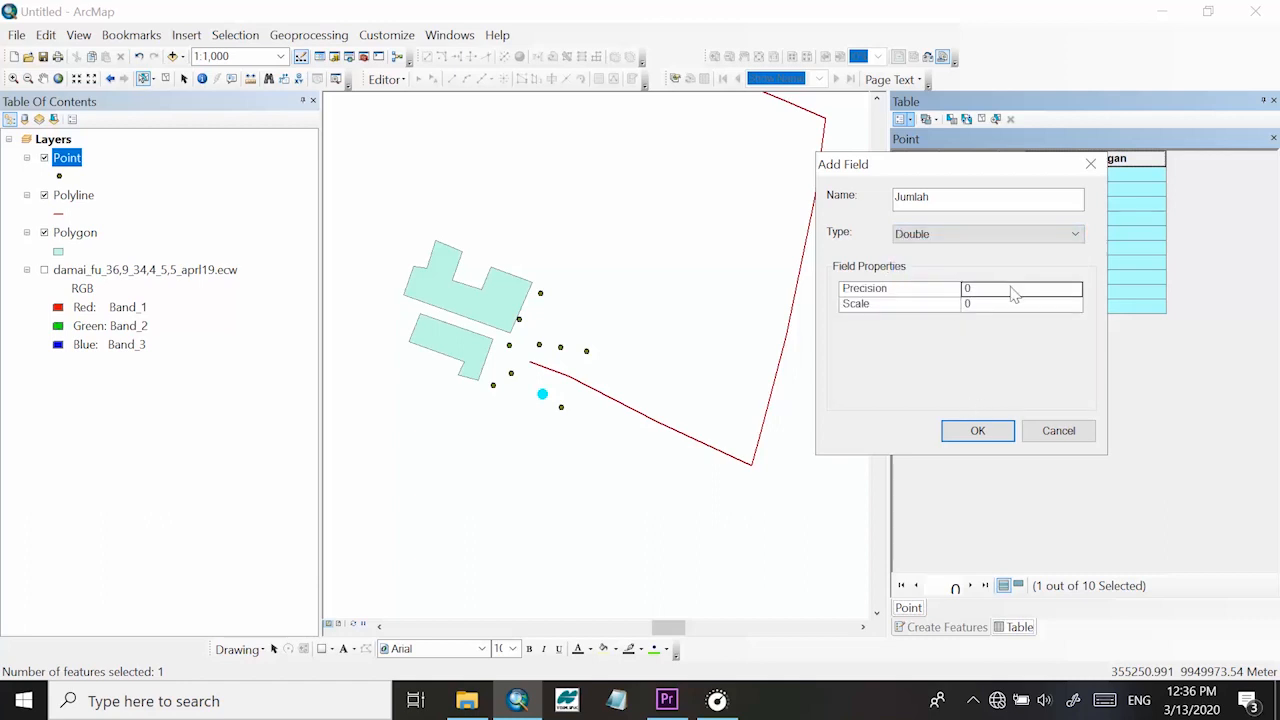
pyautogui.write('10')
pyautogui.press('Tab')
pyautogui.write('2')
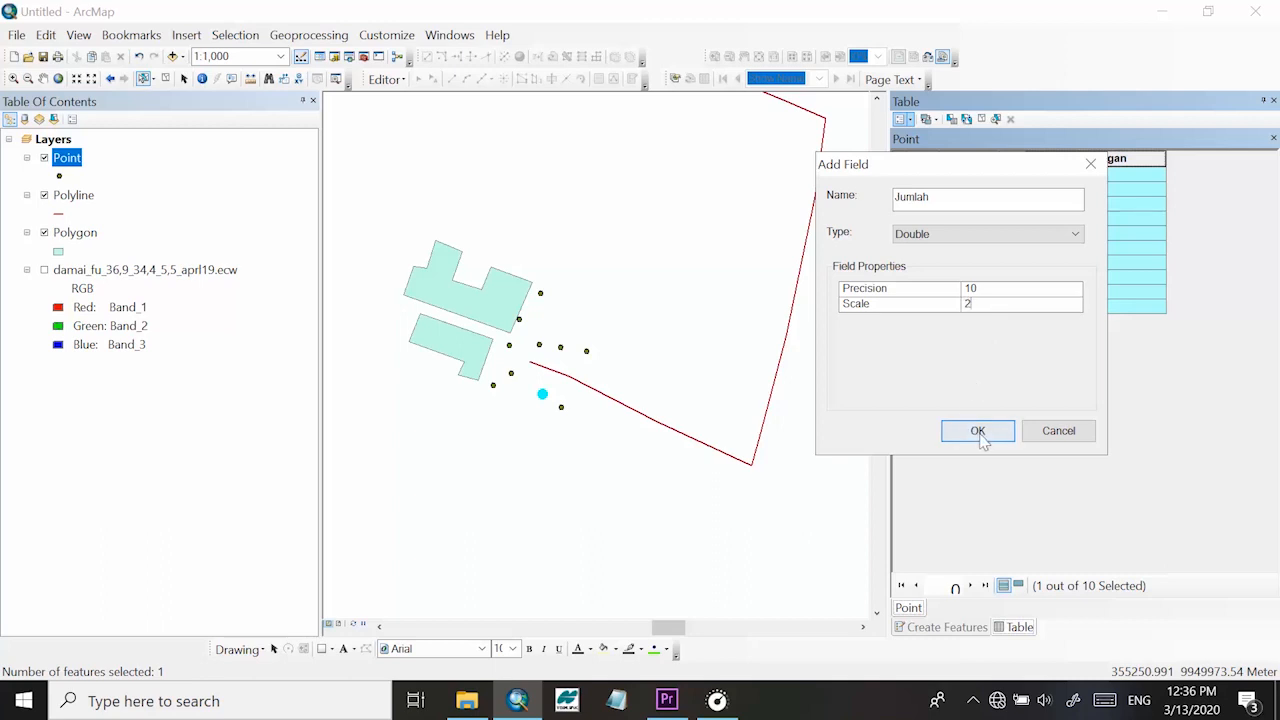
pyautogui.click(978, 431)
# Examine the new Keterangan and Jumlah columns in the Point attribute table
pyautogui.click(1181, 237)
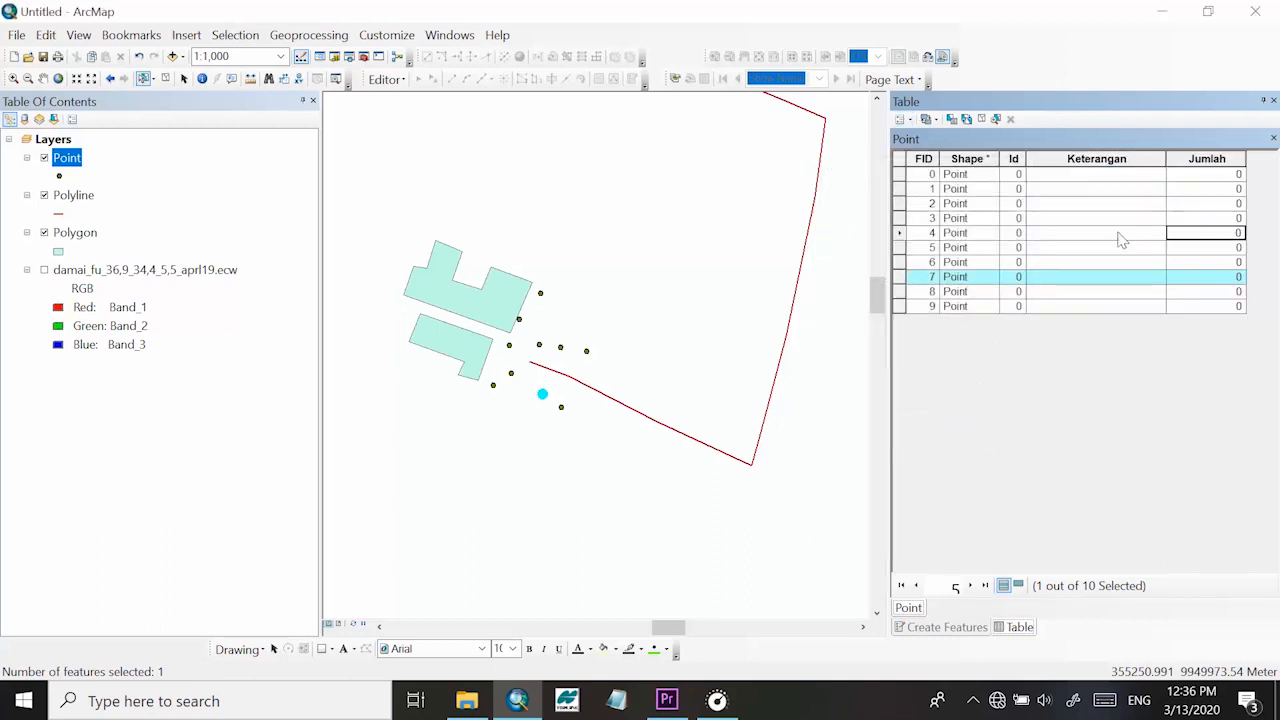
pyautogui.click(1120, 237)
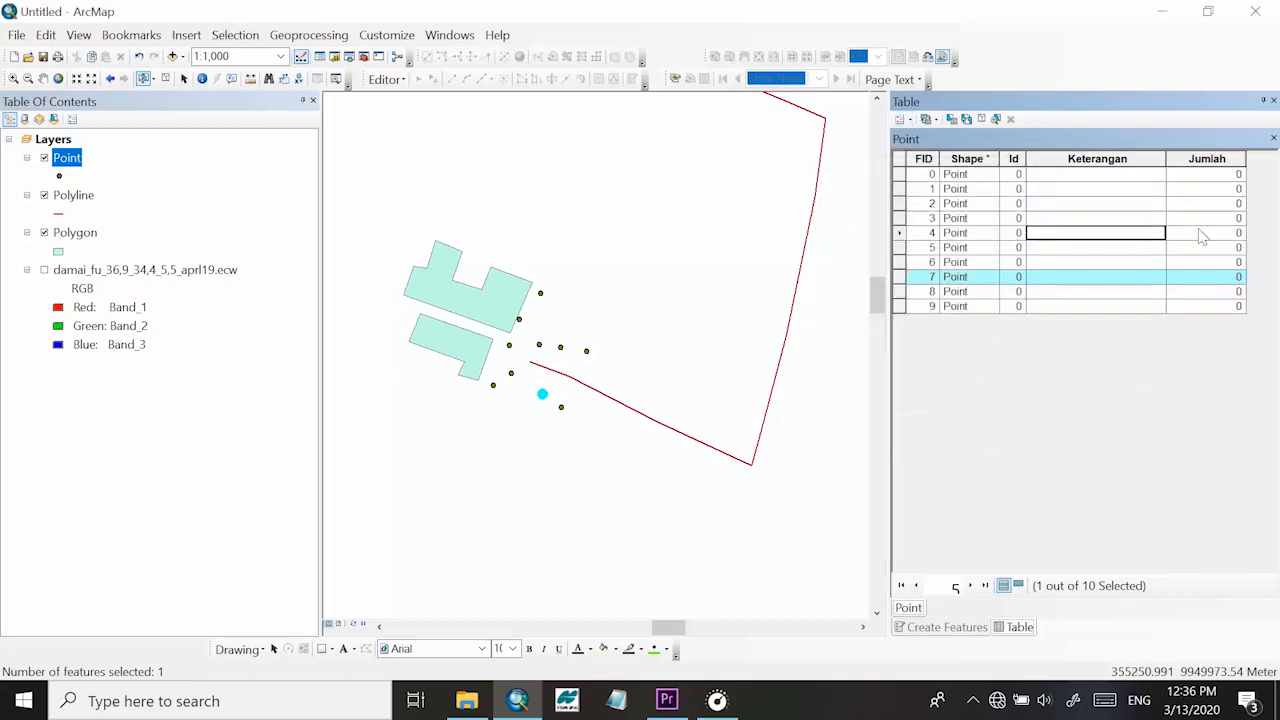
pyautogui.rightClick(1193, 162)
pyautogui.click(1185, 163)
pyautogui.click(1090, 159)
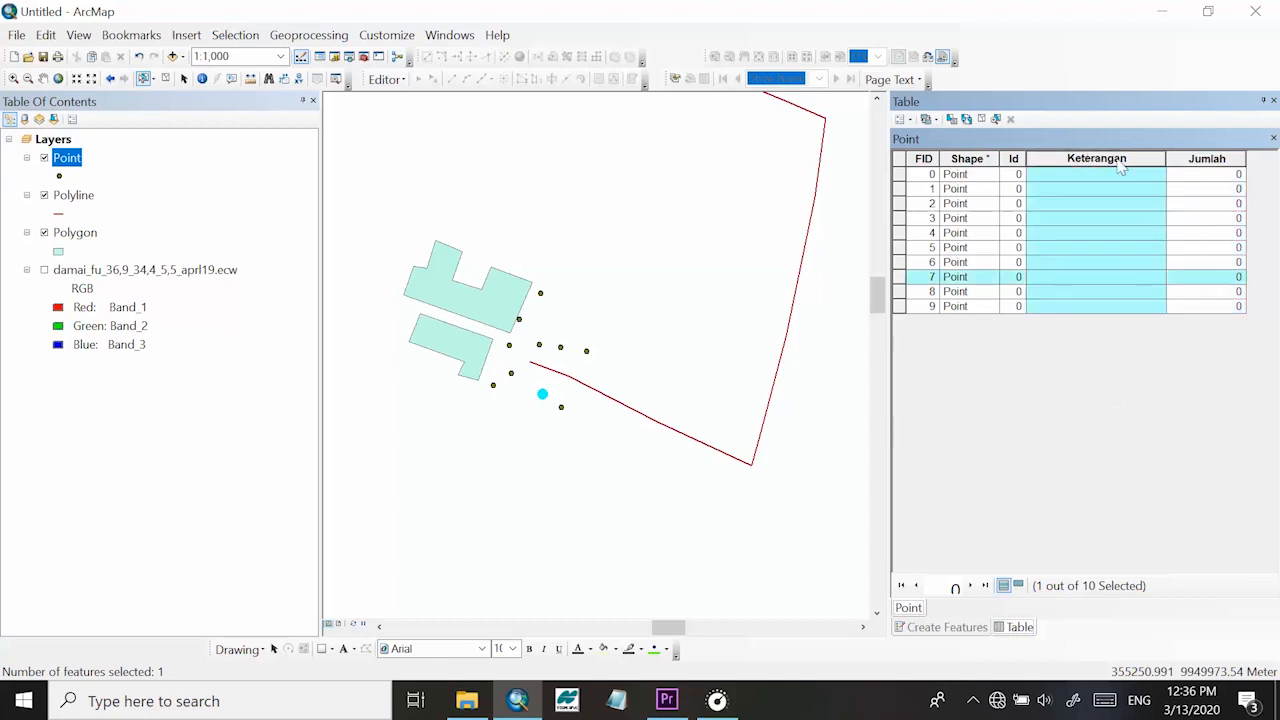
pyautogui.click(1190, 160)
pyautogui.click(1200, 159)
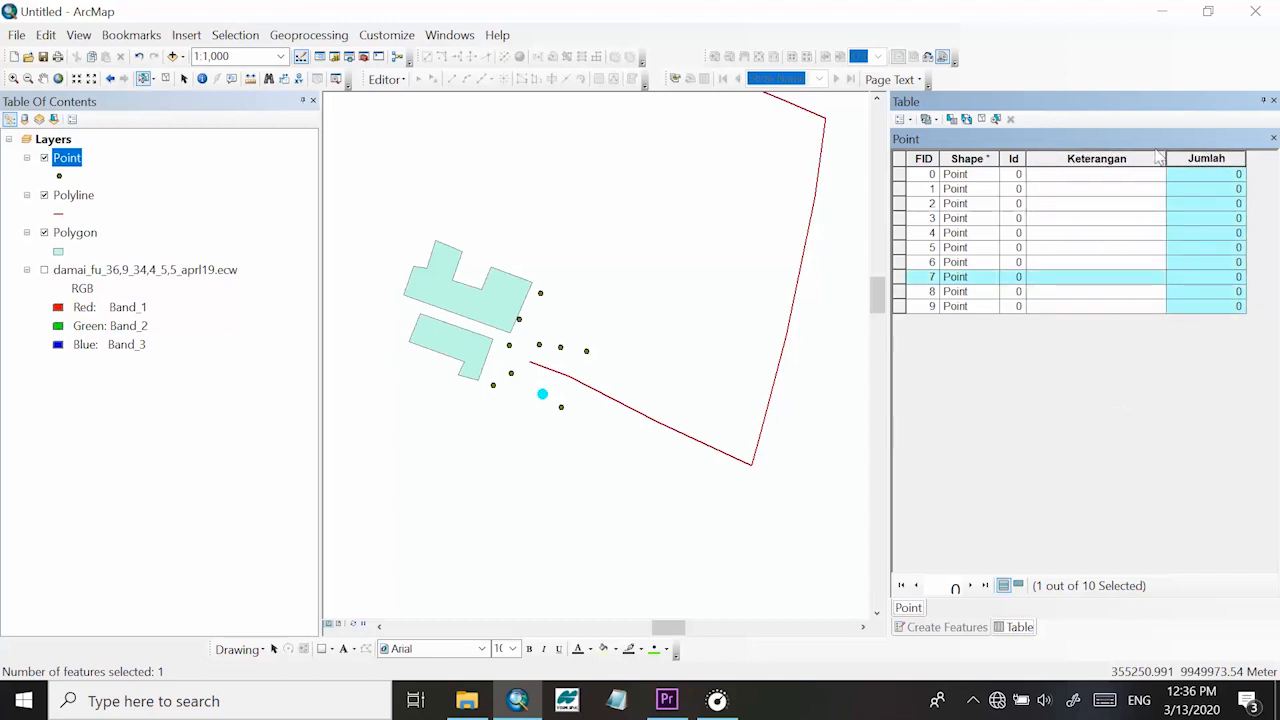
pyautogui.click(1066, 157)
# Select the FID 0 record in the Point table and start an edit session on the Point layer
pyautogui.click(904, 174)
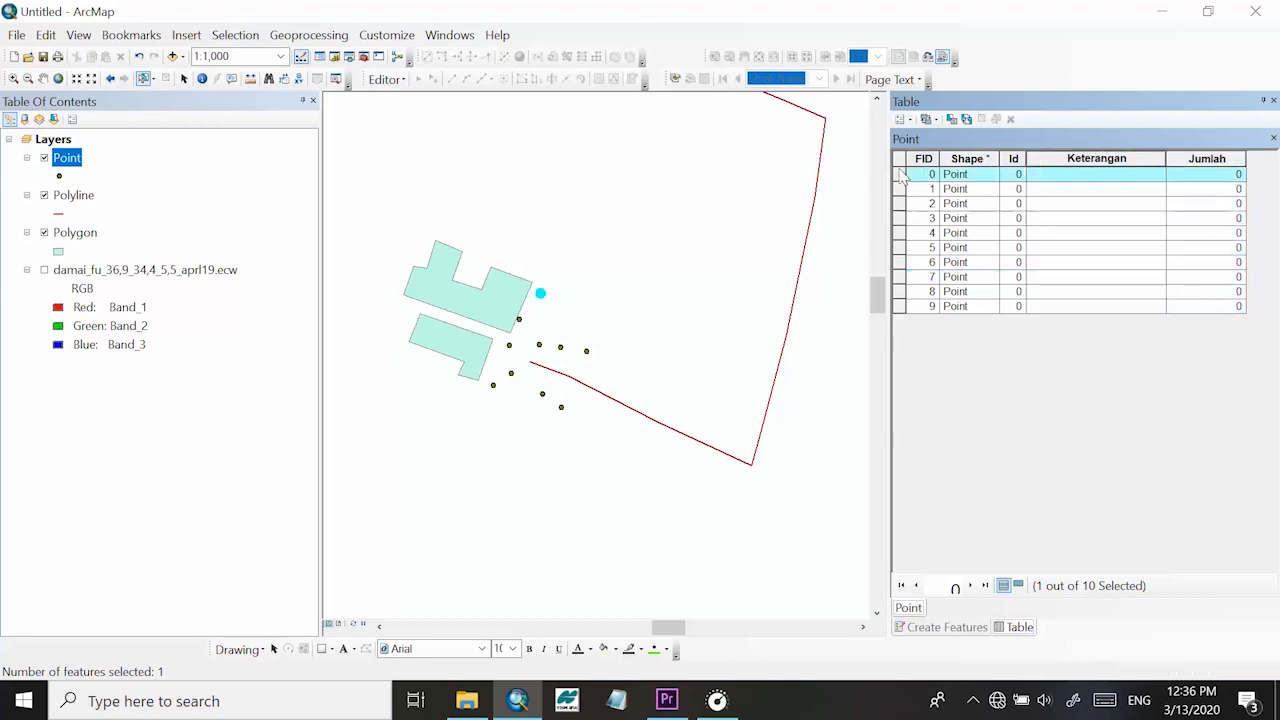
pyautogui.click(1070, 190)
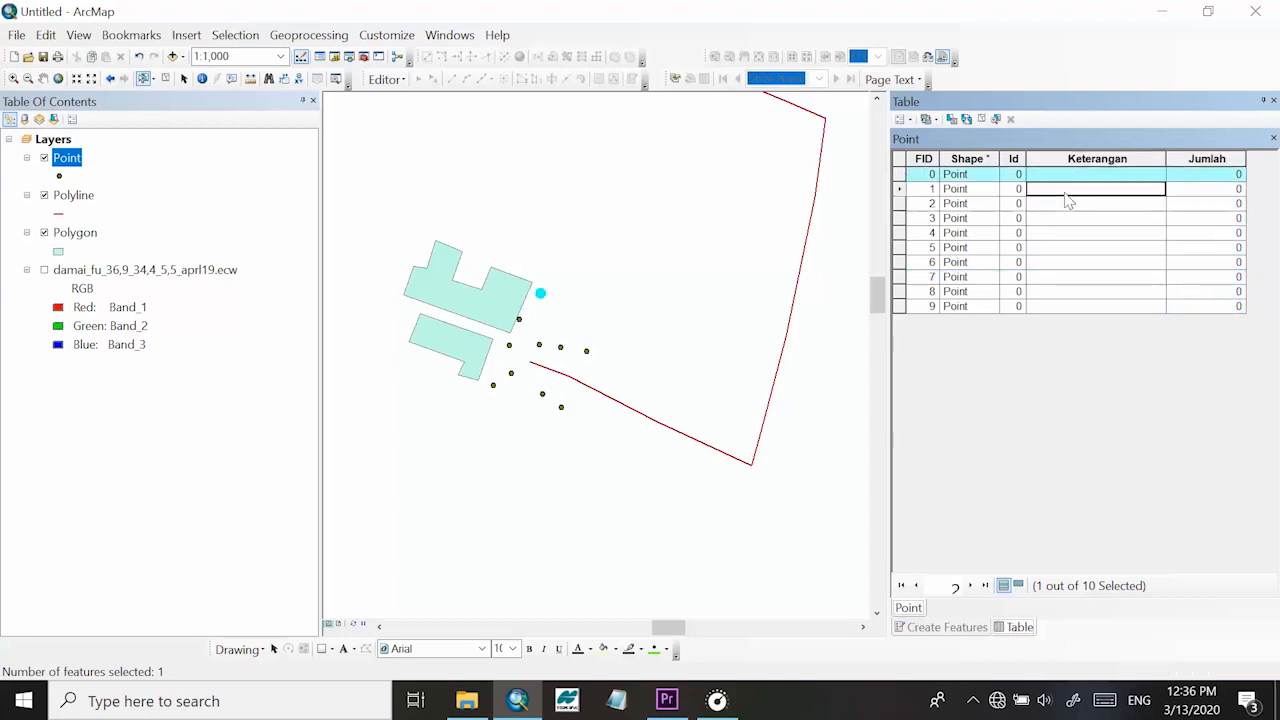
pyautogui.click(66, 165)
pyautogui.rightClick(66, 163)
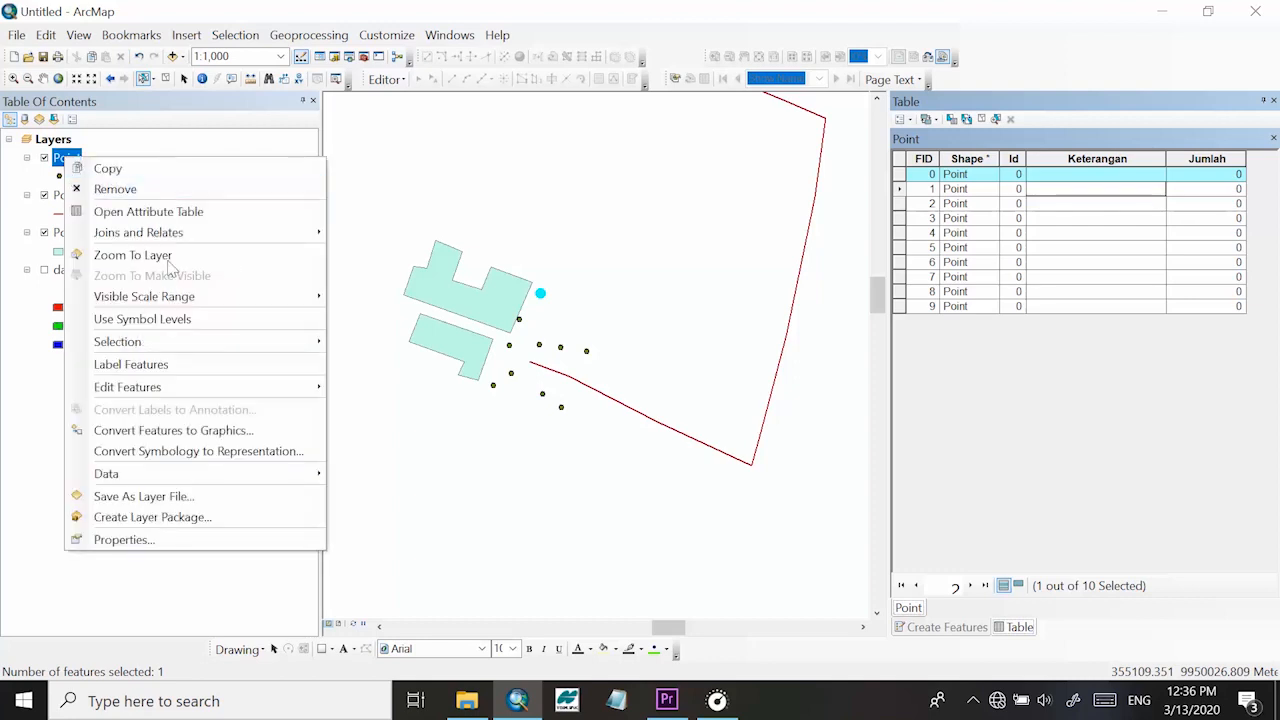
pyautogui.moveTo(300, 387)
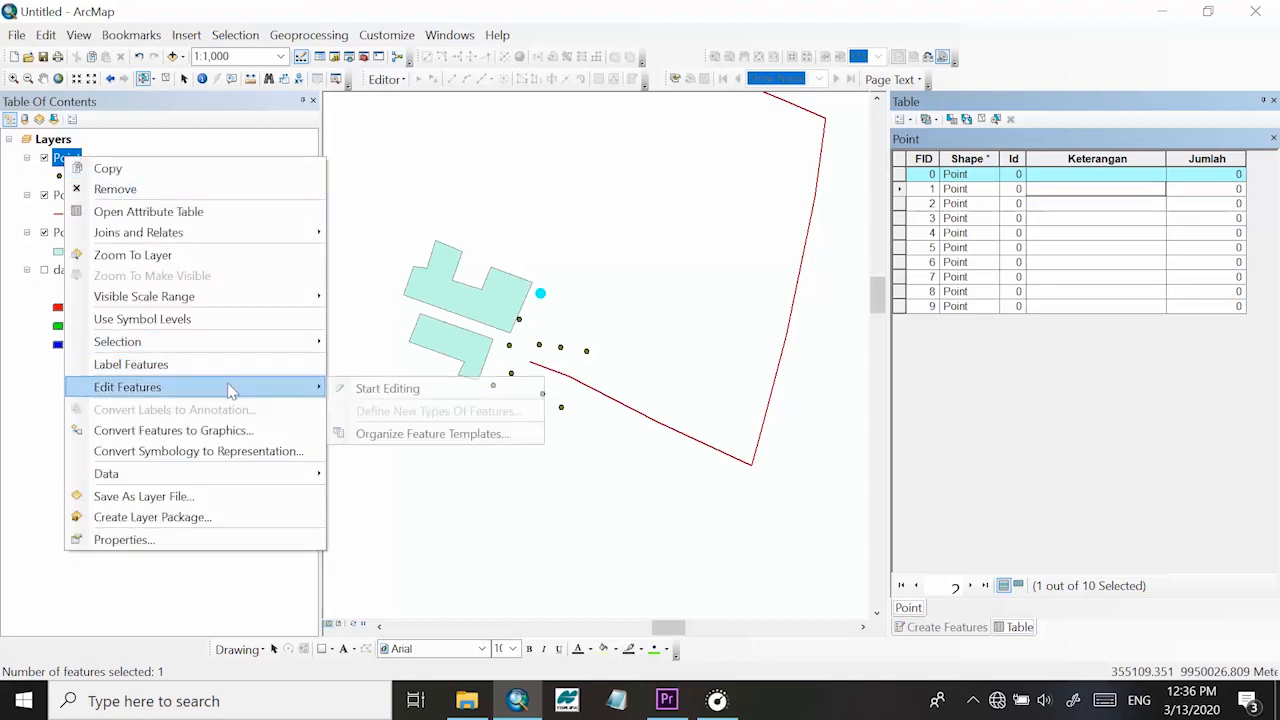
pyautogui.click(371, 389)
pyautogui.scroll(2, 493, 324)
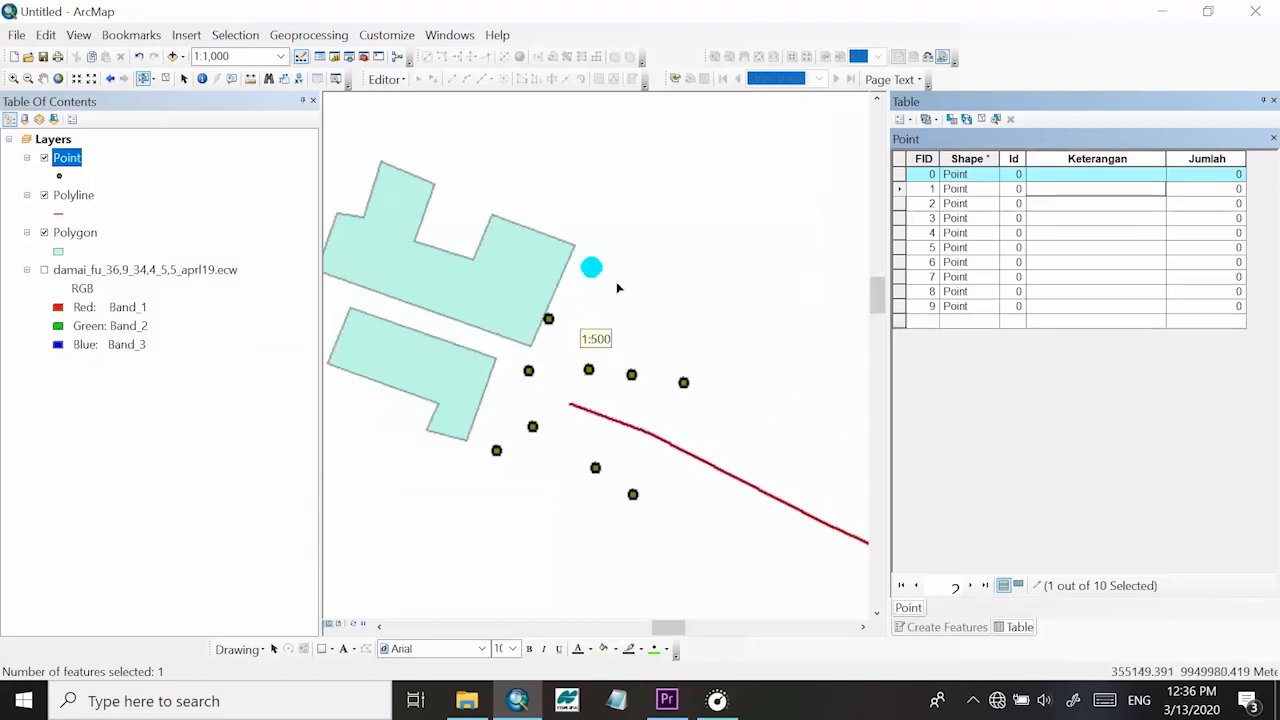
pyautogui.moveTo(572, 256); pyautogui.dragTo(610, 293)
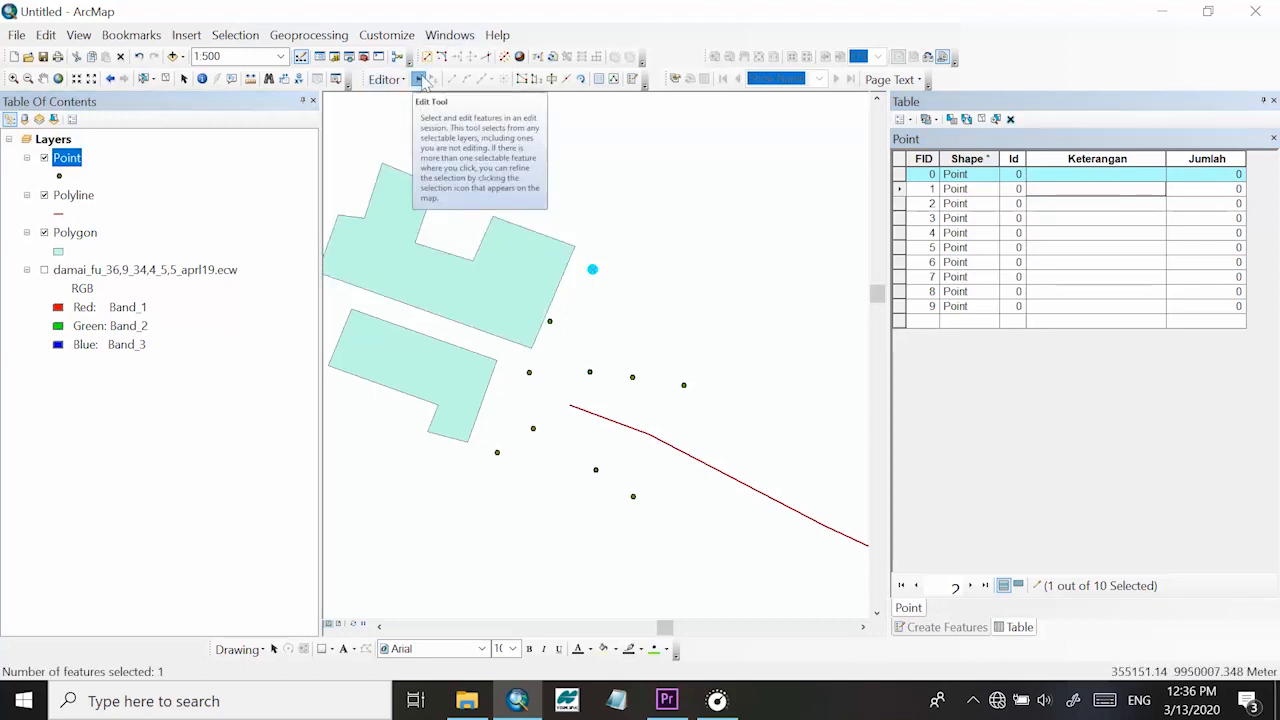
# Try moving the selected FID 0 point a short distance southeast with the Edit tool and undo the move
pyautogui.click(421, 82)
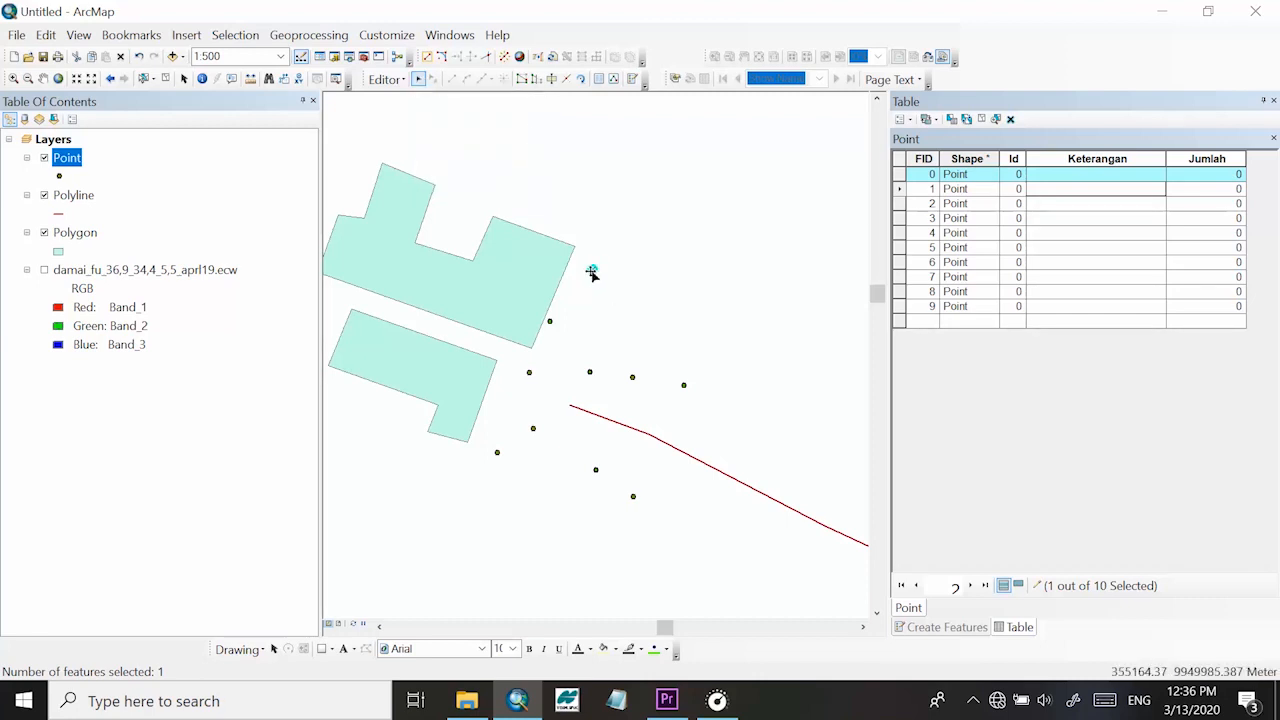
pyautogui.moveTo(592, 271); pyautogui.dragTo(628, 291)
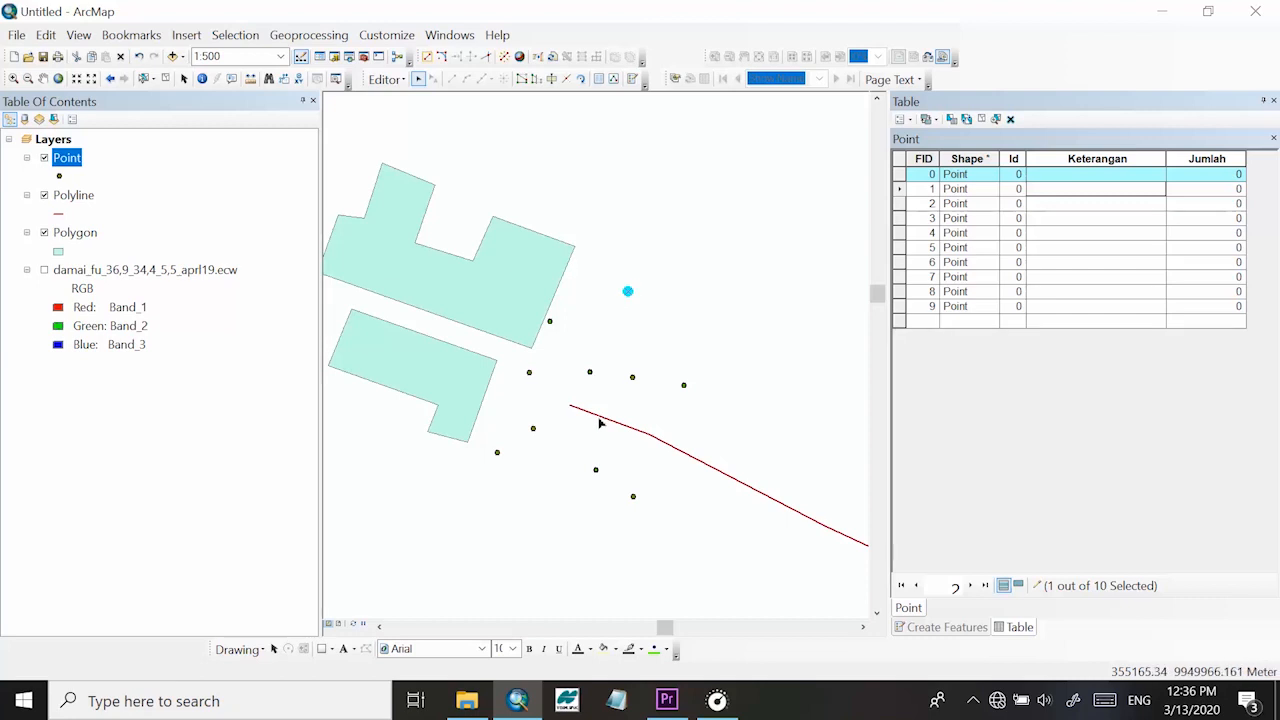
pyautogui.hotkey('ctrl', 'z')
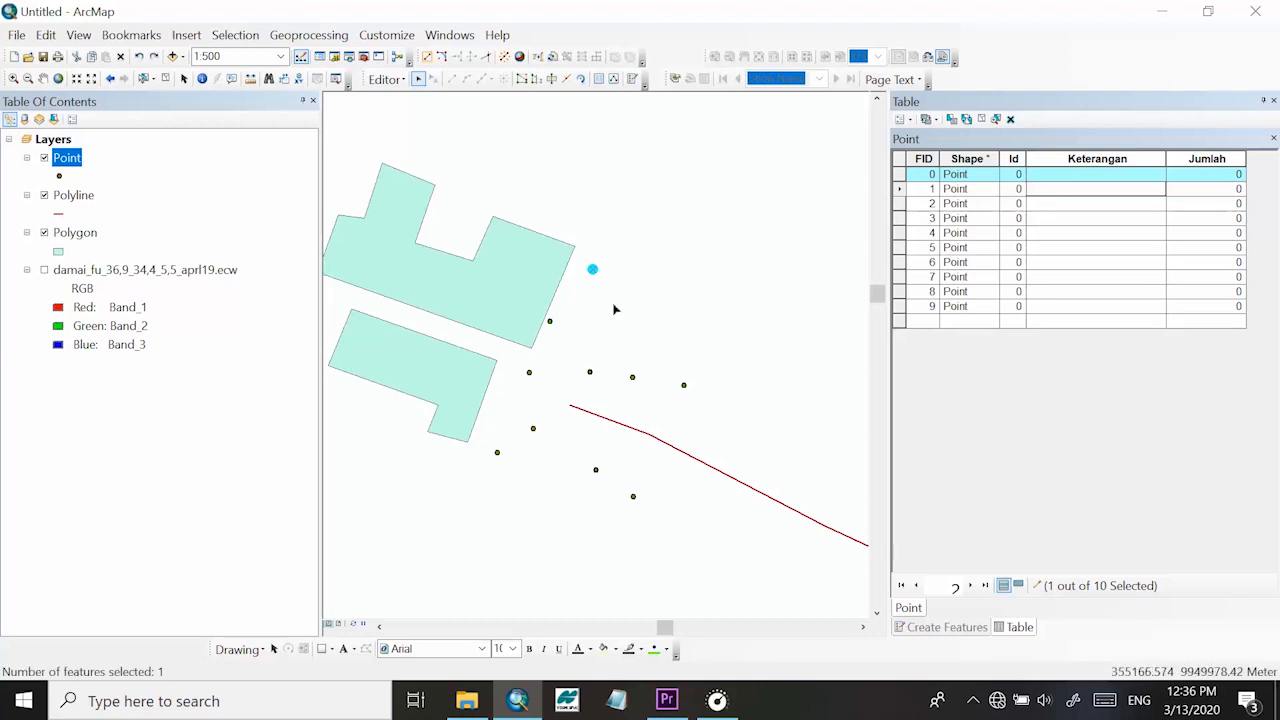
# Try moving the FID 0 point farther east with the Edit tool, undo that move and clear the selection
pyautogui.click(144, 79)
pyautogui.click(575, 247)
pyautogui.moveTo(565, 245); pyautogui.dragTo(628, 287)
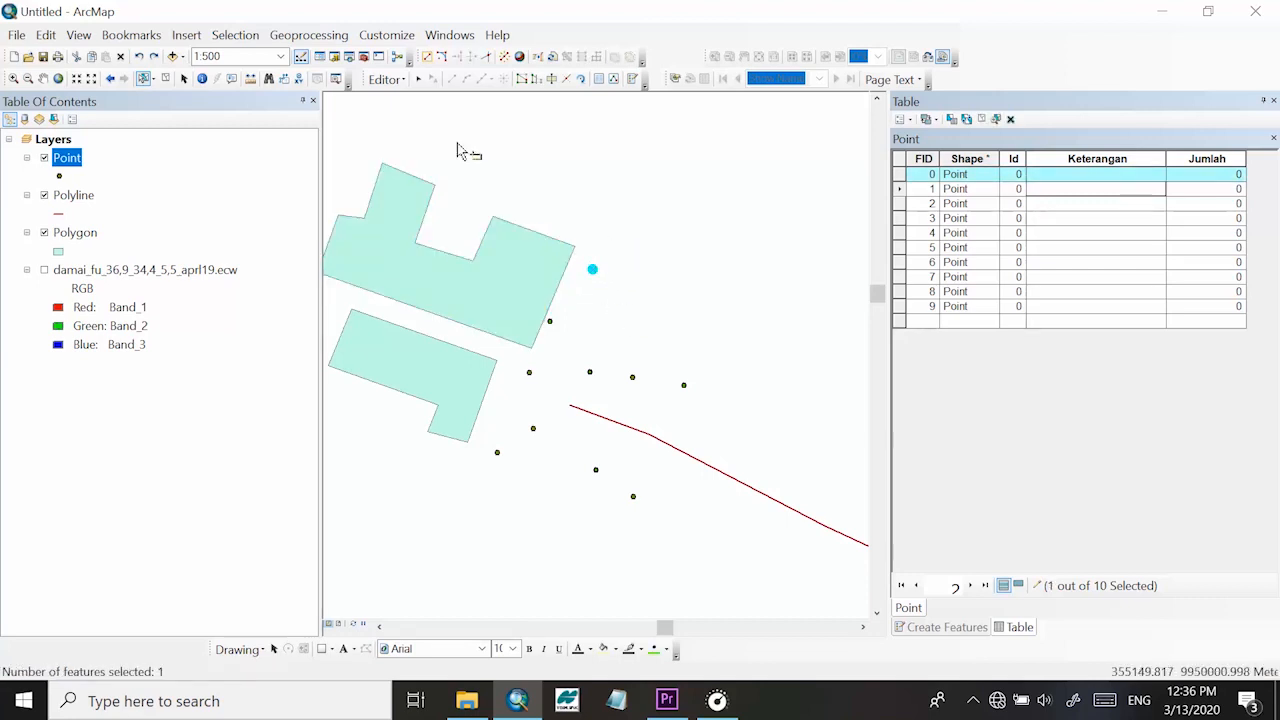
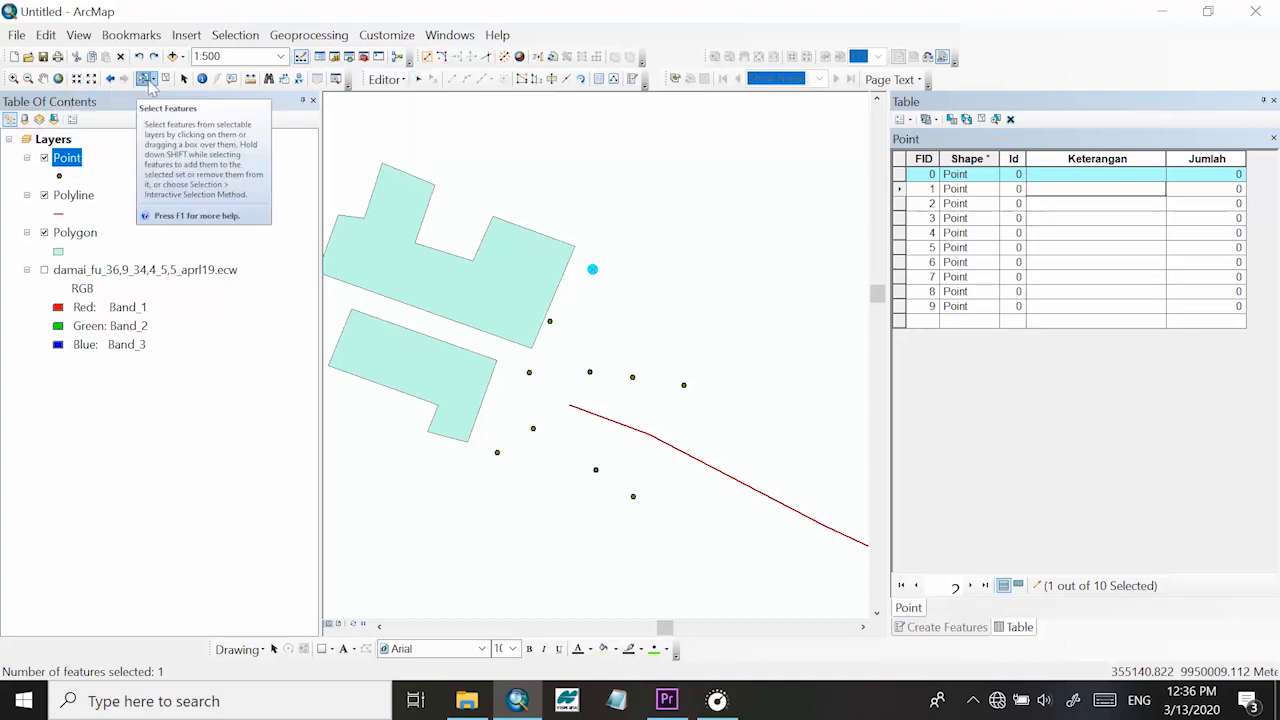
pyautogui.click(420, 85)
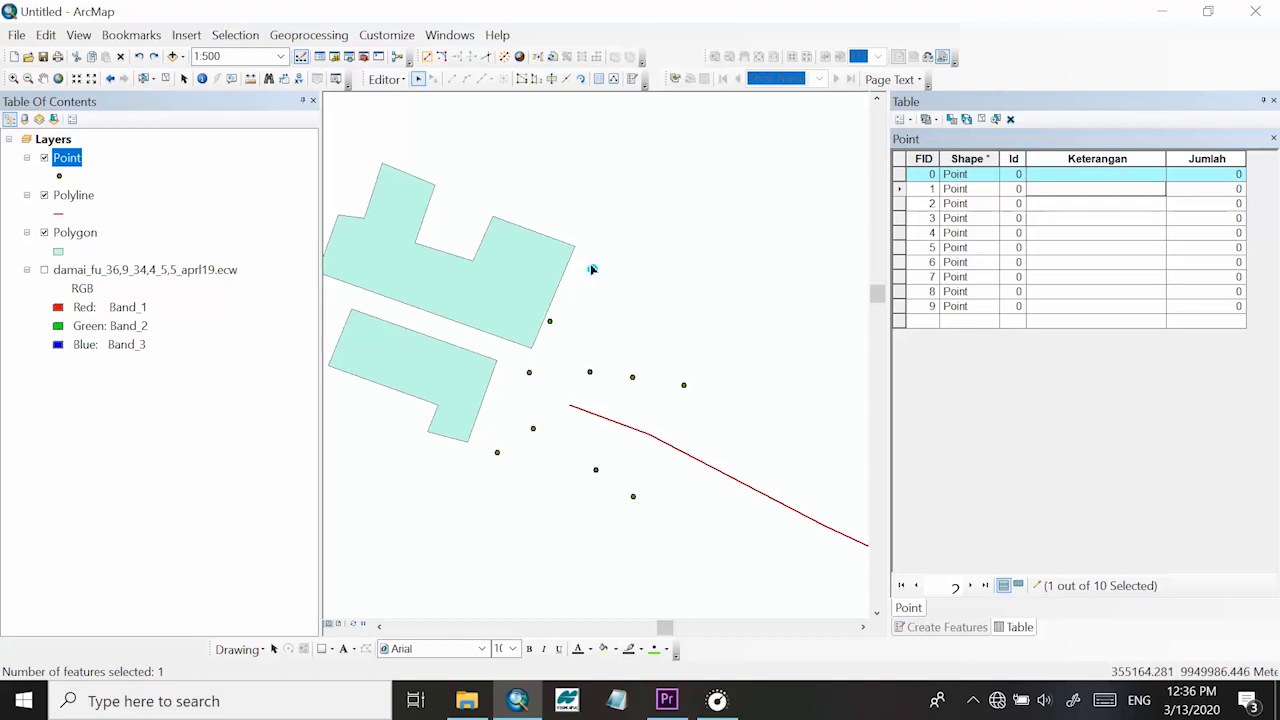
pyautogui.moveTo(591, 271); pyautogui.dragTo(695, 287)
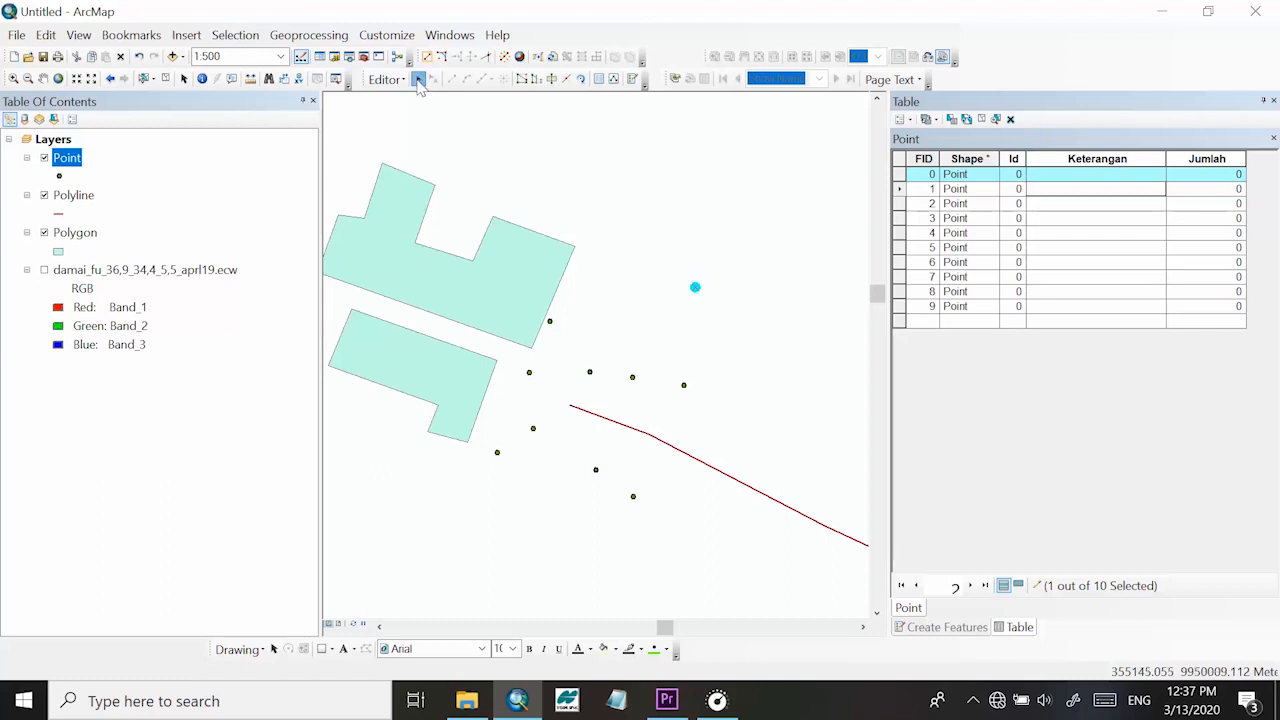
pyautogui.hotkey('ctrl', 'z')
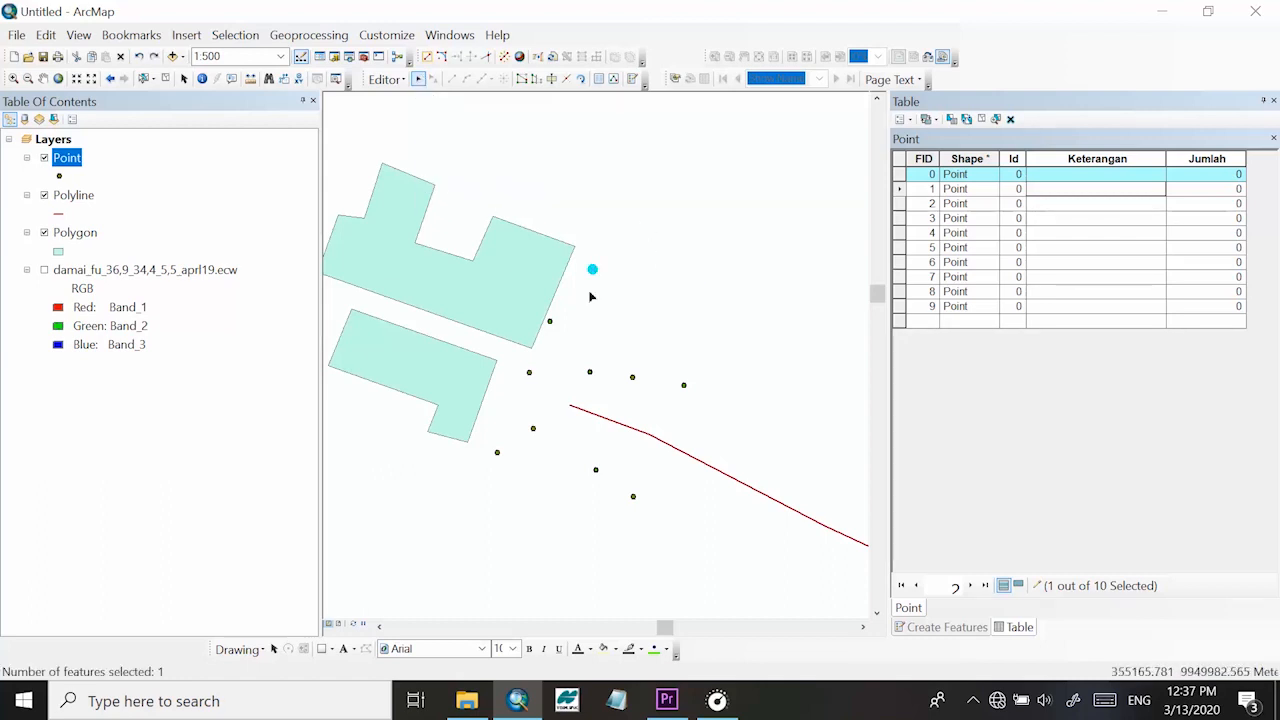
pyautogui.click(617, 306)
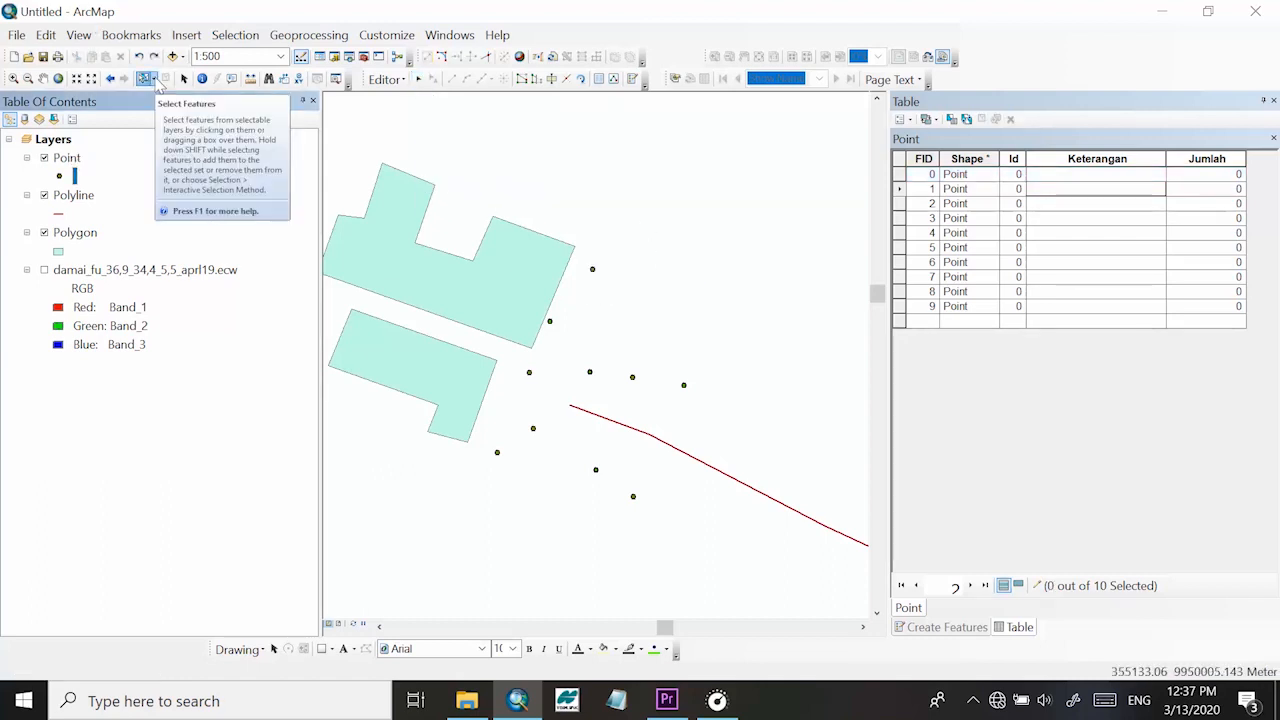
# Select the FID 0 point on the map with the Select by Lasso method
pyautogui.click(144, 78)
pyautogui.moveTo(589, 278); pyautogui.dragTo(796, 367)
pyautogui.click(153, 79)
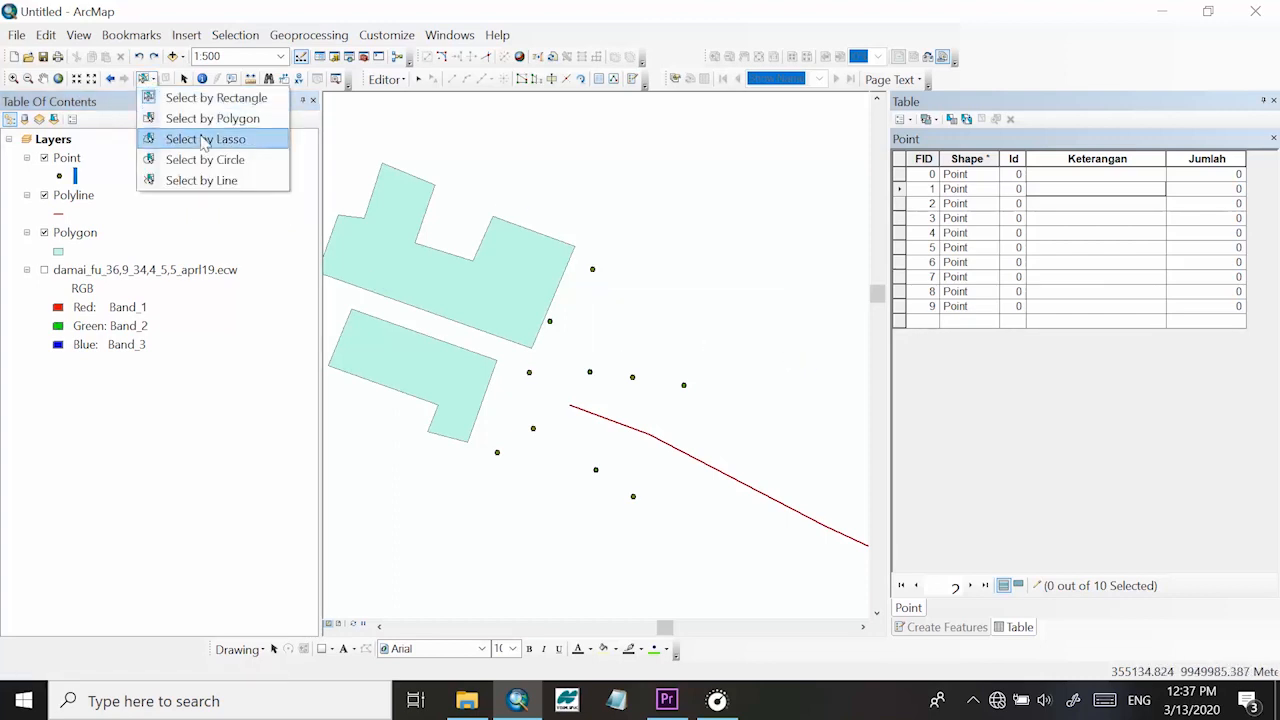
pyautogui.click(194, 137)
pyautogui.moveTo(596, 240)
pyautogui.mouseDown()
pyautogui.moveTo(573, 292)
pyautogui.moveTo(671, 177)
pyautogui.moveTo(690, 200)
pyautogui.mouseUp()
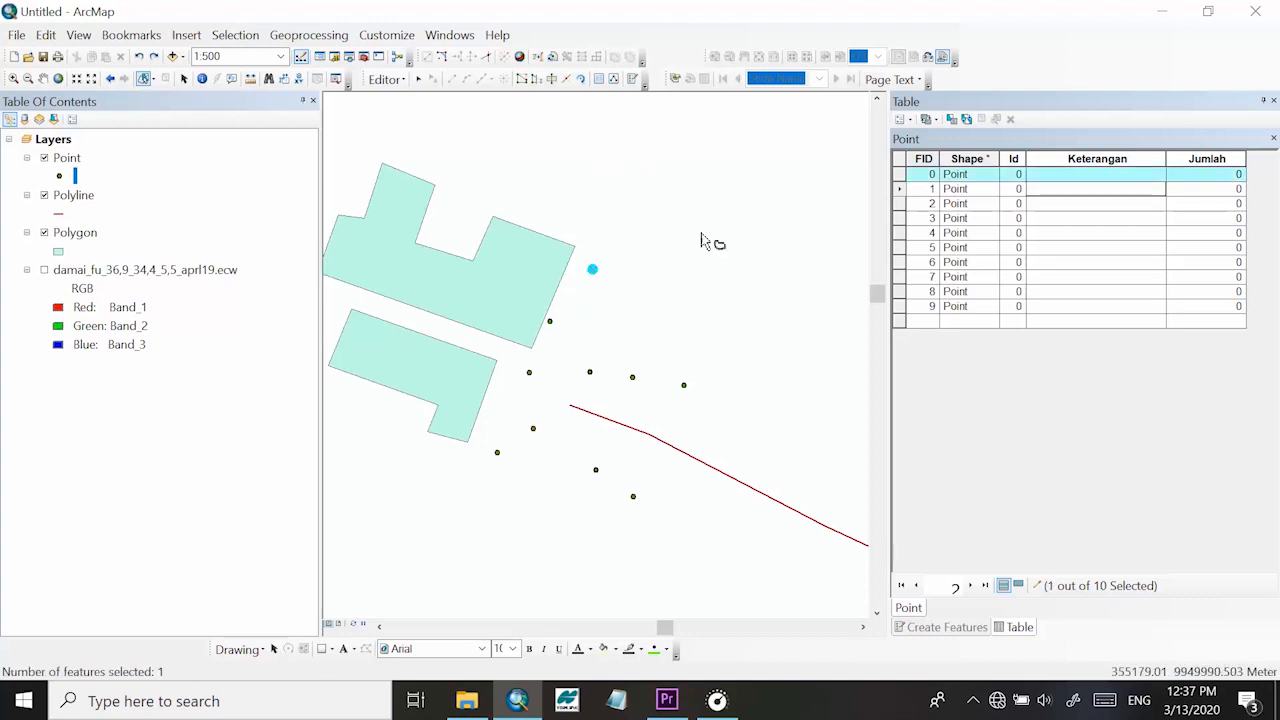
pyautogui.click(630, 297)
pyautogui.moveTo(630, 297)
pyautogui.mouseDown()
pyautogui.moveTo(609, 266)
pyautogui.moveTo(580, 271)
pyautogui.moveTo(634, 306)
pyautogui.moveTo(640, 283)
pyautogui.mouseUp()
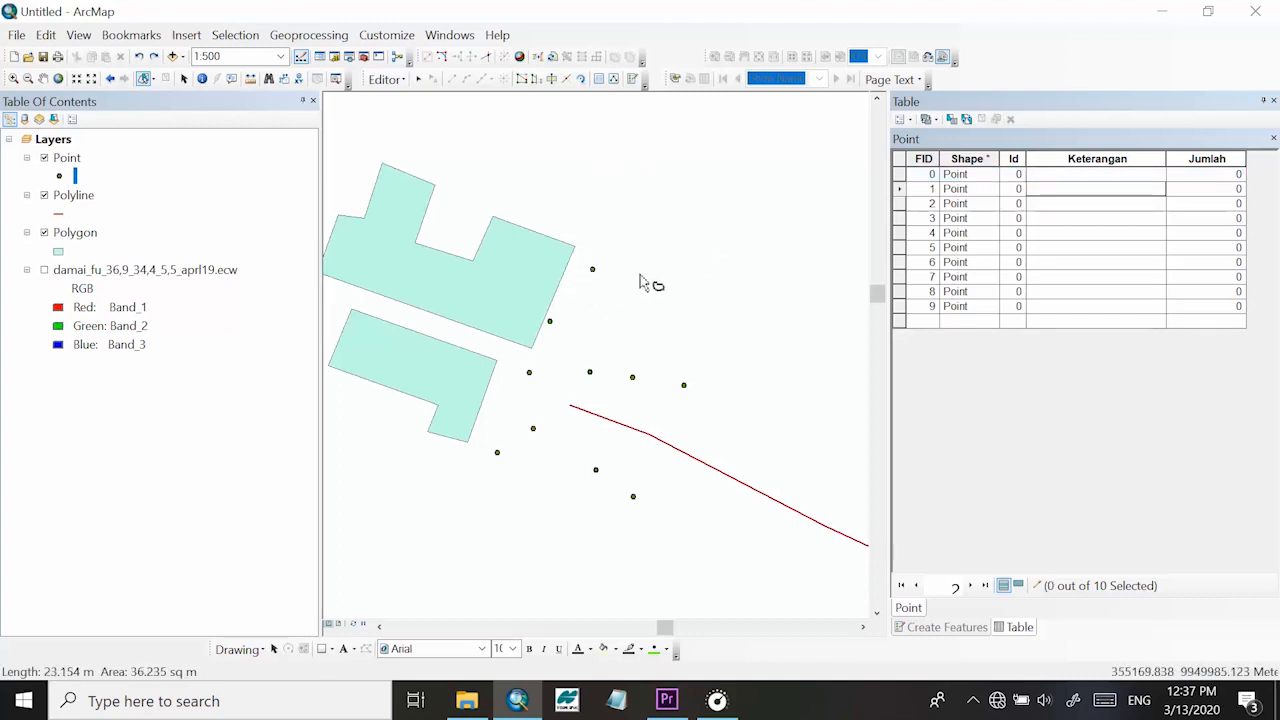
# Set the Keterangan value of the FID 0 record to Kelapa 1
pyautogui.click(1078, 177)
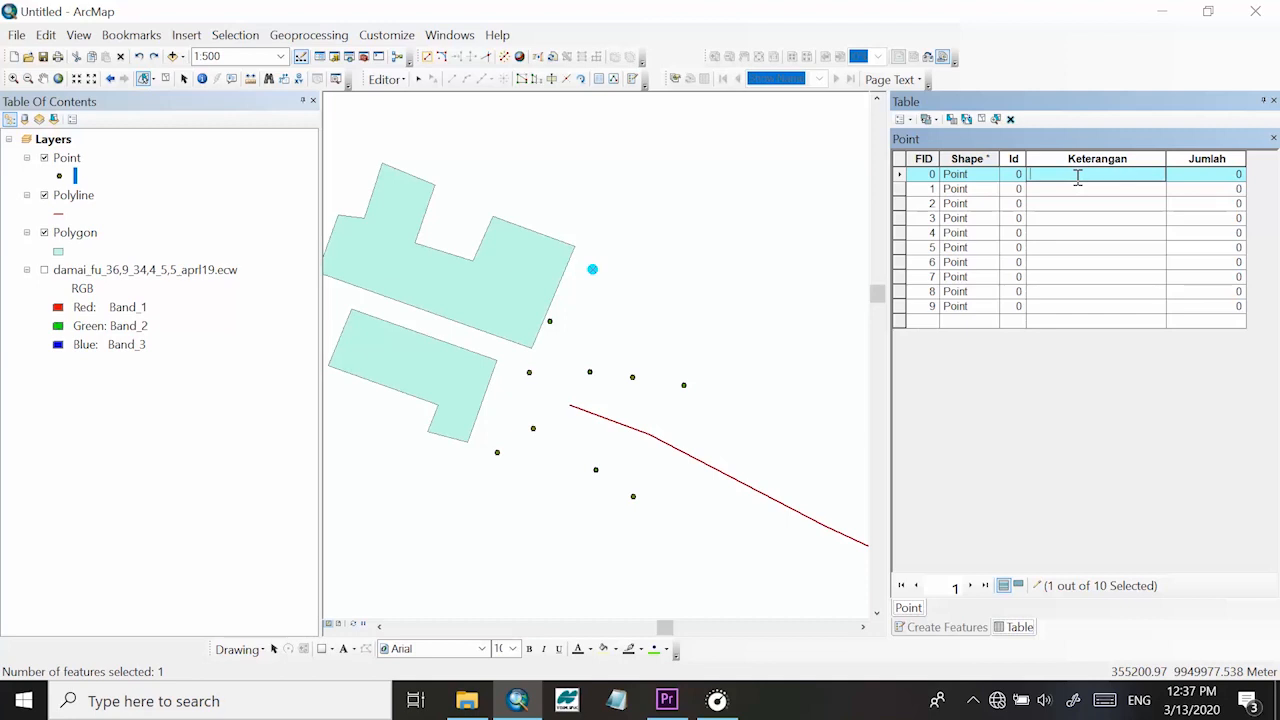
pyautogui.write('Kelapa 1')
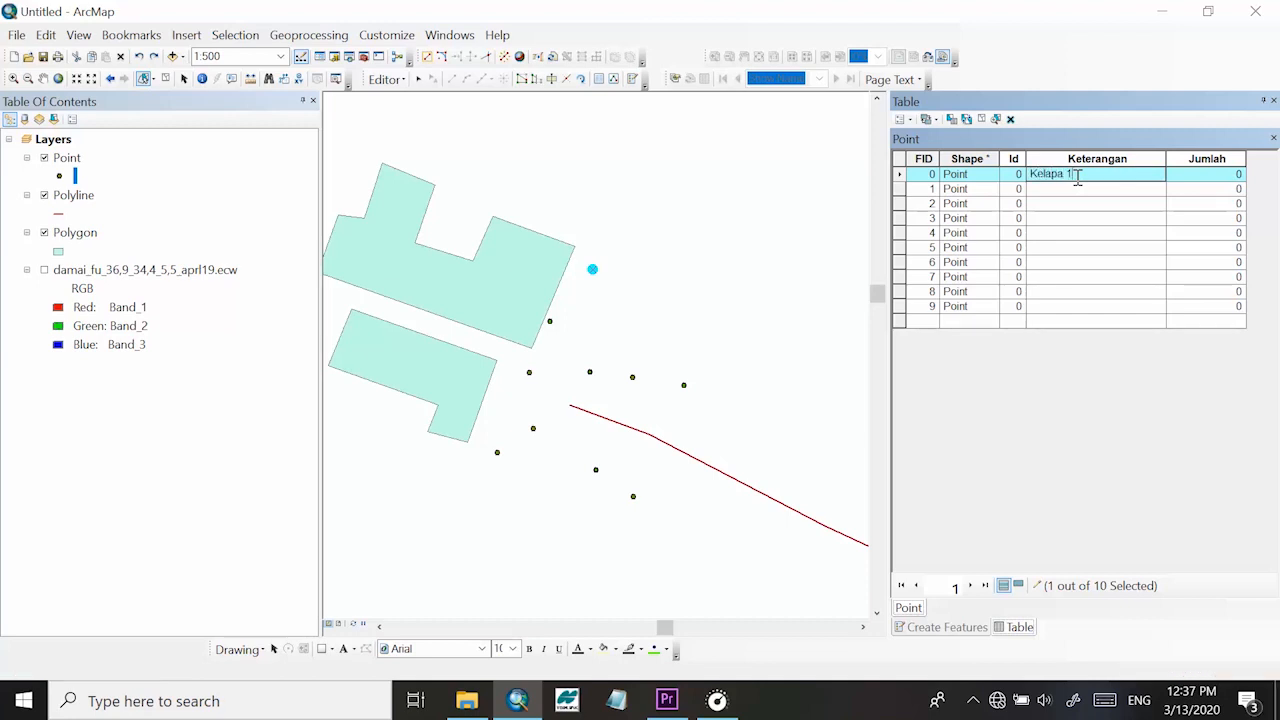
pyautogui.press('Return')
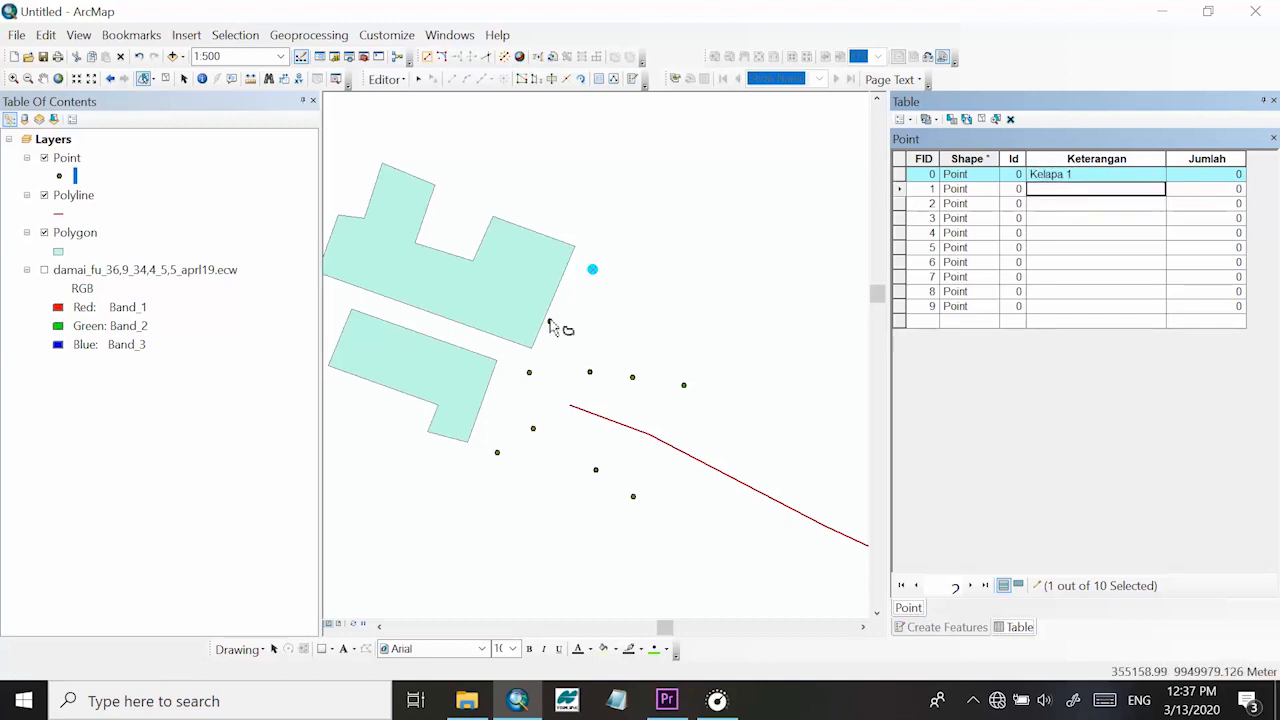
# Select the FID 1 point on the map and set its Keterangan value to Kelapa 2
pyautogui.moveTo(551, 326); pyautogui.dragTo(563, 340)
pyautogui.click(1090, 177)
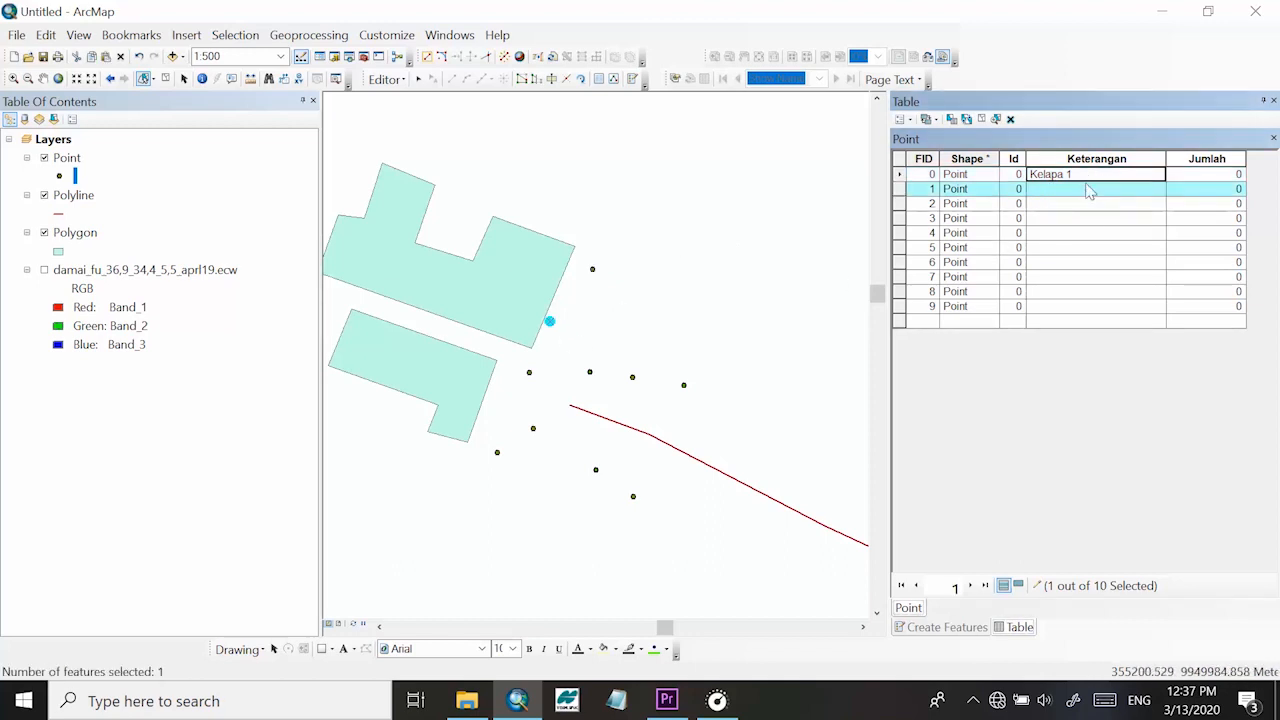
pyautogui.click(1083, 191)
pyautogui.write('Kelapa 1')
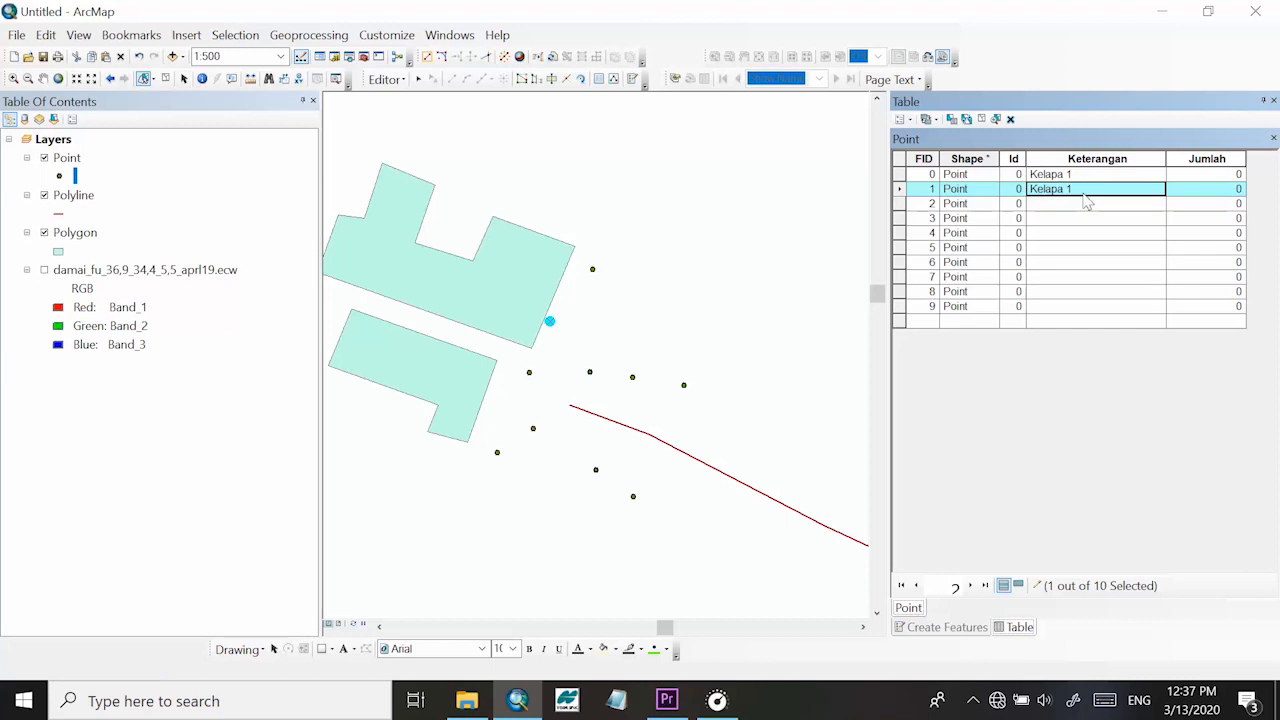
pyautogui.click(1085, 188)
pyautogui.click(1085, 188)
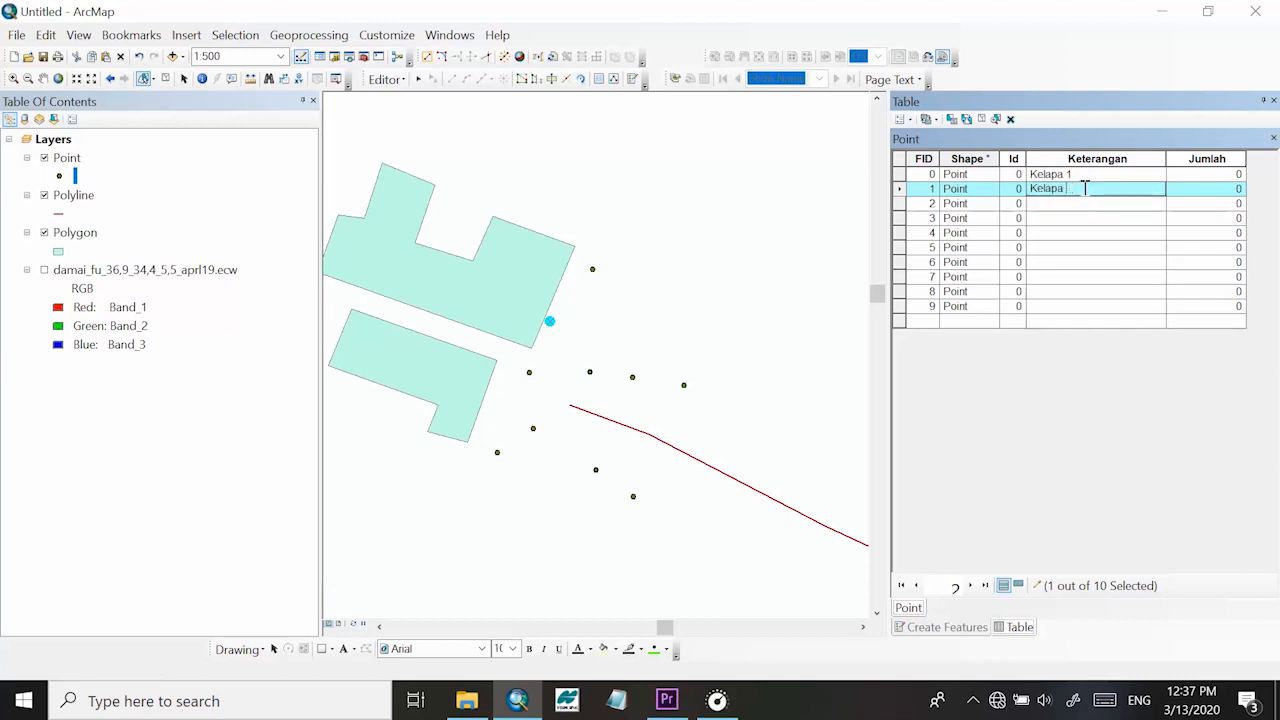
pyautogui.click(1087, 204)
# Copy the Kelapa 2 text into the Keterangan cells of records FID 2 through FID 9
pyautogui.click(1104, 189)
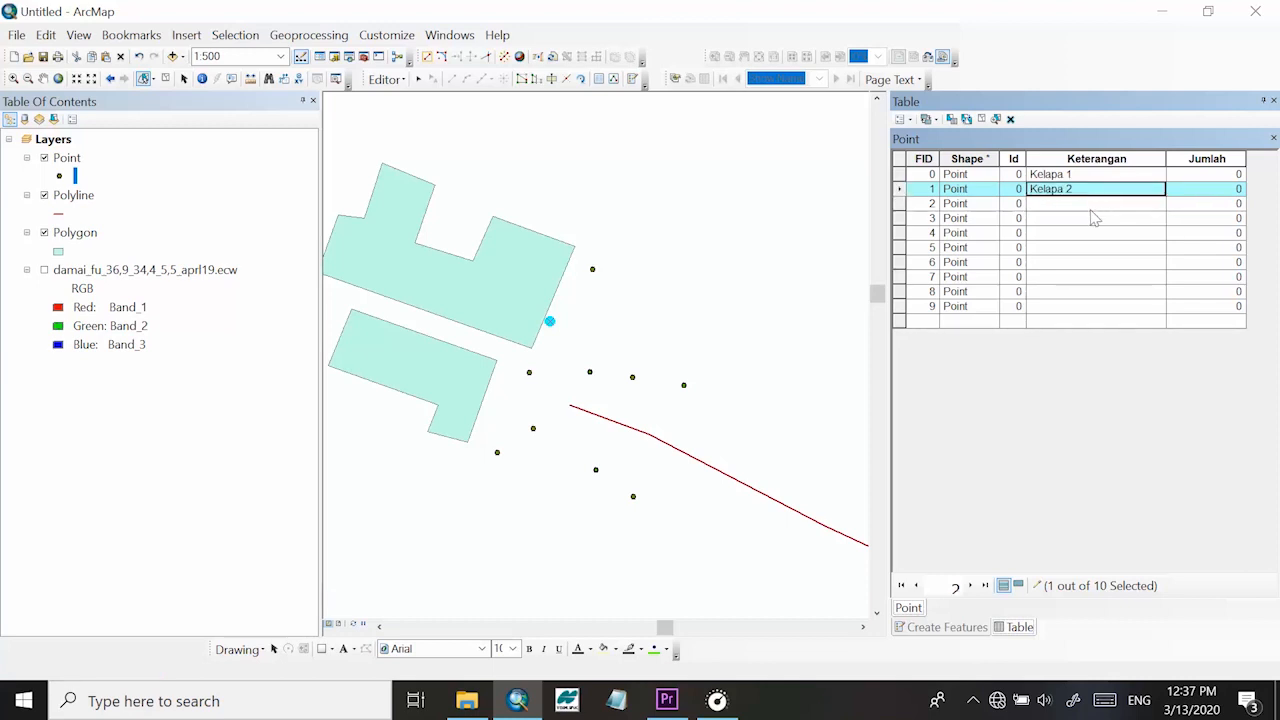
pyautogui.hotkey('ctrl', 'c')
pyautogui.click(1122, 204)
pyautogui.hotkey('ctrl', 'v')
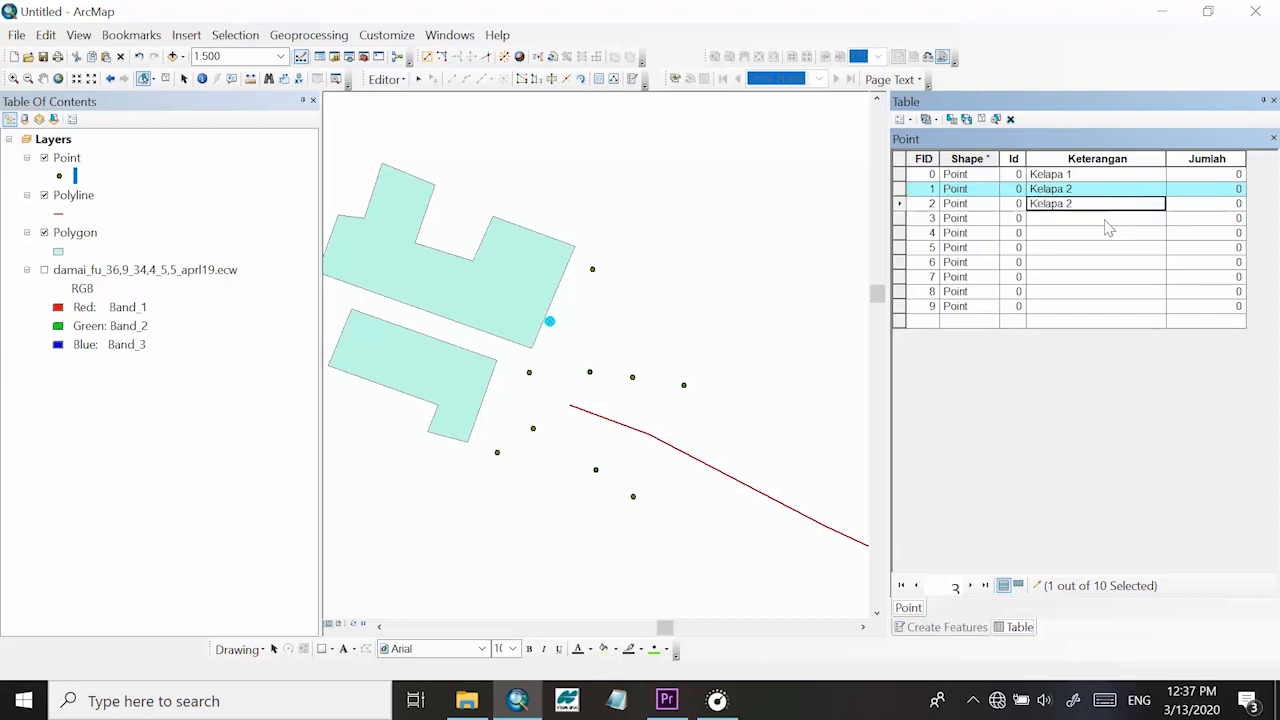
pyautogui.click(1106, 218)
pyautogui.hotkey('ctrl', 'v')
pyautogui.click(1104, 234)
pyautogui.hotkey('ctrl', 'v')
pyautogui.click(1100, 263)
pyautogui.hotkey('ctrl', 'v')
pyautogui.click(1097, 248)
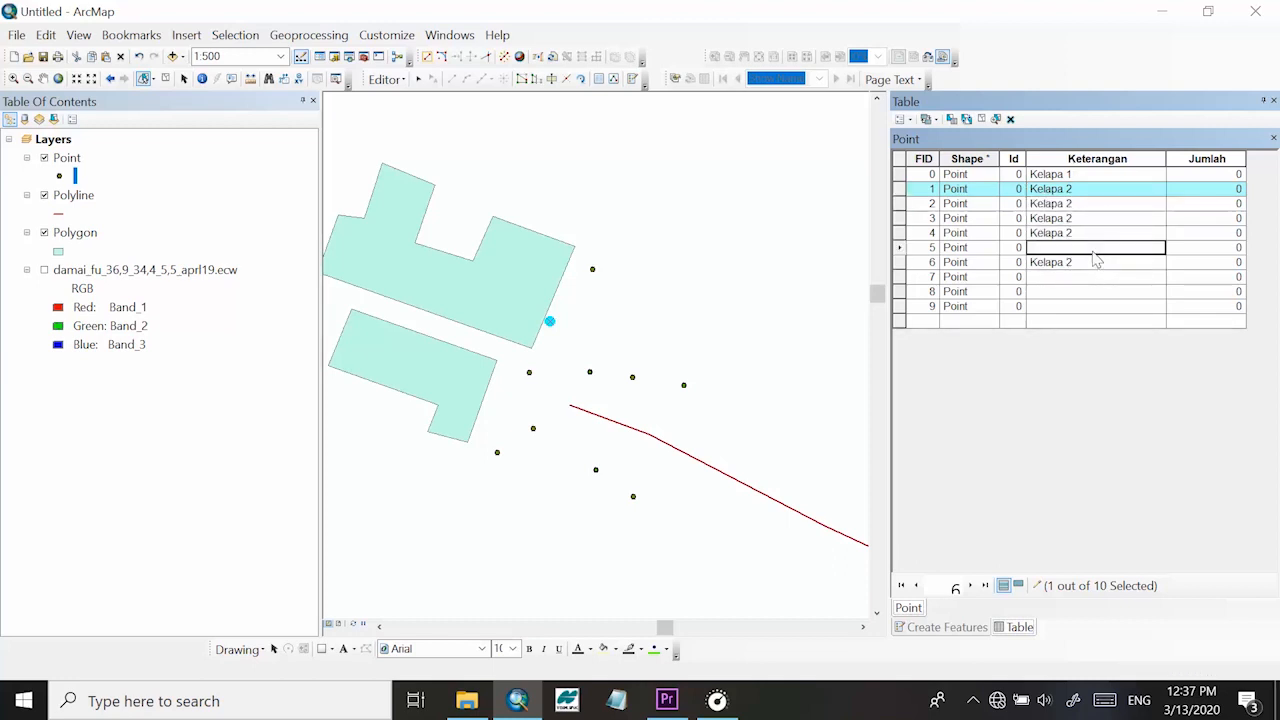
pyautogui.hotkey('ctrl', 'v')
pyautogui.click(1090, 276)
pyautogui.hotkey('ctrl', 'v')
pyautogui.click(1088, 291)
pyautogui.hotkey('ctrl', 'v')
pyautogui.click(1087, 306)
pyautogui.hotkey('ctrl', 'v')
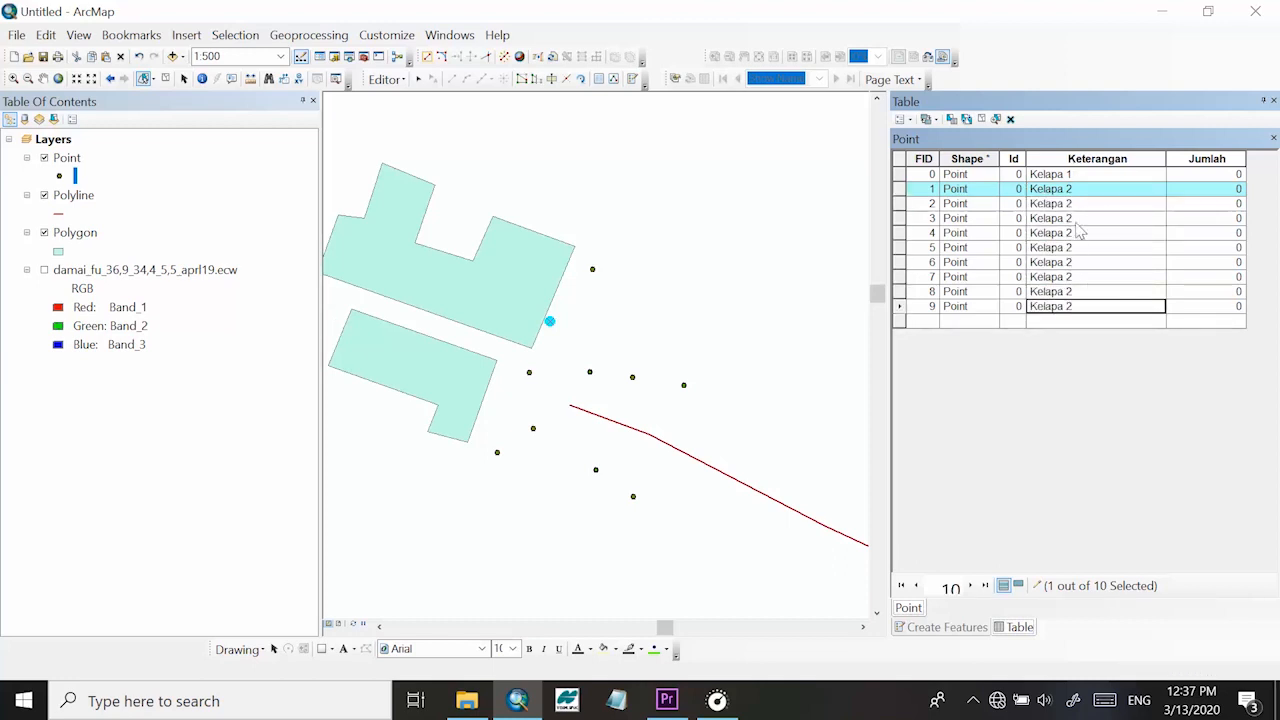
# Change the Keterangan value of FID 2 to Kelapa 3 and of FID 3 to Kelapa 4
pyautogui.click(1082, 206)
pyautogui.click(1082, 206)
pyautogui.press('BackSpace')
pyautogui.write('3')
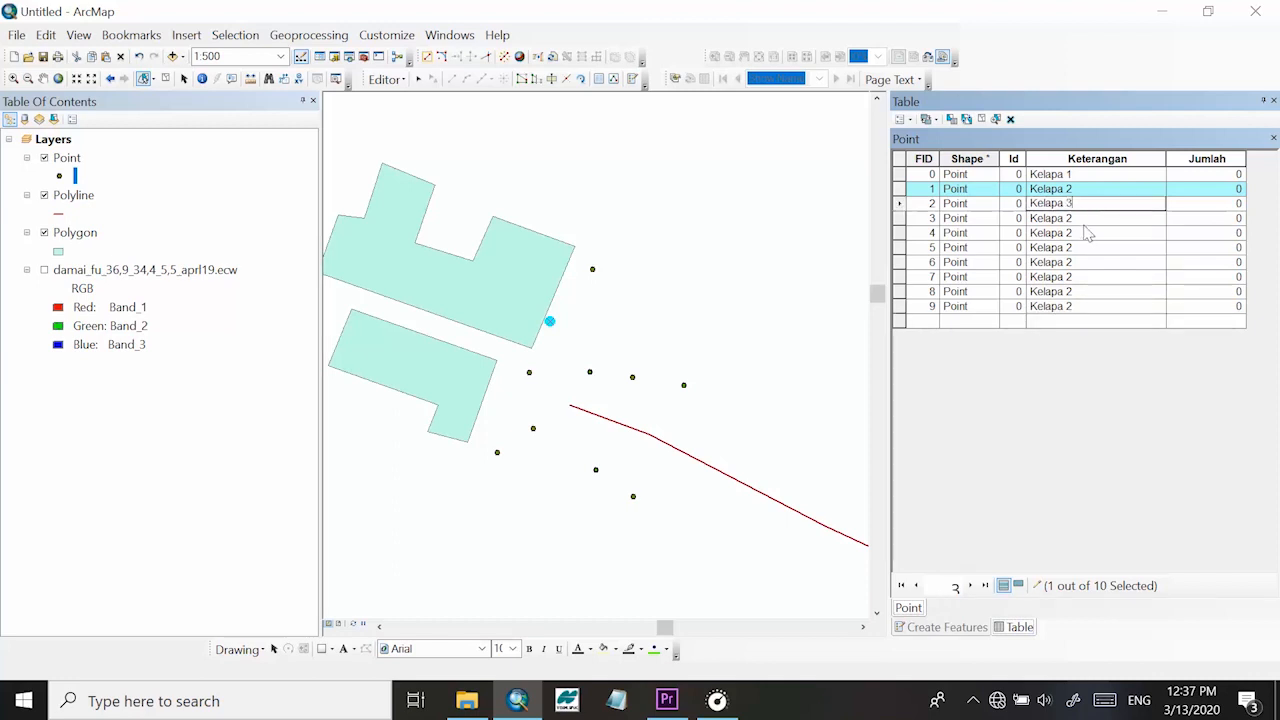
pyautogui.doubleClick(1084, 220)
pyautogui.click(1084, 220)
pyautogui.press('BackSpace')
pyautogui.write('4')
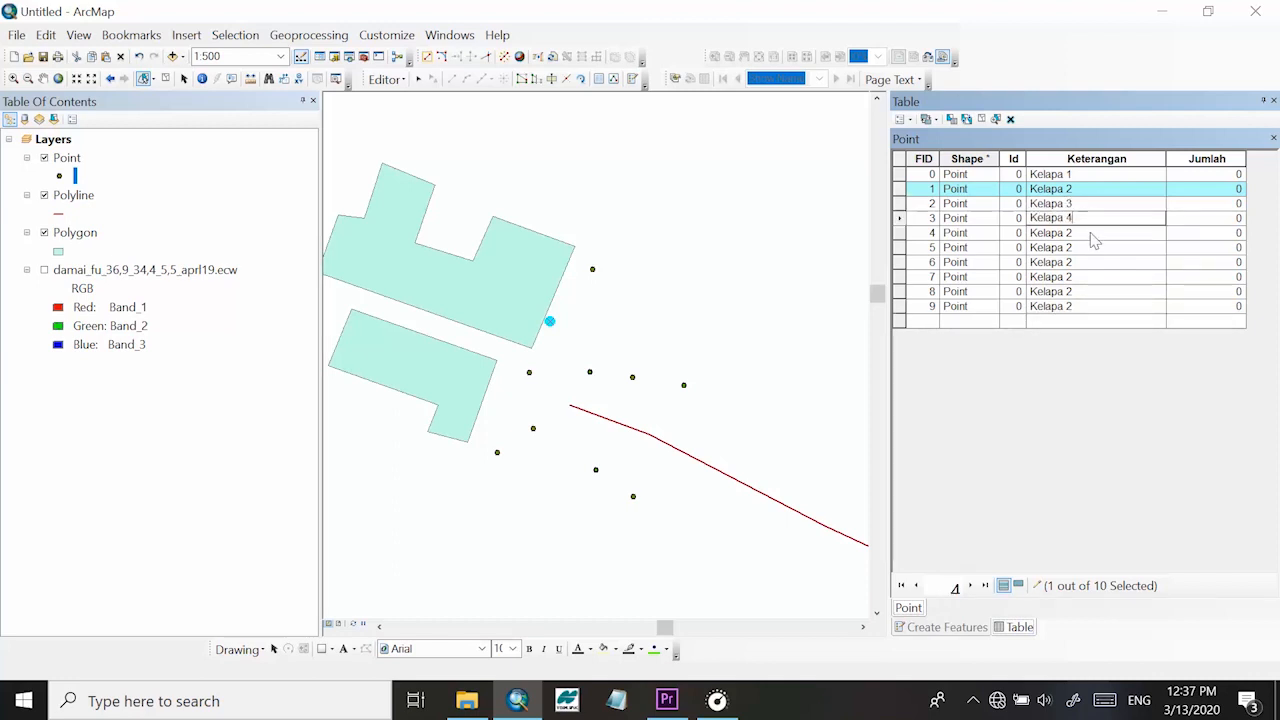
# Renumber the Keterangan values of records FID 4 through FID 9 as Kelapa 5 through Kelapa 10
pyautogui.doubleClick(1092, 232)
pyautogui.click(1091, 229)
pyautogui.press('BackSpace')
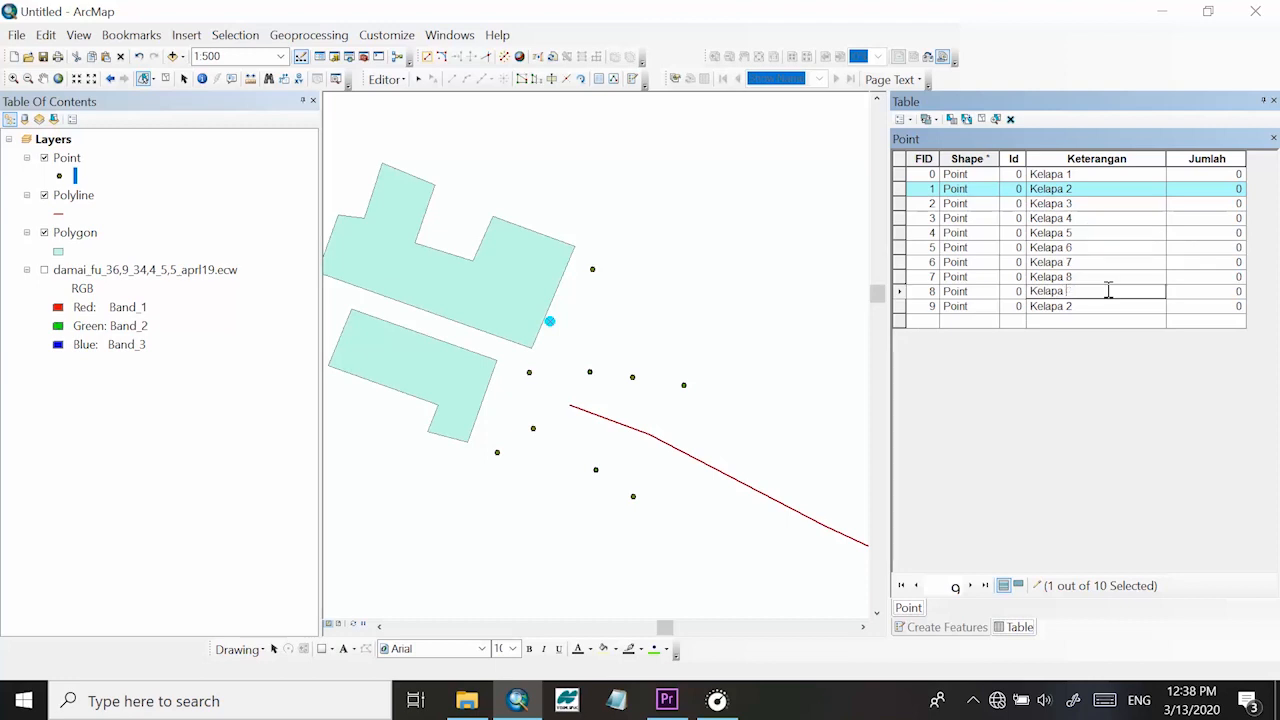
pyautogui.doubleClick(1111, 306)
pyautogui.click(1110, 302)
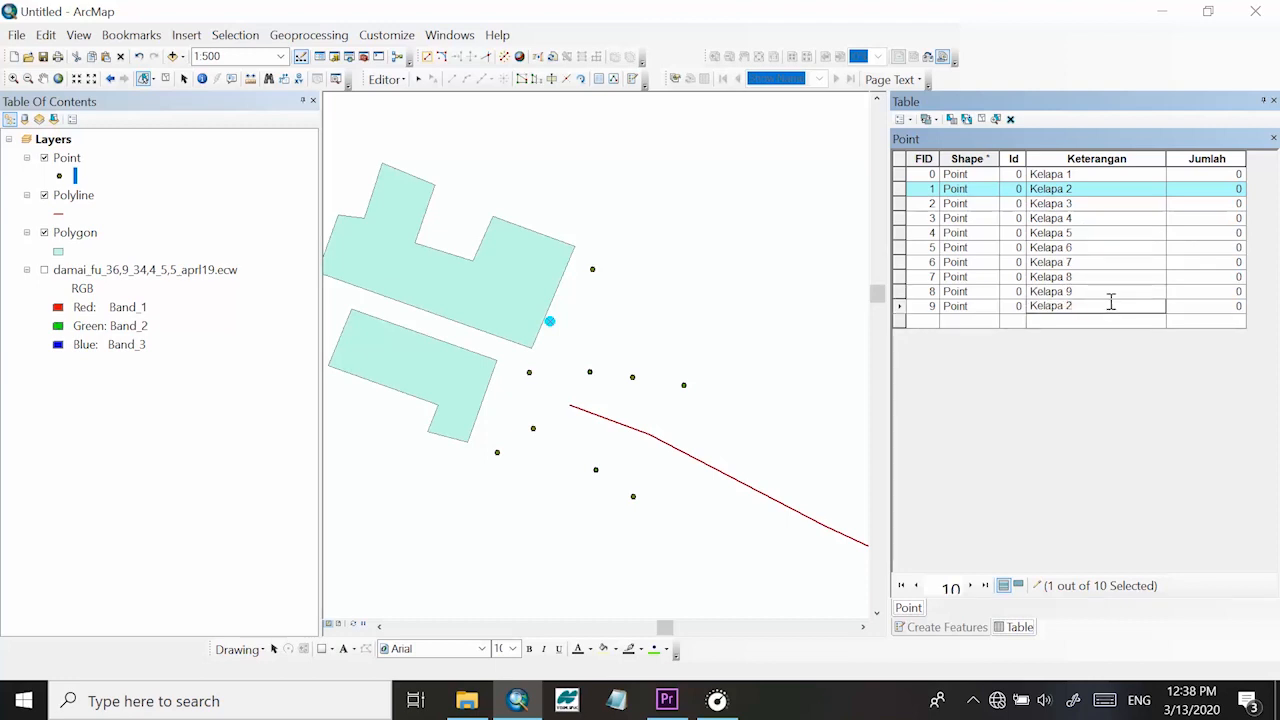
pyautogui.click(1119, 220)
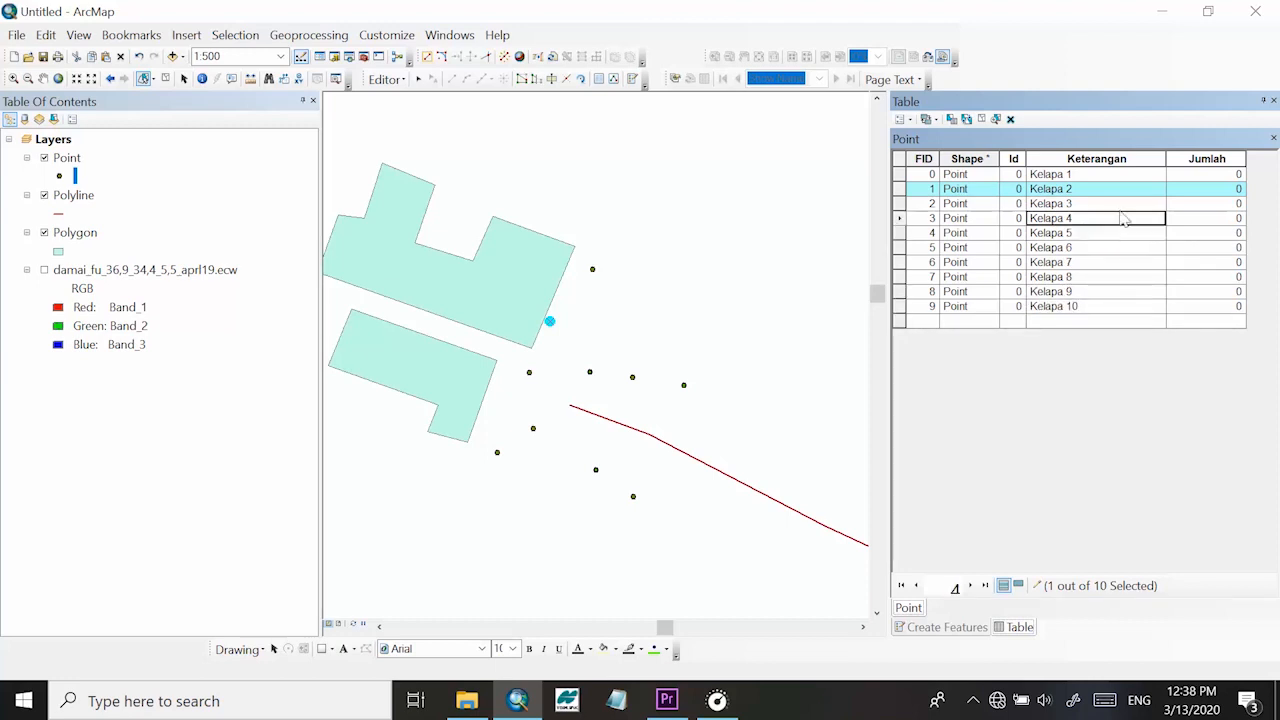
pyautogui.click(1137, 174)
pyautogui.click(1140, 203)
# Set the Jumlah value to 1 for the Kelapa 1 and Kelapa 2 records
pyautogui.click(1212, 175)
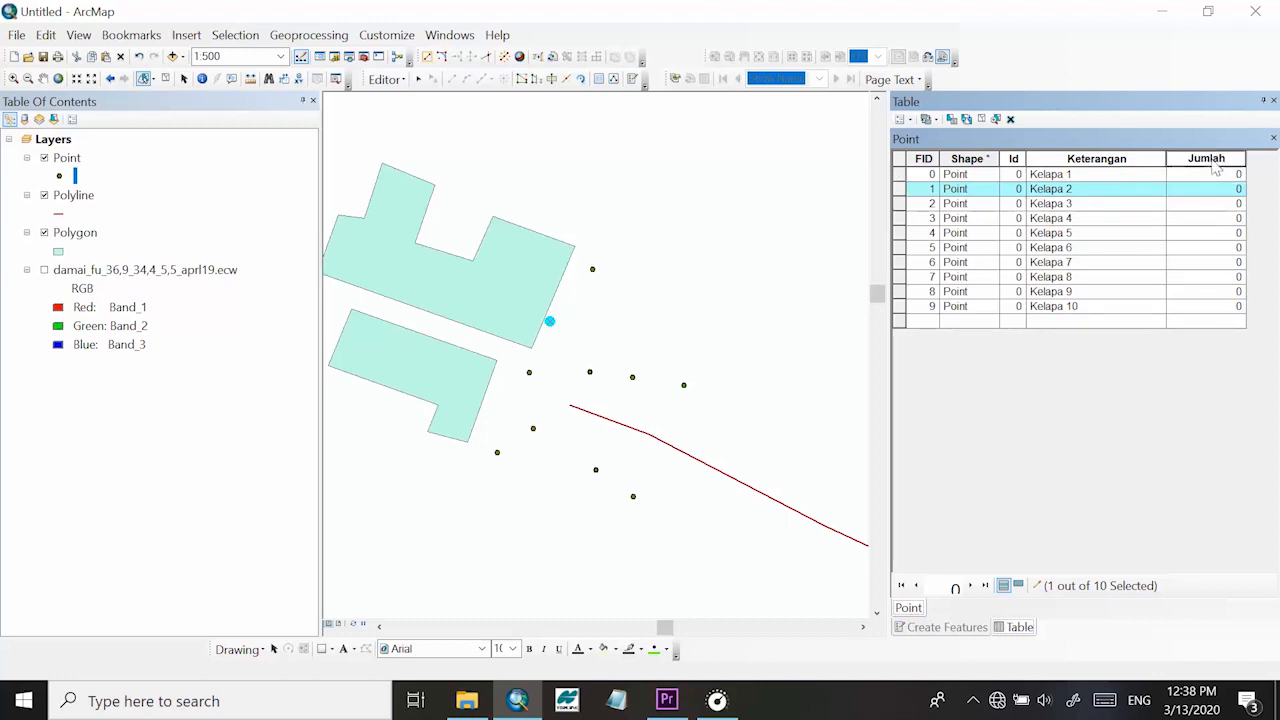
pyautogui.rightClick(1208, 162)
pyautogui.press('Escape')
pyautogui.click(1211, 175)
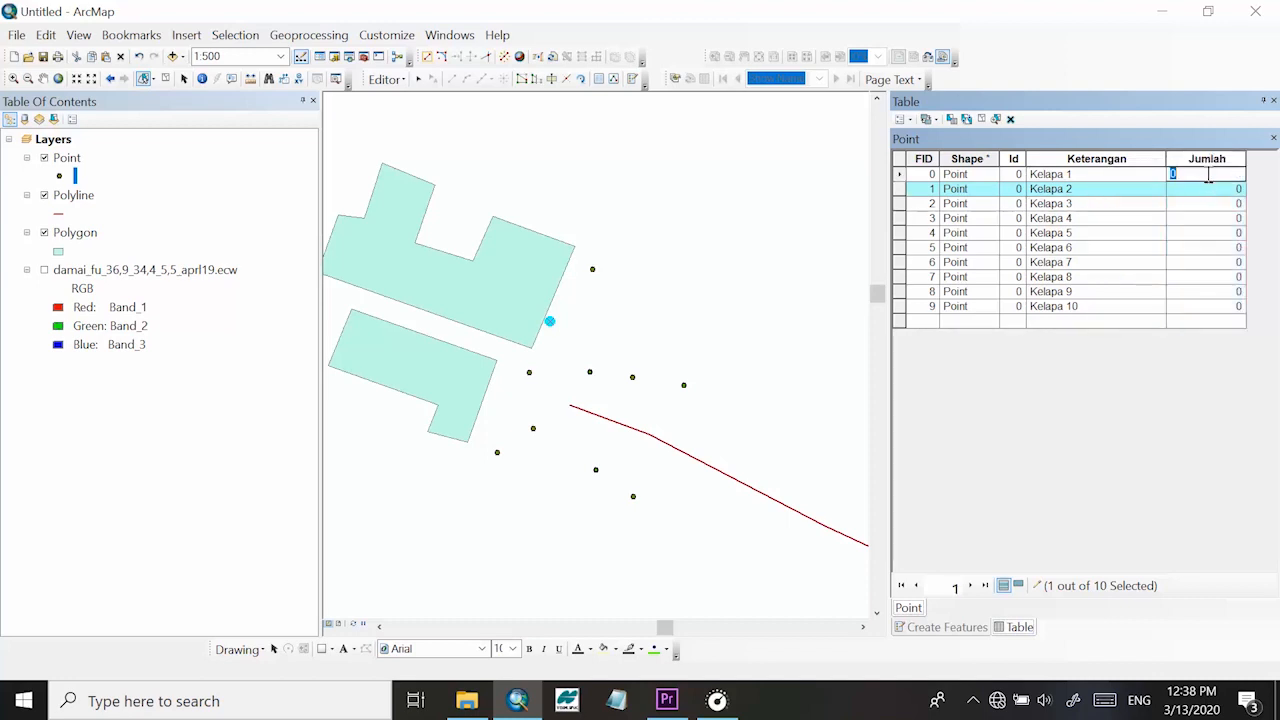
pyautogui.write('1')
pyautogui.press('Return')
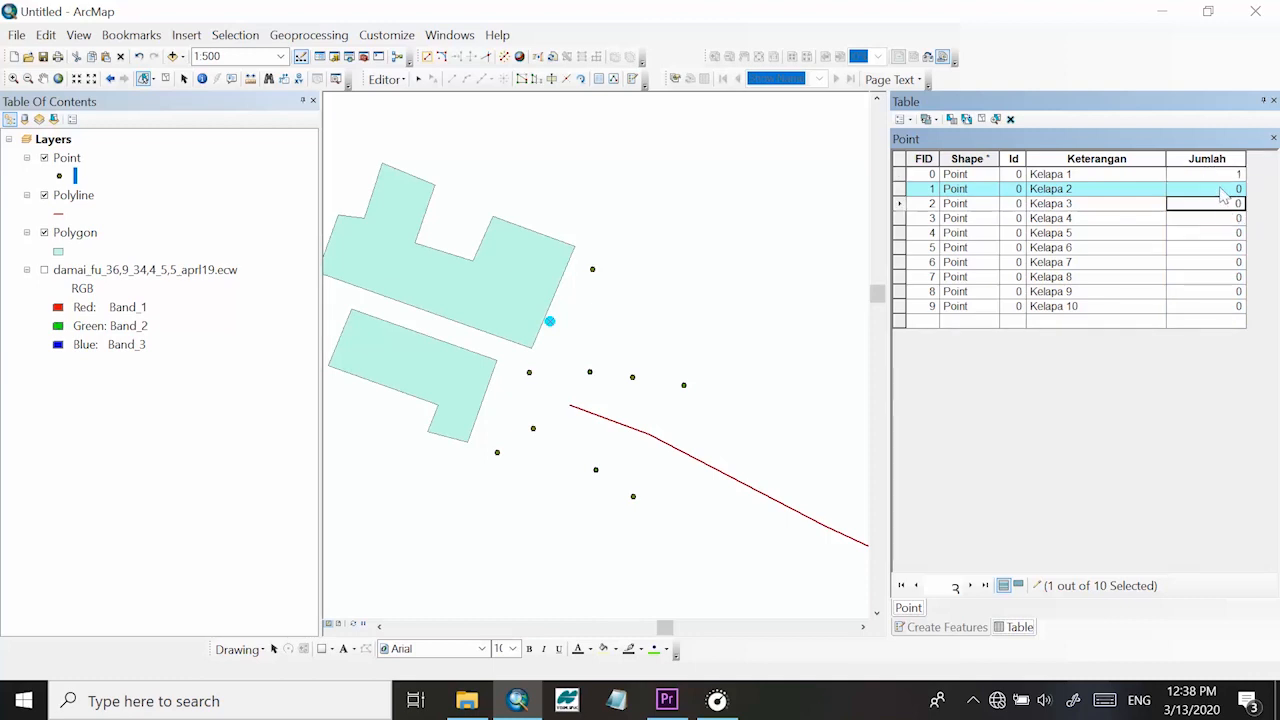
pyautogui.click(1221, 188)
pyautogui.write('1')
pyautogui.click(1221, 218)
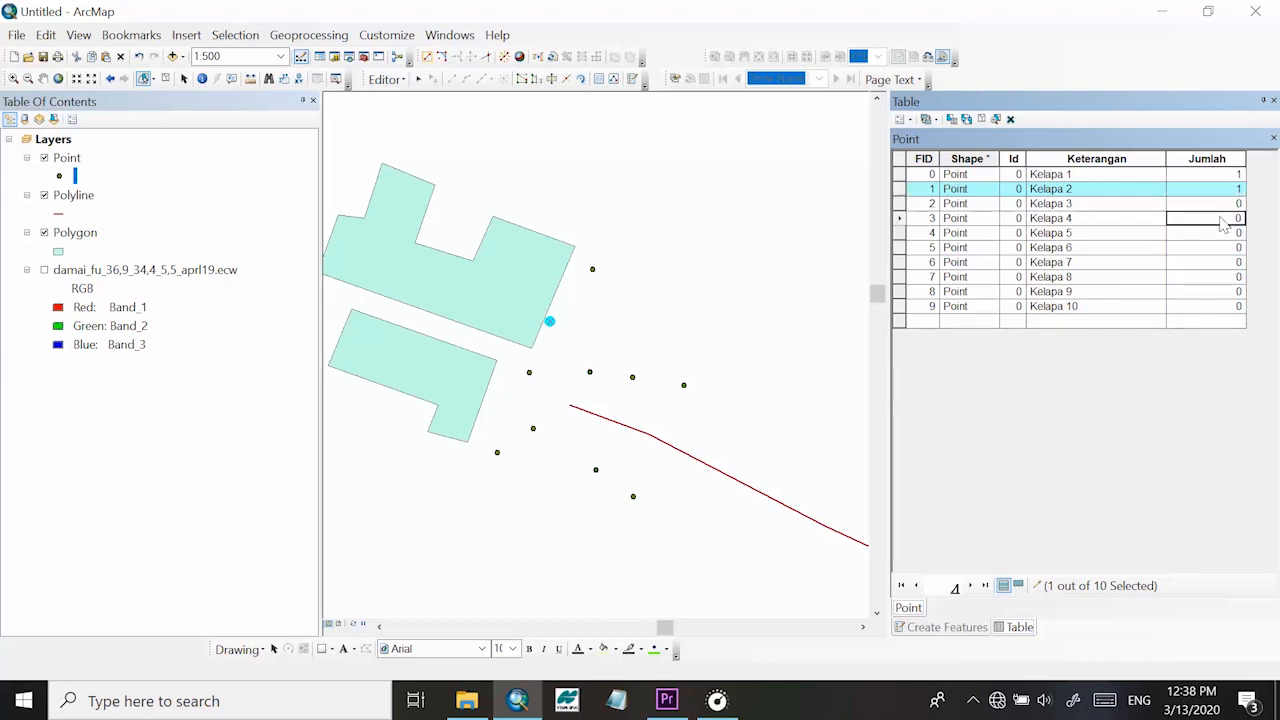
# Clear the record selection and open the Field Calculator for the Jumlah field
pyautogui.rightClick(1209, 159)
pyautogui.click(1188, 160)
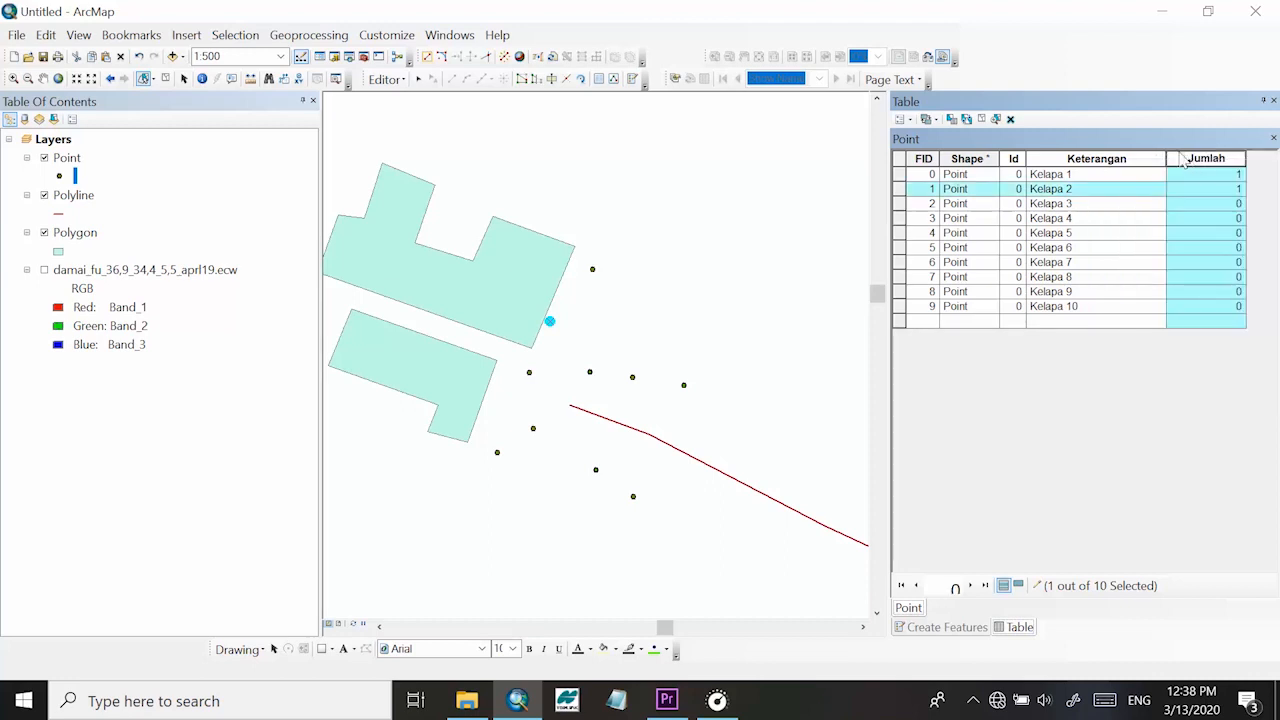
pyautogui.click(985, 121)
pyautogui.rightClick(1205, 160)
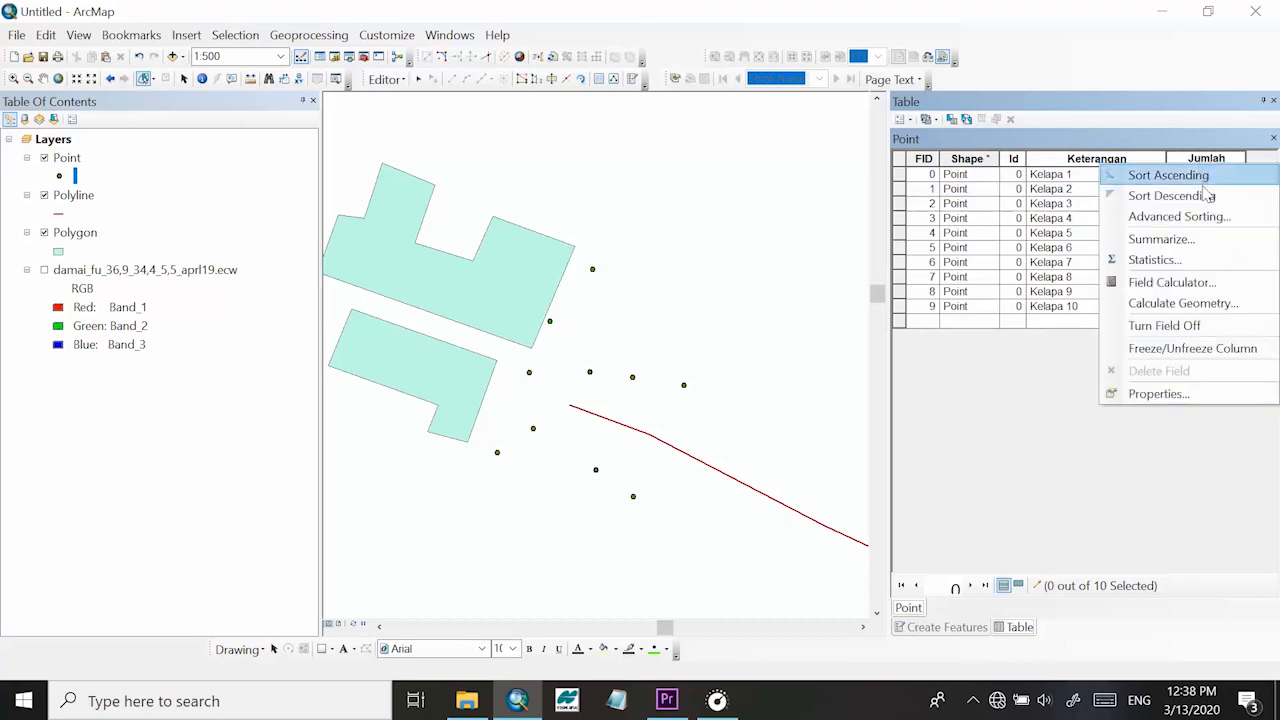
pyautogui.click(1200, 284)
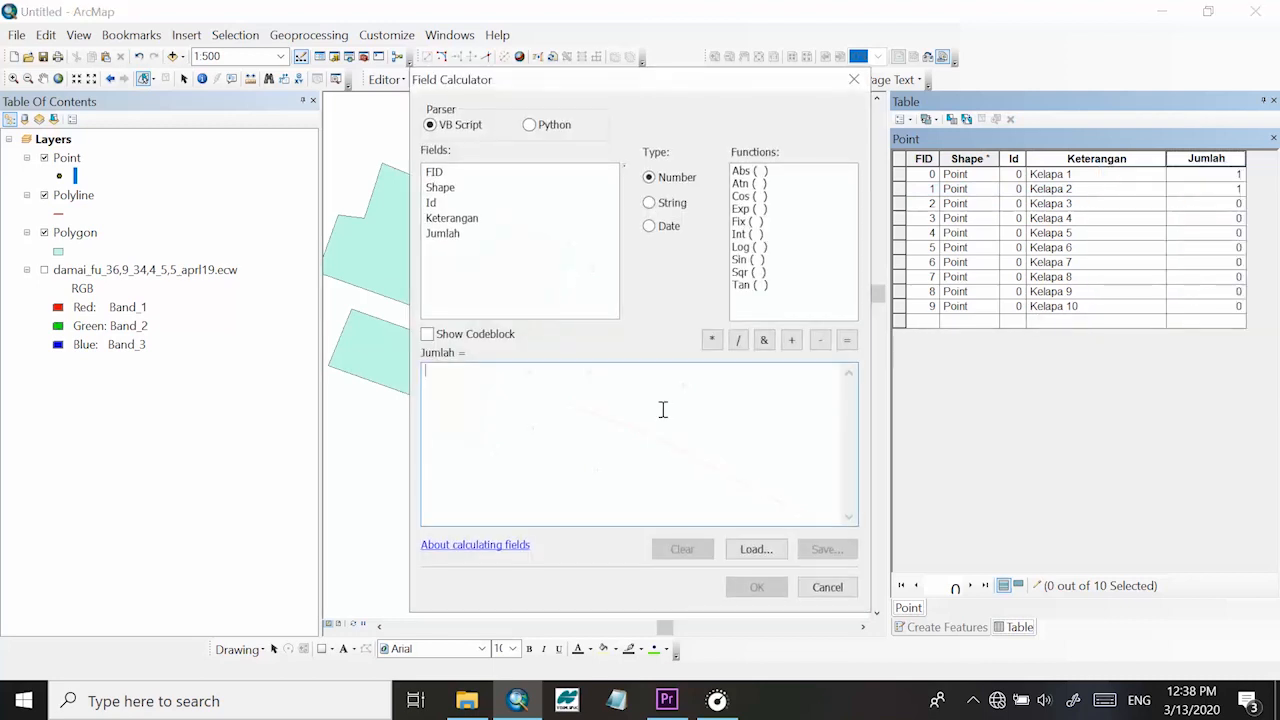
# Calculate the Jumlah field as 1 for all records in the Point table
pyautogui.write('"""""')
pyautogui.press('BackSpace')
pyautogui.press('BackSpace')
pyautogui.press('BackSpace')
pyautogui.press('BackSpace')
pyautogui.press('BackSpace')
pyautogui.write('"')
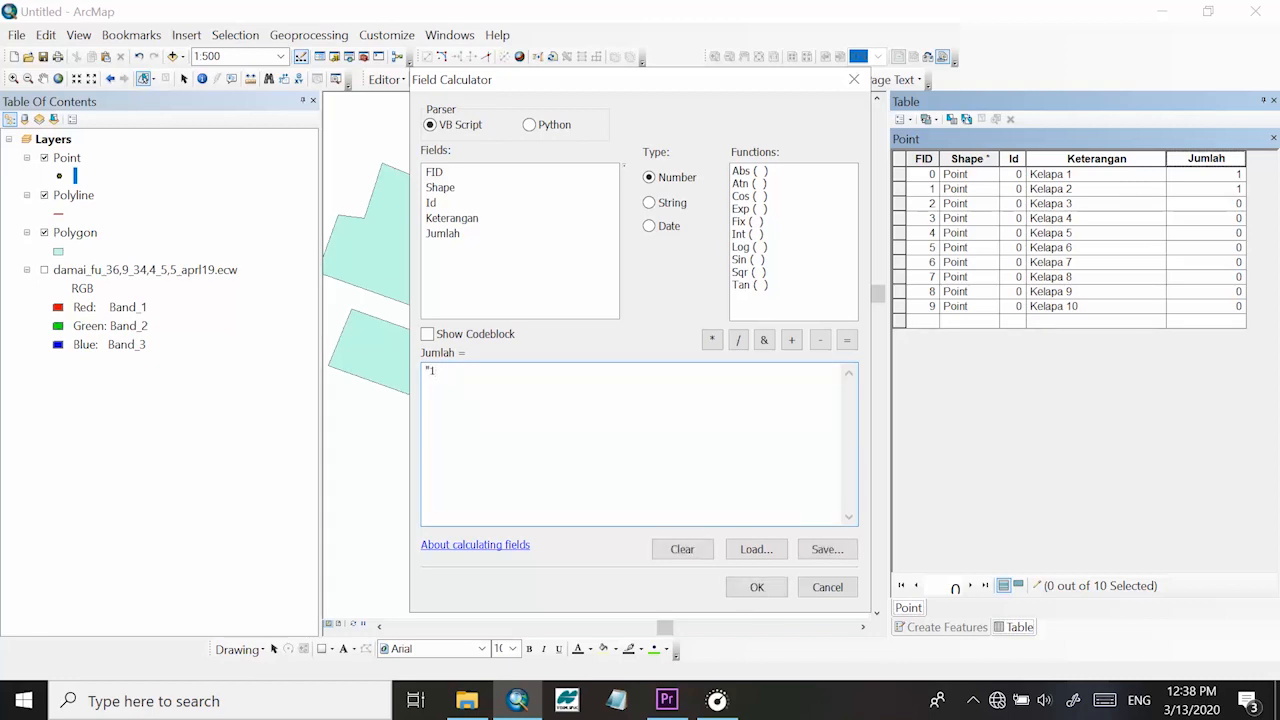
pyautogui.click(755, 587)
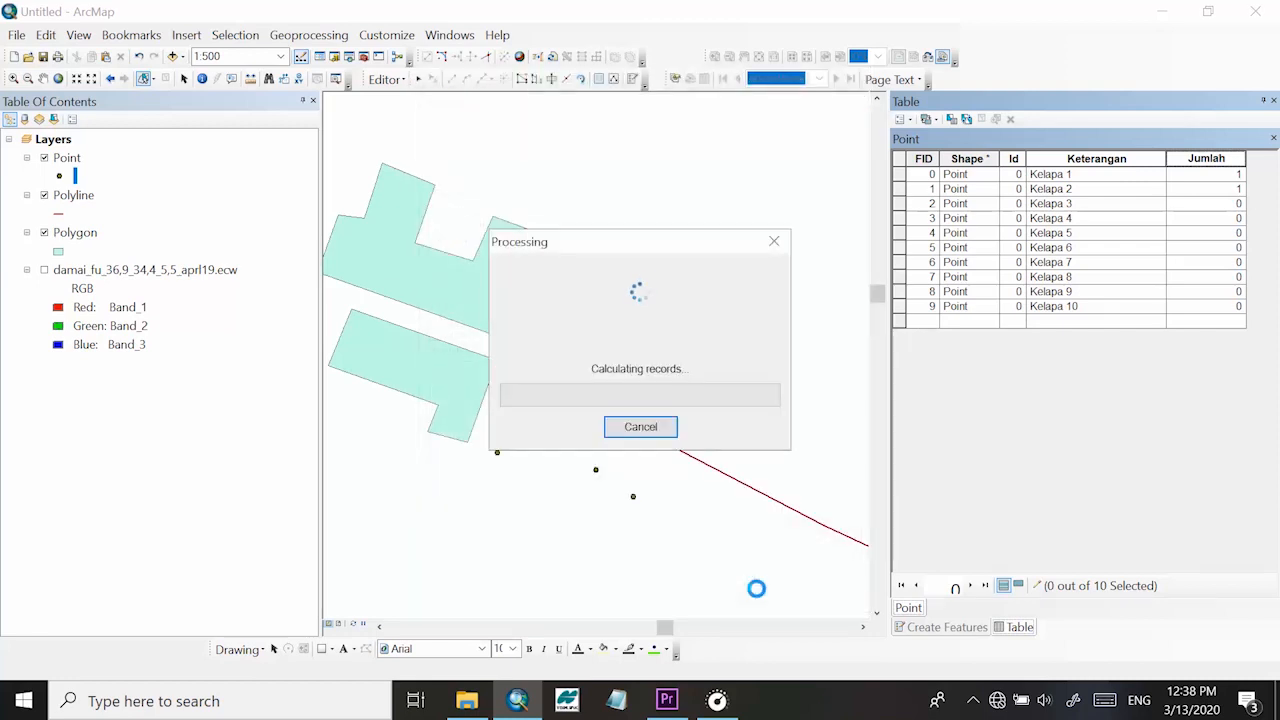
# View the statistics of the Point table's Jumlah field and check its sum
pyautogui.click(1202, 160)
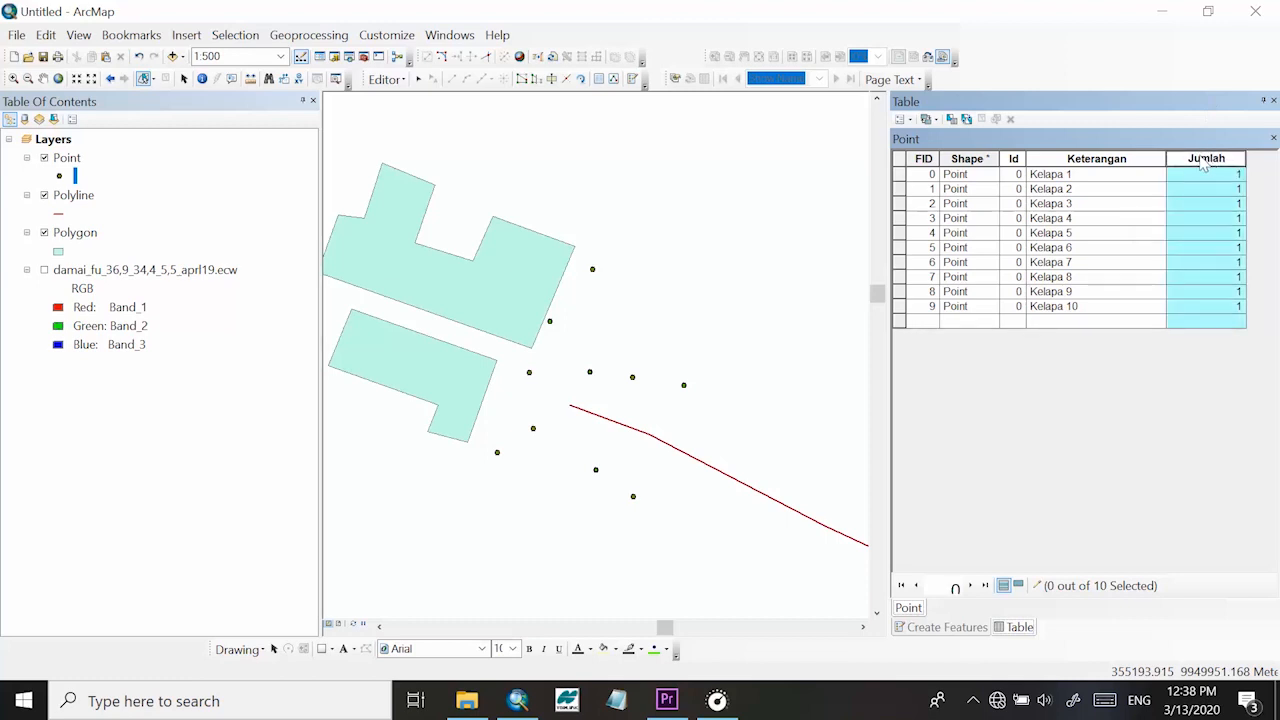
pyautogui.rightClick(1208, 166)
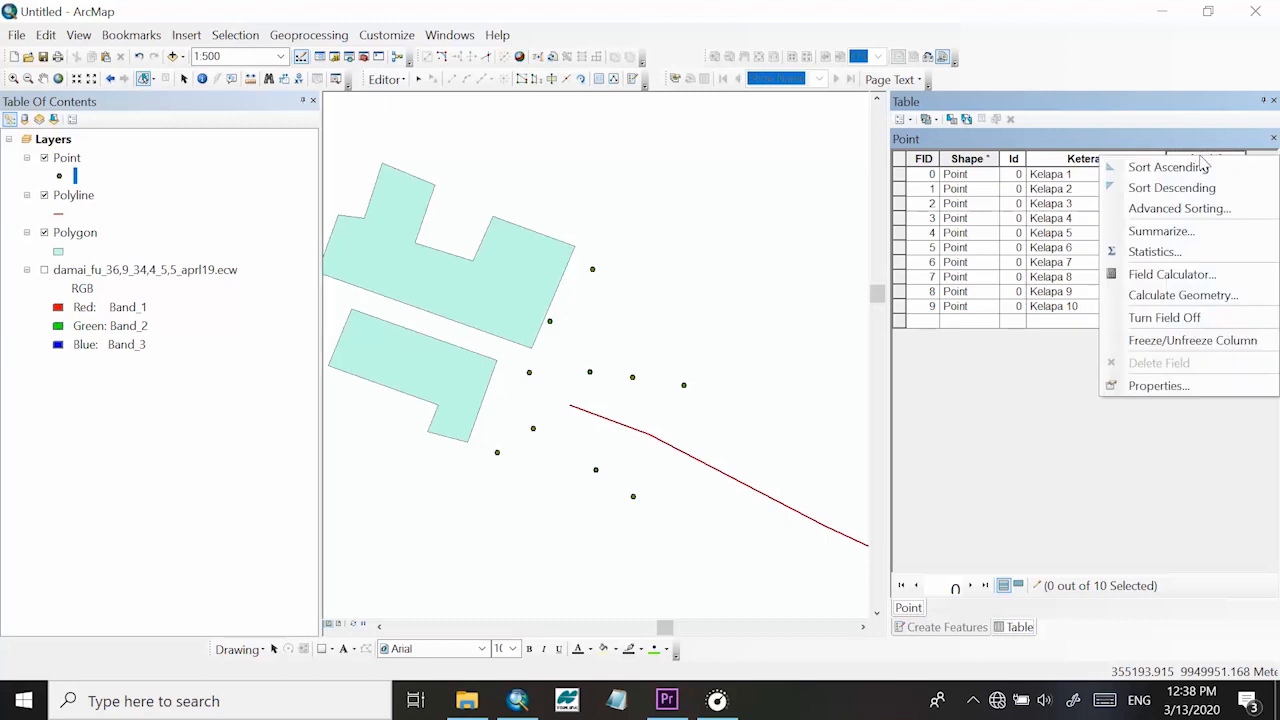
pyautogui.click(1188, 258)
pyautogui.moveTo(431, 360); pyautogui.dragTo(383, 358)
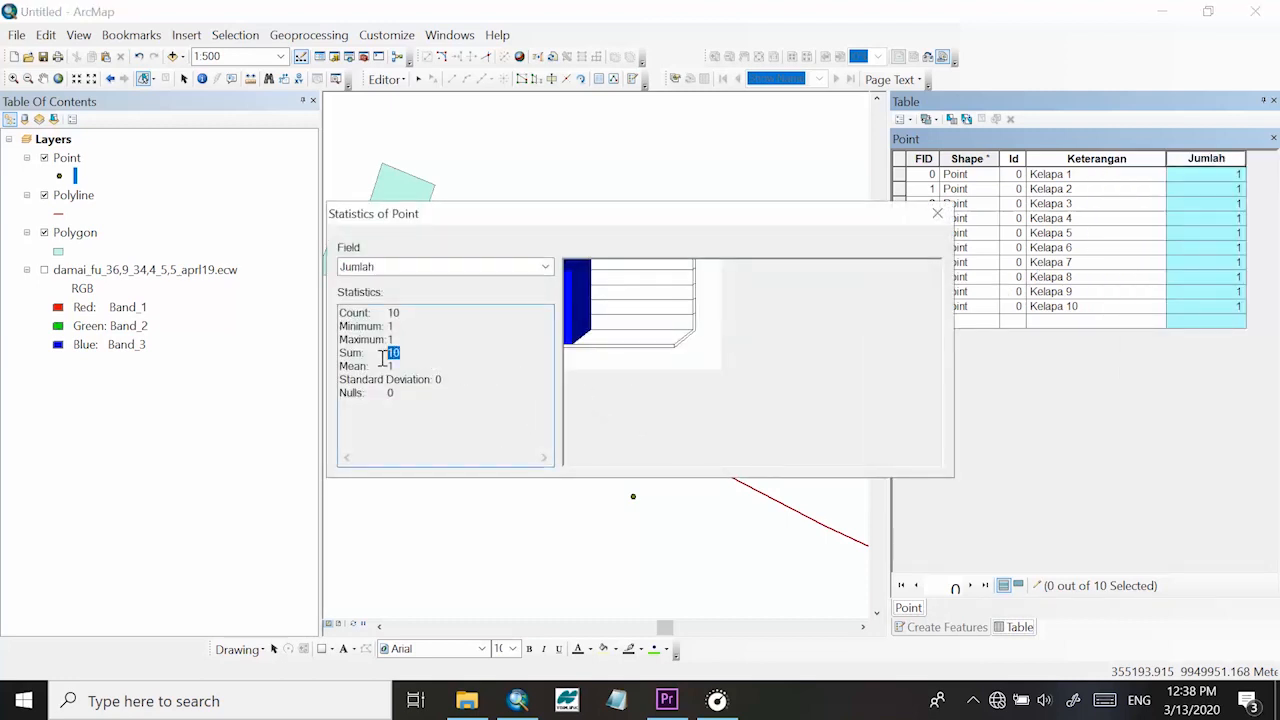
pyautogui.click(937, 219)
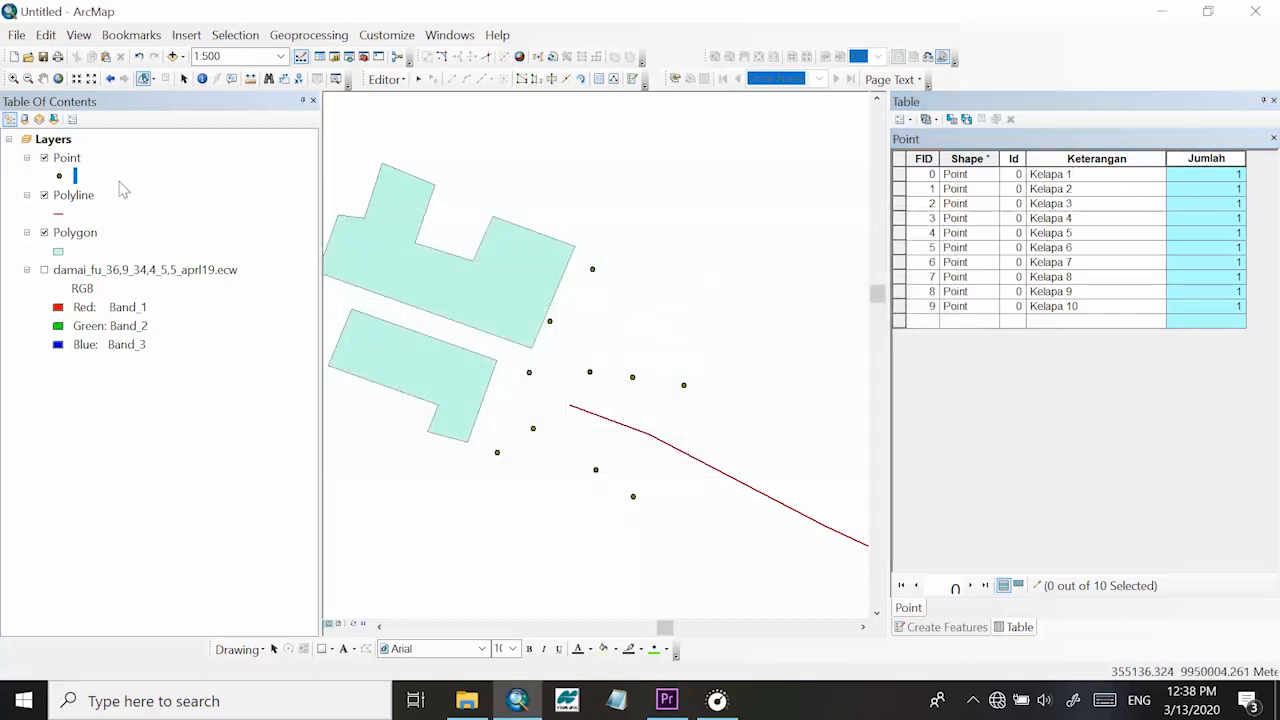
# Save the Point layer edits and end the editing session
pyautogui.click(385, 79)
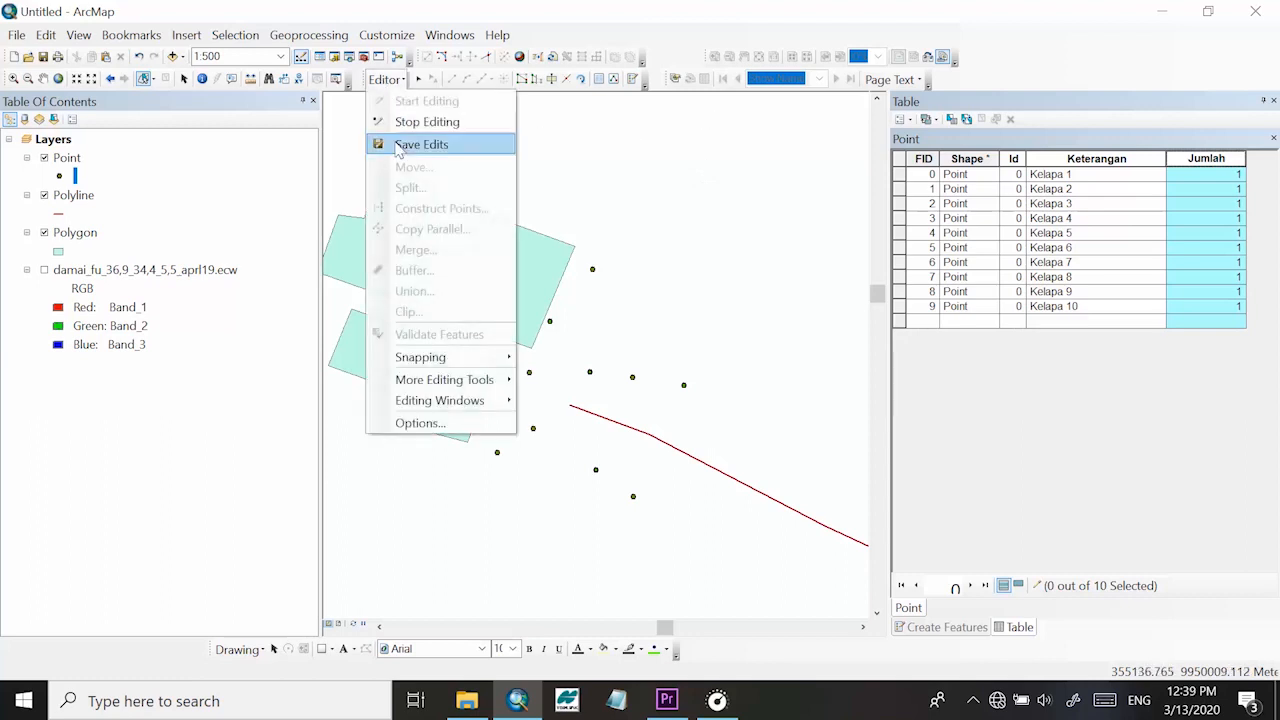
pyautogui.click(400, 145)
pyautogui.click(386, 80)
pyautogui.click(436, 121)
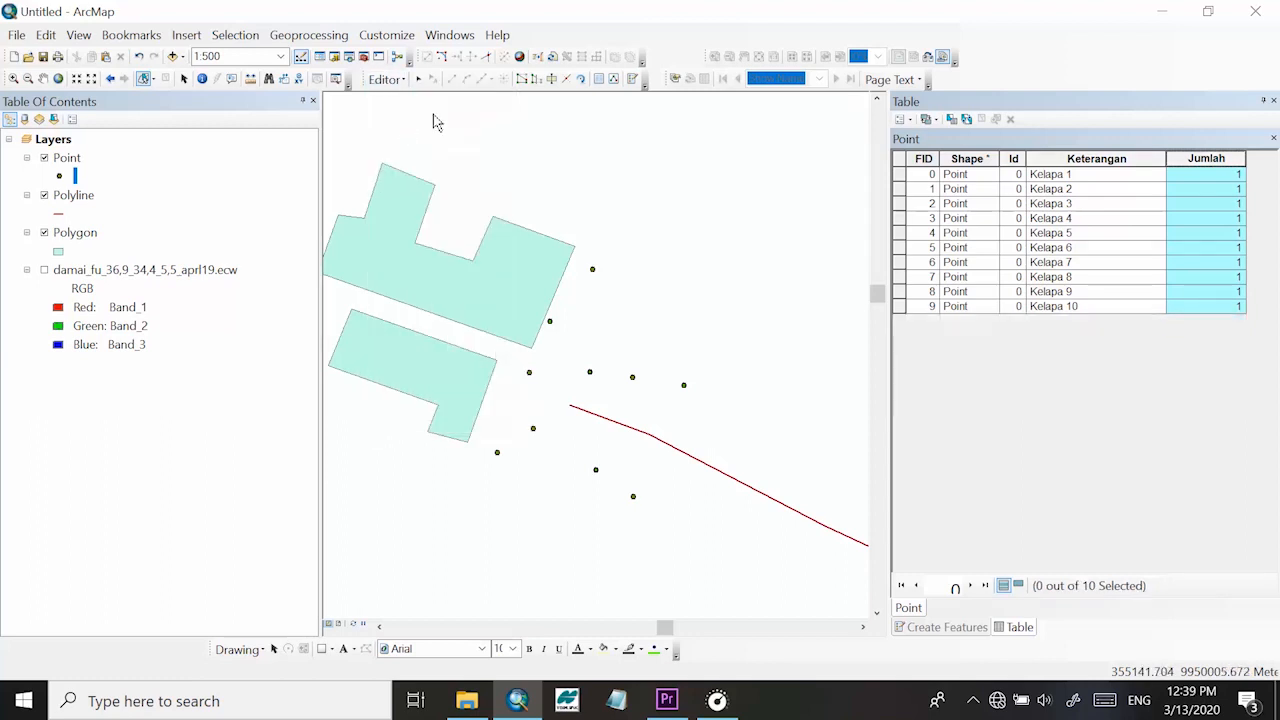
# Open the Polyline attribute table and add a Text field named Keterangan with length 20
pyautogui.click(74, 196)
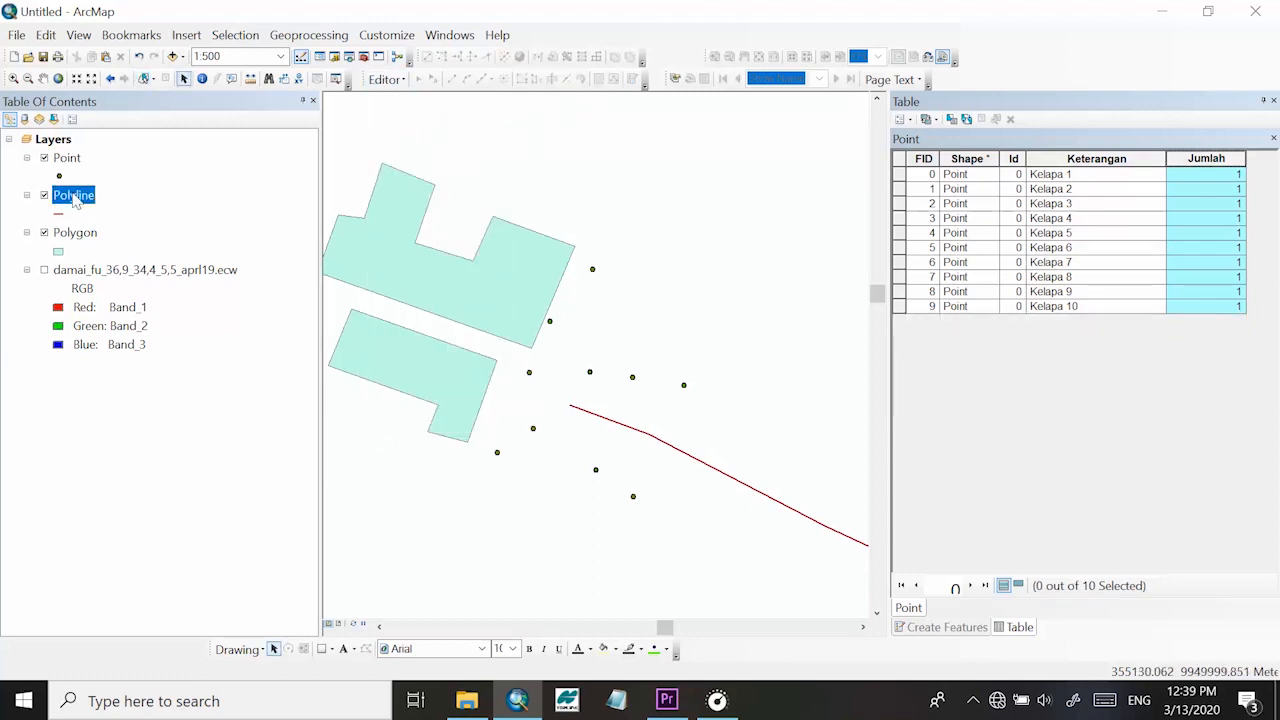
pyautogui.rightClick(74, 198)
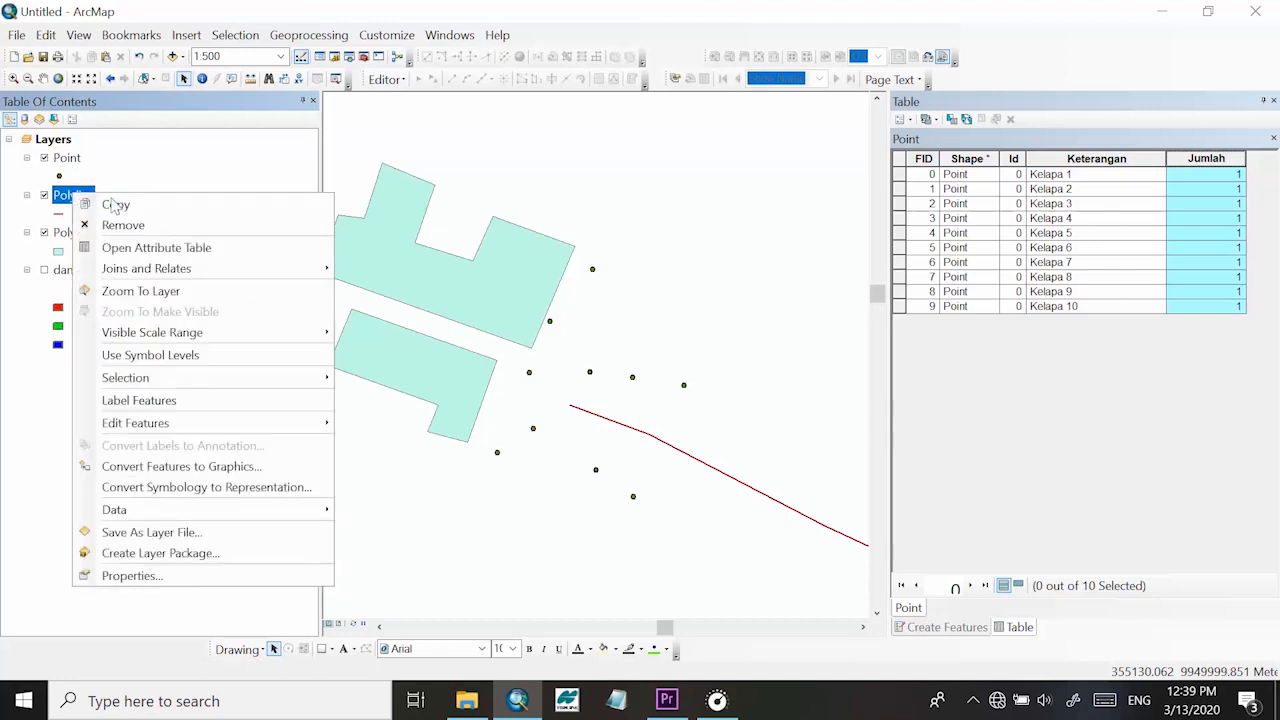
pyautogui.click(145, 245)
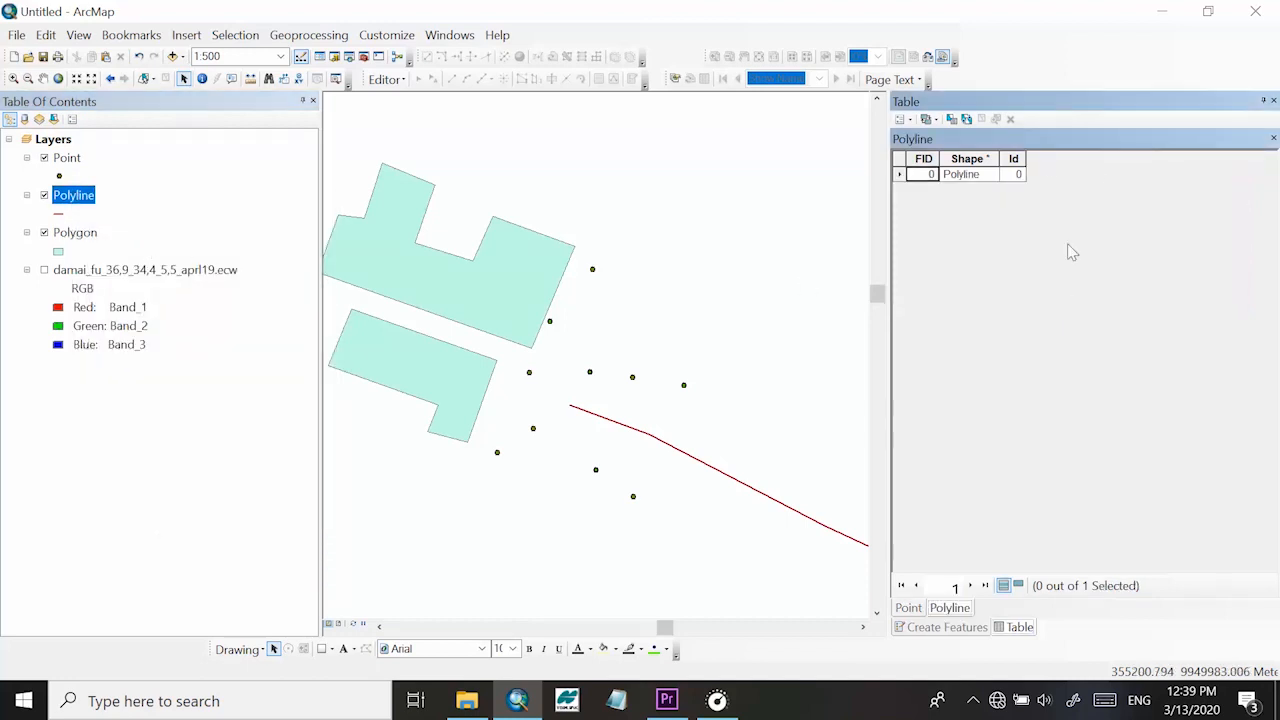
pyautogui.click(907, 120)
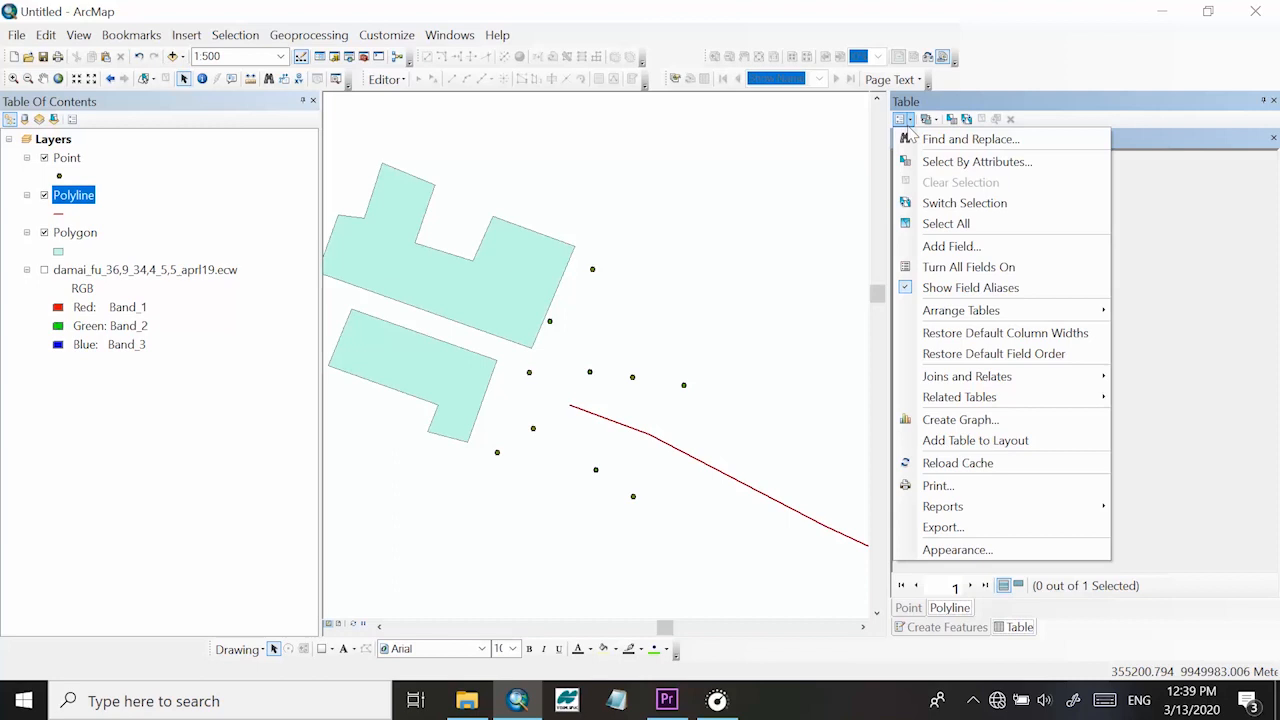
pyautogui.click(955, 248)
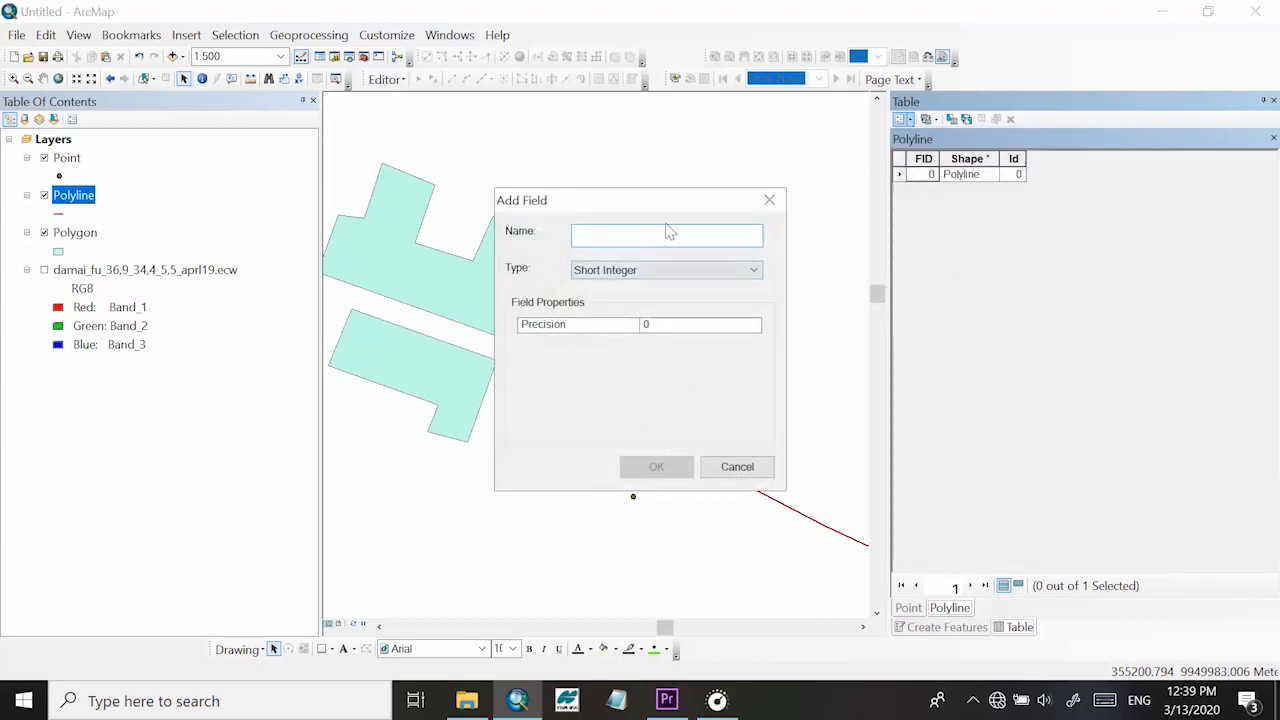
pyautogui.write('Keterangan')
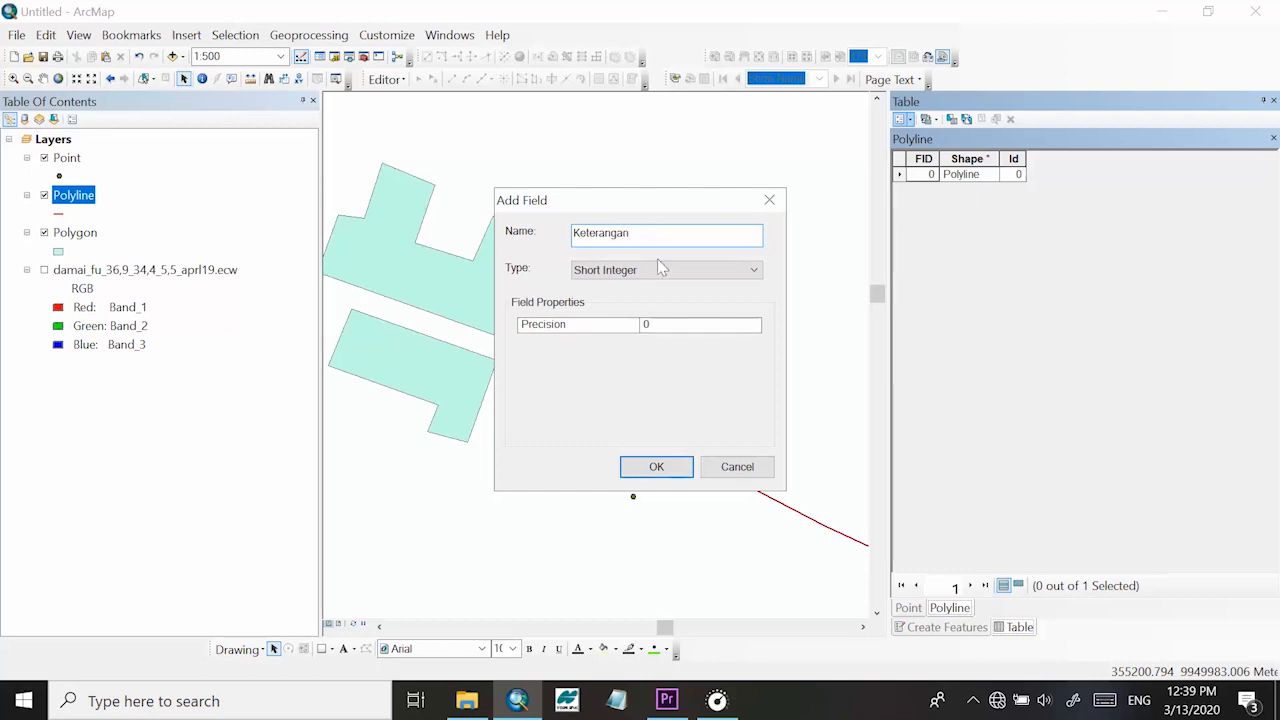
pyautogui.click(658, 266)
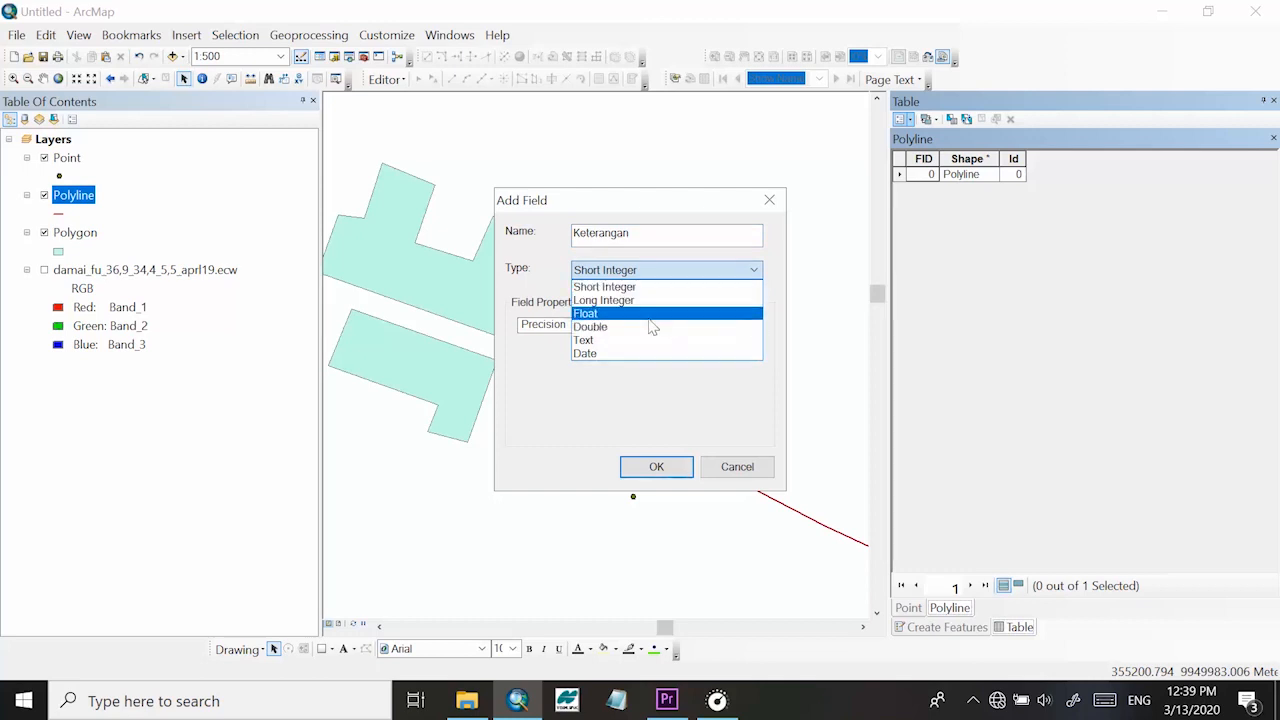
pyautogui.click(642, 340)
pyautogui.click(666, 325)
pyautogui.write('2')
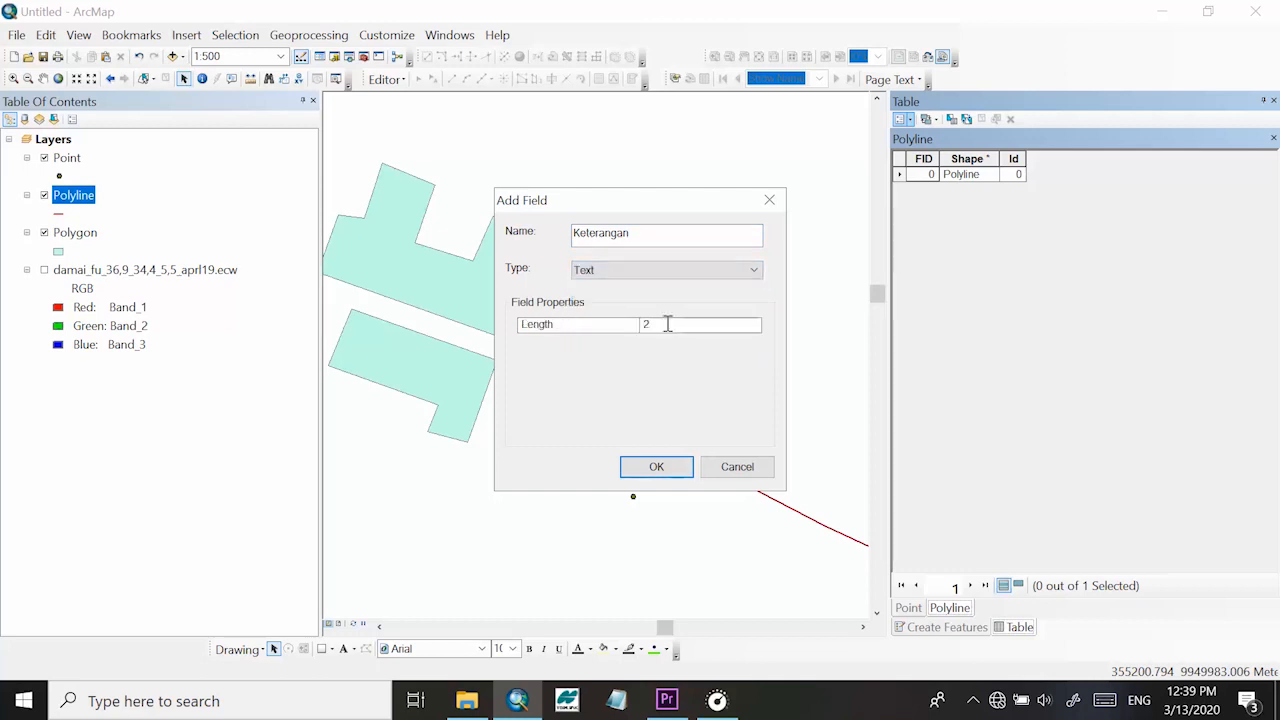
pyautogui.write('0')
pyautogui.click(656, 467)
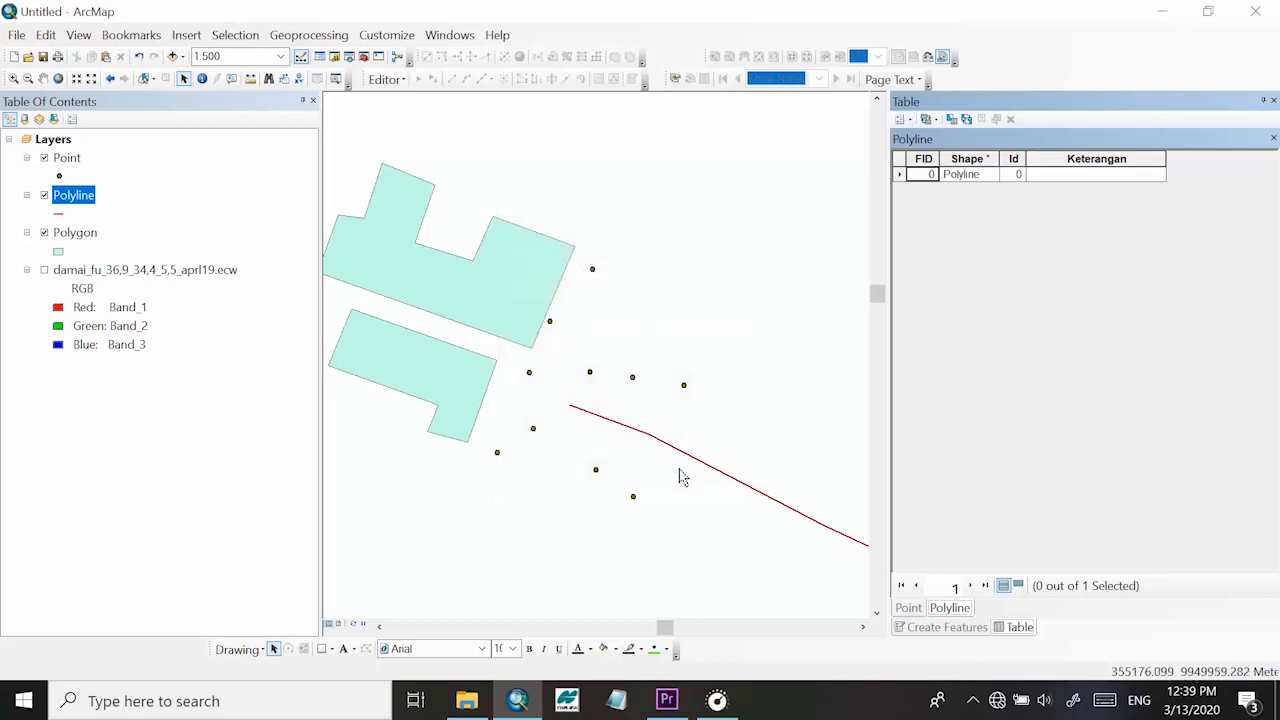
pyautogui.click(900, 119)
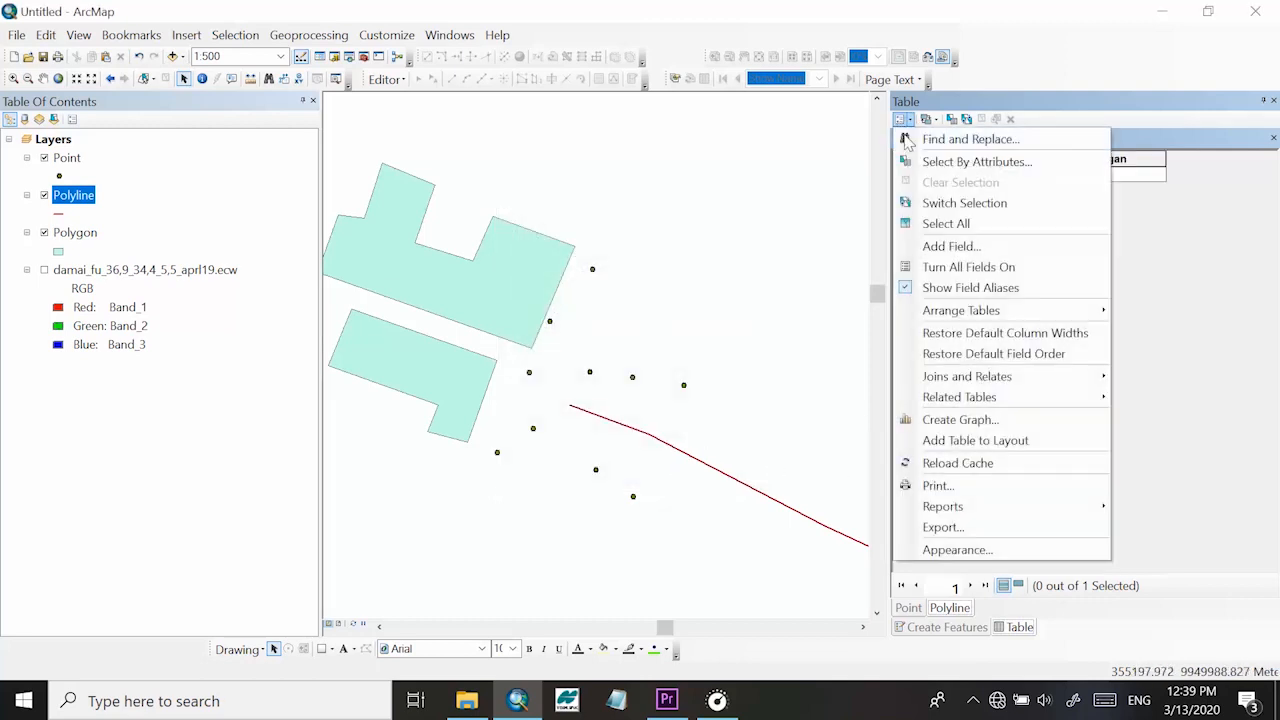
pyautogui.click(940, 245)
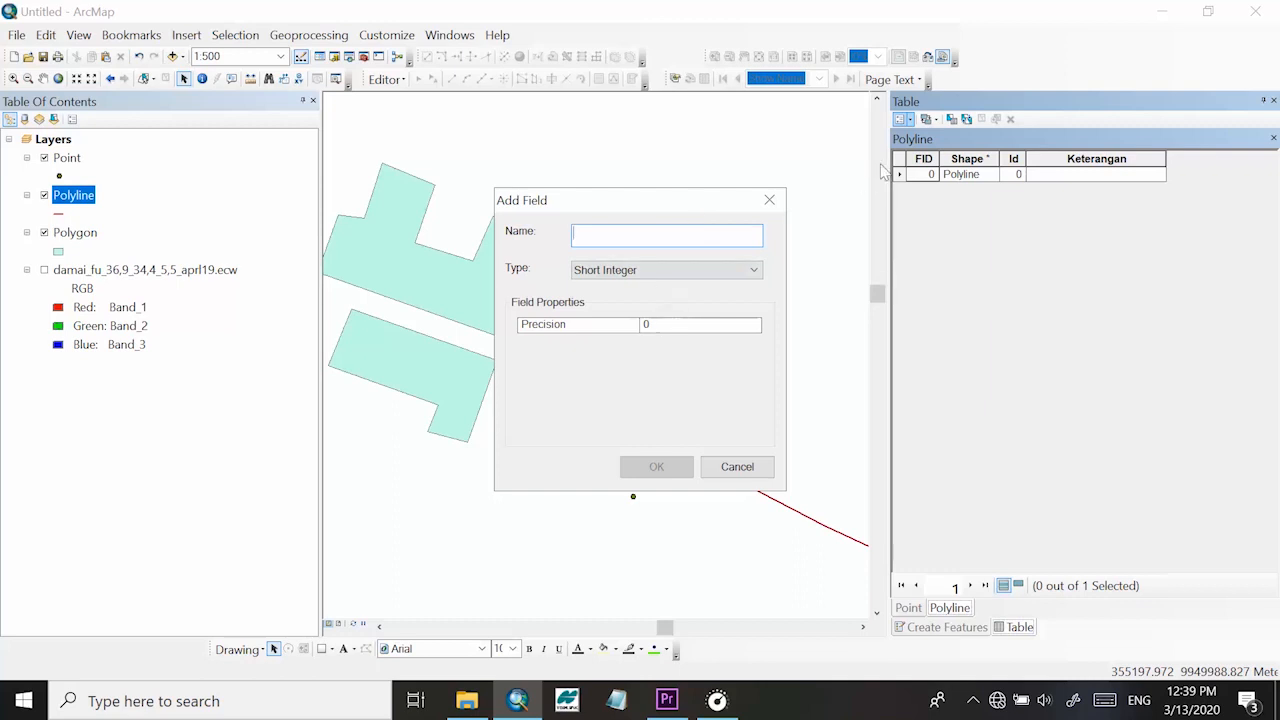
pyautogui.click(769, 200)
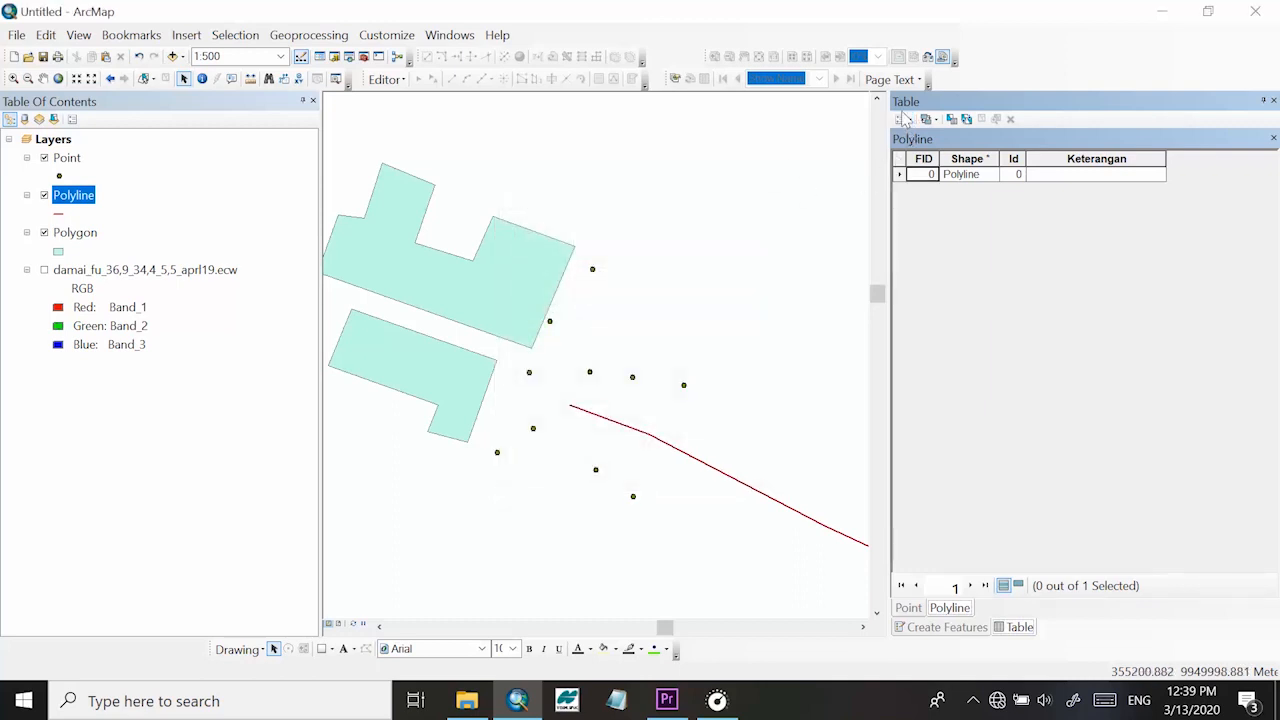
pyautogui.click(901, 119)
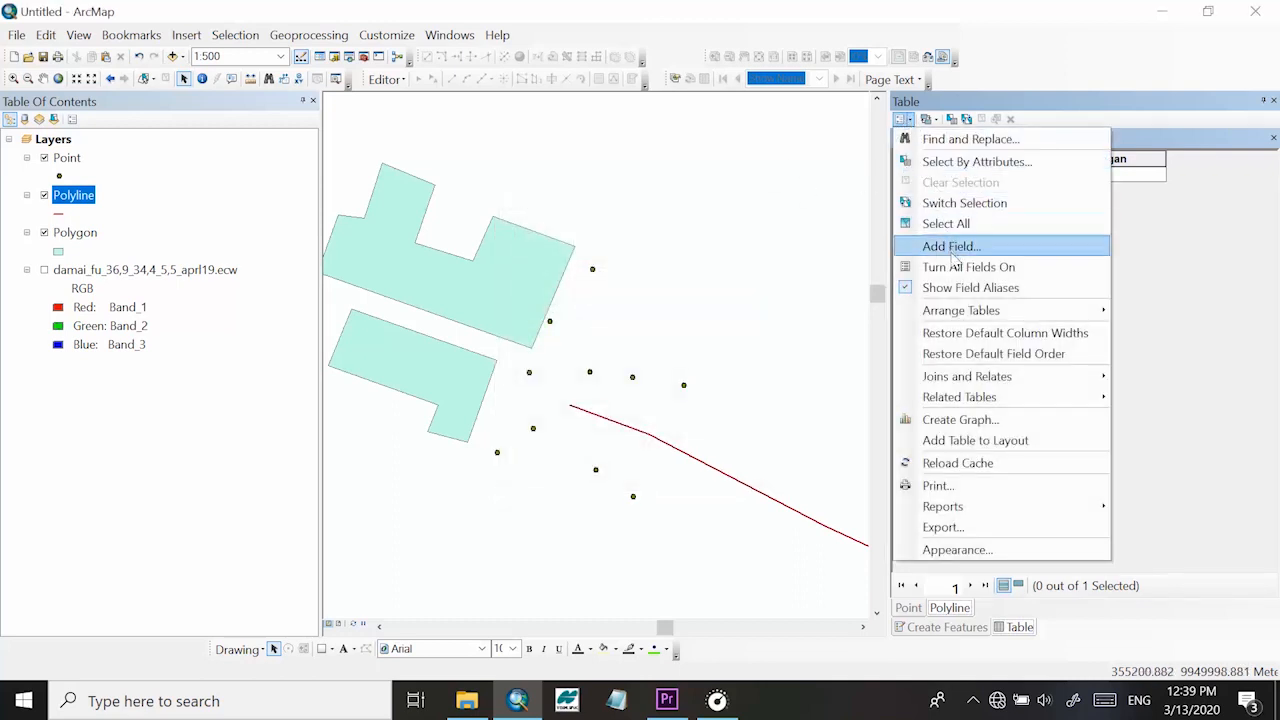
pyautogui.rightClick(89, 200)
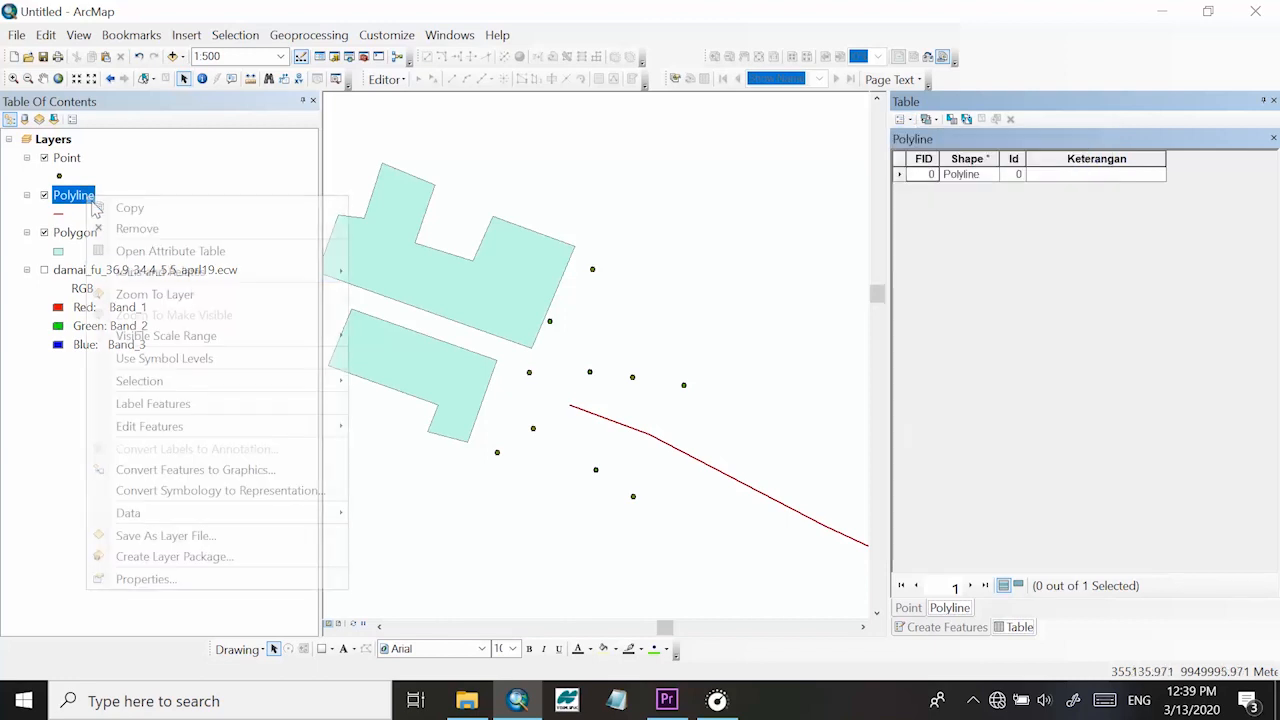
pyautogui.moveTo(250, 427)
pyautogui.click(376, 428)
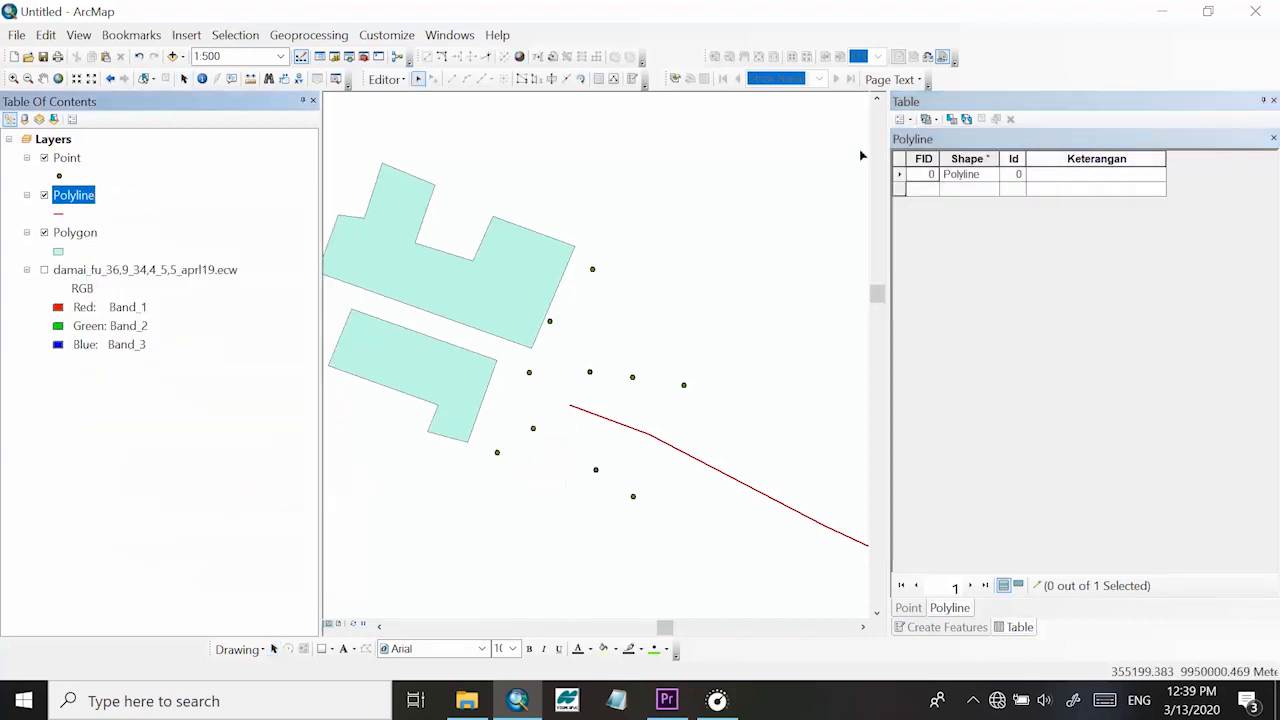
pyautogui.click(901, 119)
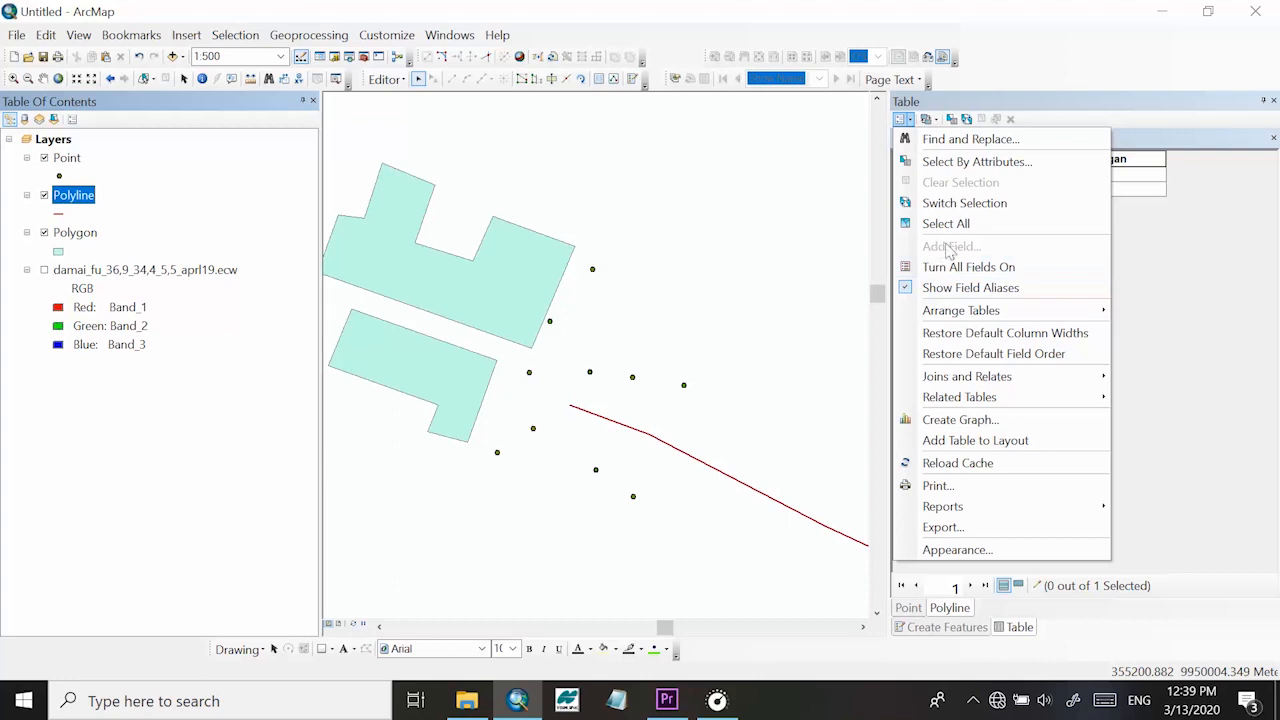
pyautogui.click(1245, 262)
pyautogui.click(386, 79)
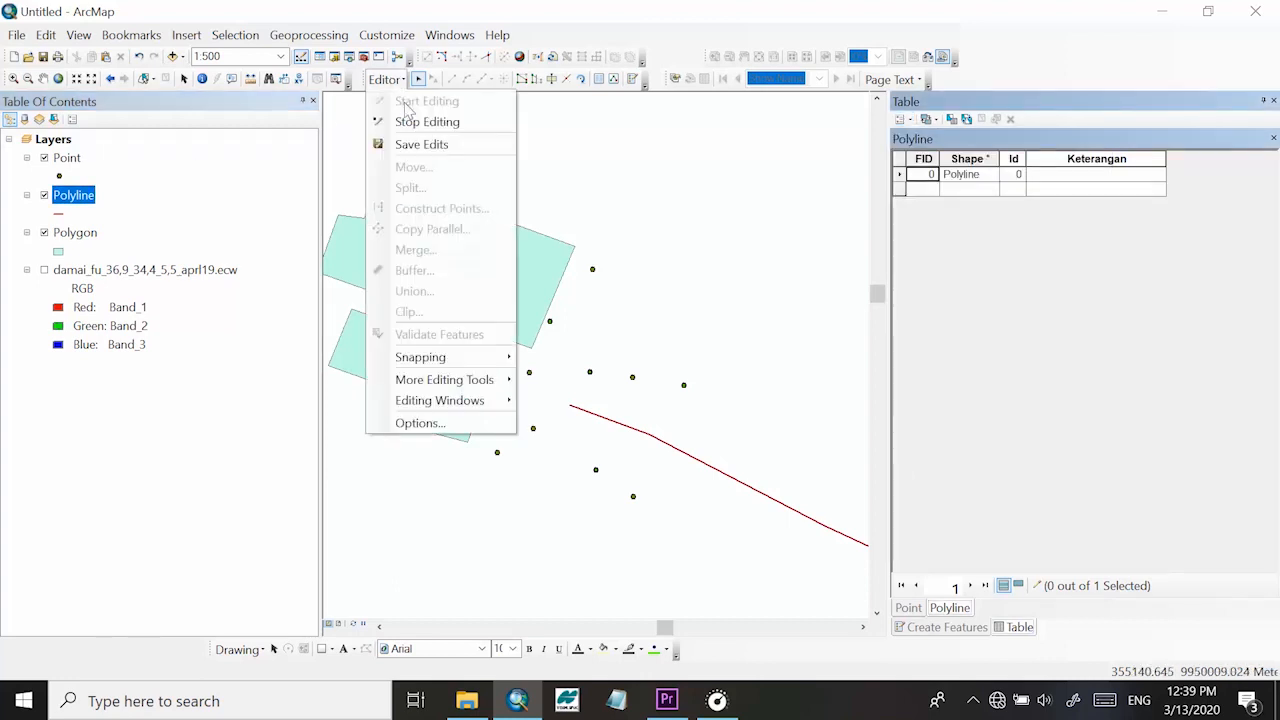
pyautogui.click(391, 140)
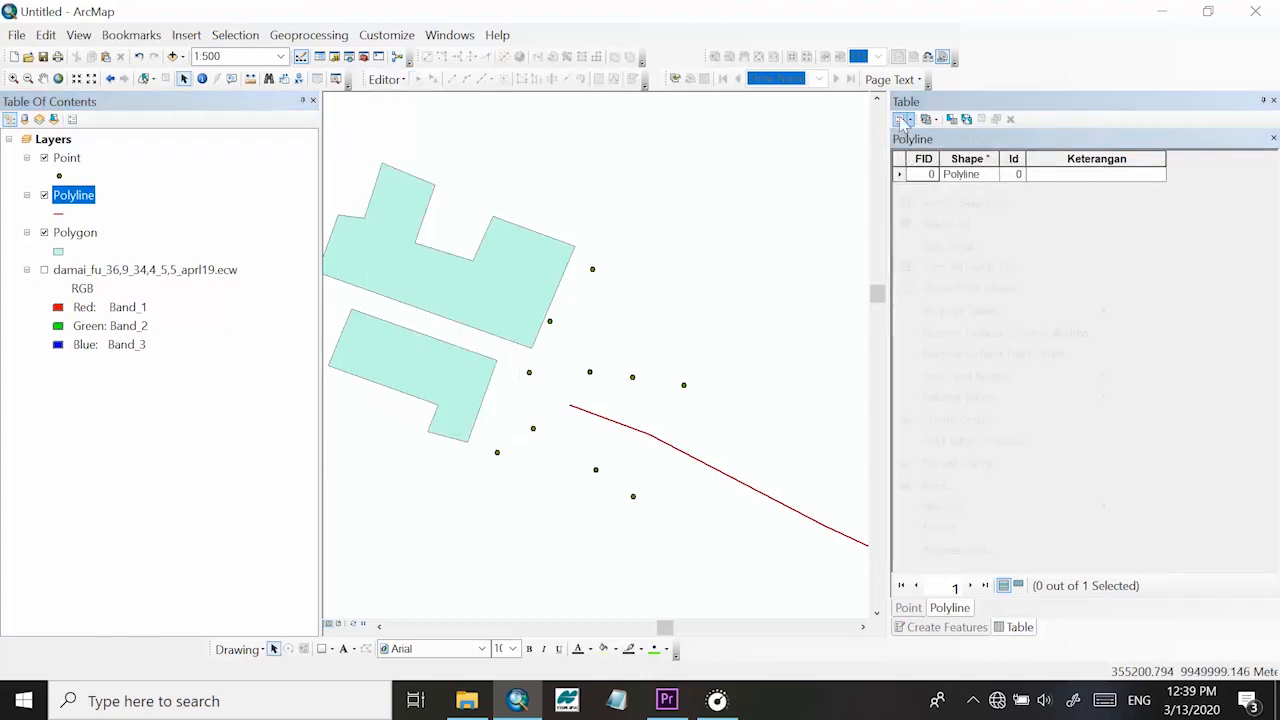
# Add a Double field named Panjang with precision 10 to the Polyline table
pyautogui.click(901, 119)
pyautogui.click(950, 247)
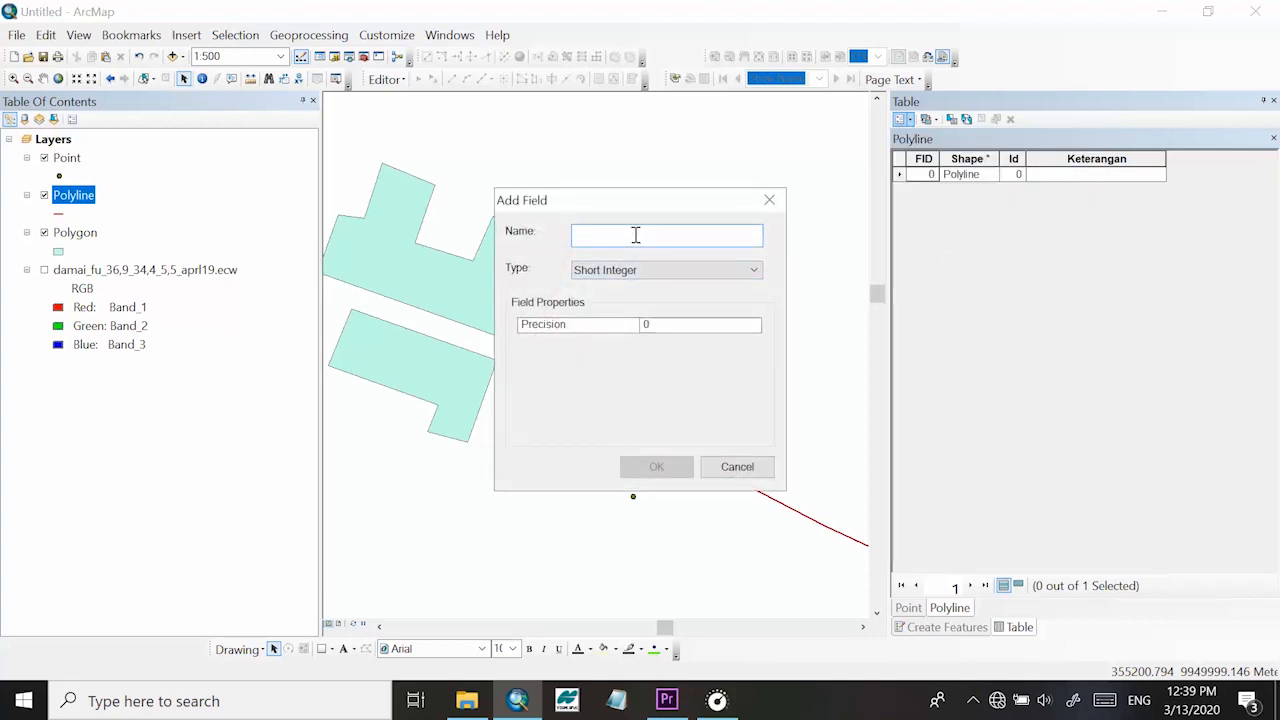
pyautogui.write('Panjang')
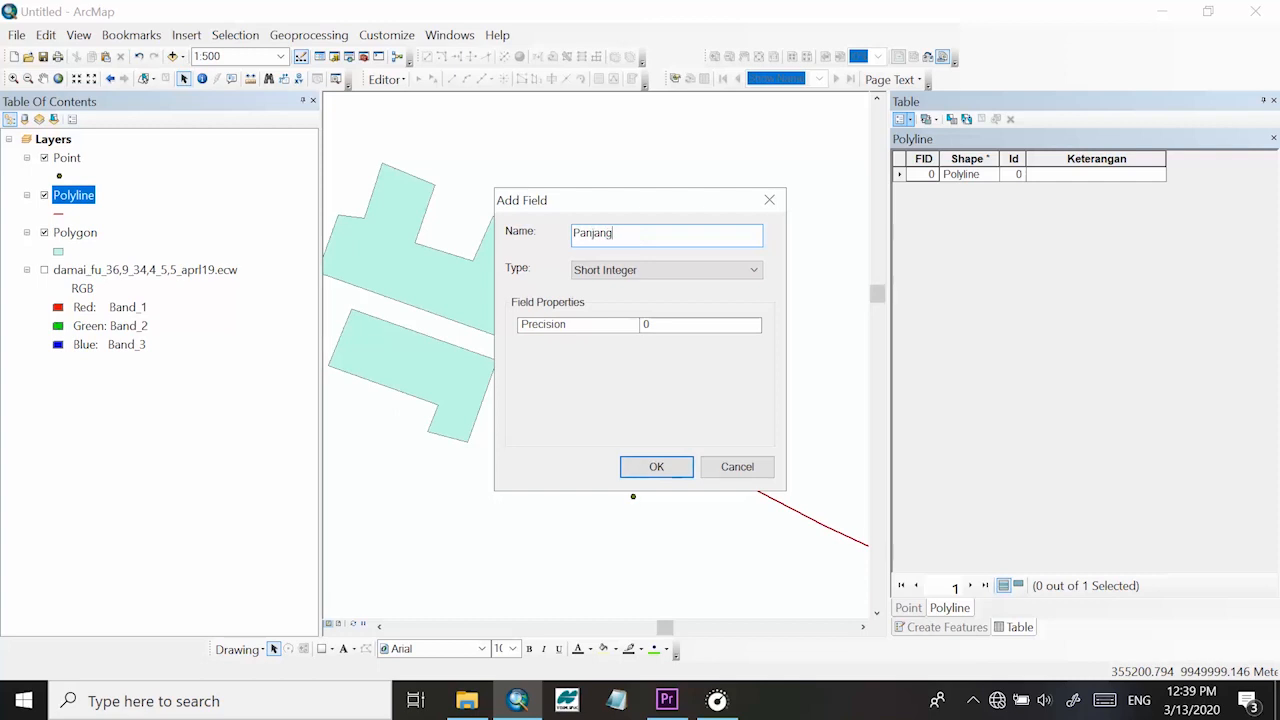
pyautogui.click(631, 271)
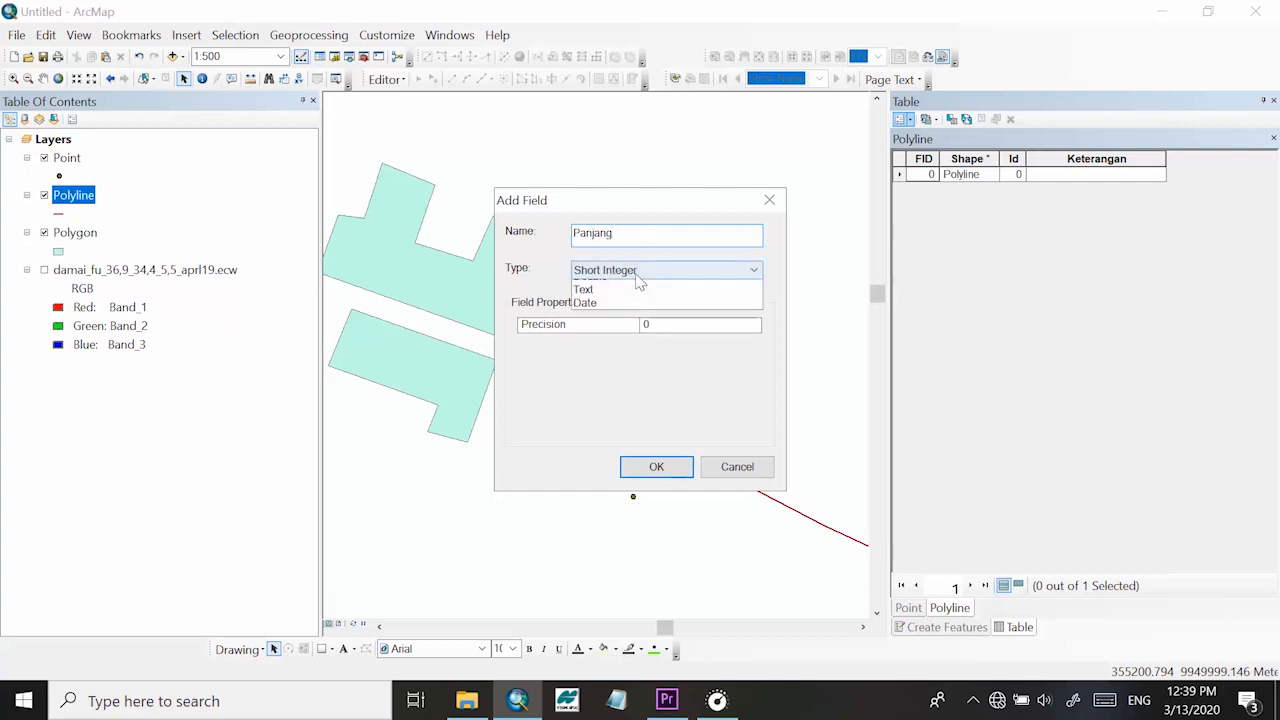
pyautogui.click(657, 328)
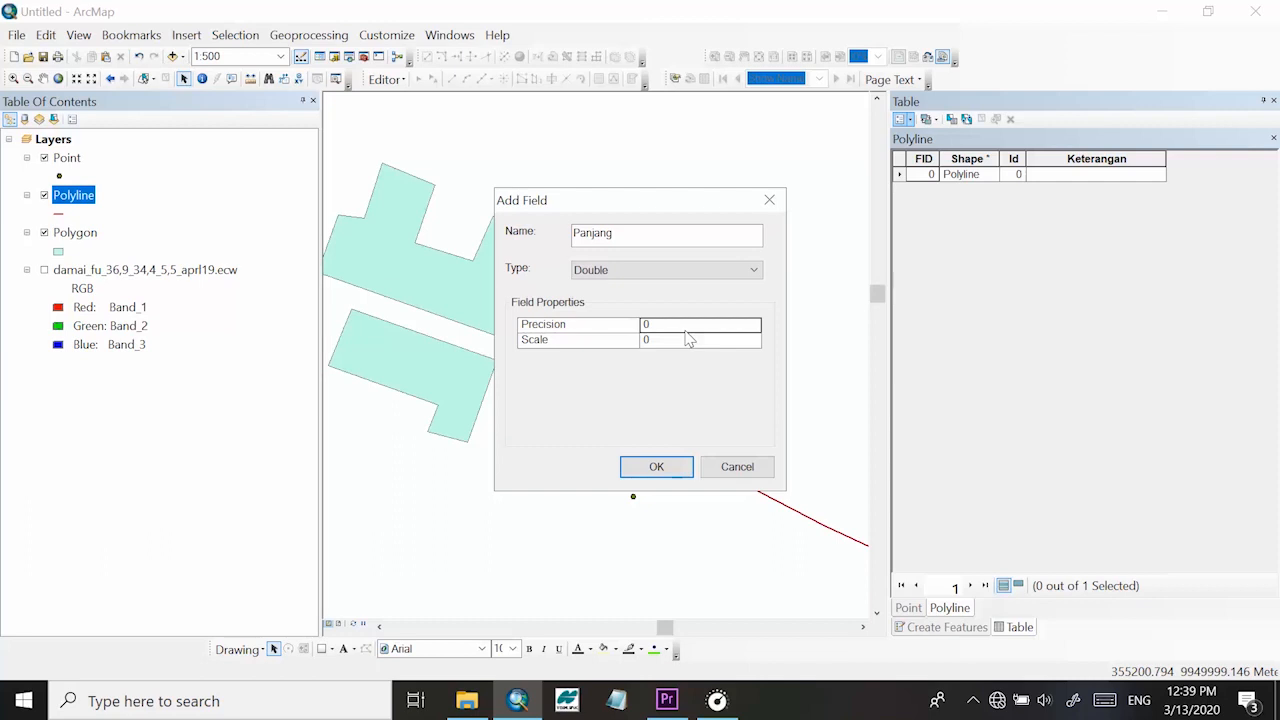
pyautogui.click(686, 331)
pyautogui.write('1')
pyautogui.click(687, 341)
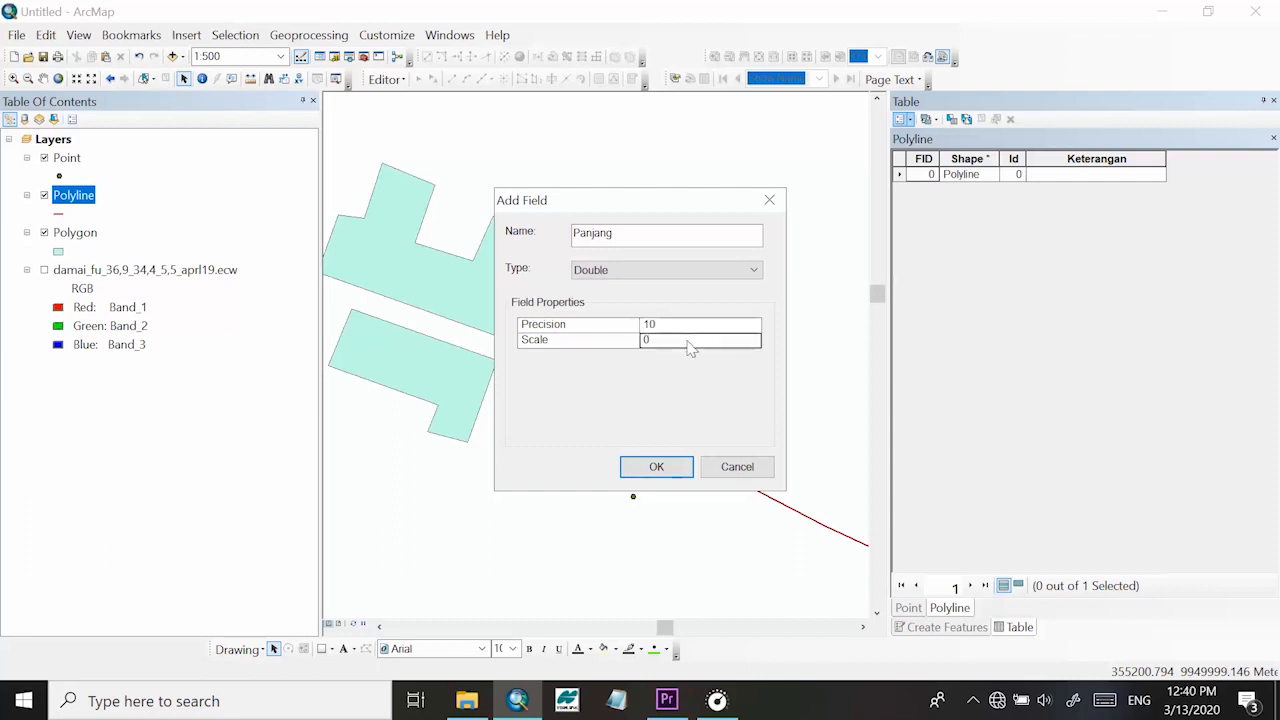
pyautogui.click(655, 467)
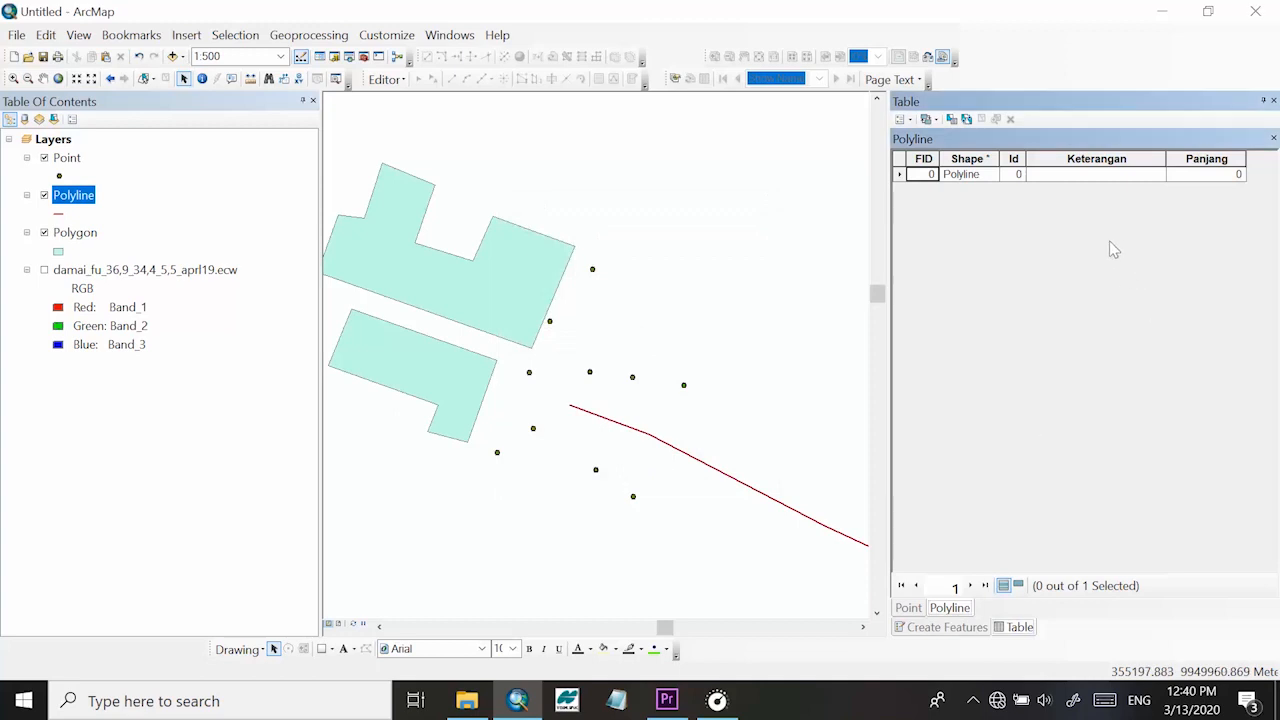
# Select the polyline feature on the map and start an editing session on the Polyline layer
pyautogui.click(143, 78)
pyautogui.moveTo(741, 462)
pyautogui.mouseDown()
pyautogui.moveTo(757, 489)
pyautogui.moveTo(737, 520)
pyautogui.moveTo(694, 433)
pyautogui.mouseUp()
pyautogui.moveTo(787, 438); pyautogui.dragTo(665, 403)
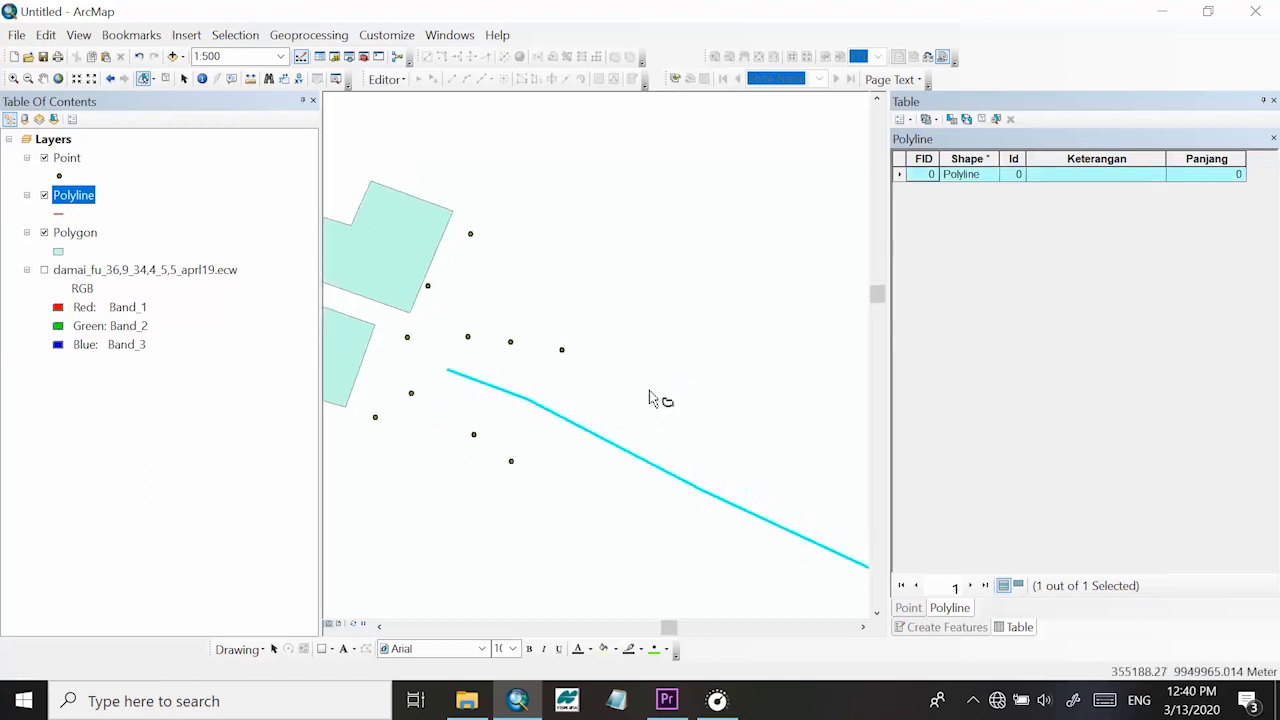
pyautogui.click(1122, 176)
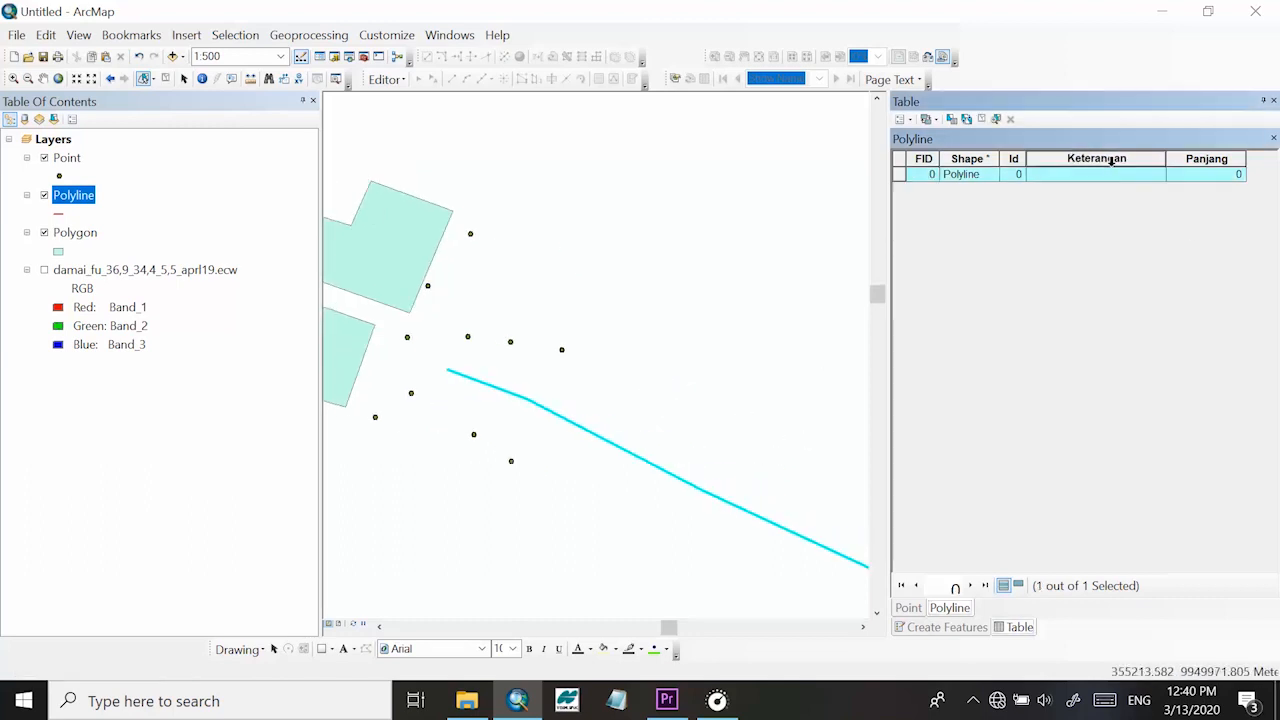
pyautogui.rightClick(1120, 161)
pyautogui.click(1055, 178)
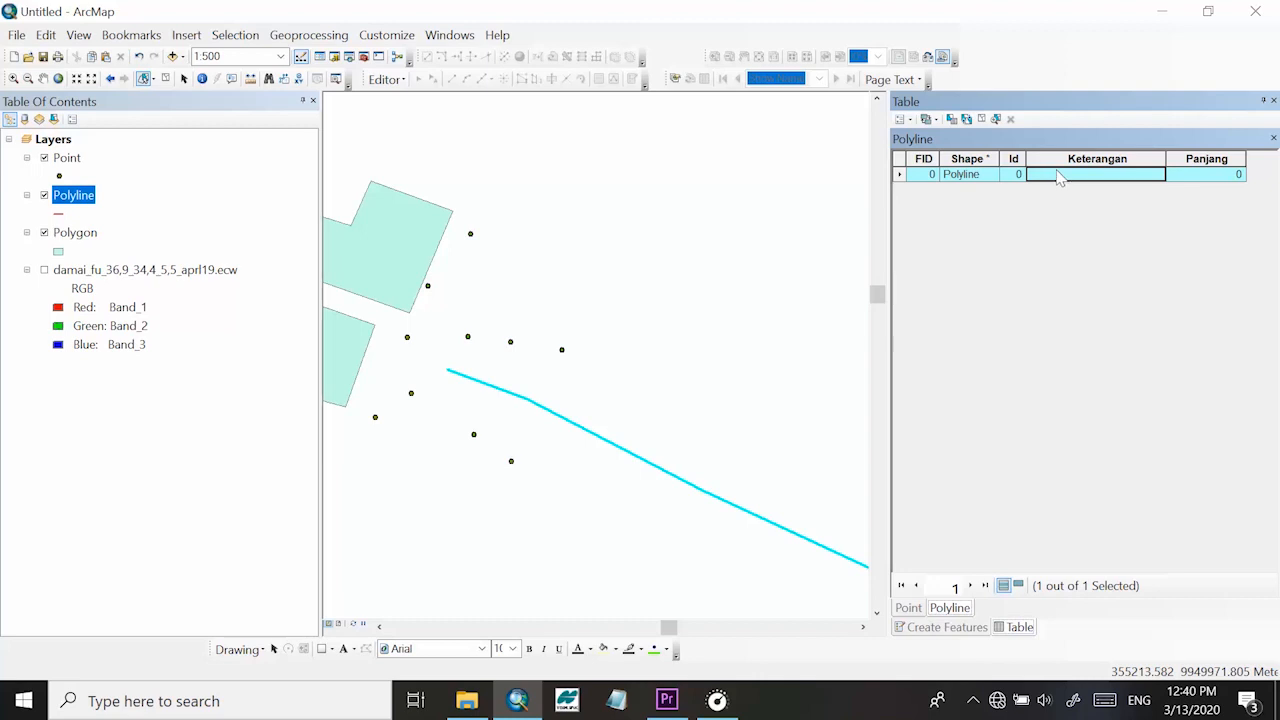
pyautogui.rightClick(67, 203)
pyautogui.moveTo(291, 437)
pyautogui.click(357, 426)
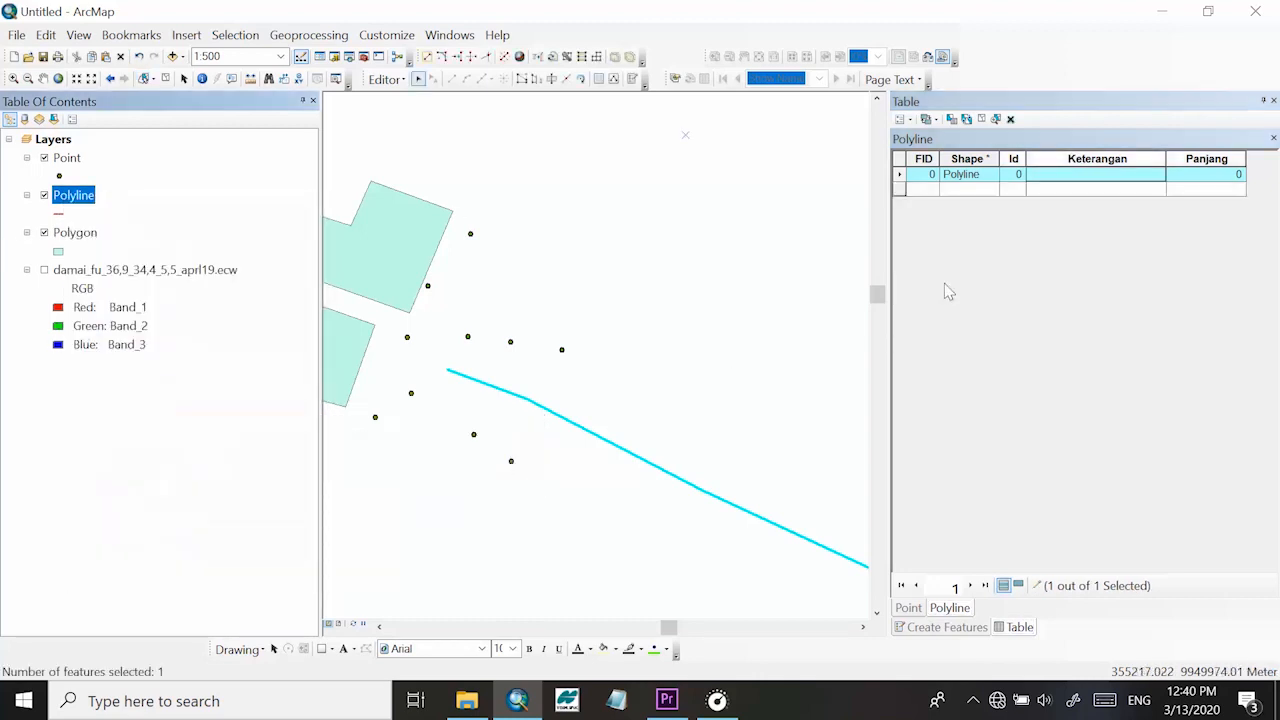
# Enter Jalan directly in the polyline record's Keterangan cell and clear the cell again
pyautogui.click(1088, 174)
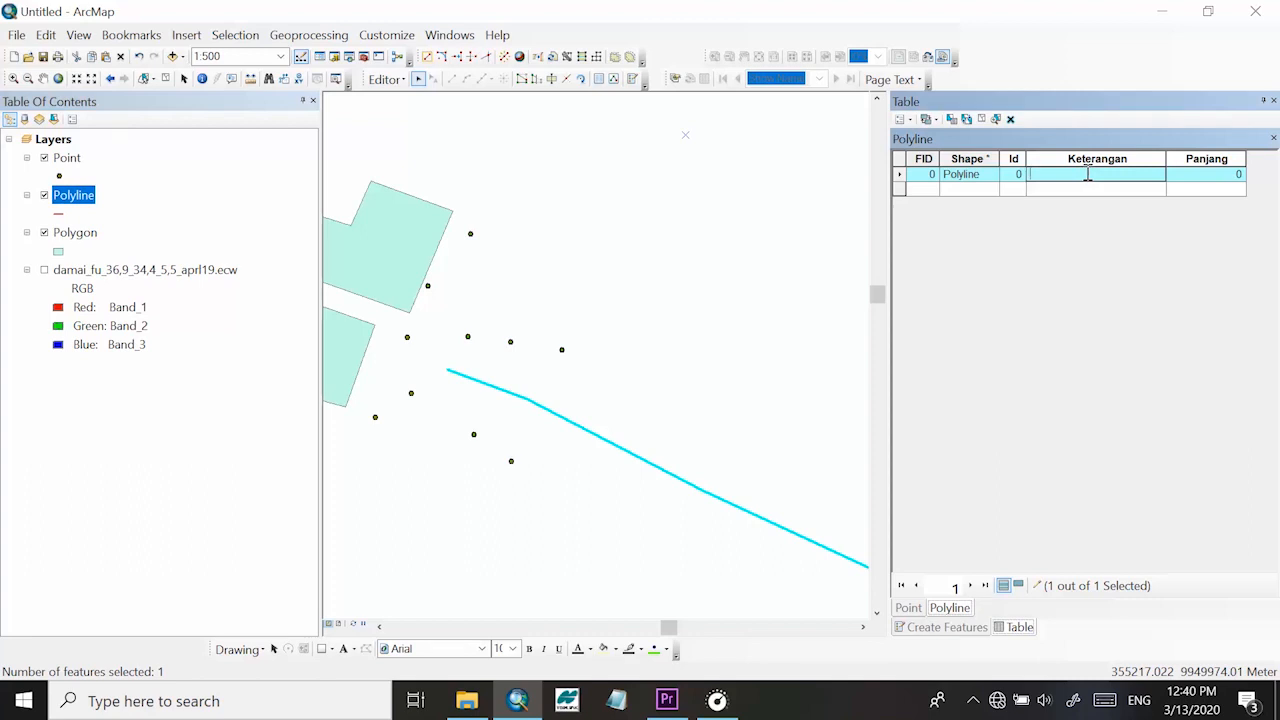
pyautogui.write('Jalan')
pyautogui.click(1079, 190)
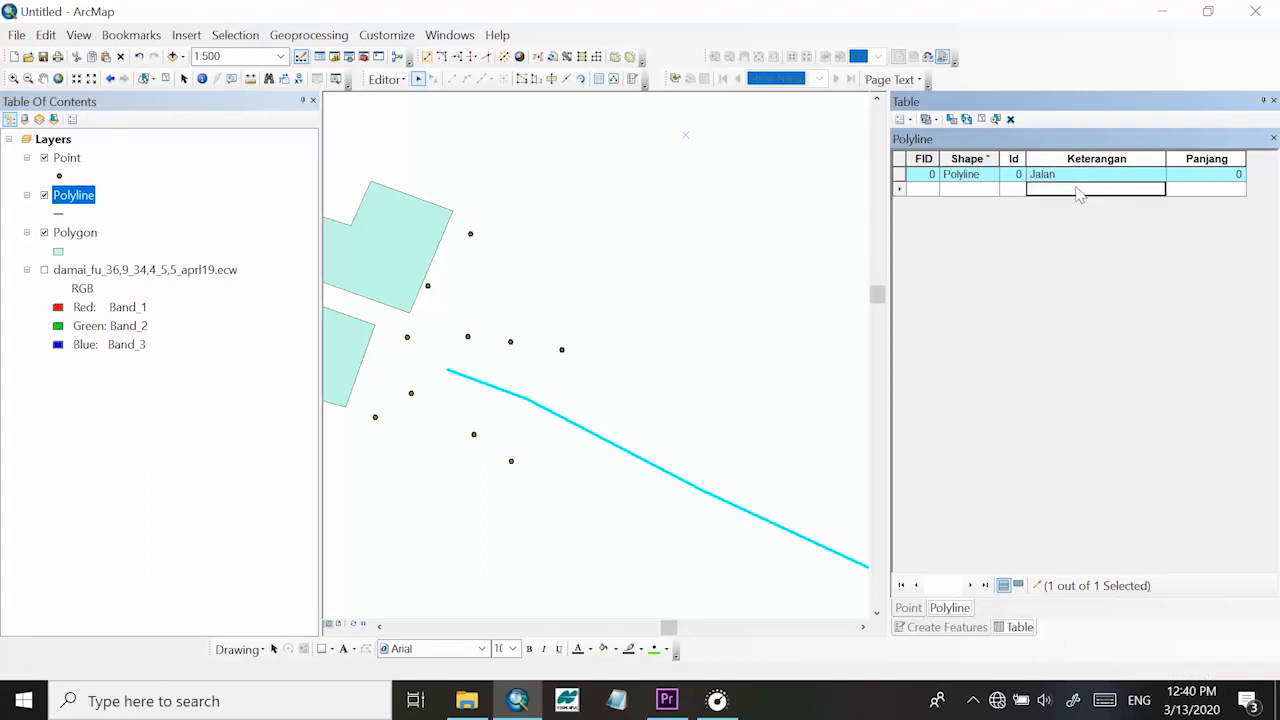
pyautogui.rightClick(1068, 160)
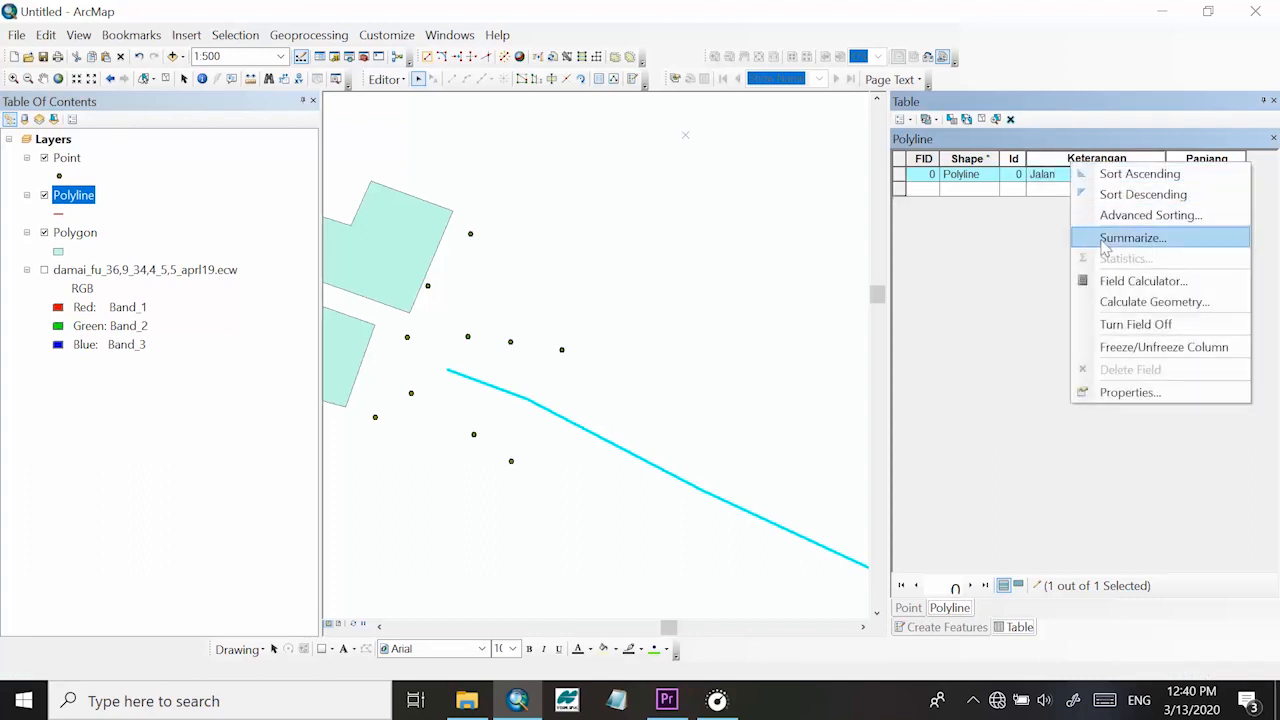
pyautogui.click(1062, 175)
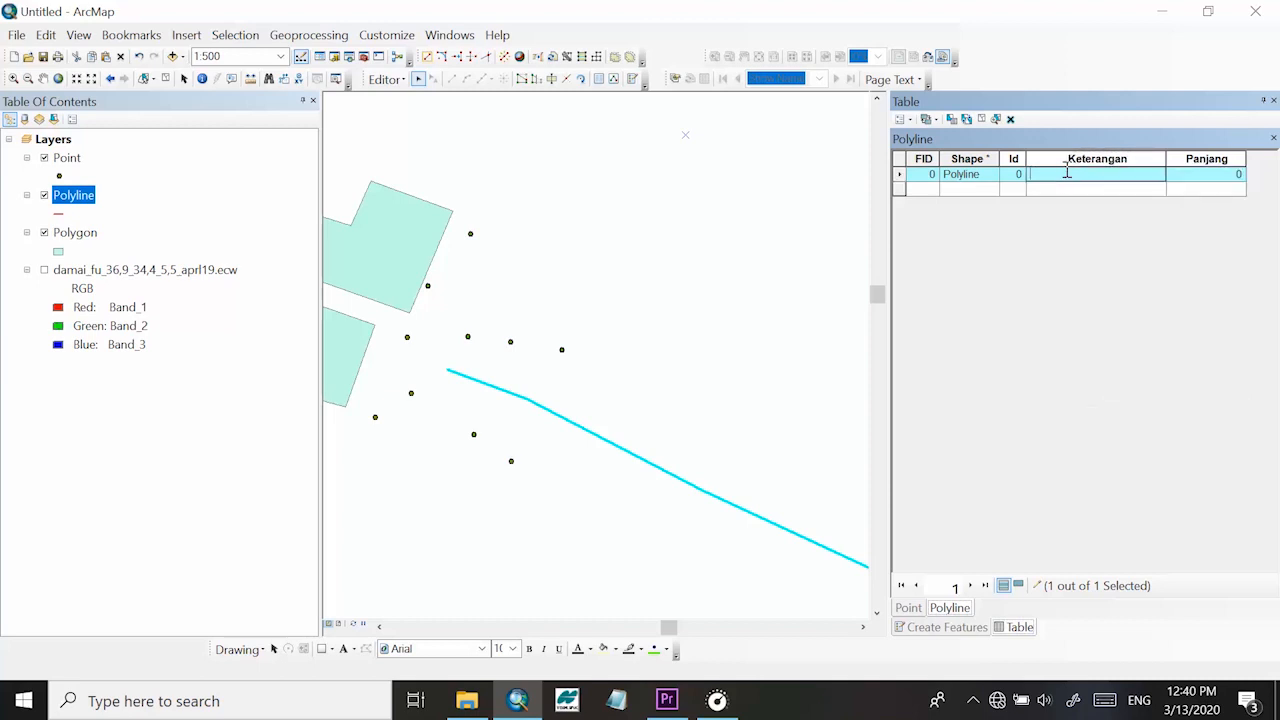
# Fill the Keterangan field of the polyline record with "Jalan" using the Field Calculator
pyautogui.rightClick(1068, 160)
pyautogui.click(1119, 283)
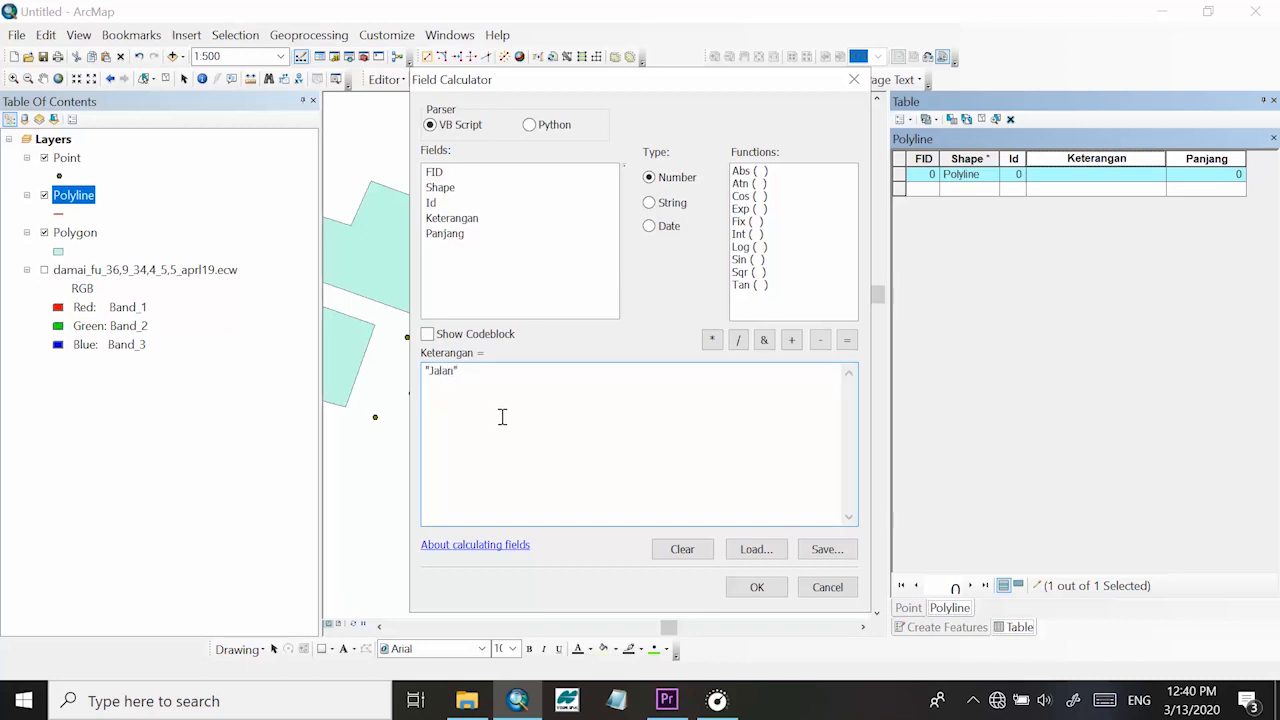
pyautogui.write('"Jalan"')
pyautogui.click(757, 587)
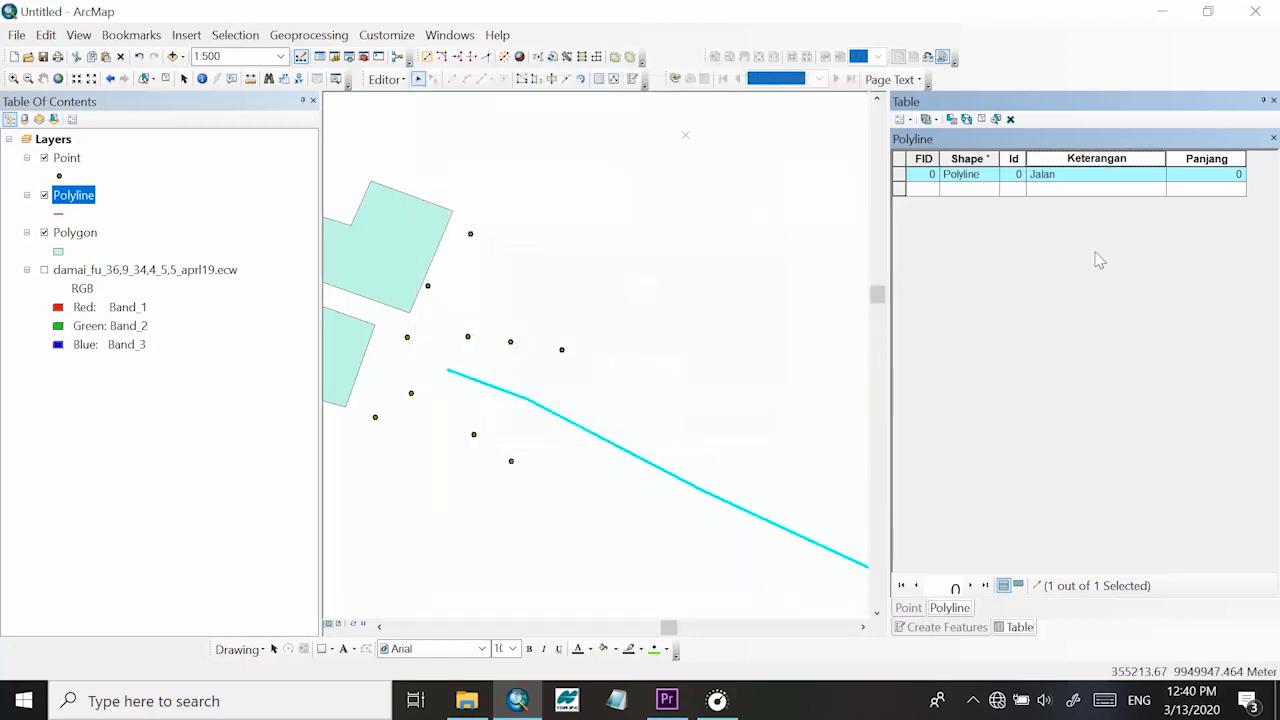
pyautogui.click(1082, 177)
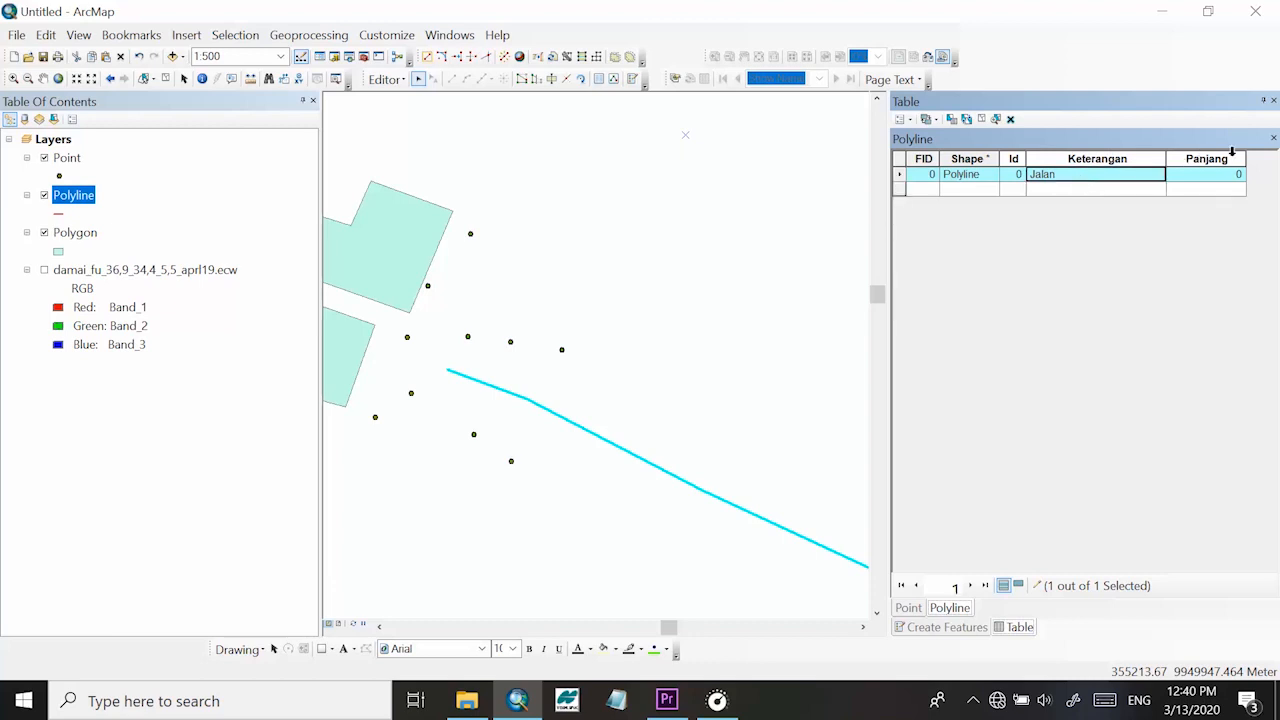
# Clear the selection and calculate the Panjang field as Length in Meters [m] using Calculate Geometry with the data source's coordinate system
pyautogui.scroll(3, 500, 386)
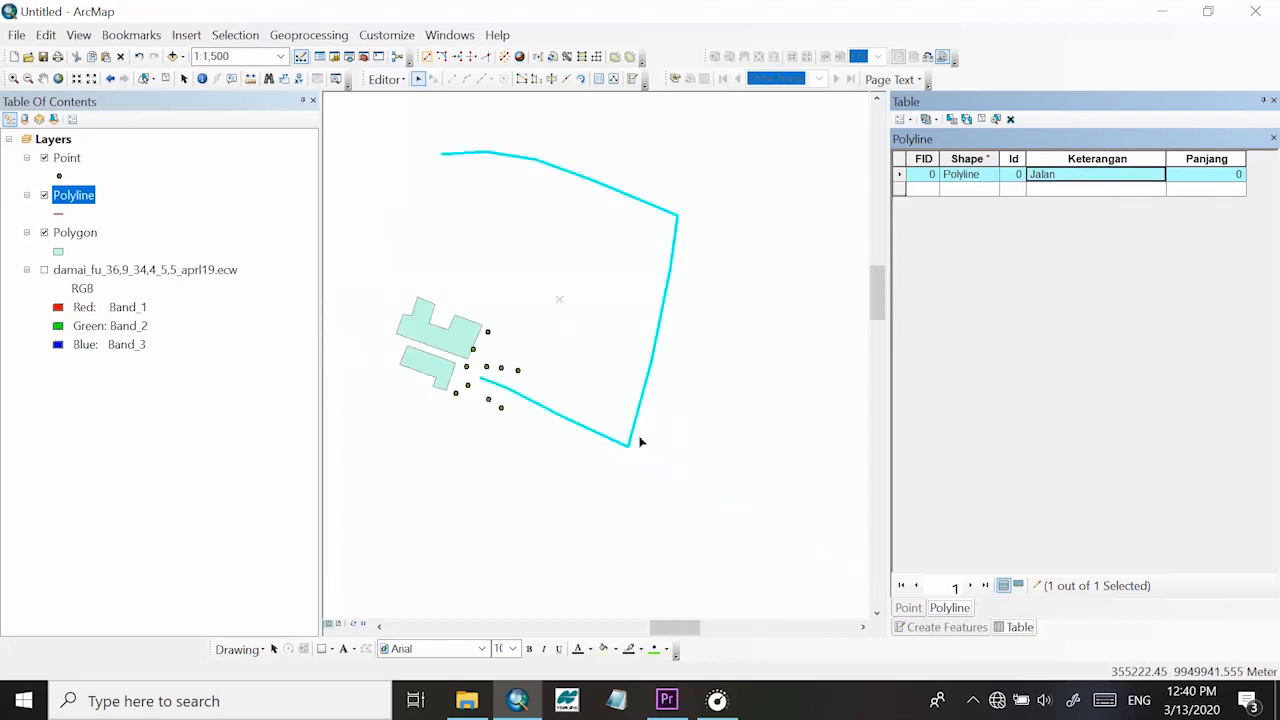
pyautogui.click(614, 317)
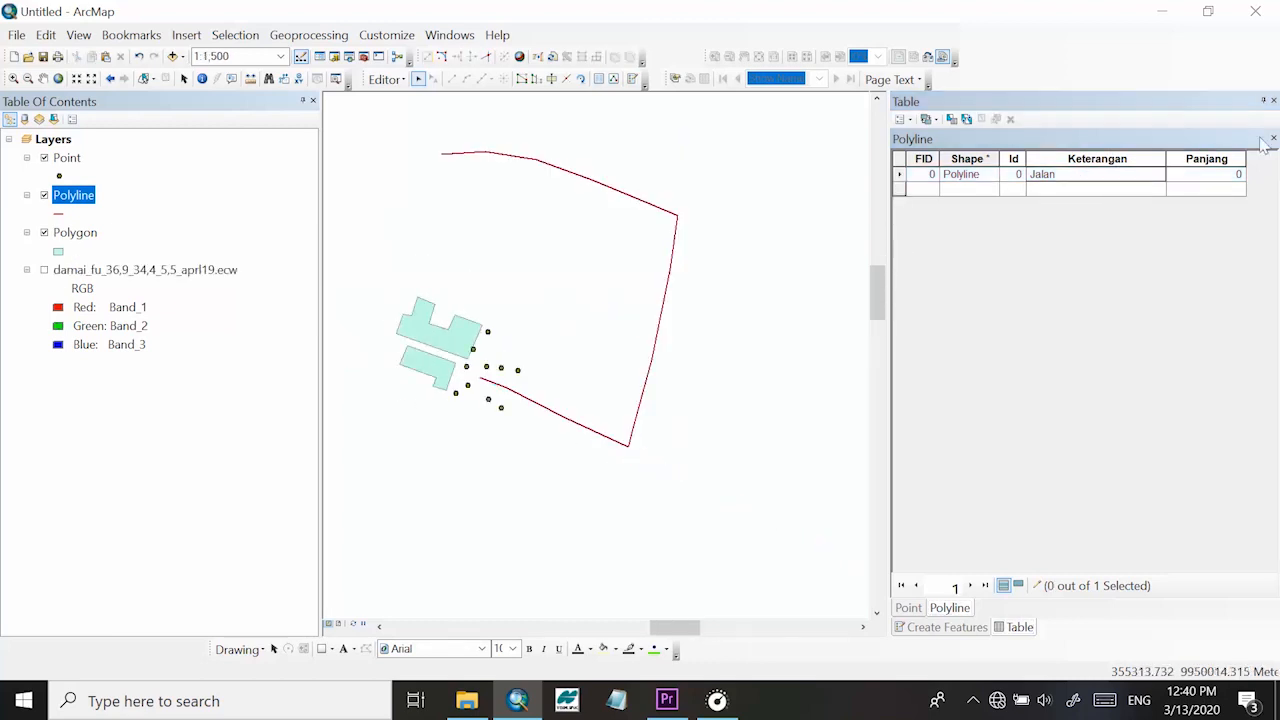
pyautogui.rightClick(1200, 157)
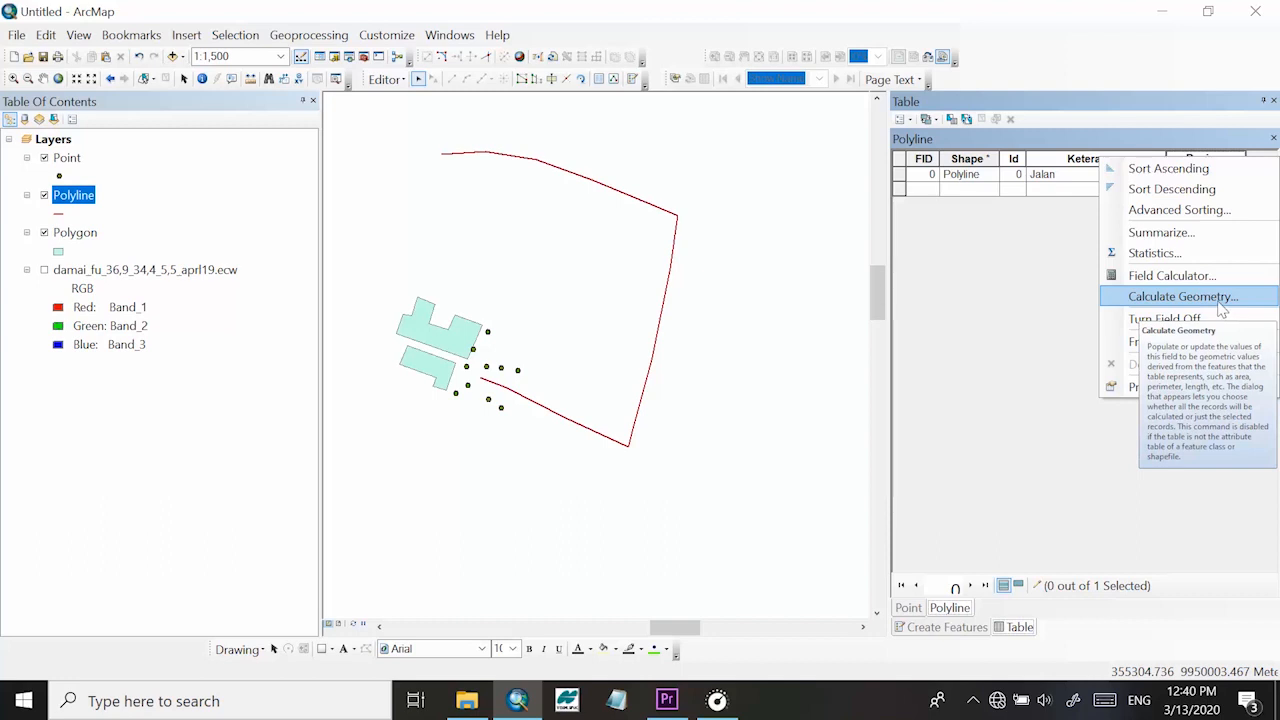
pyautogui.click(1183, 296)
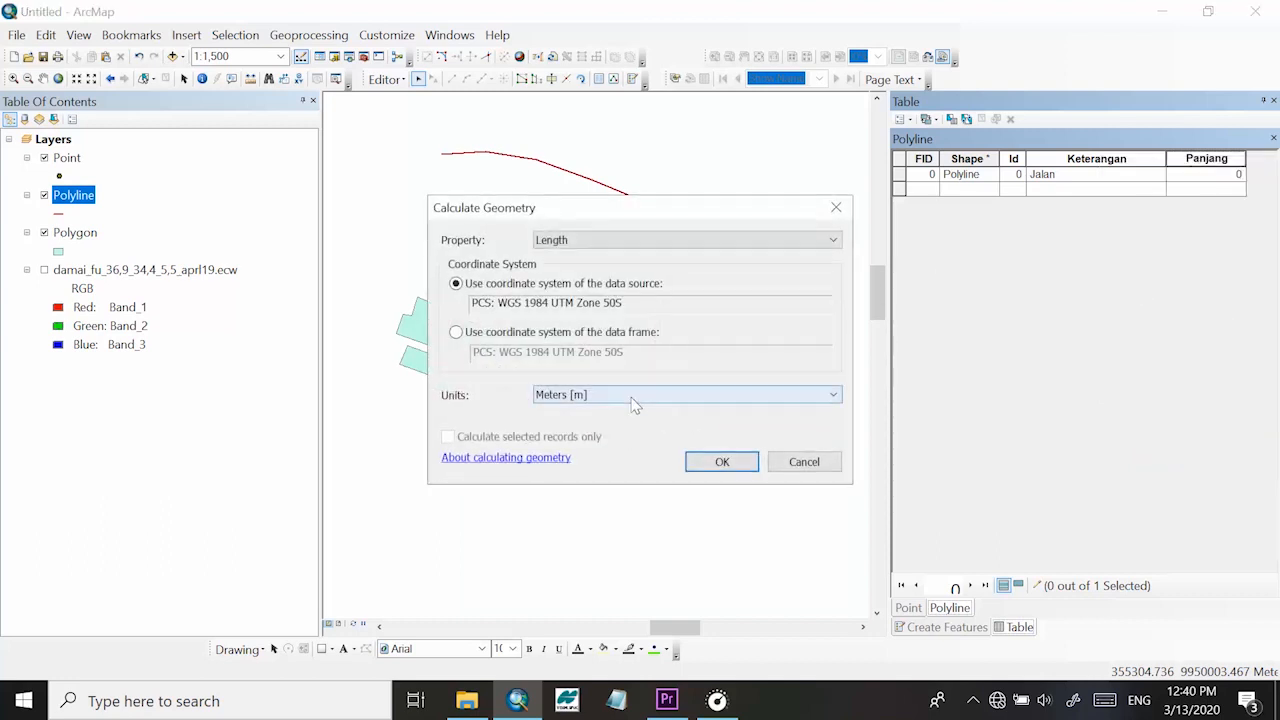
pyautogui.click(630, 397)
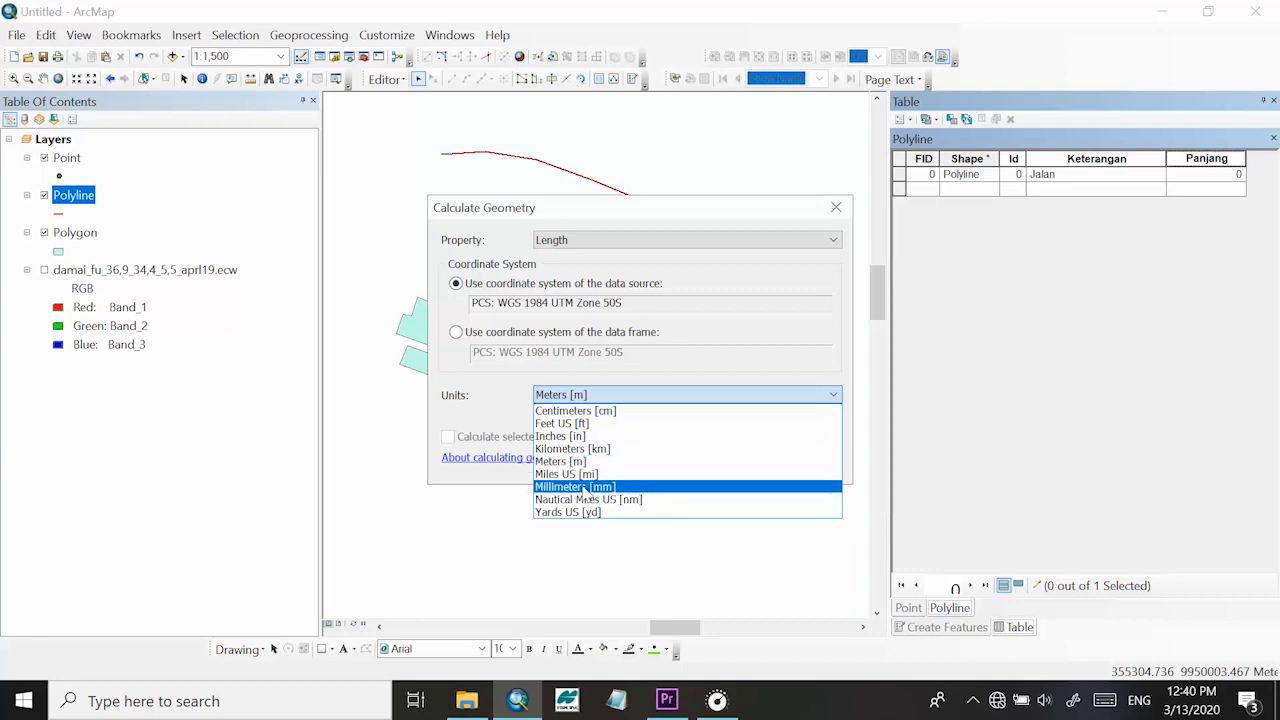
pyautogui.click(684, 293)
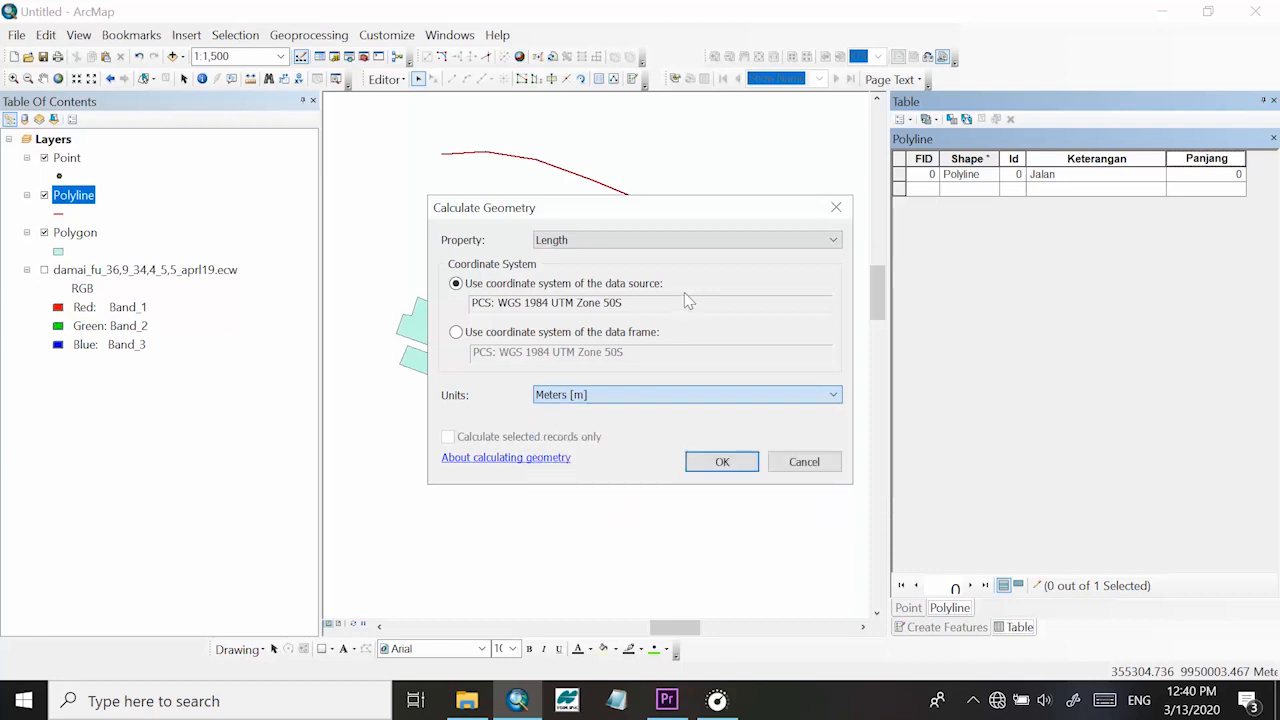
pyautogui.click(596, 401)
pyautogui.click(596, 403)
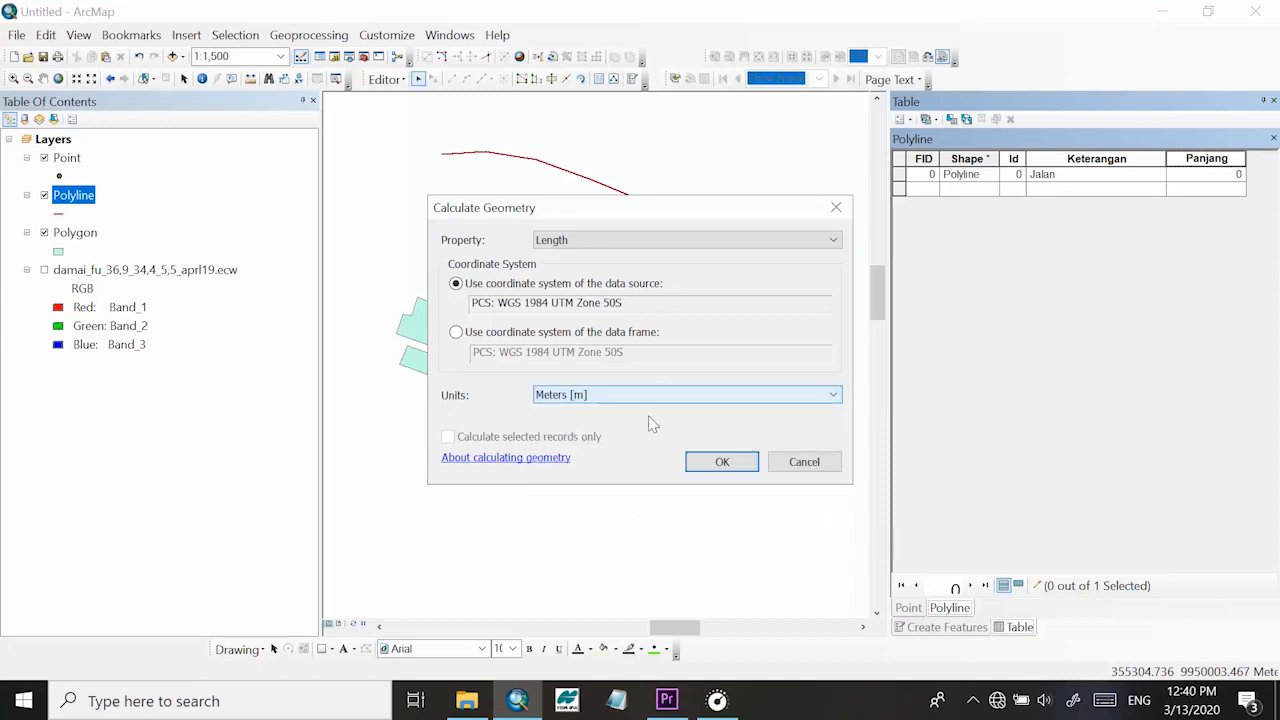
pyautogui.click(718, 460)
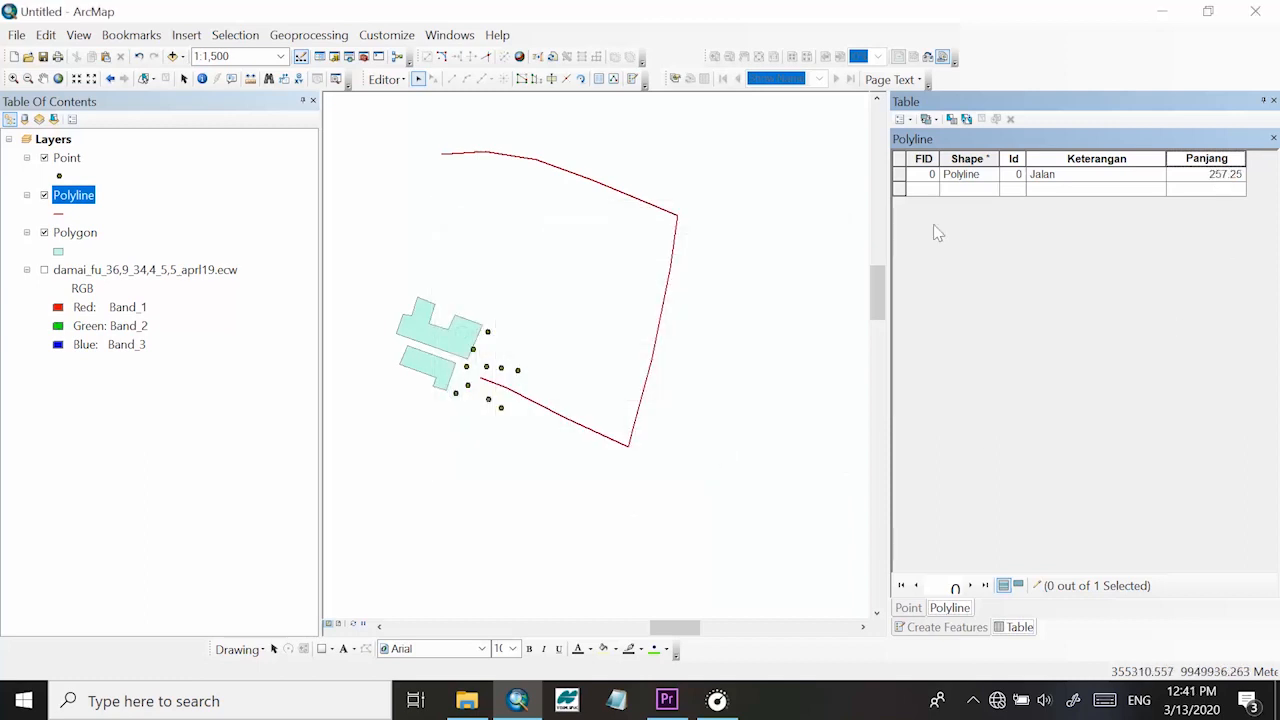
# Highlight the polyline to check its Panjang value in the table, and clear the selection
pyautogui.click(652, 335)
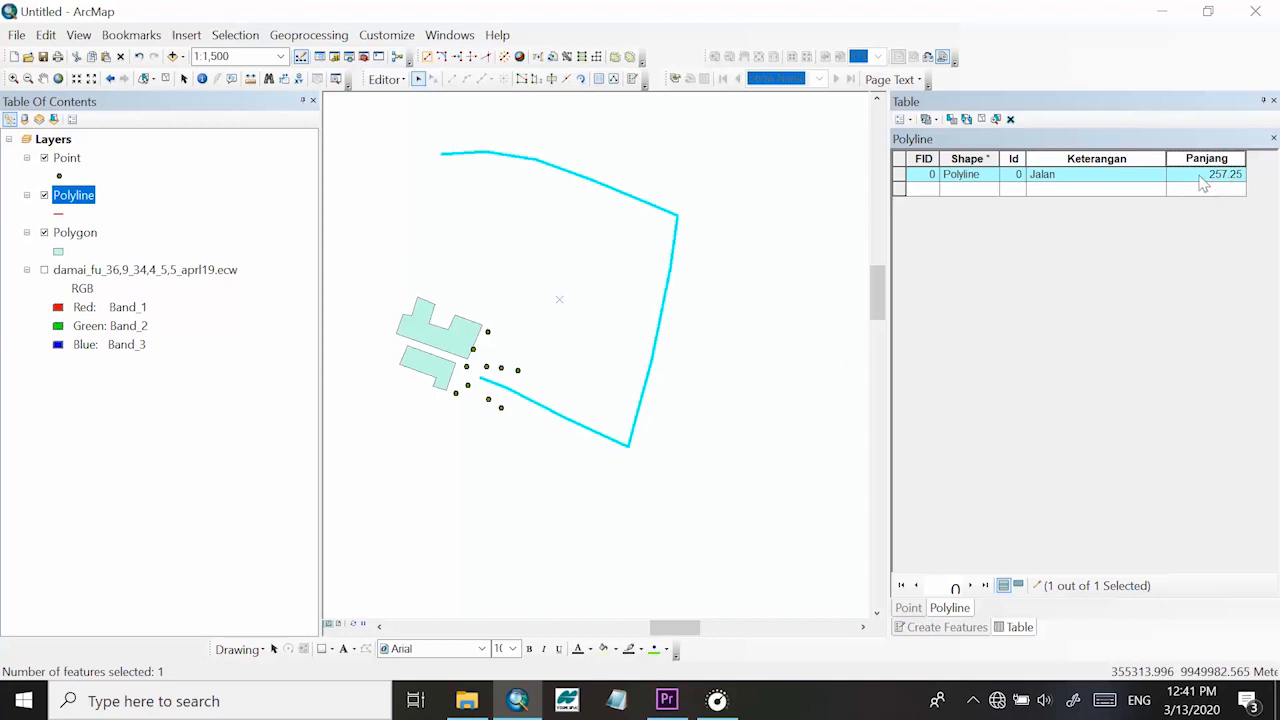
pyautogui.click(543, 377)
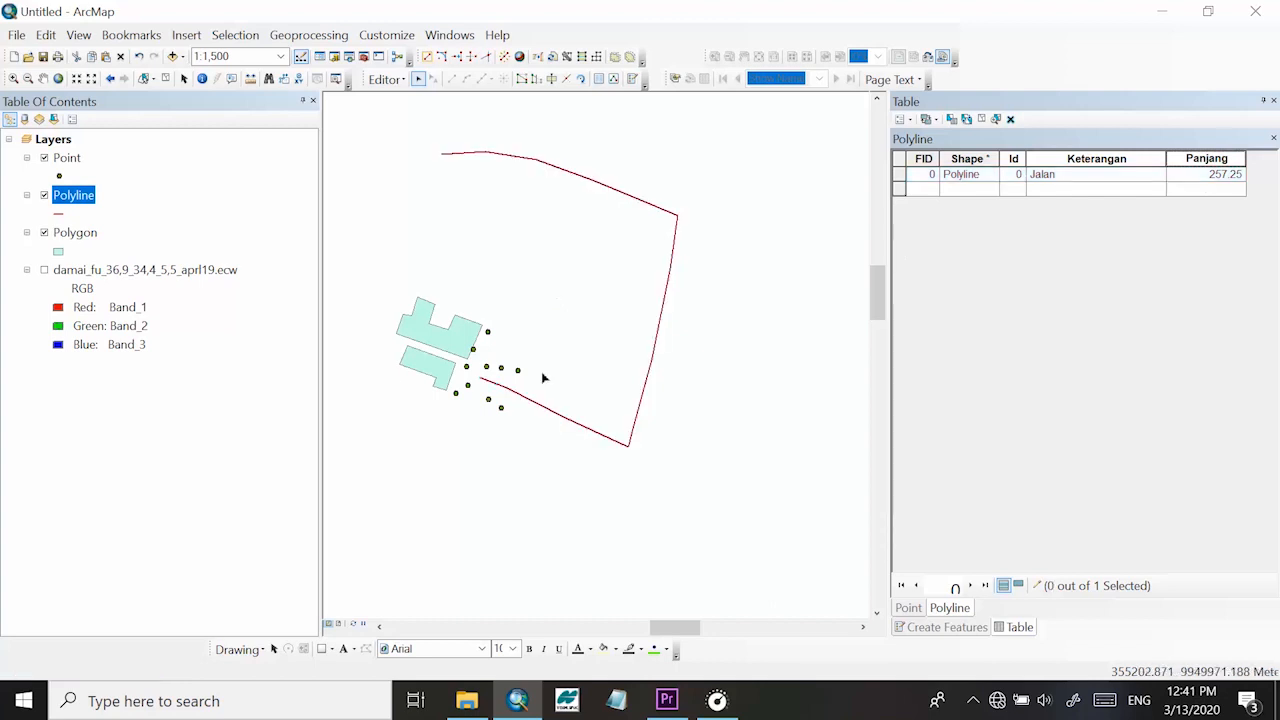
pyautogui.scroll(1, 380, 383)
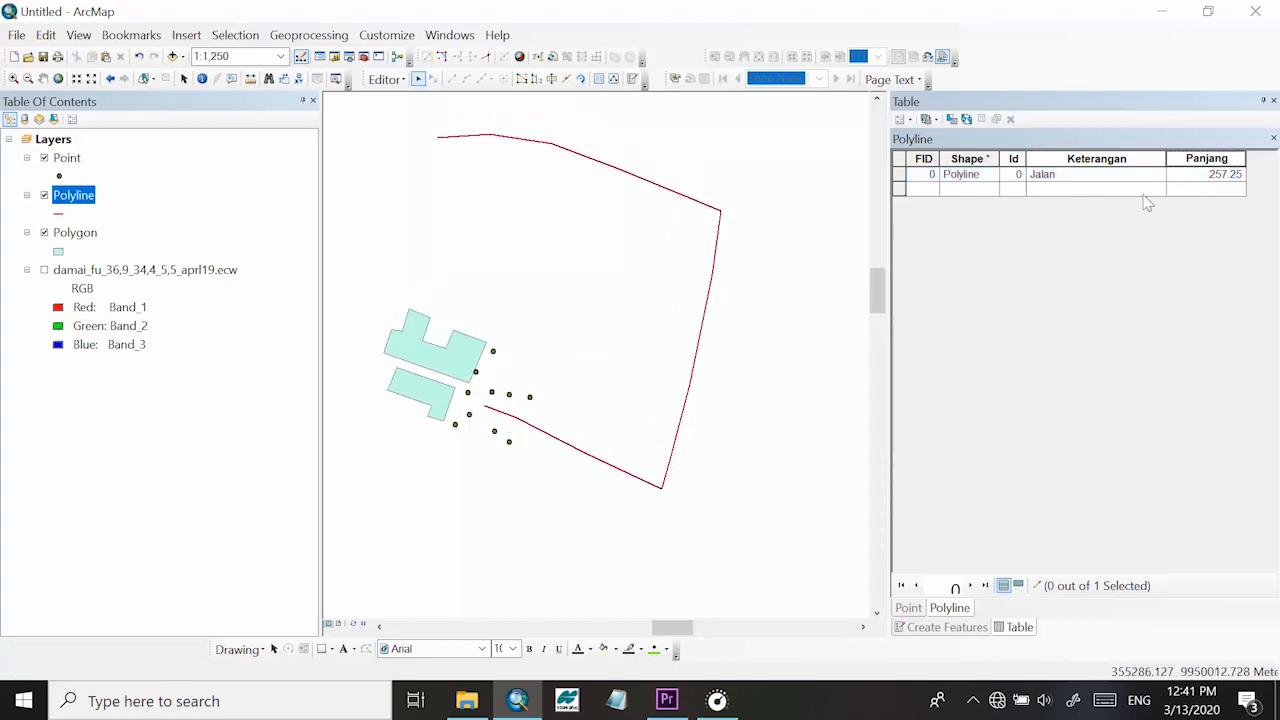
# Save the Polyline layer edits and end the editing session
pyautogui.click(385, 79)
pyautogui.click(421, 144)
pyautogui.click(387, 80)
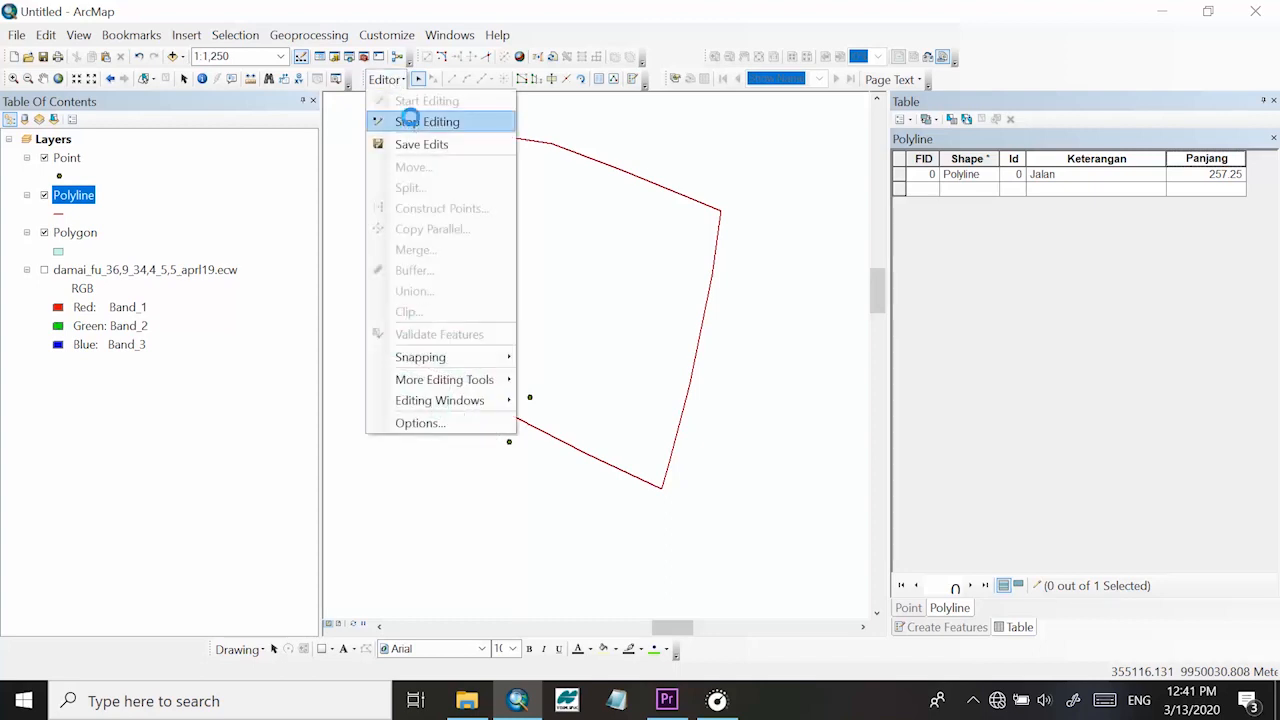
pyautogui.click(425, 122)
# Open the Polygon attribute table and add a Text field named Keterangan with length 20
pyautogui.rightClick(63, 239)
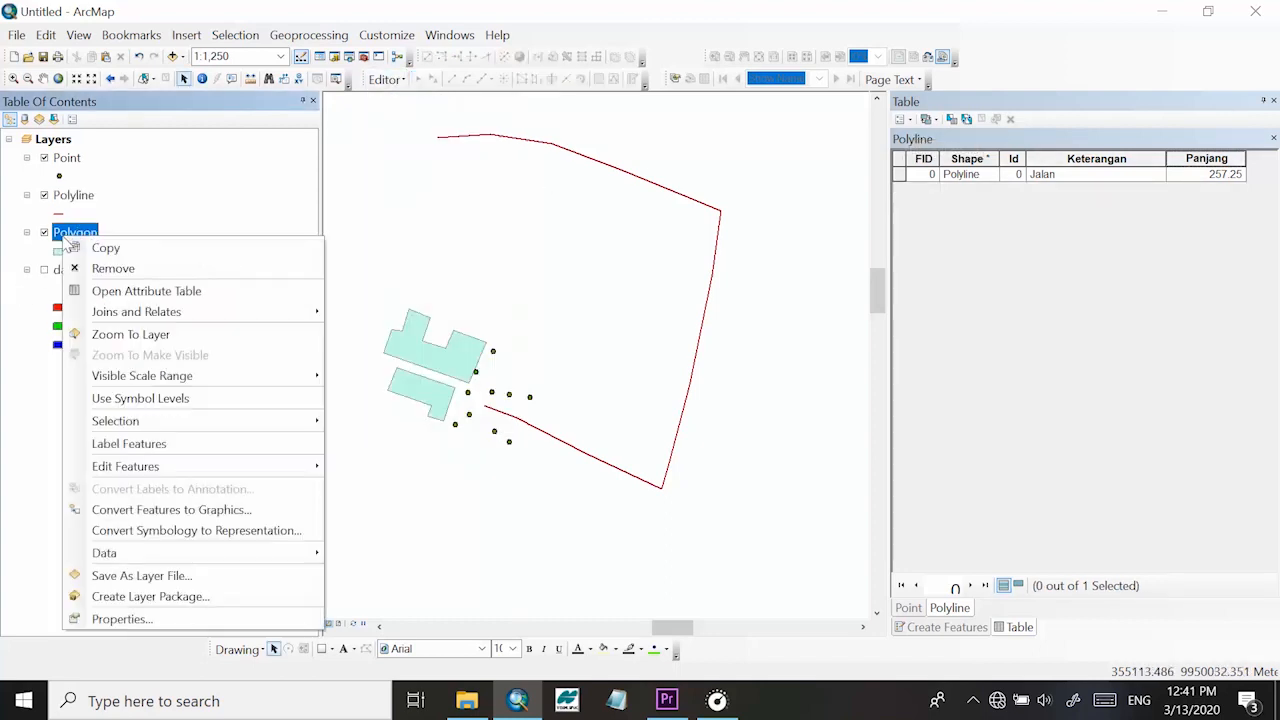
pyautogui.click(130, 291)
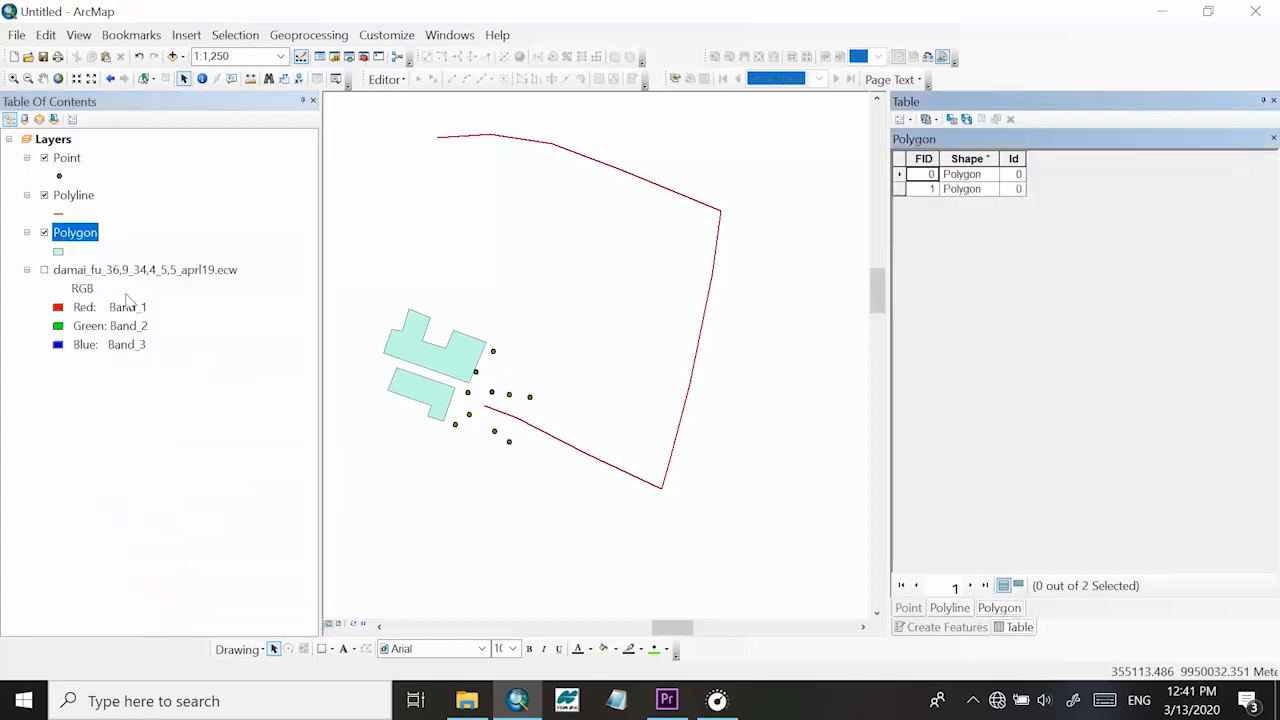
pyautogui.click(902, 119)
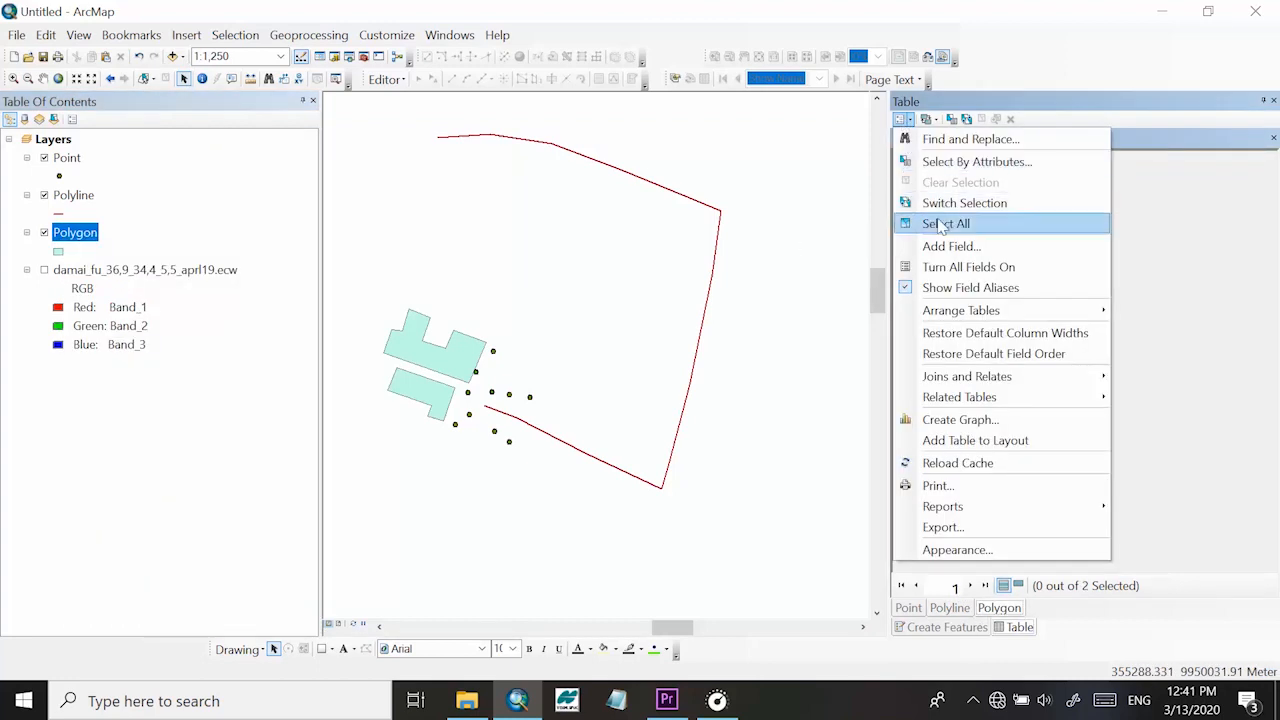
pyautogui.click(945, 248)
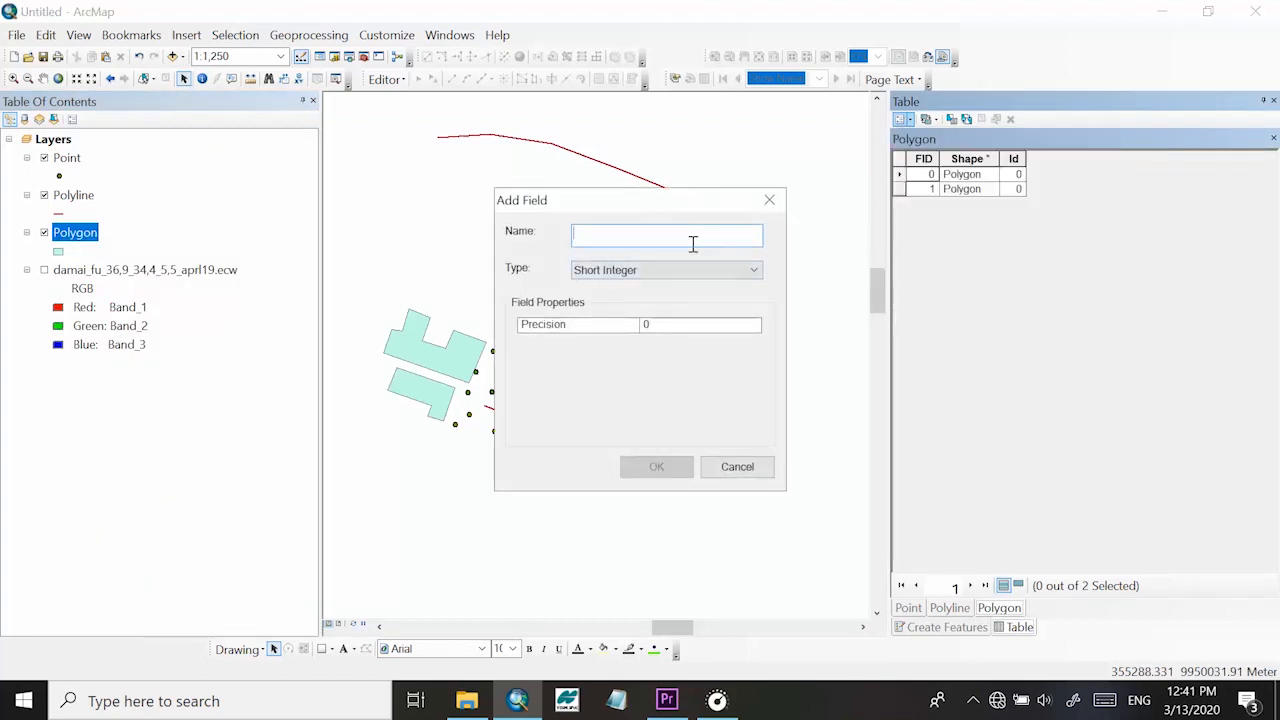
pyautogui.write('Kel')
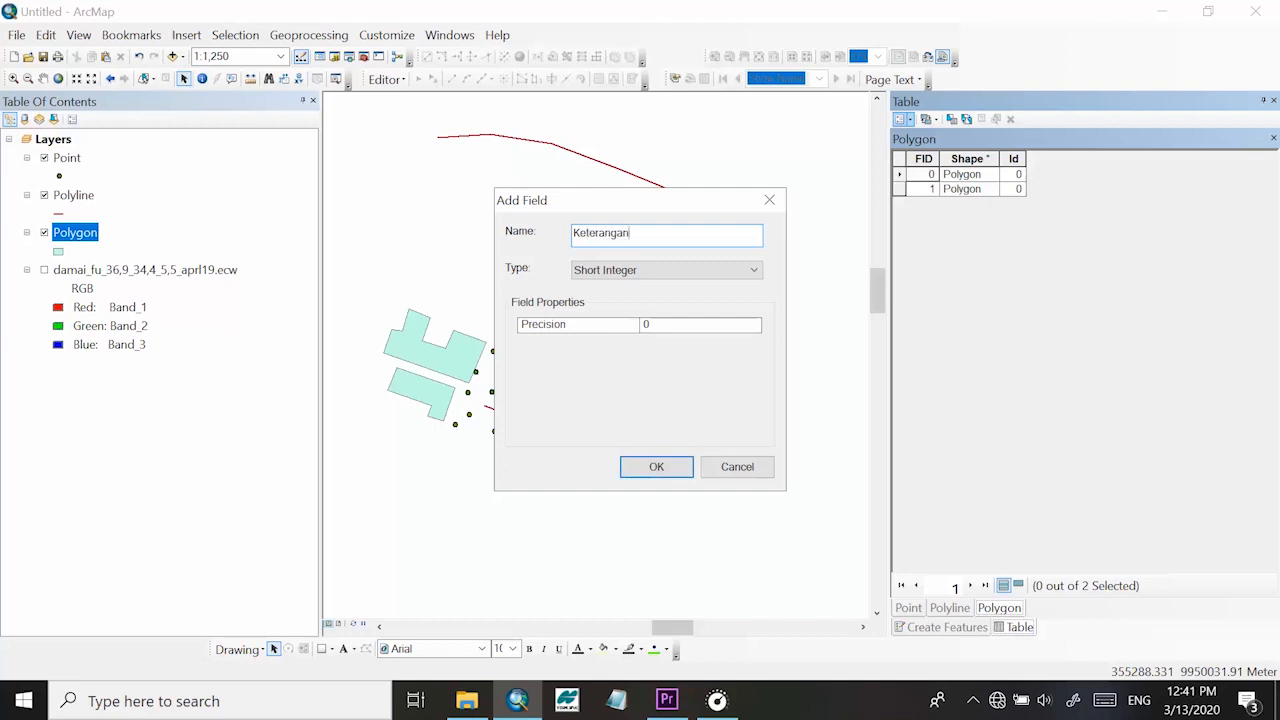
pyautogui.click(704, 271)
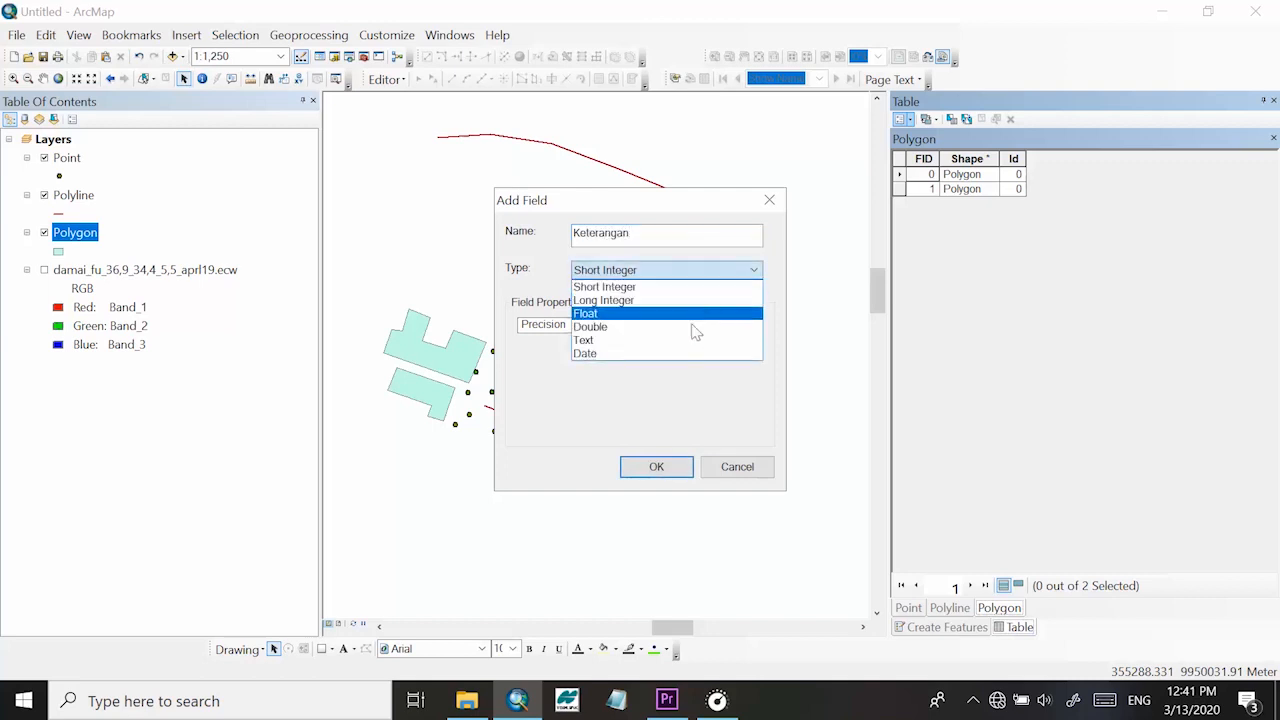
pyautogui.click(690, 333)
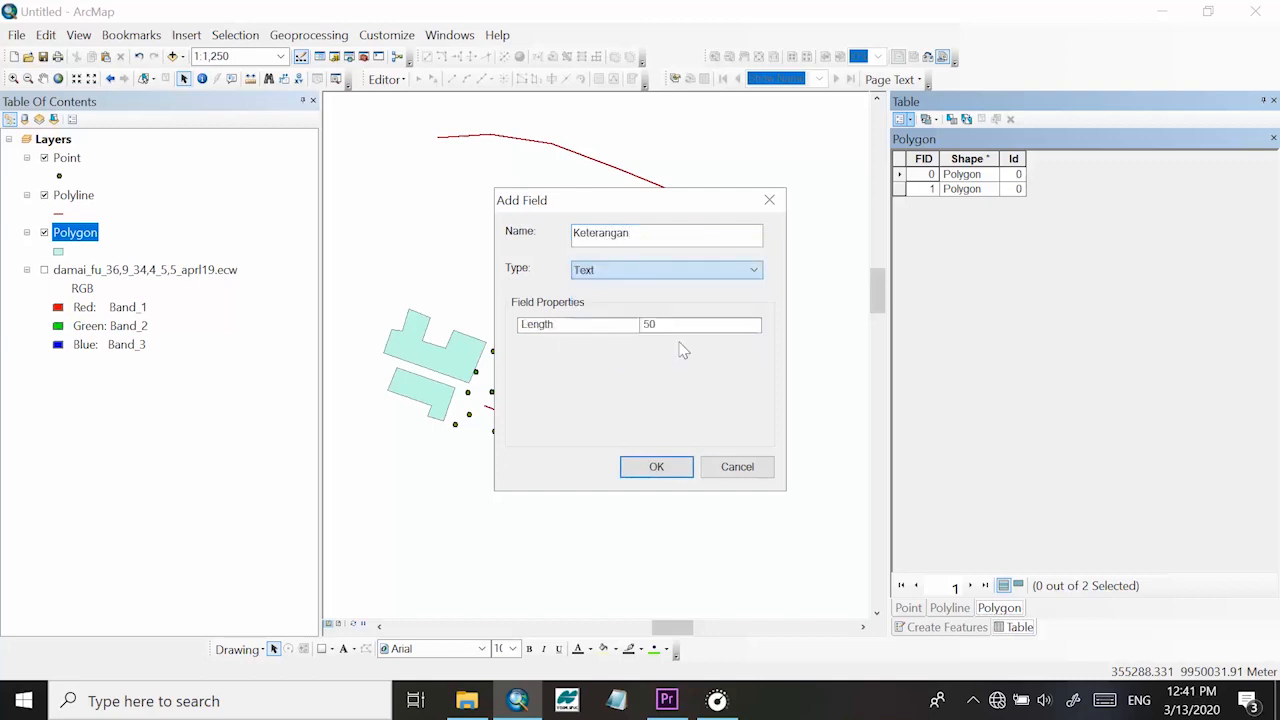
pyautogui.click(656, 467)
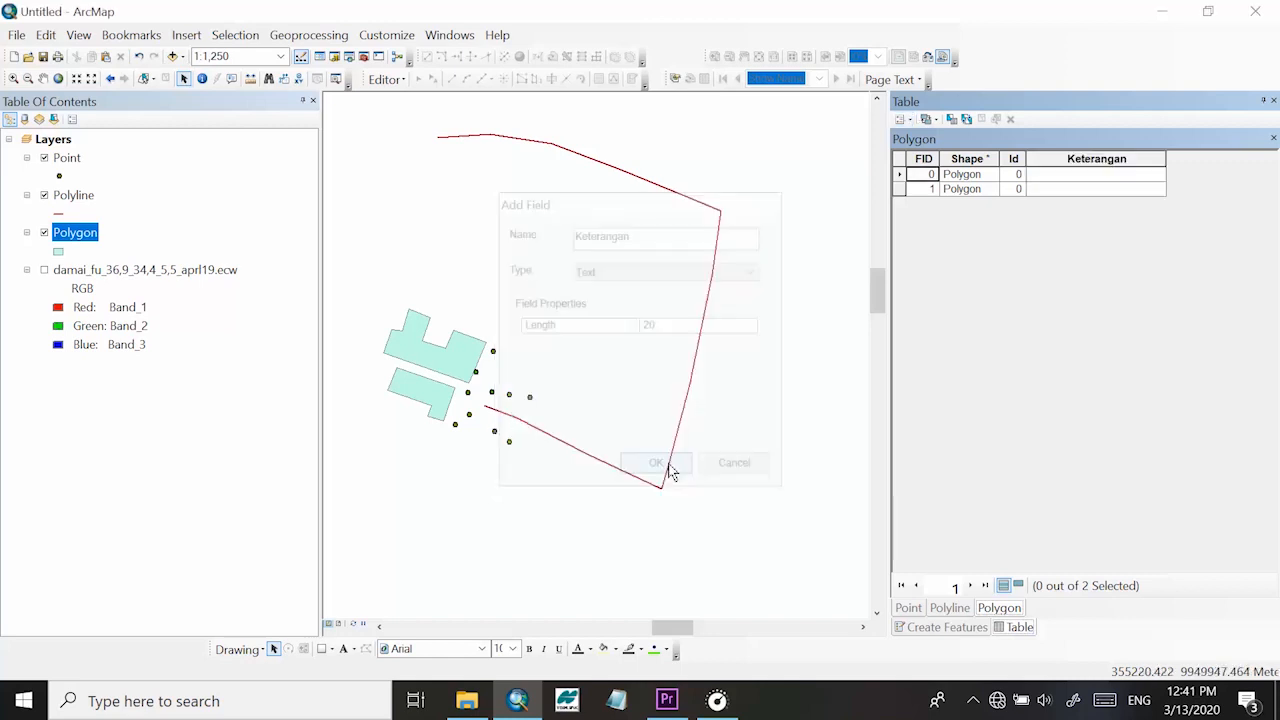
# Add a Double field named Luas to the Polygon table with precision 10 and scale 2
pyautogui.click(901, 119)
pyautogui.click(928, 245)
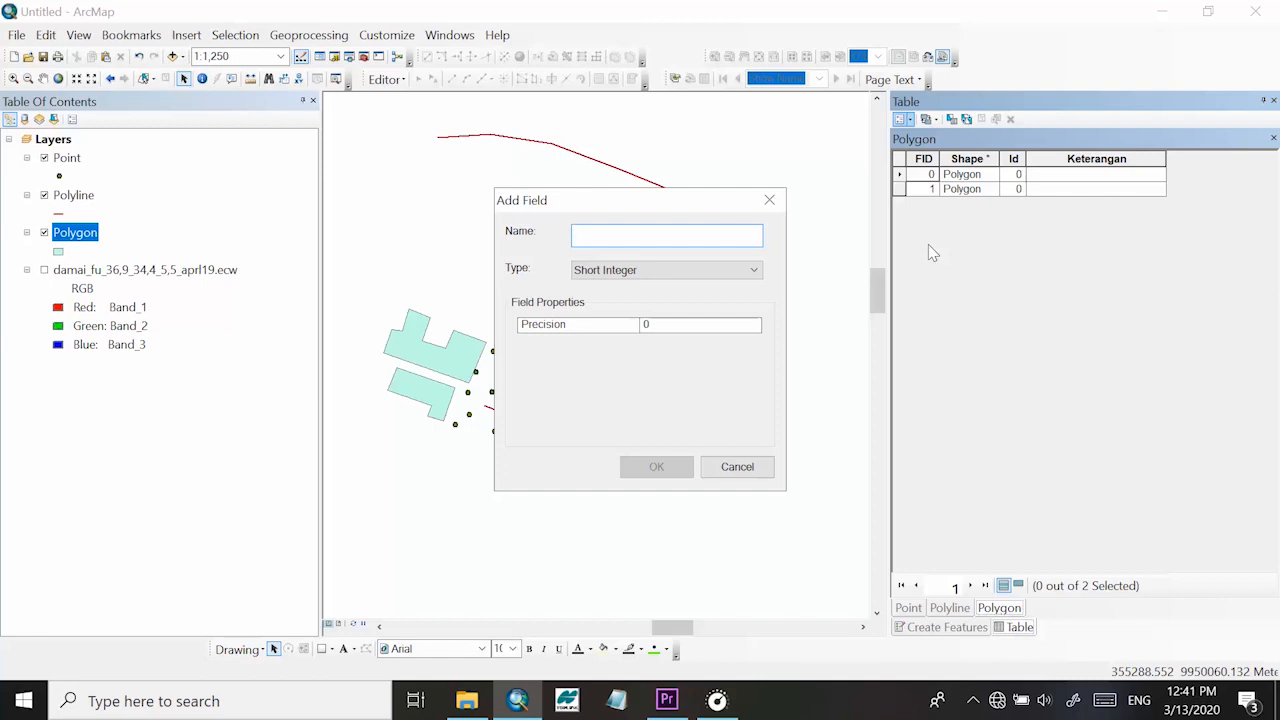
pyautogui.write('Luas')
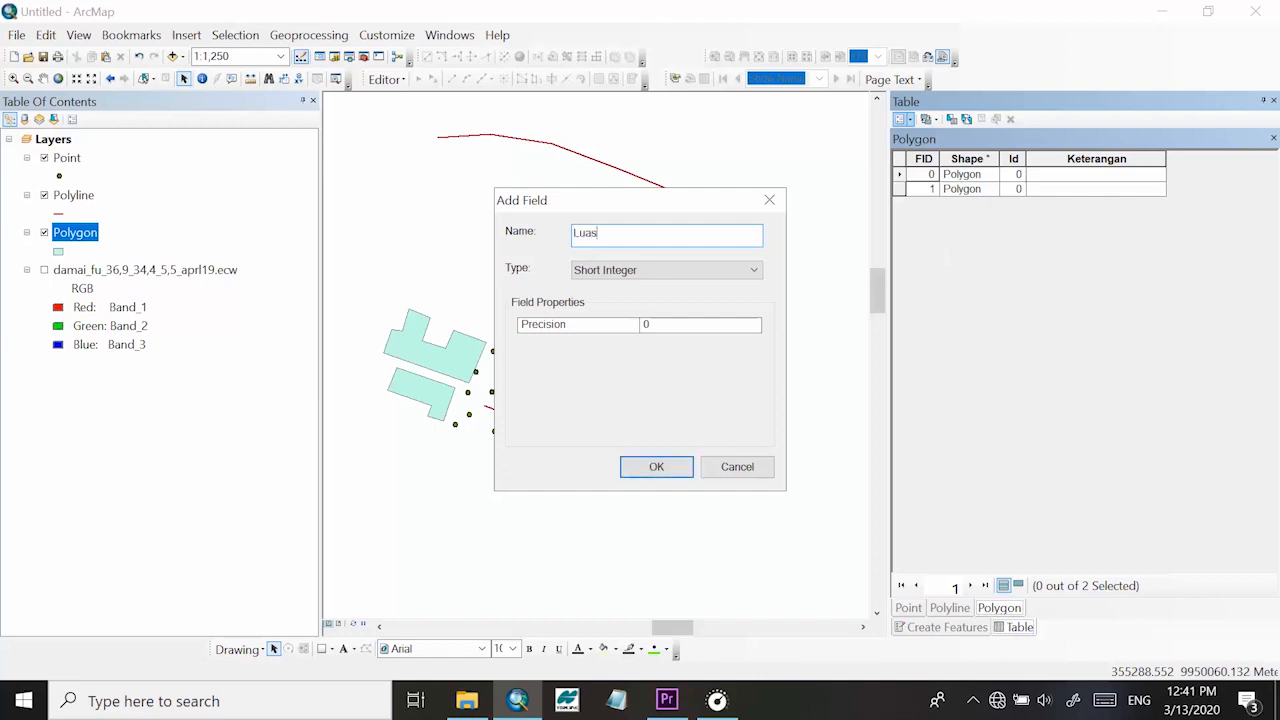
pyautogui.click(695, 274)
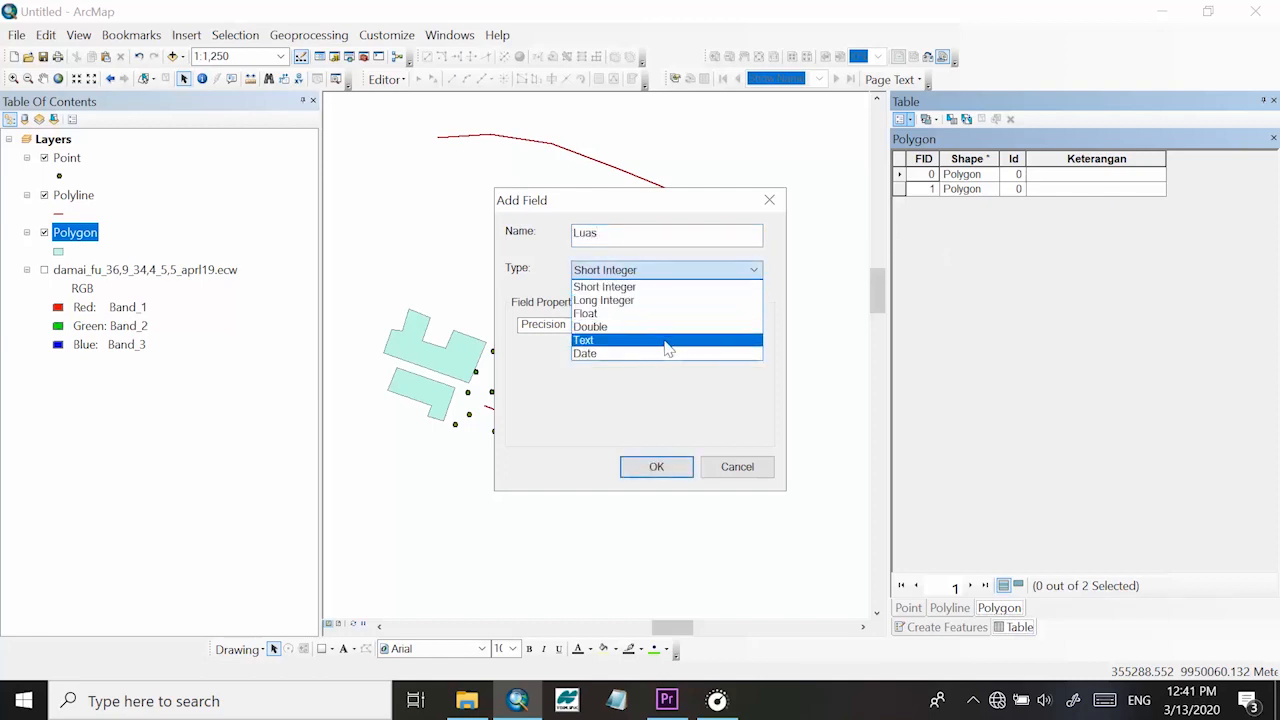
pyautogui.click(665, 327)
pyautogui.click(700, 324)
pyautogui.write('1')
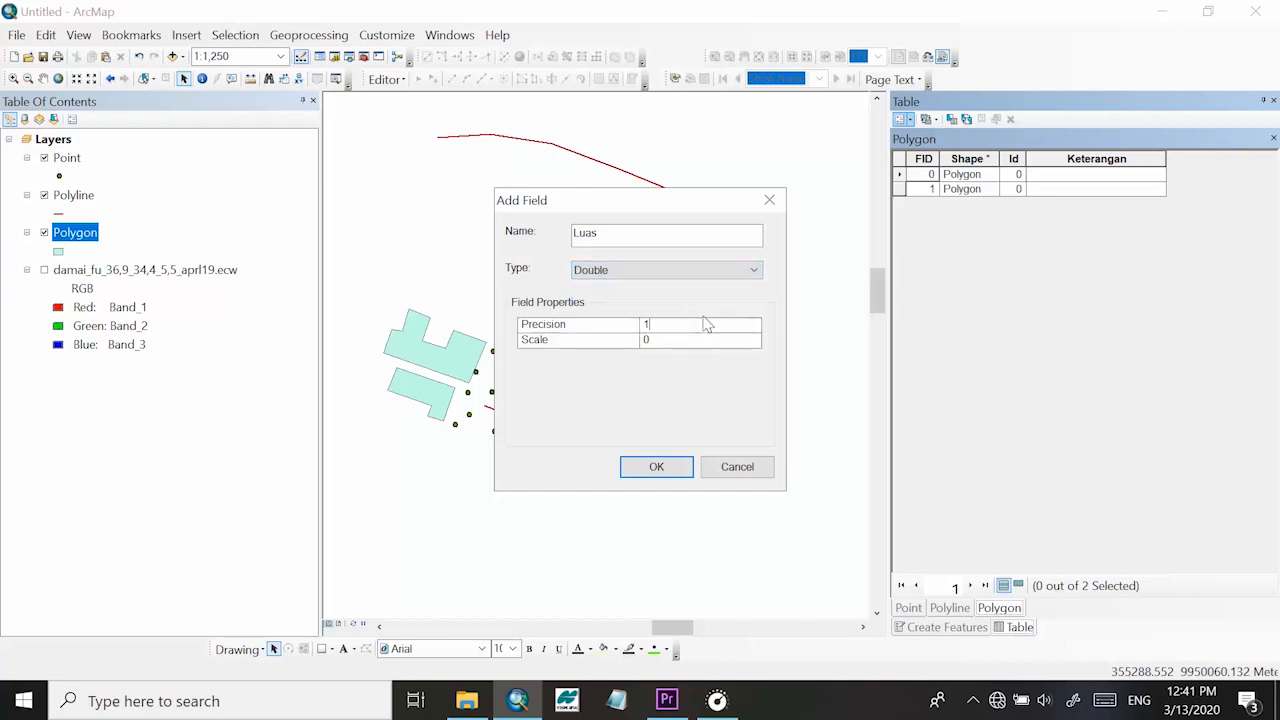
pyautogui.write('0')
pyautogui.click(700, 339)
pyautogui.write('2')
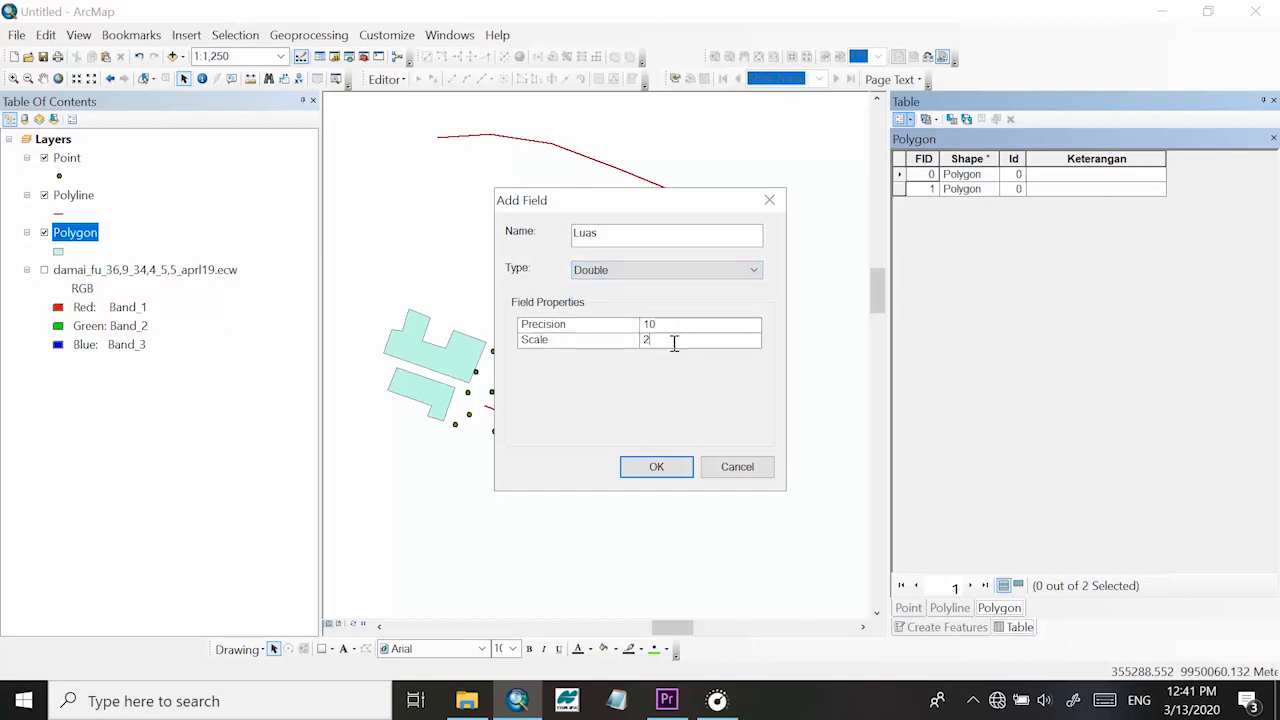
pyautogui.click(652, 470)
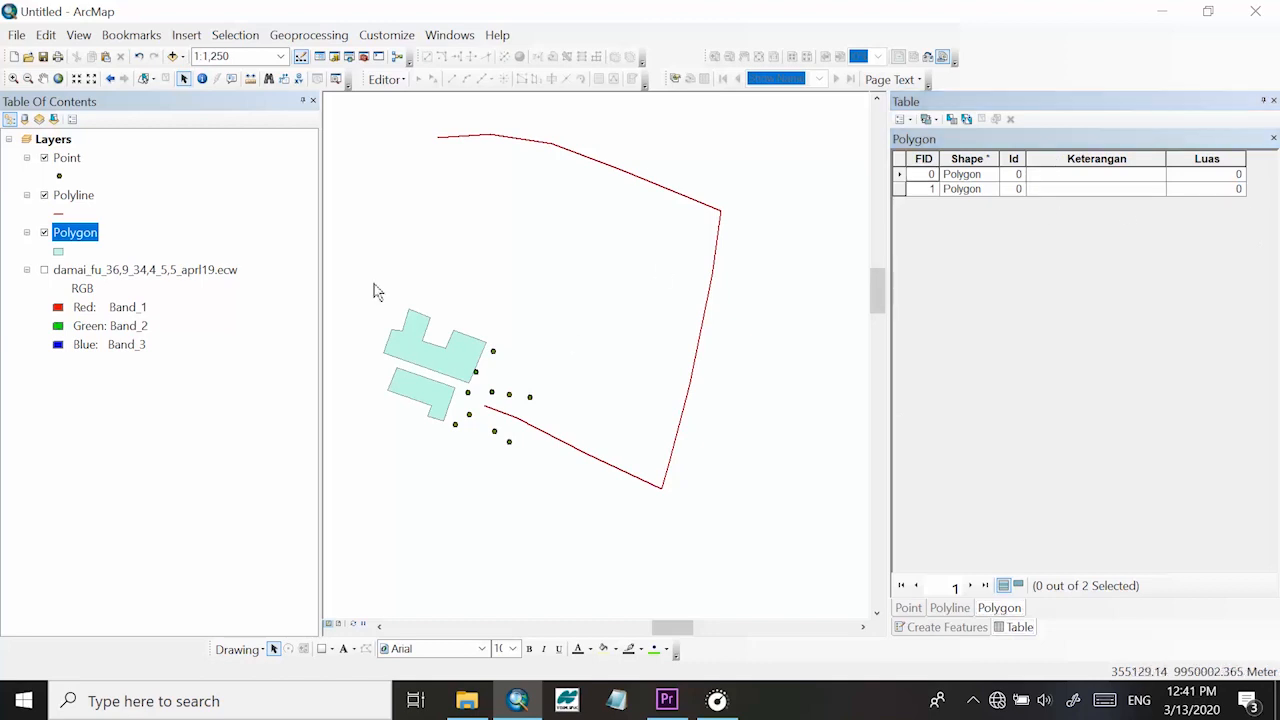
# Select the larger upper building polygon, start editing the Polygon layer, and set its Keterangan to "Rumah 1"
pyautogui.click(143, 80)
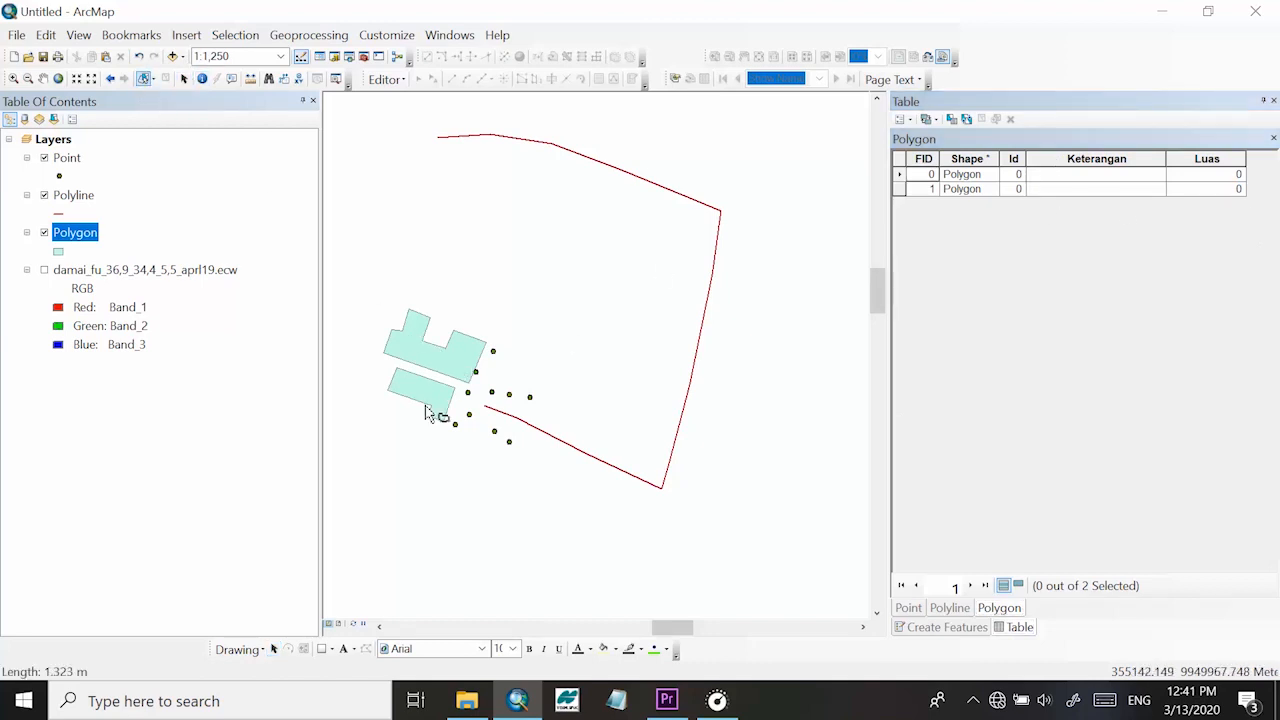
pyautogui.click(432, 392)
pyautogui.click(445, 365)
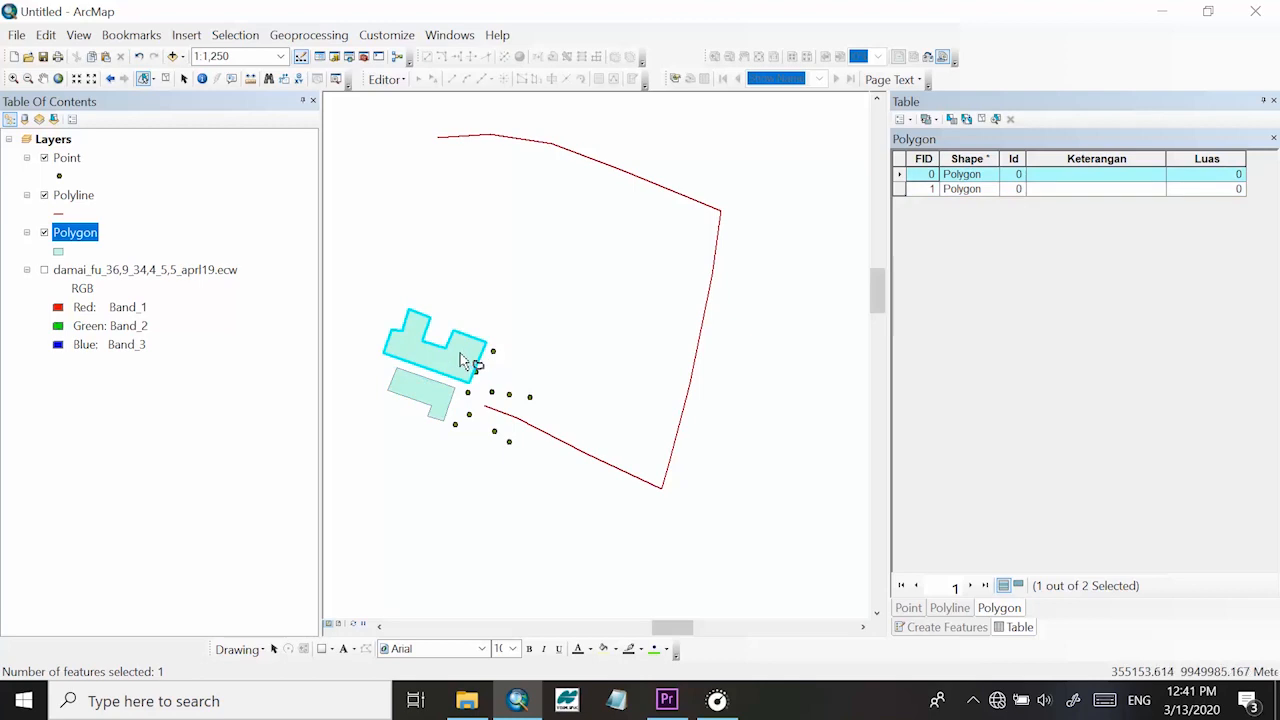
pyautogui.click(1108, 176)
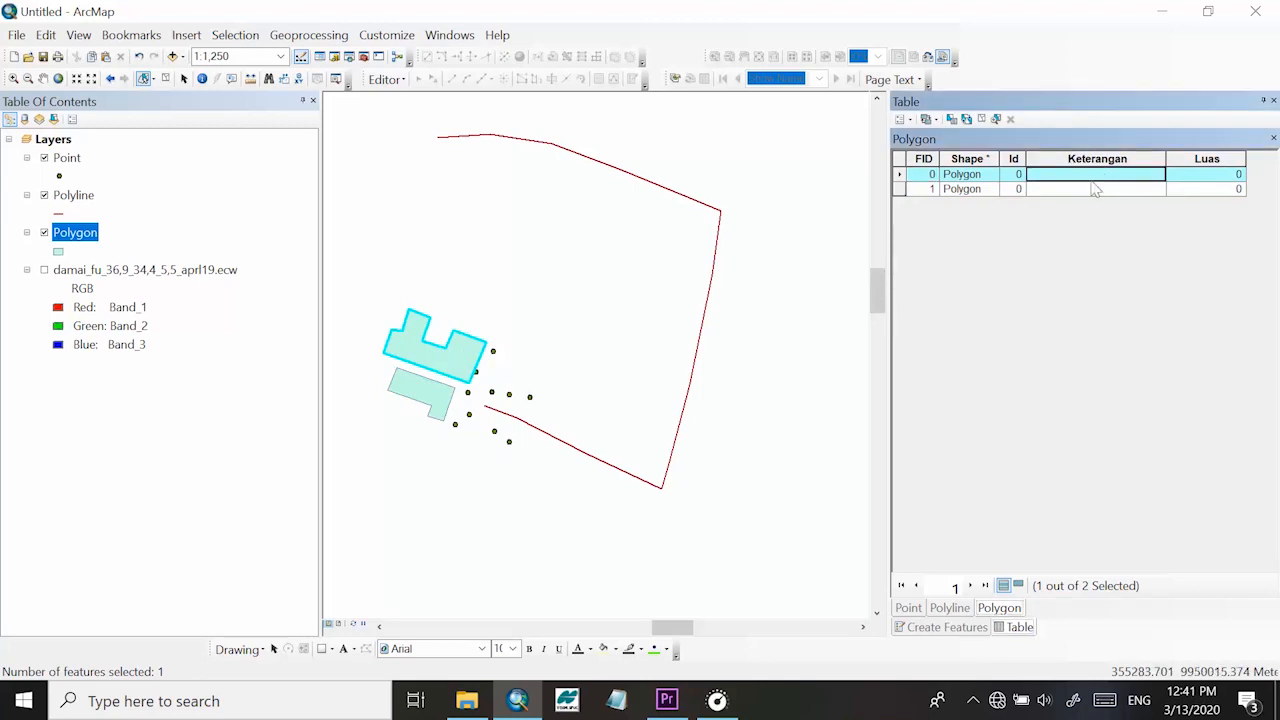
pyautogui.rightClick(82, 233)
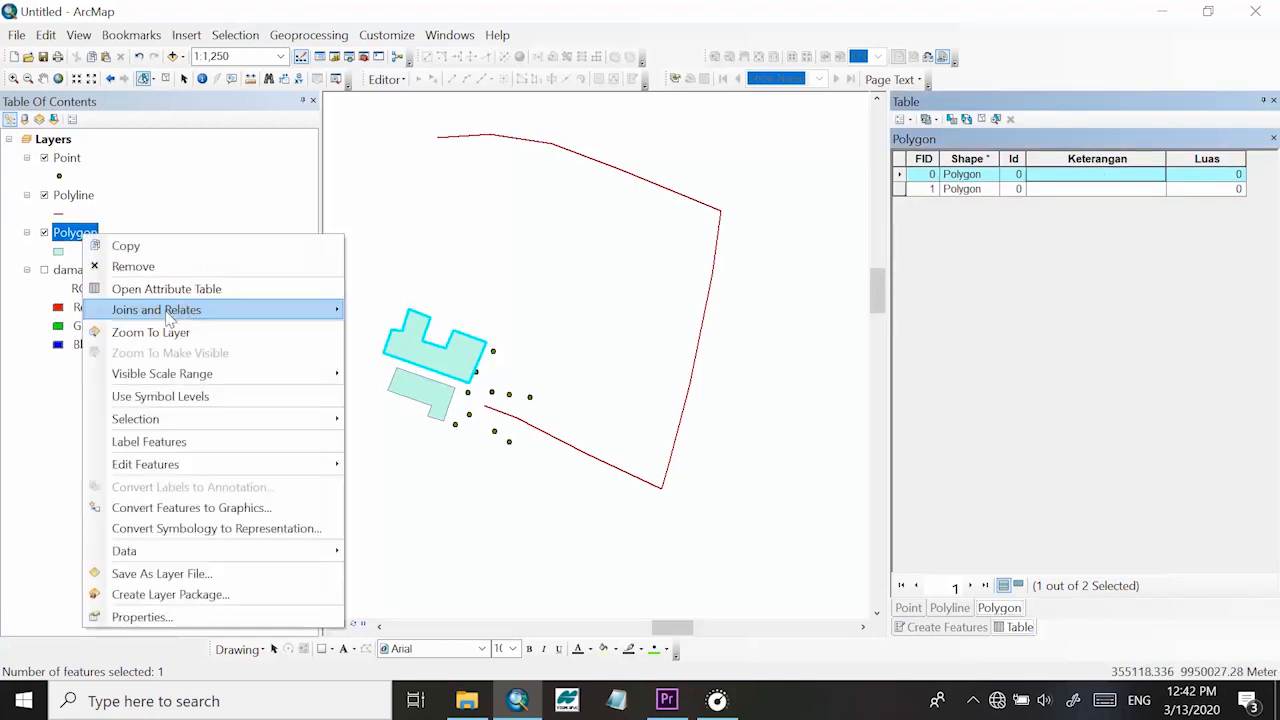
pyautogui.moveTo(298, 472)
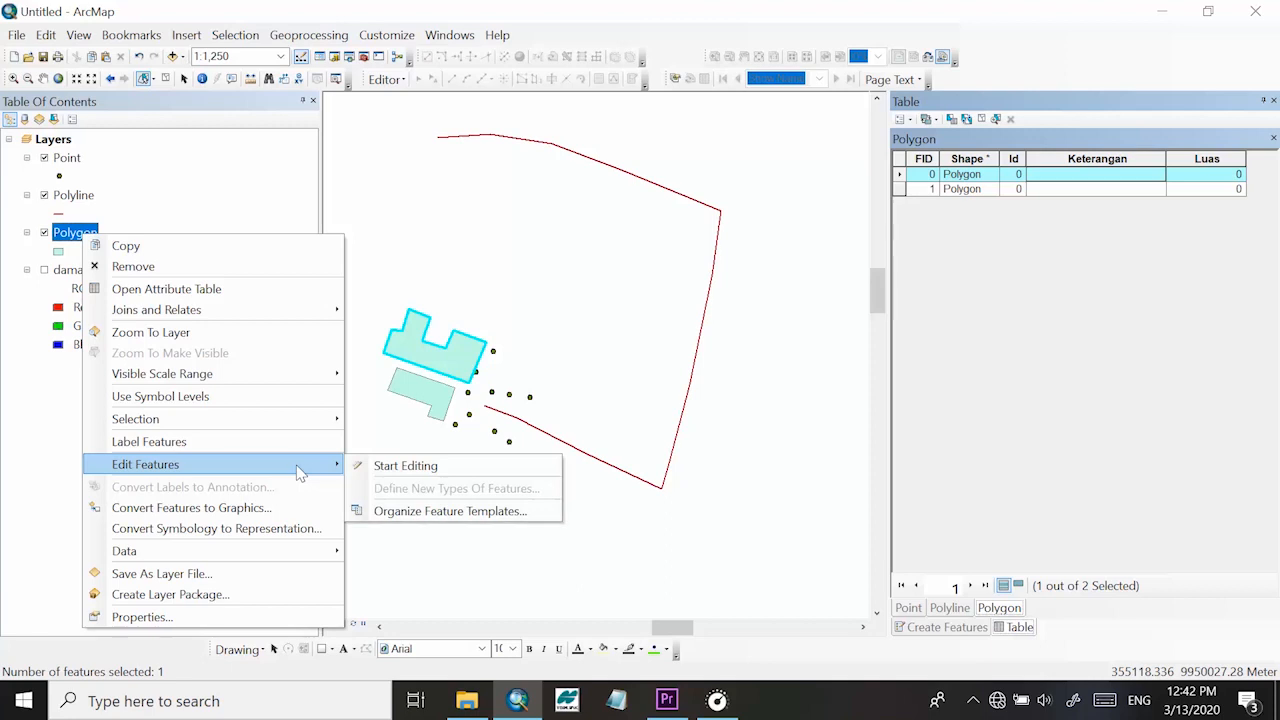
pyautogui.click(398, 466)
pyautogui.click(1112, 177)
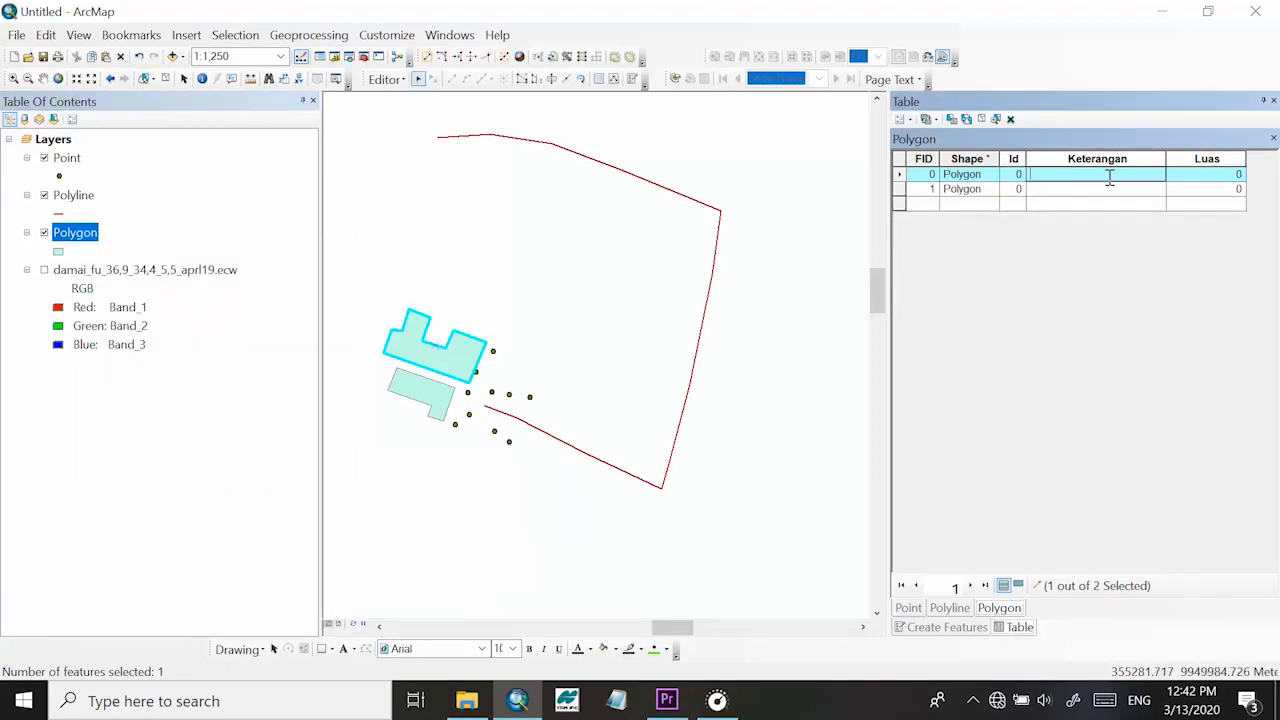
pyautogui.write('Rumah 1')
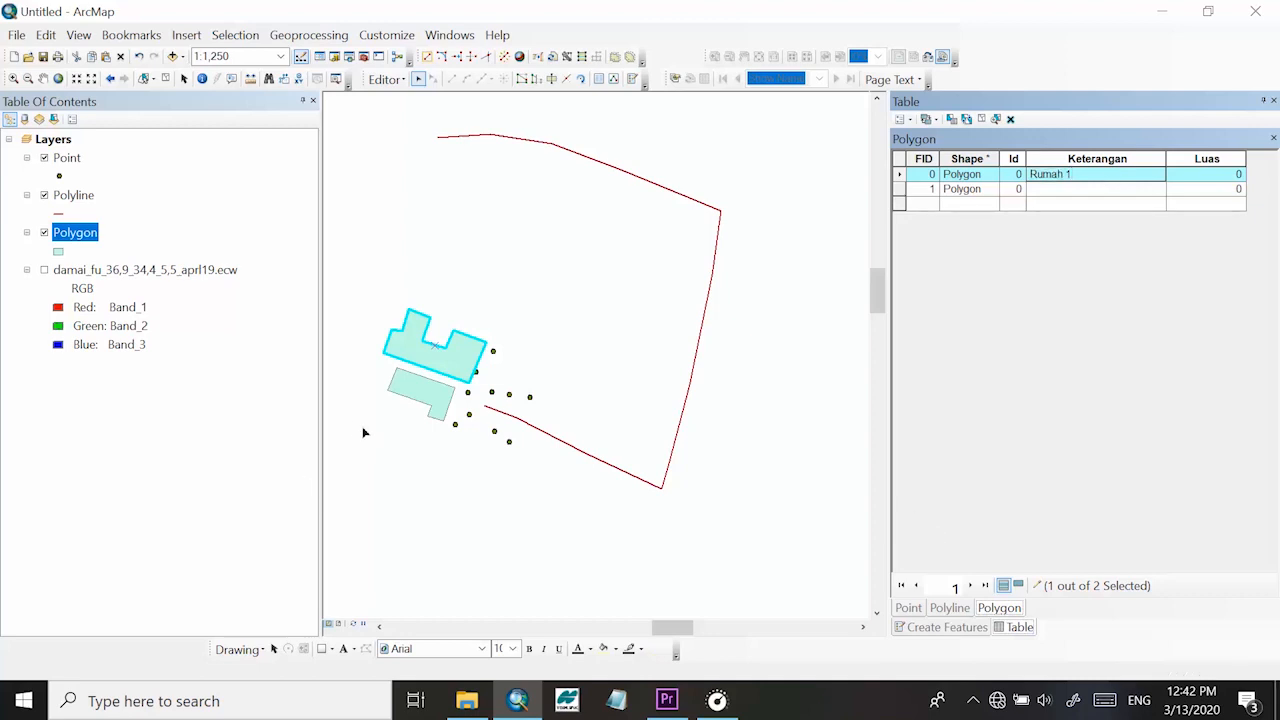
pyautogui.click(421, 391)
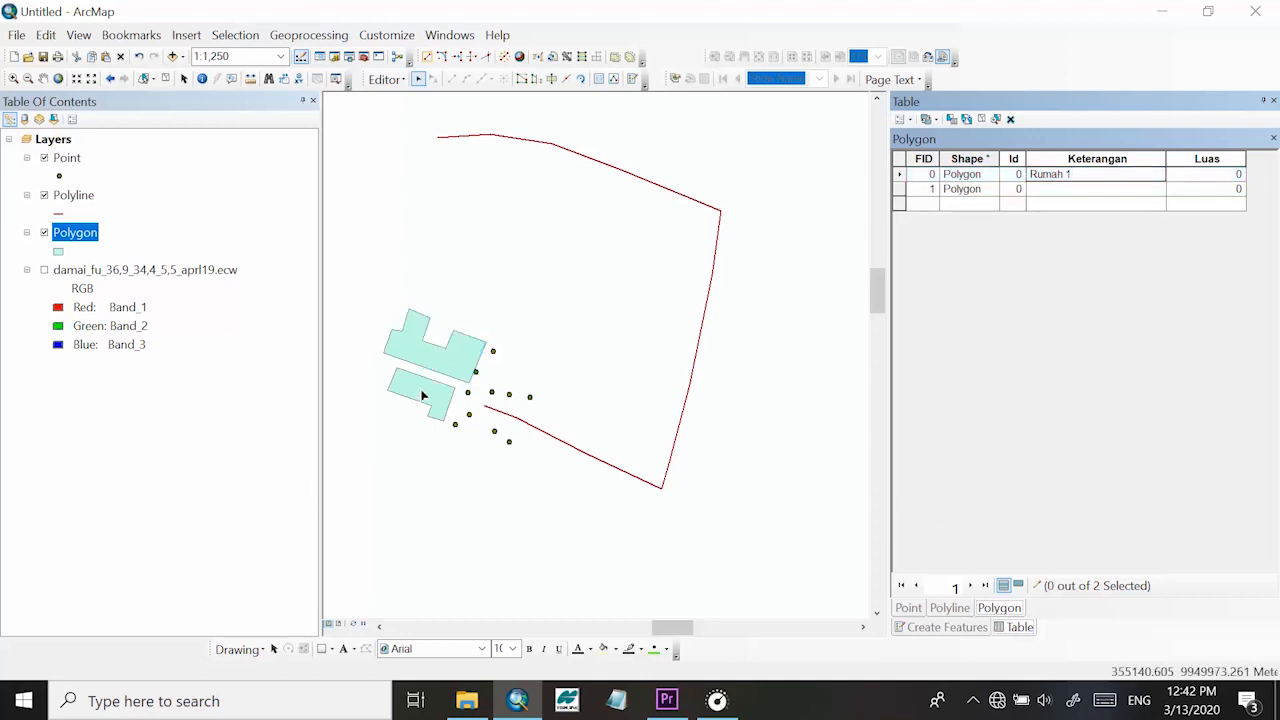
pyautogui.moveTo(421, 391); pyautogui.dragTo(398, 423)
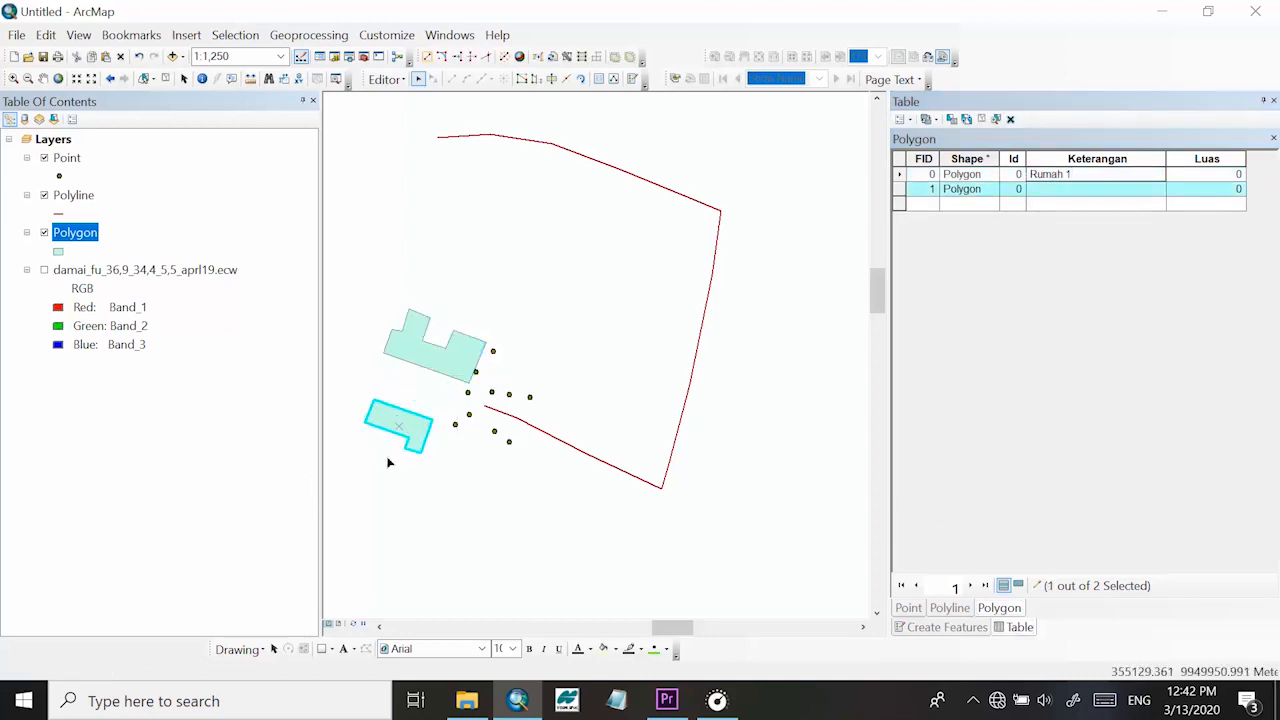
pyautogui.hotkey('ctrl', 'z')
# Select the smaller lower building polygon and set its Keterangan to "Rumah 2"
pyautogui.click(143, 78)
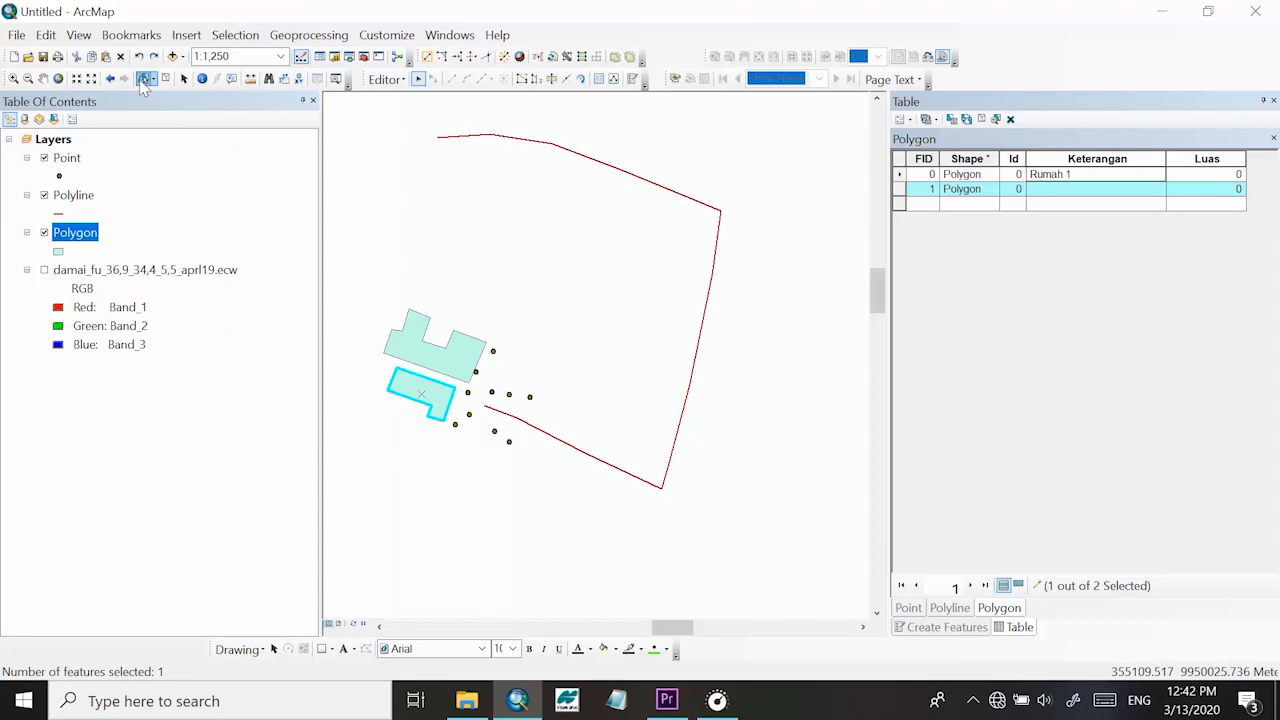
pyautogui.click(418, 240)
pyautogui.click(420, 399)
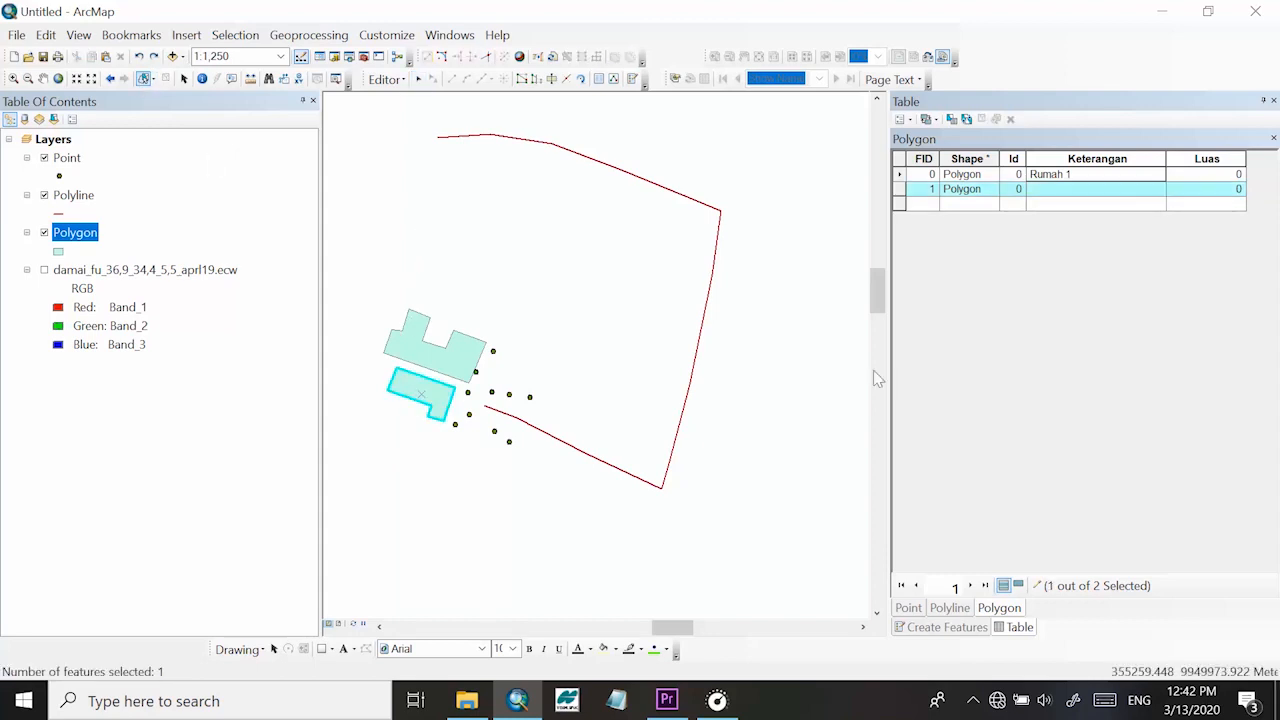
pyautogui.click(1124, 193)
pyautogui.write('Rum')
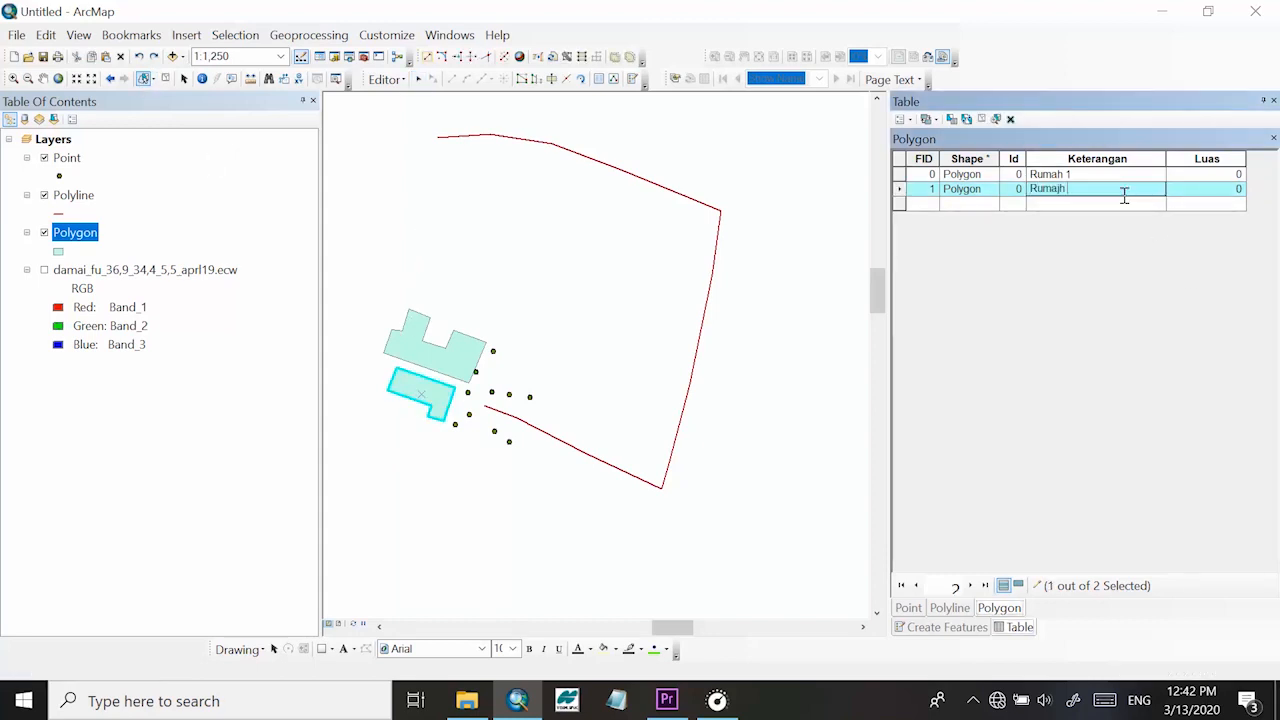
pyautogui.write('ajh')
pyautogui.press('BackSpace')
pyautogui.press('BackSpace')
pyautogui.click(1161, 177)
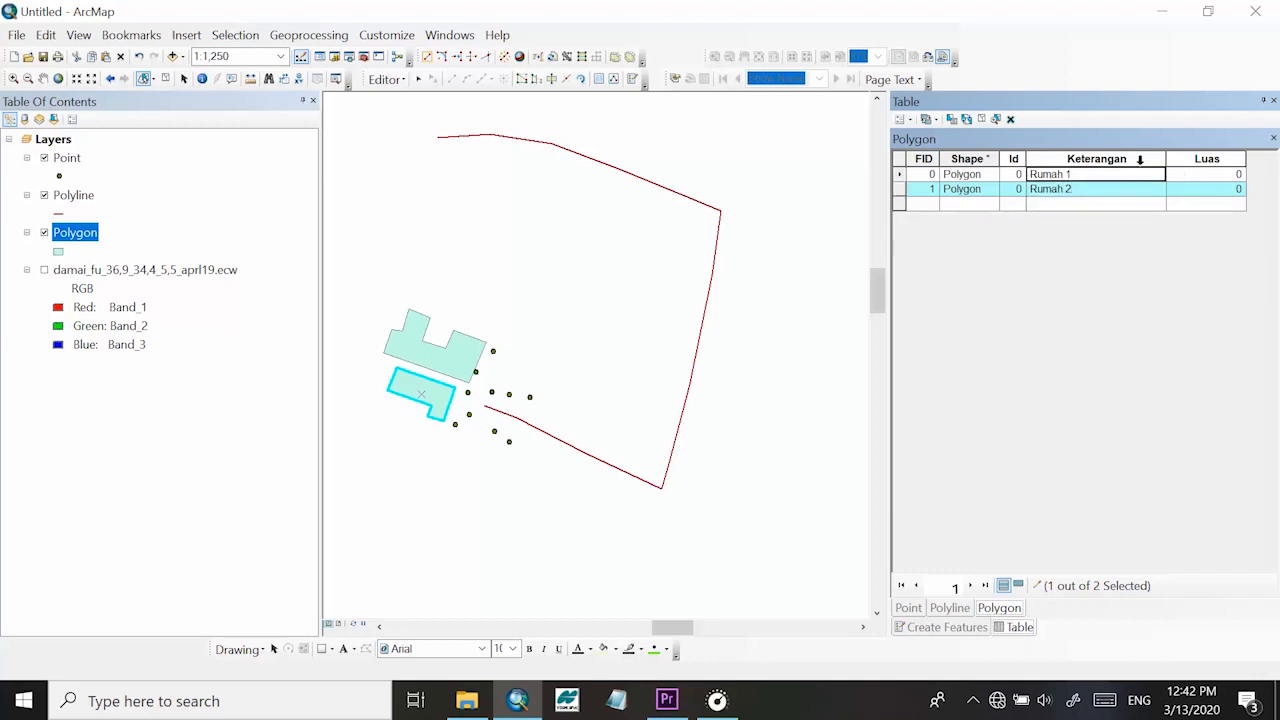
# Clear the selection and calculate the Luas field as Area in Square Meters [sq m] using the data source's coordinate system
pyautogui.click(995, 119)
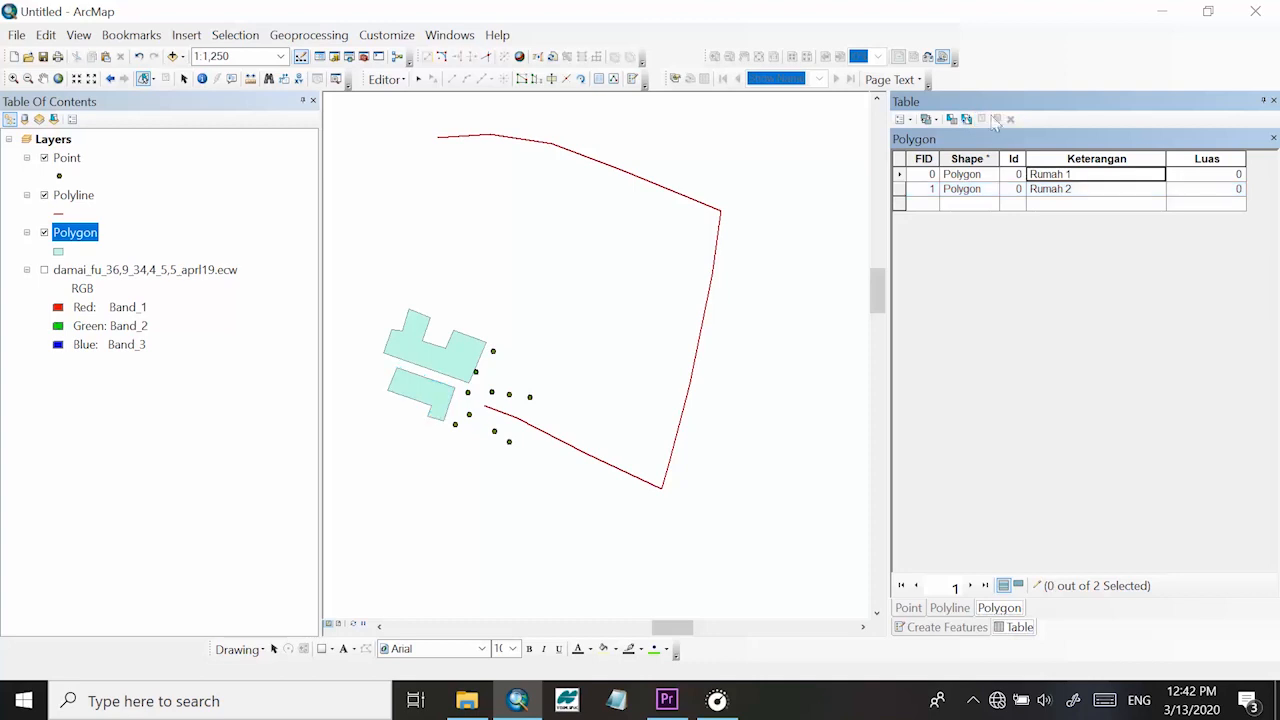
pyautogui.rightClick(1208, 157)
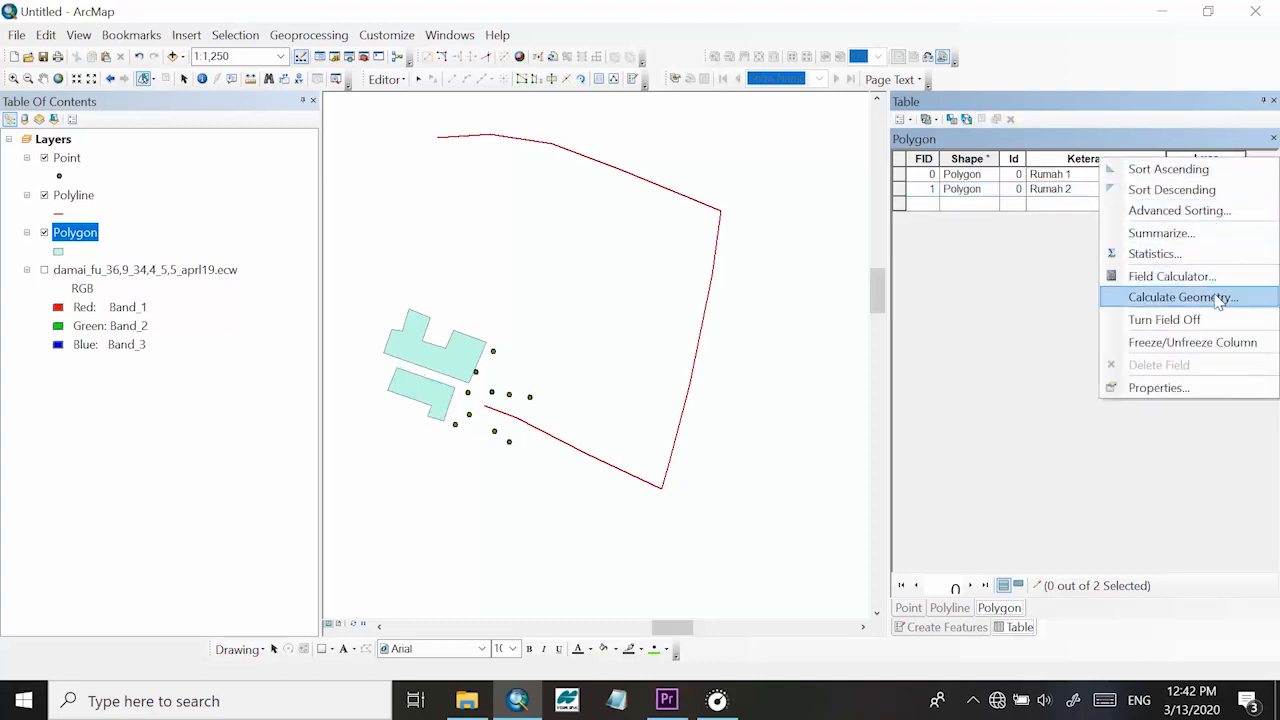
pyautogui.click(1216, 298)
pyautogui.click(630, 397)
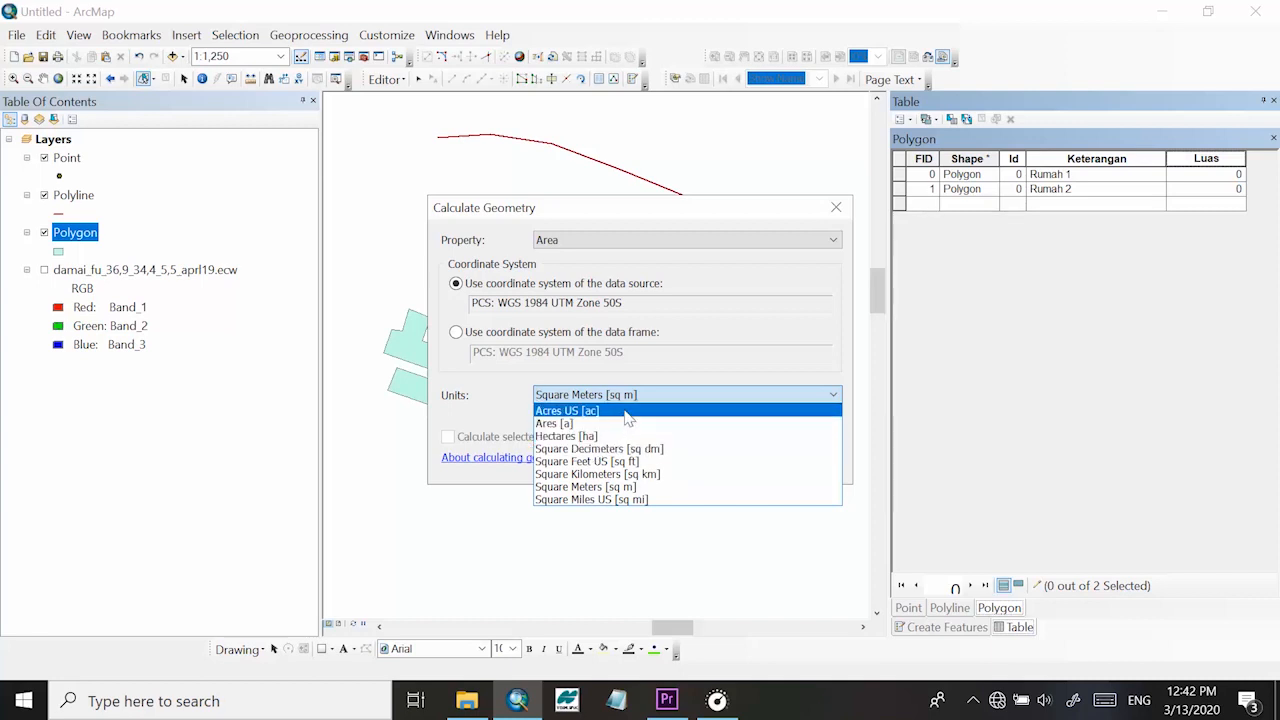
pyautogui.click(605, 488)
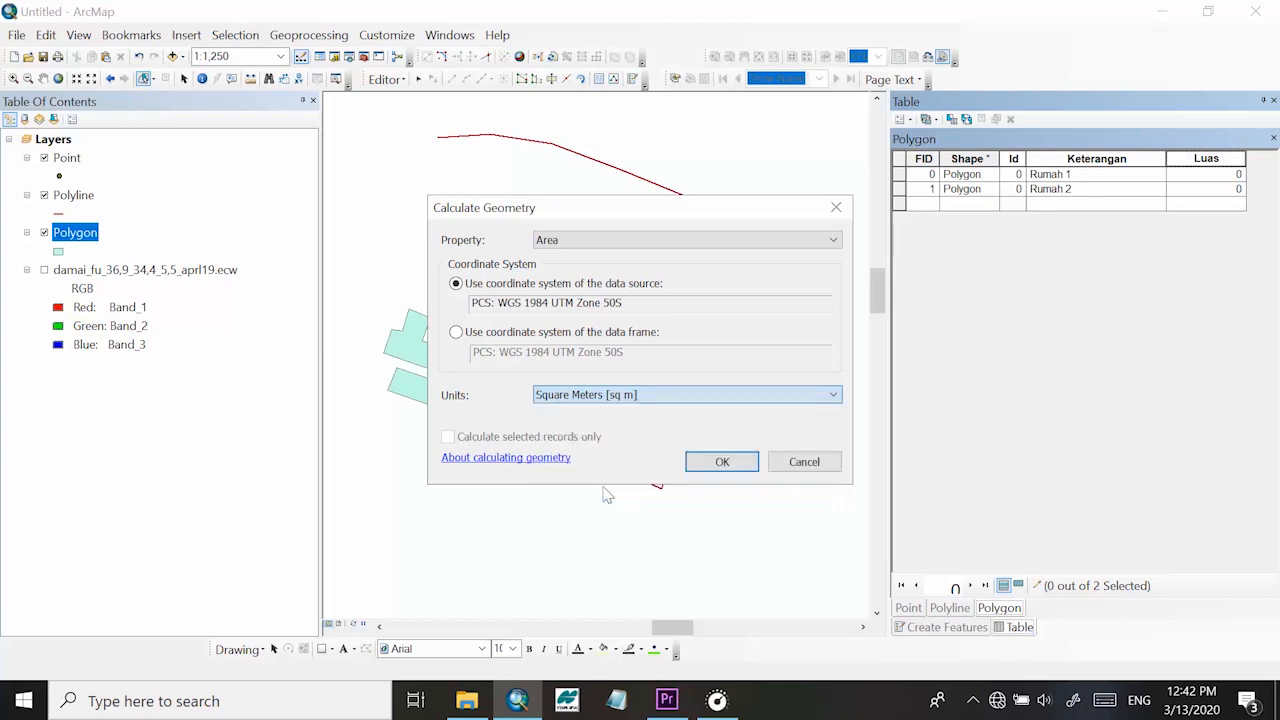
pyautogui.click(720, 462)
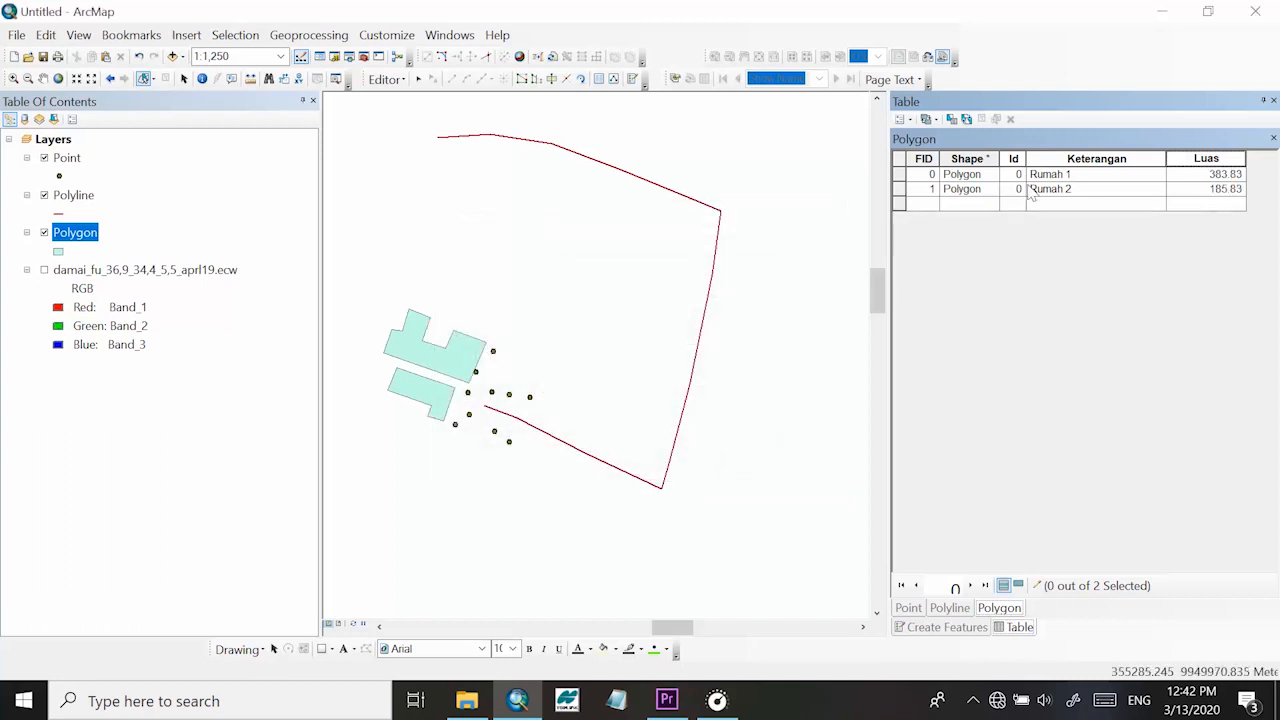
# Highlight each polygon record in turn to check its Luas value, and clear the selection
pyautogui.click(898, 175)
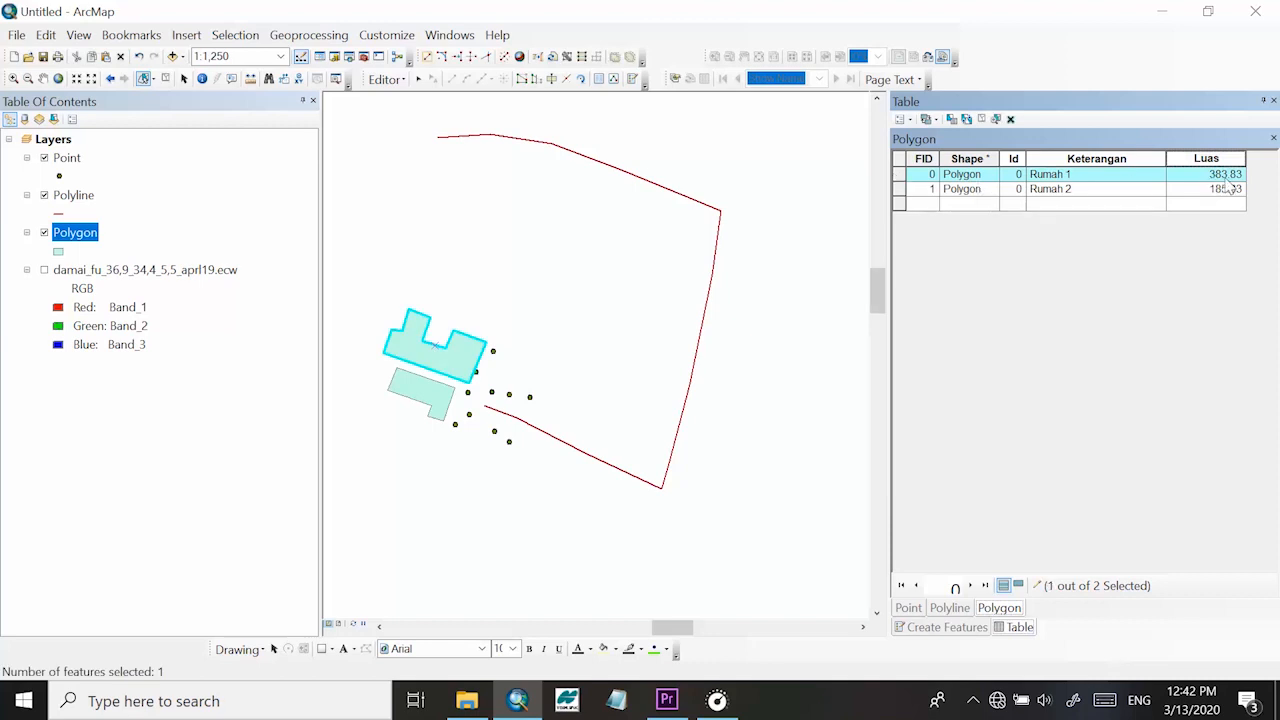
pyautogui.click(898, 189)
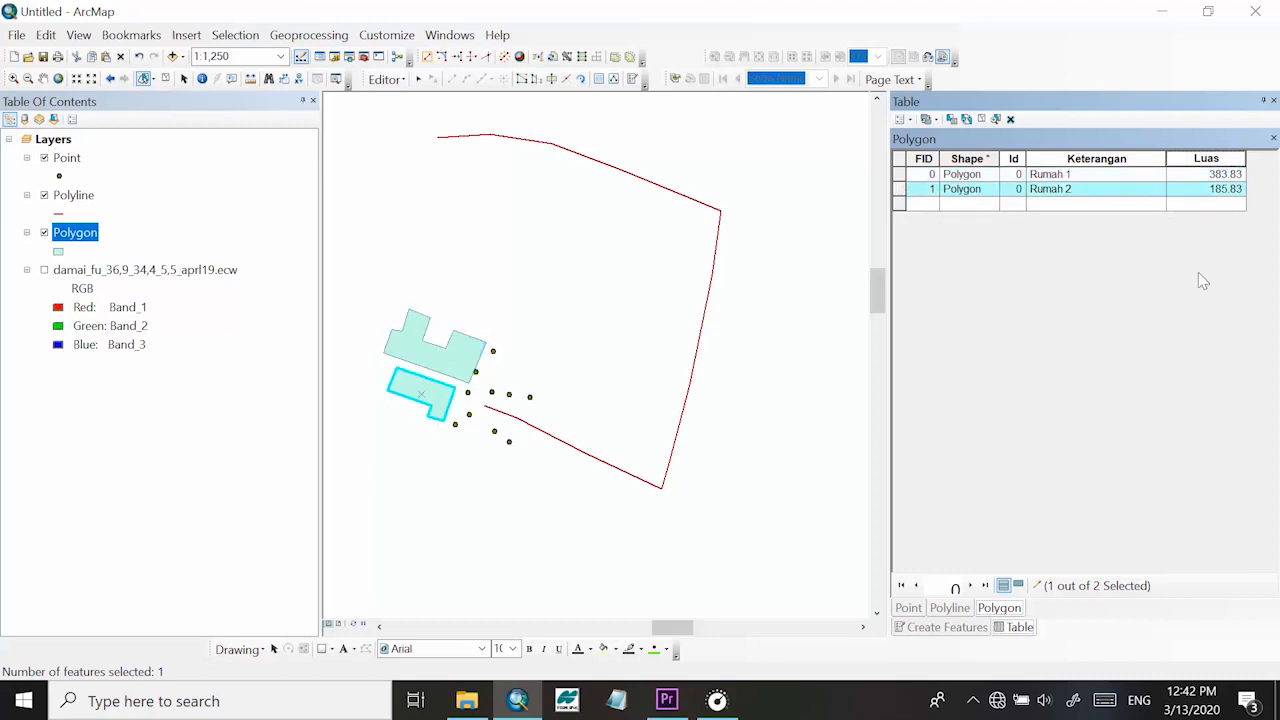
pyautogui.click(690, 270)
pyautogui.moveTo(627, 270); pyautogui.dragTo(693, 306)
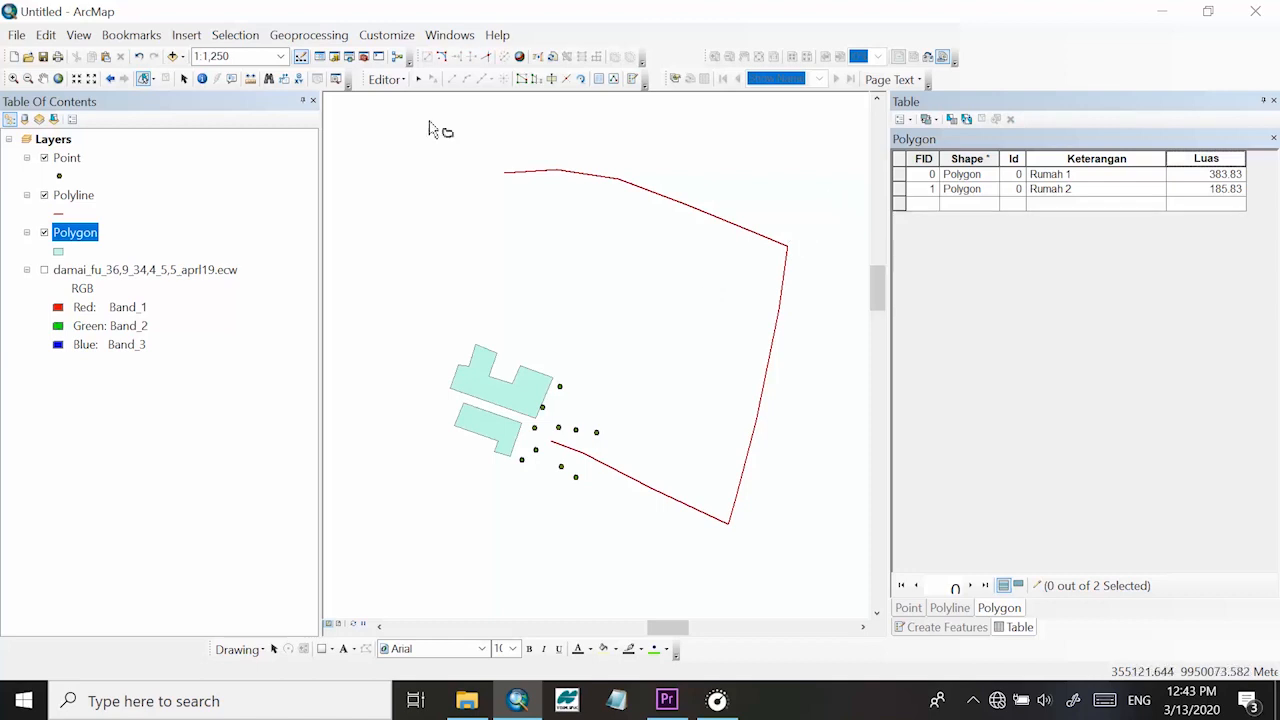
# Save the Polygon layer edits and end the editing session
pyautogui.click(395, 80)
pyautogui.click(420, 147)
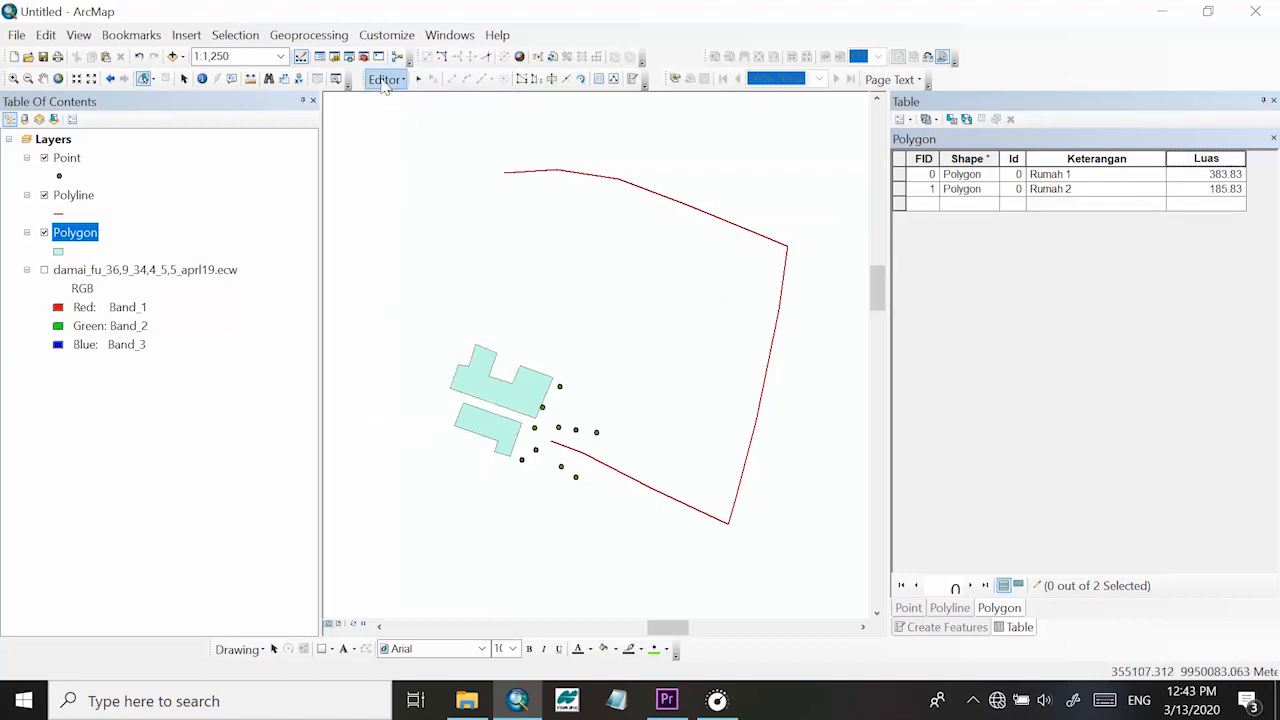
pyautogui.click(387, 79)
pyautogui.click(425, 121)
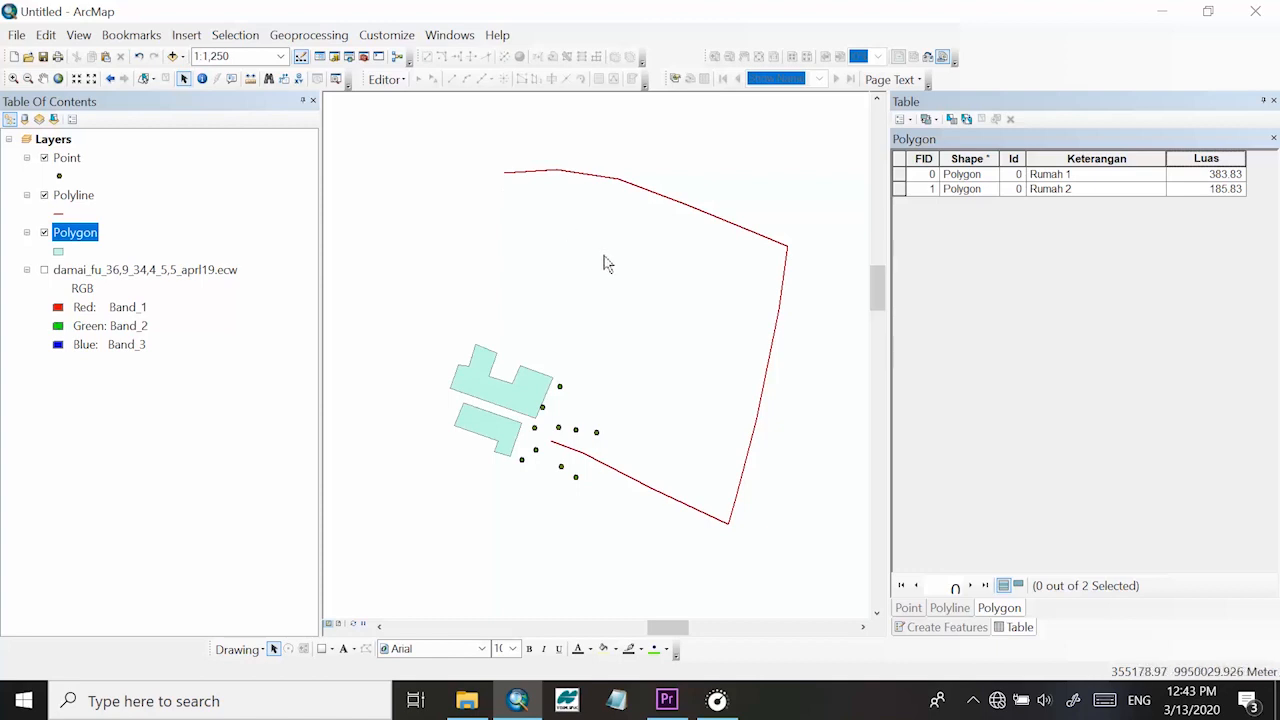
pyautogui.moveTo(618, 300); pyautogui.dragTo(599, 286)
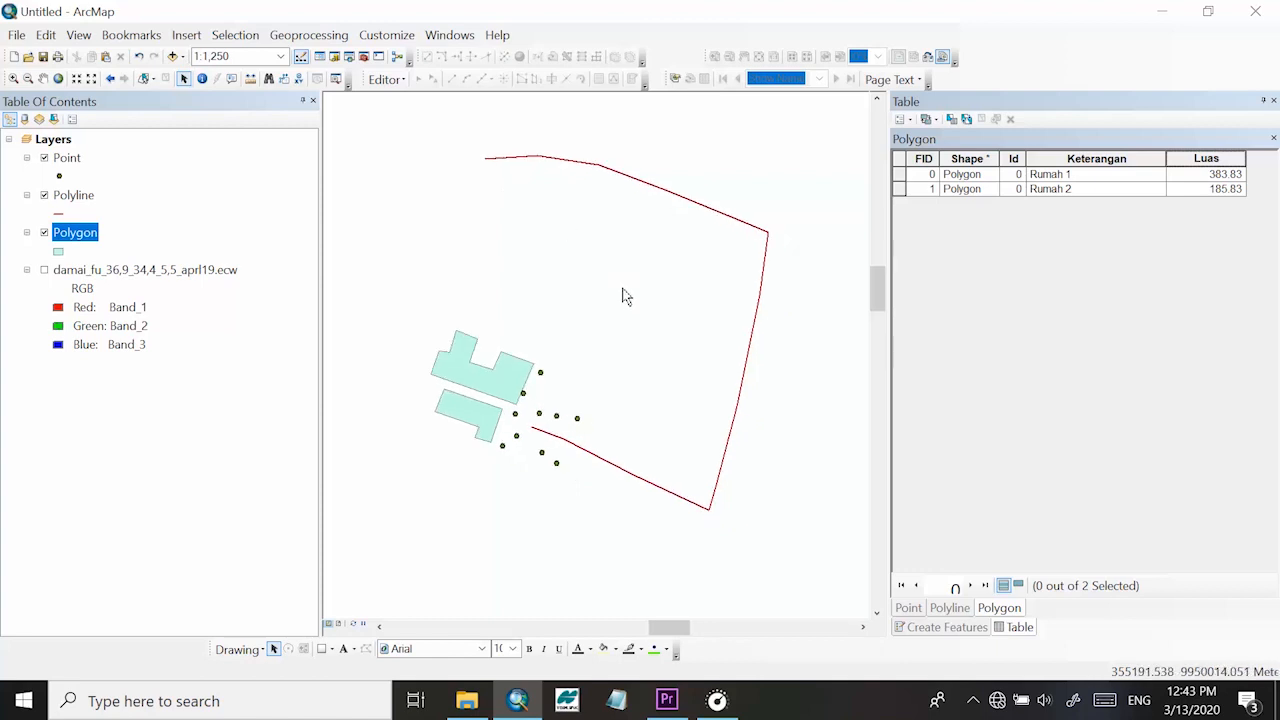
pyautogui.scroll(-1, 518, 315)
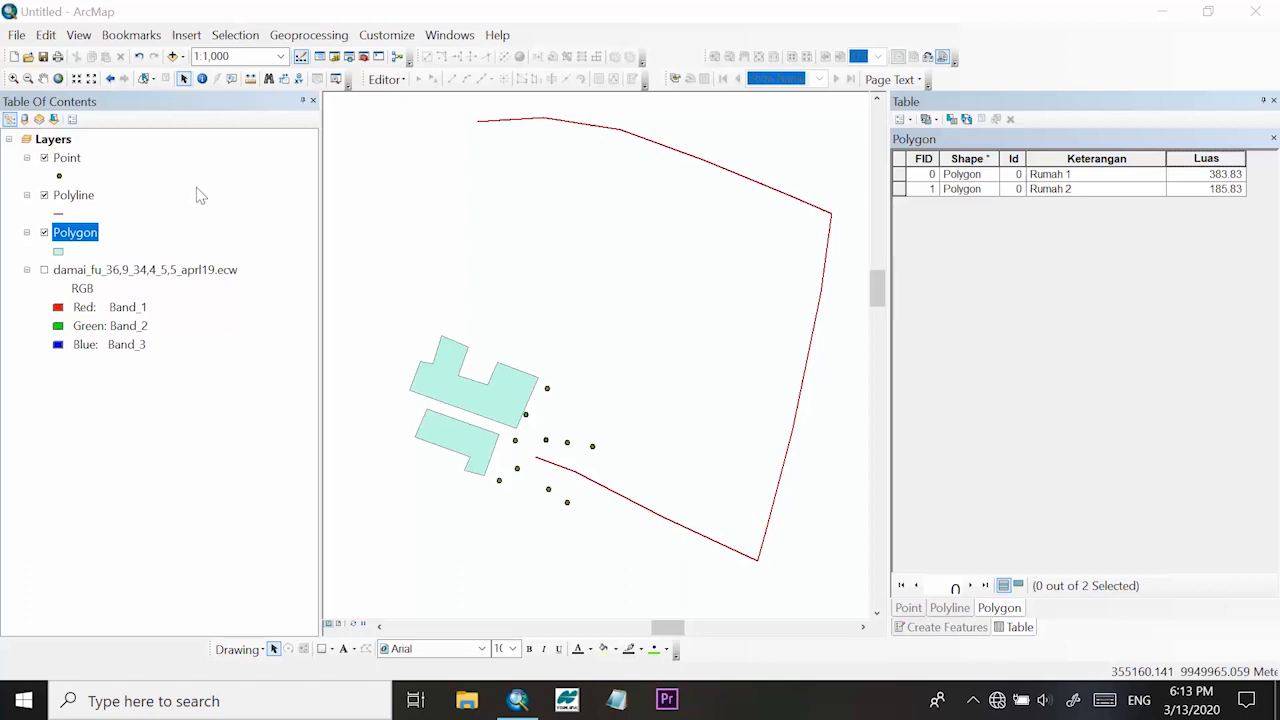
pyautogui.click(16, 34)
pyautogui.click(612, 8)
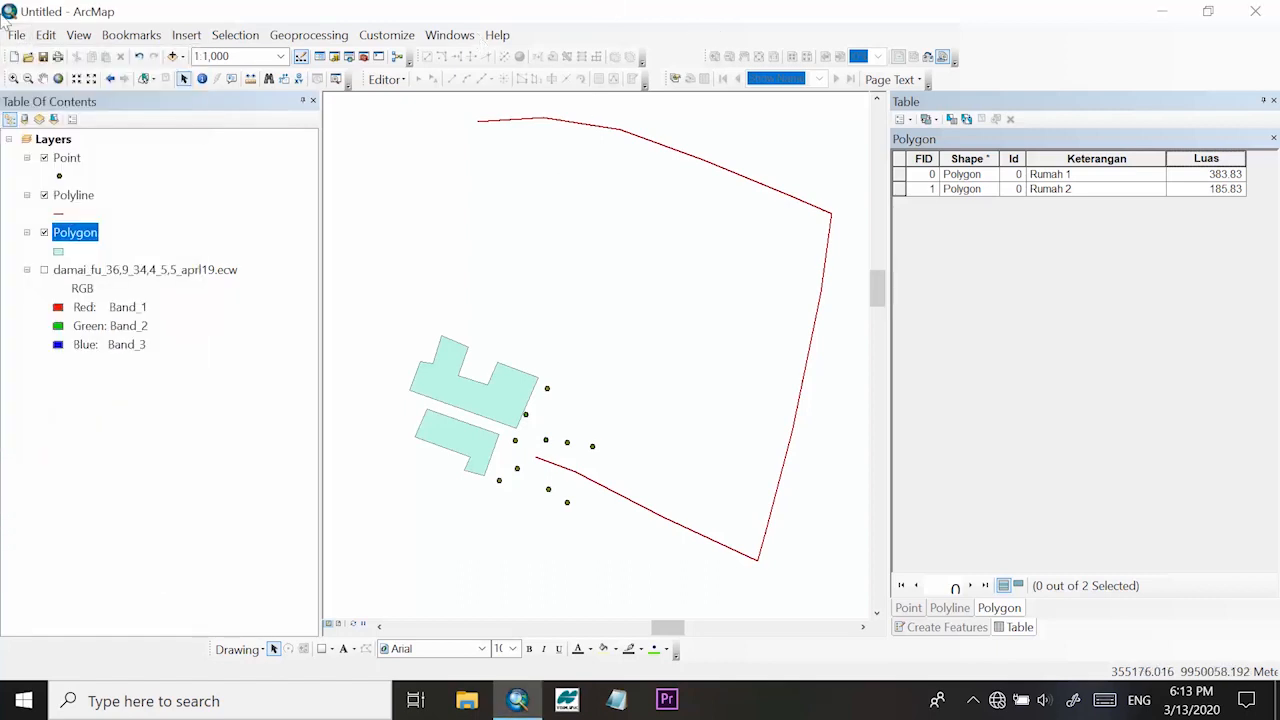
# Save the map document as Edit Belajar Argis, type ArcMap Document, in the BELAJAR ARGIS folder
pyautogui.click(16, 36)
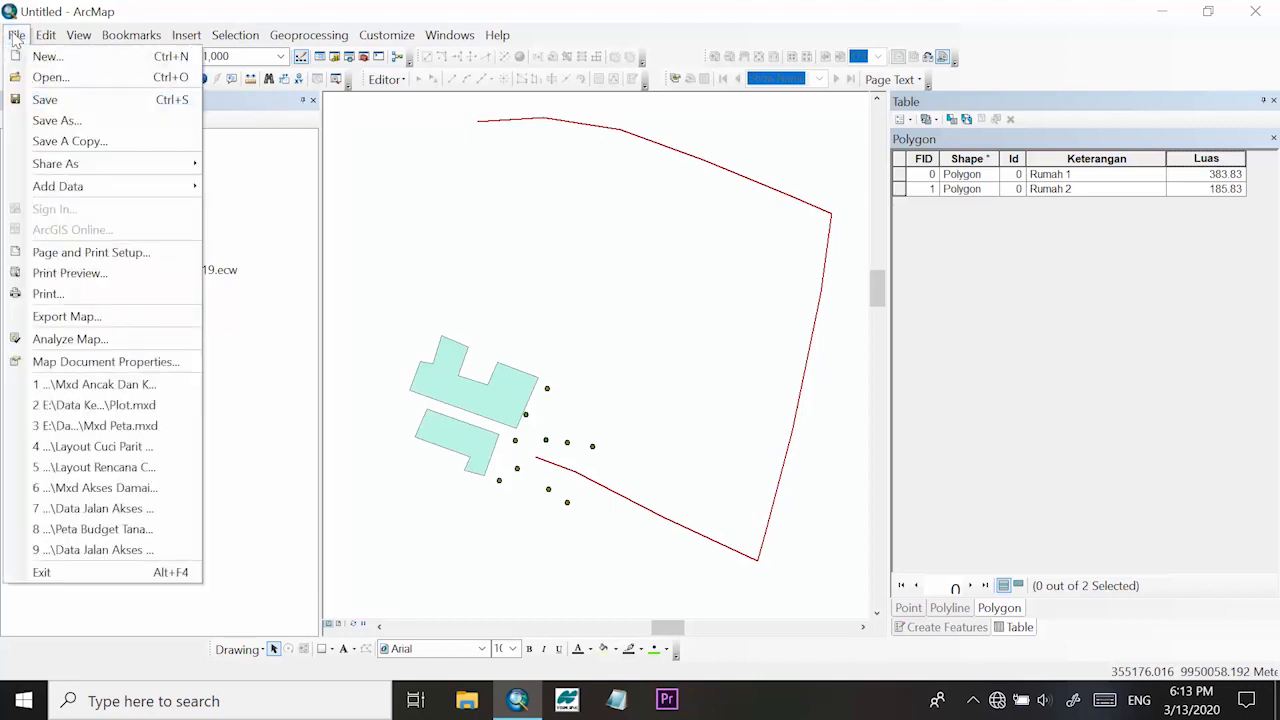
pyautogui.click(55, 120)
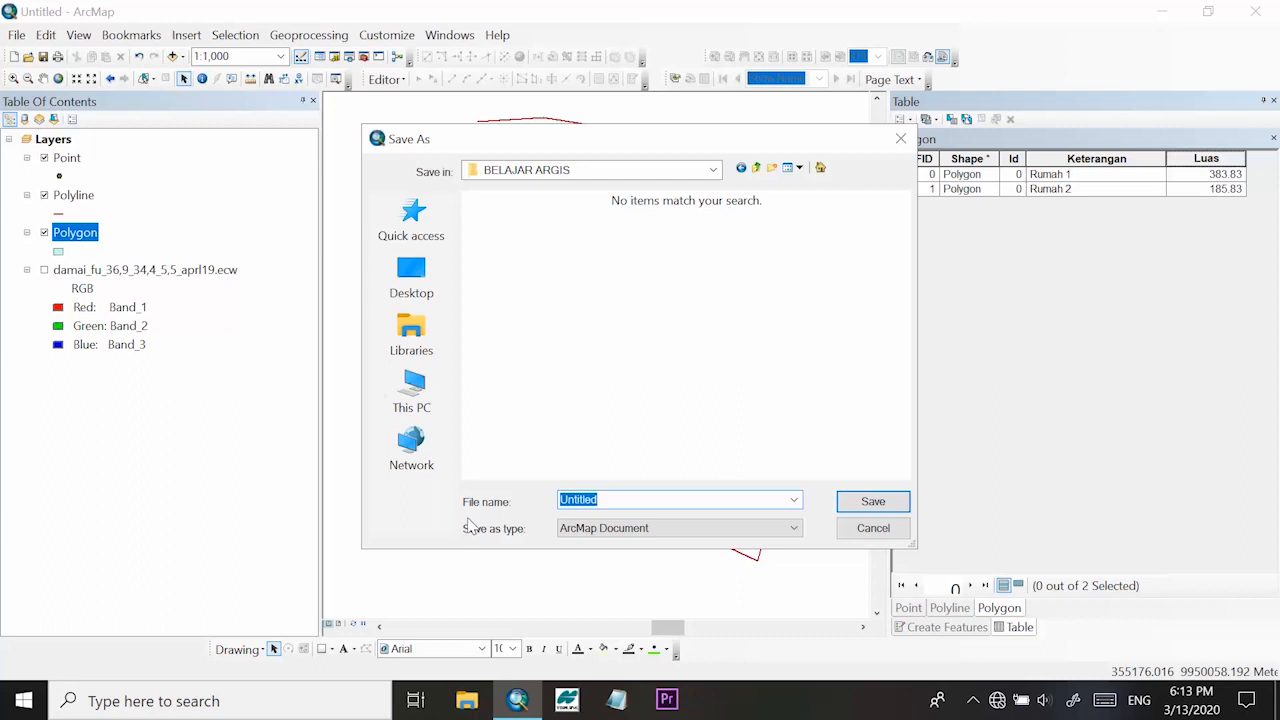
pyautogui.write('Edit Belajar Argis')
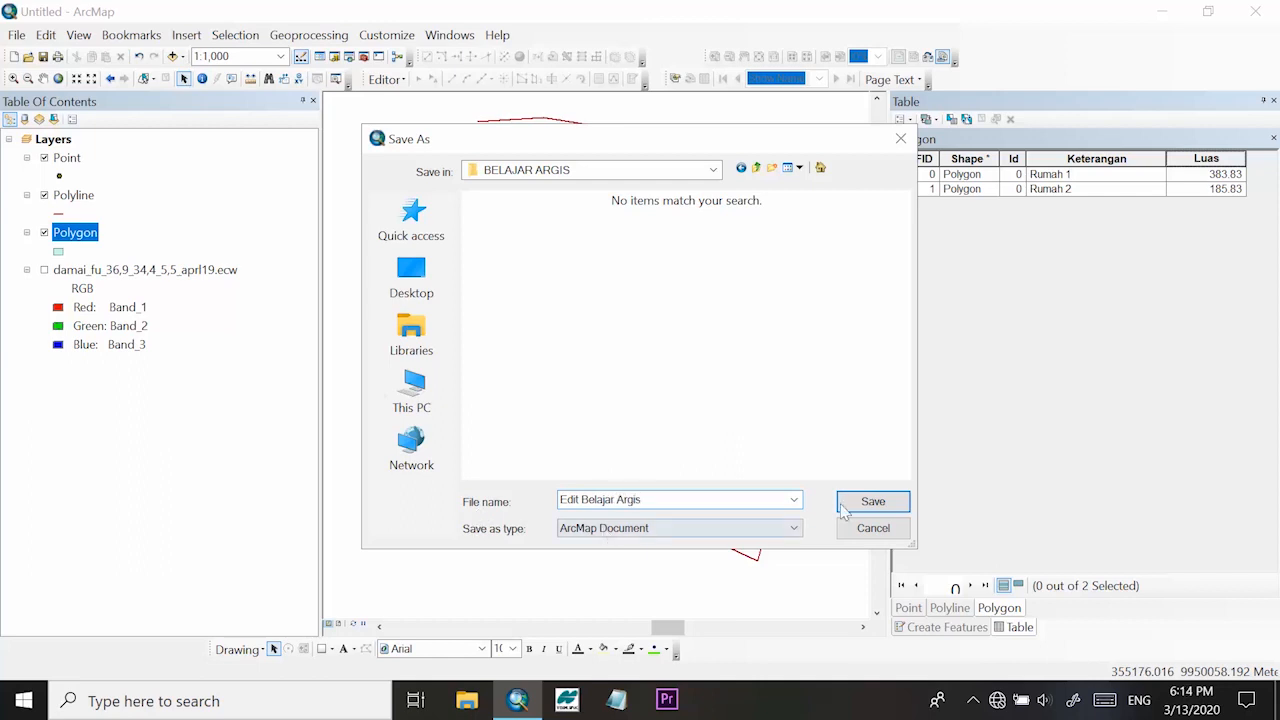
pyautogui.click(868, 501)
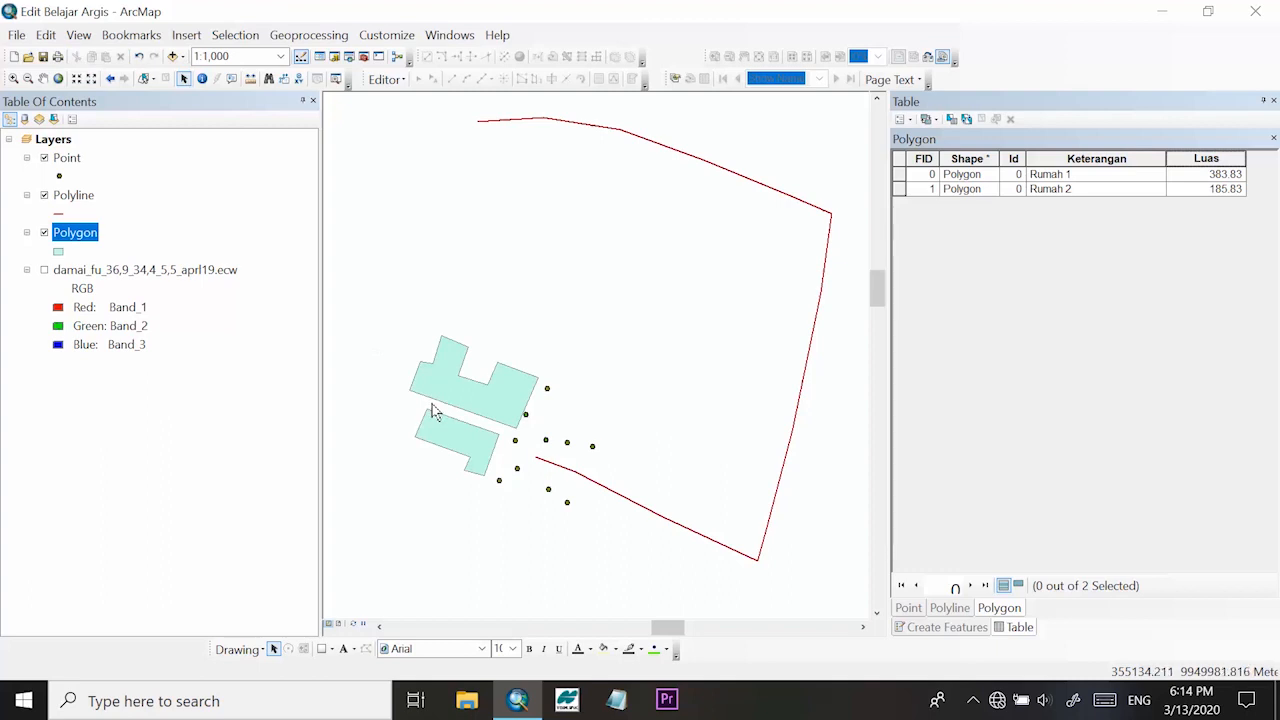
# Save a copy of the map document as Edit Belajar Argis1 in ArcMap 10.0 Document format in the same folder
pyautogui.click(17, 35)
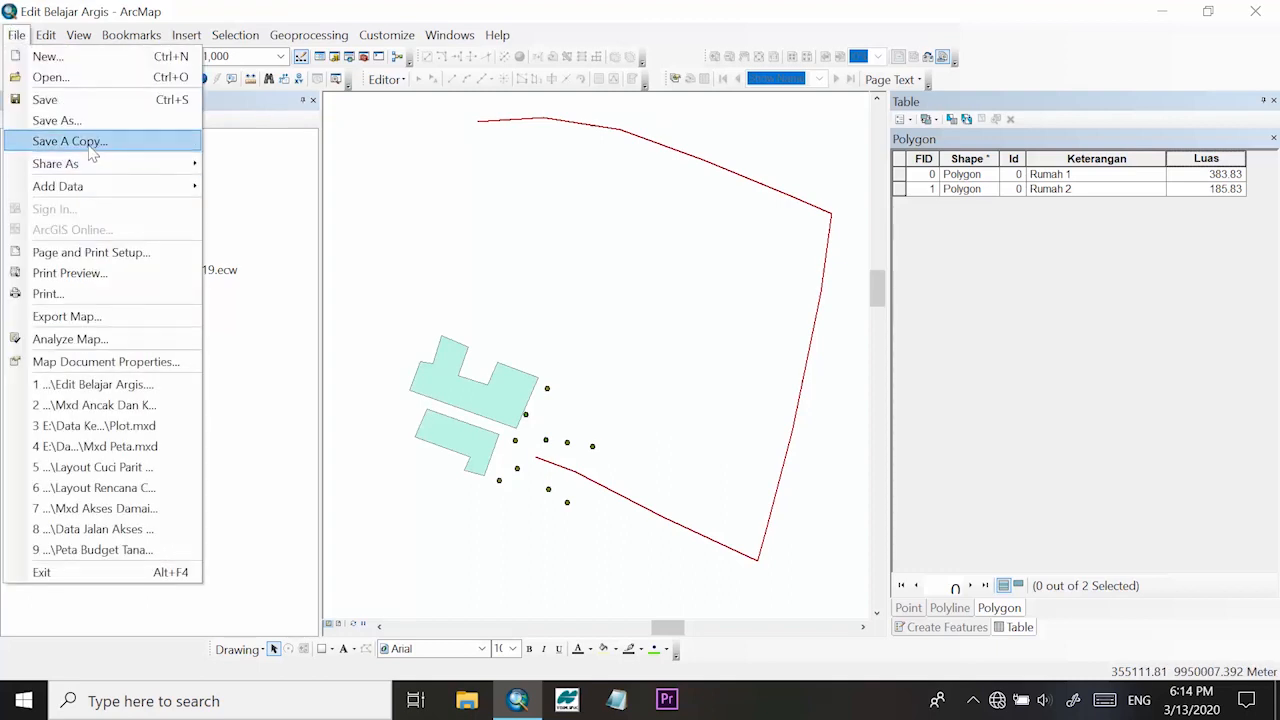
pyautogui.click(92, 148)
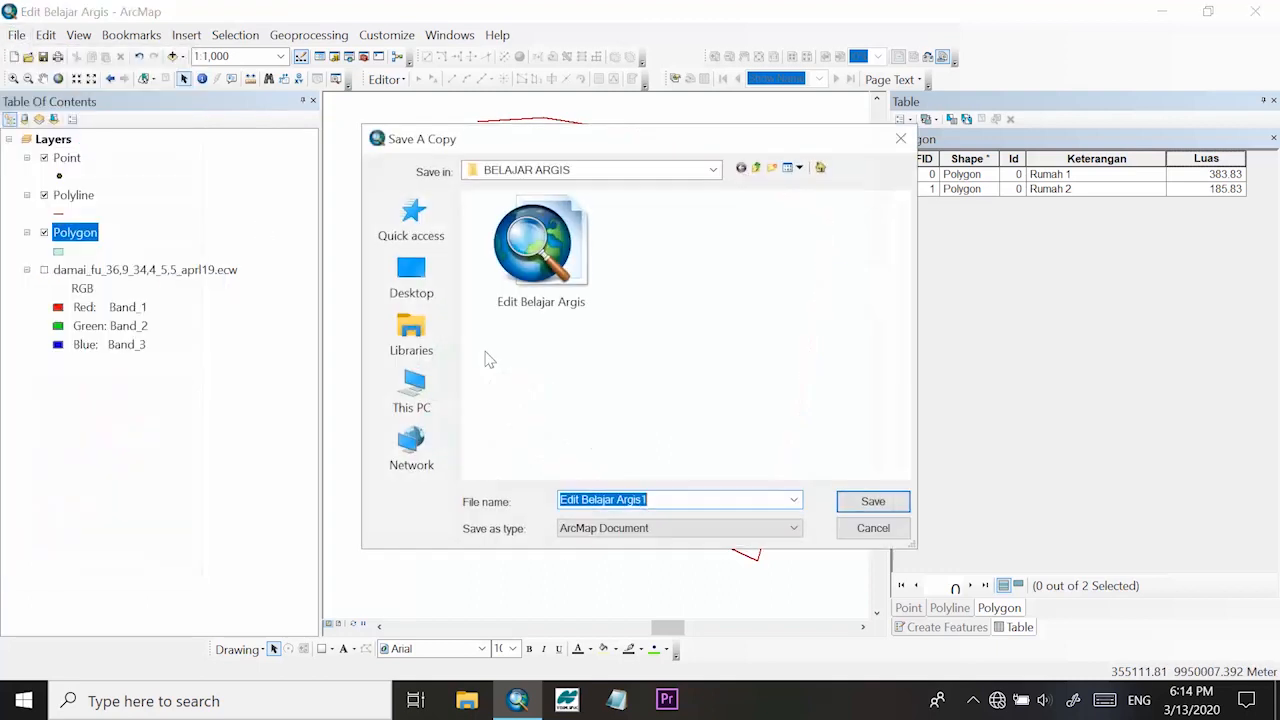
pyautogui.click(662, 527)
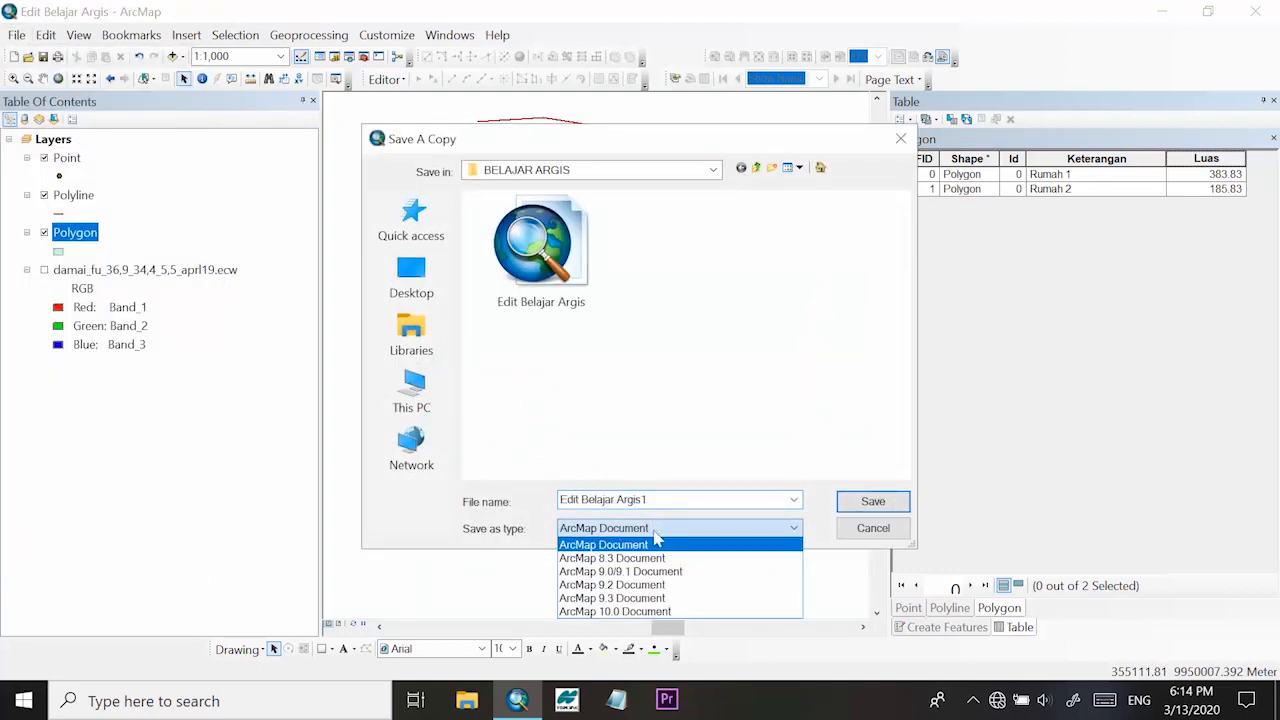
pyautogui.click(651, 614)
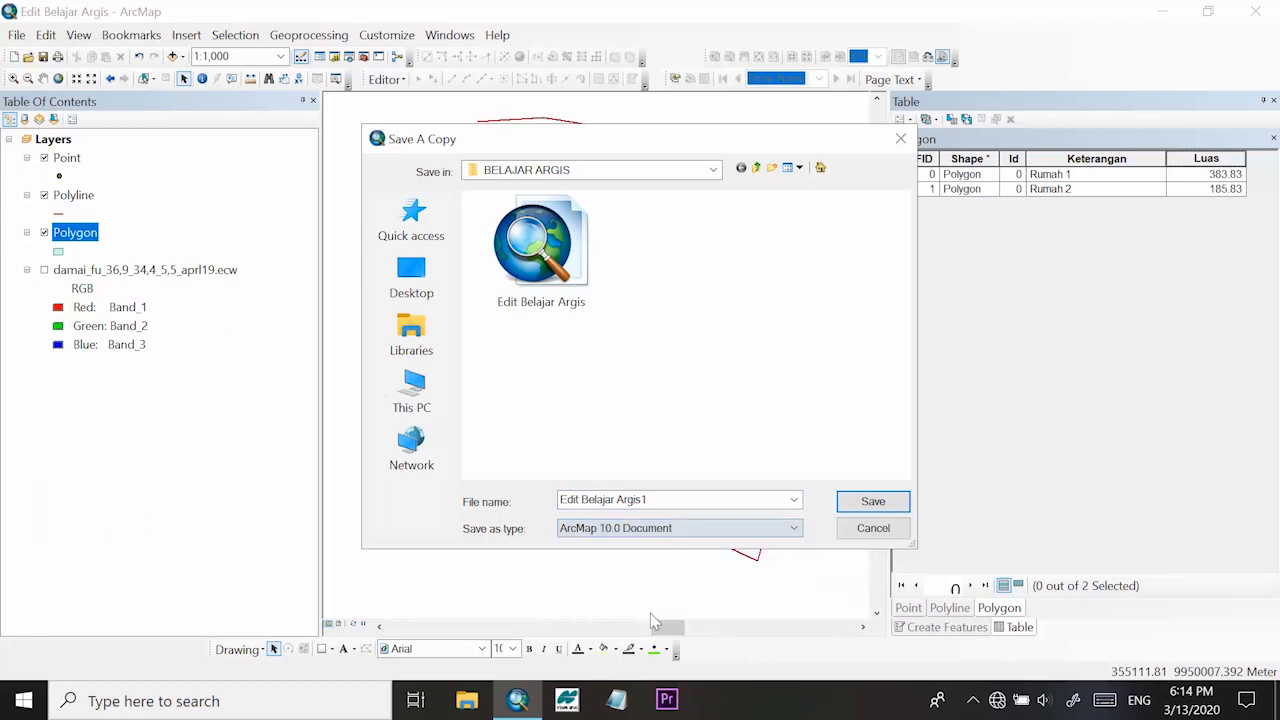
pyautogui.click(873, 503)
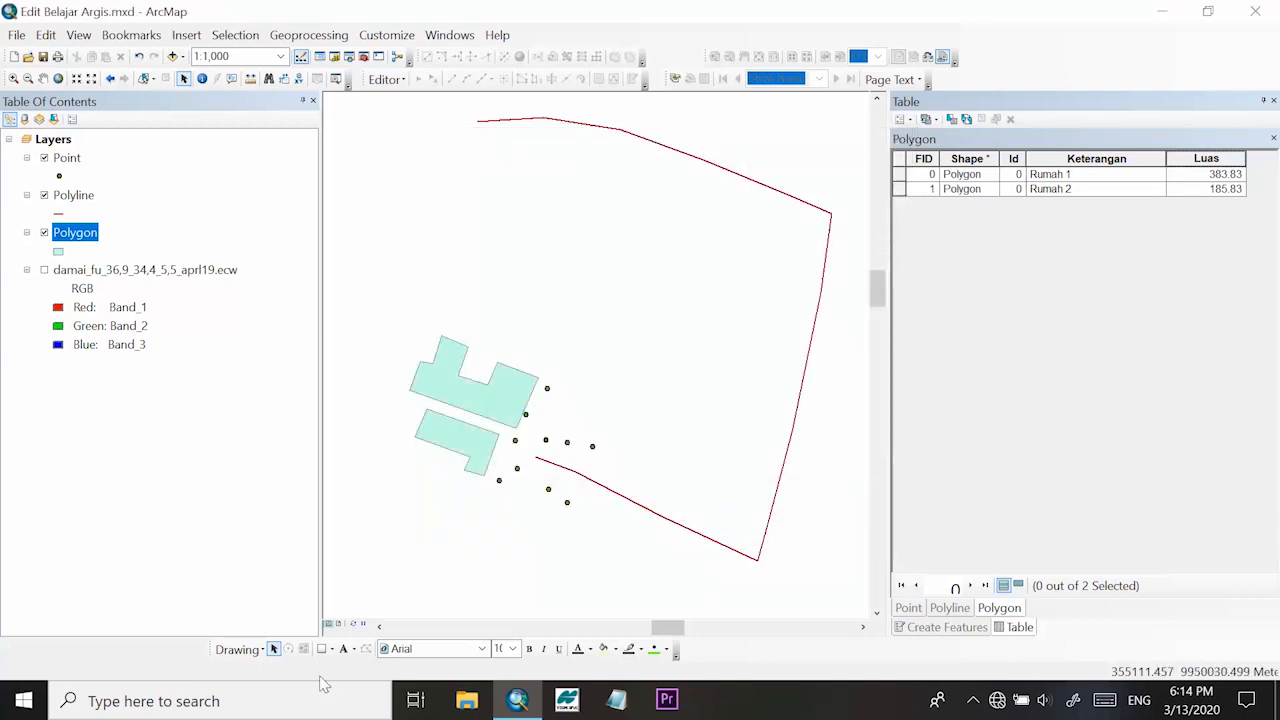
# Switch to File Explorer and check the Edit Belajar Argis and Edit Belajar Argis1 files in the BELAJAR ARGIS folder
pyautogui.click(16, 34)
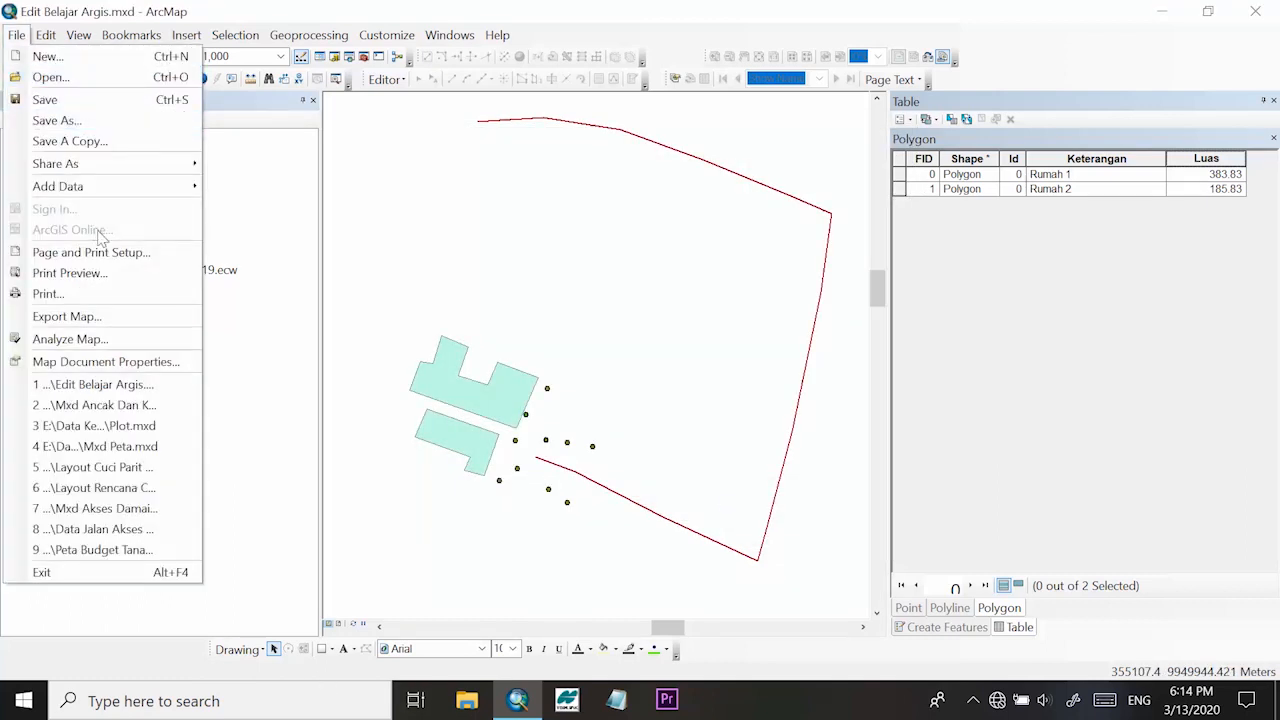
pyautogui.click(485, 706)
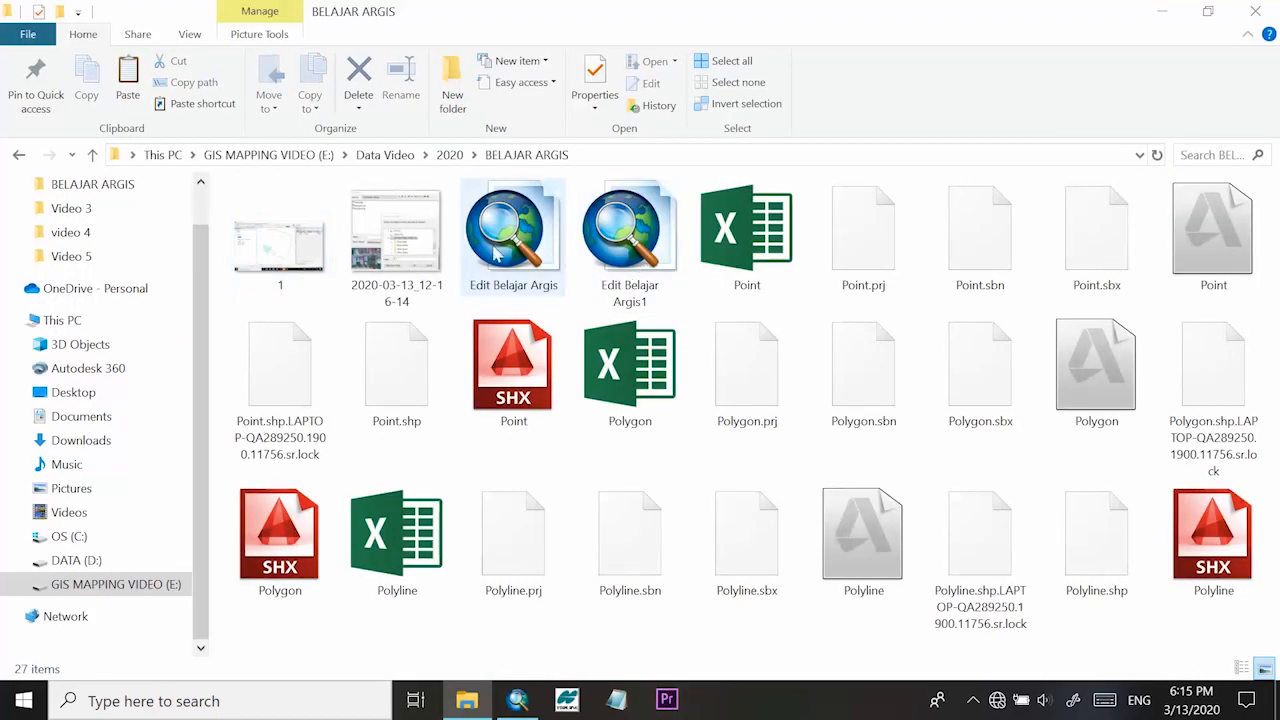
pyautogui.click(617, 277)
pyautogui.click(540, 279)
pyautogui.click(637, 275)
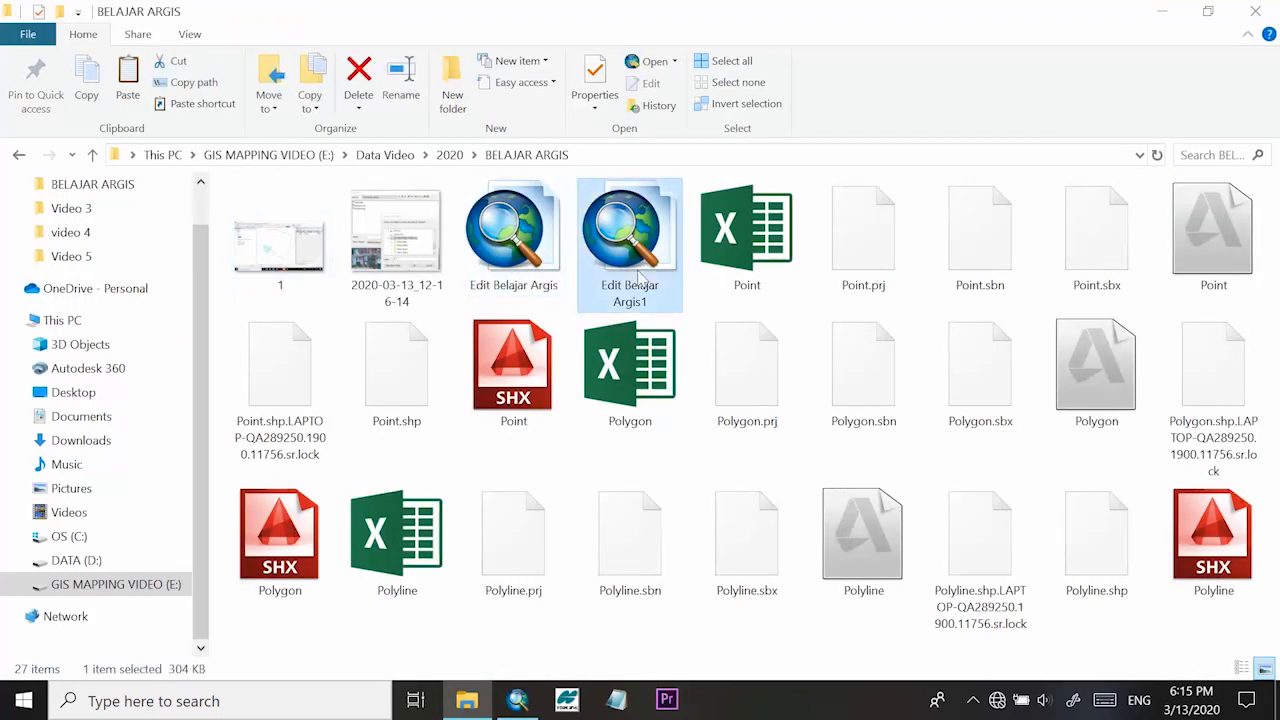
pyautogui.click(538, 279)
# Return to ArcMap and close it, and close the BELAJAR ARGIS folder window in File Explorer
pyautogui.moveTo(524, 707)
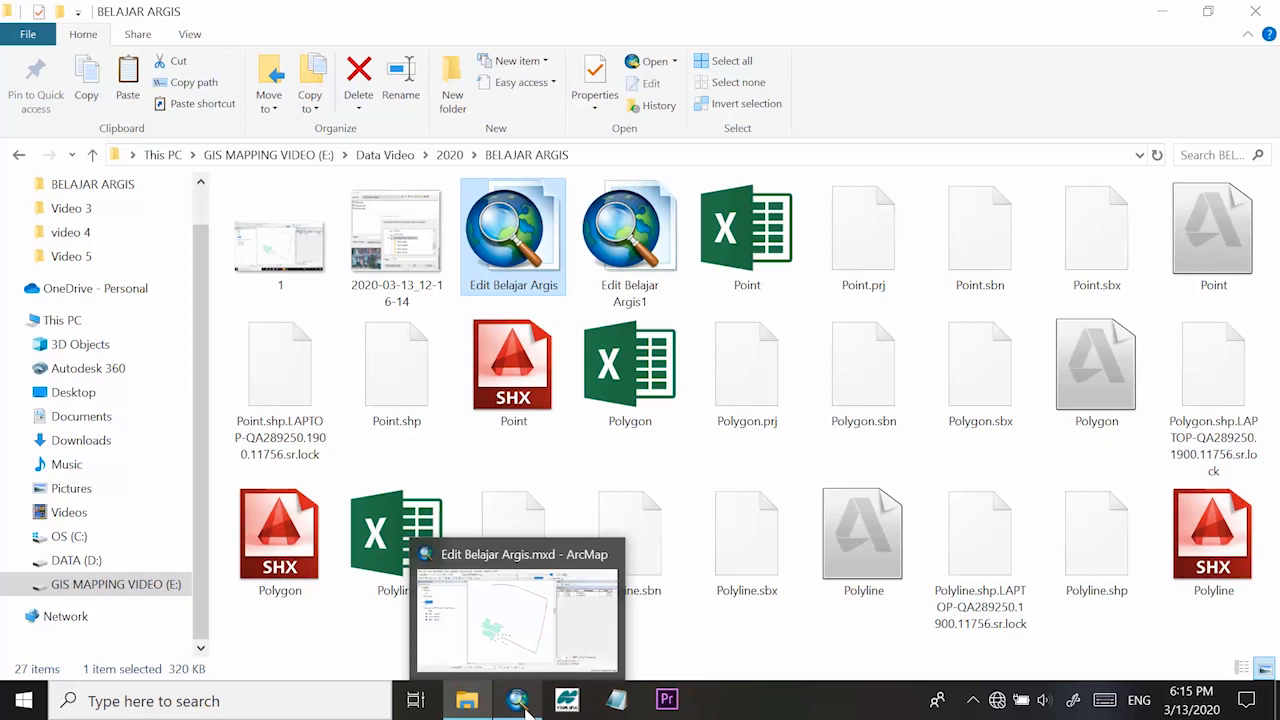
pyautogui.click(520, 702)
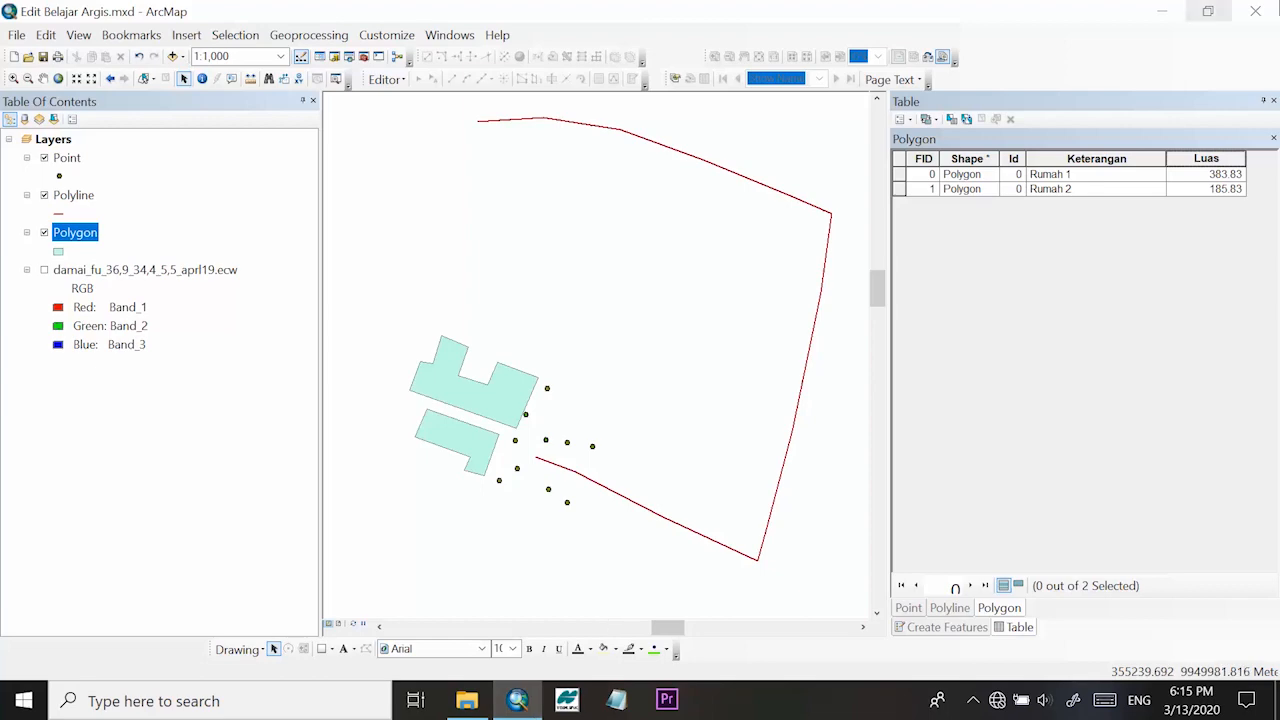
pyautogui.click(1255, 11)
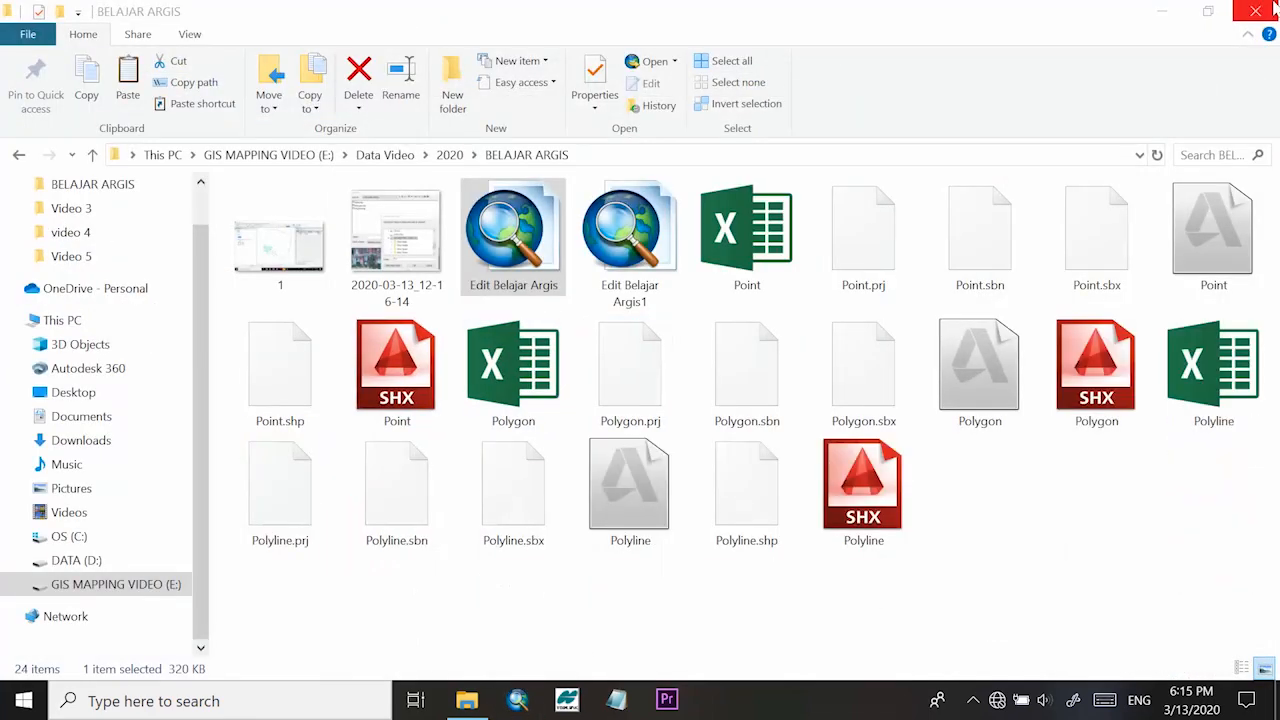
pyautogui.click(1255, 11)
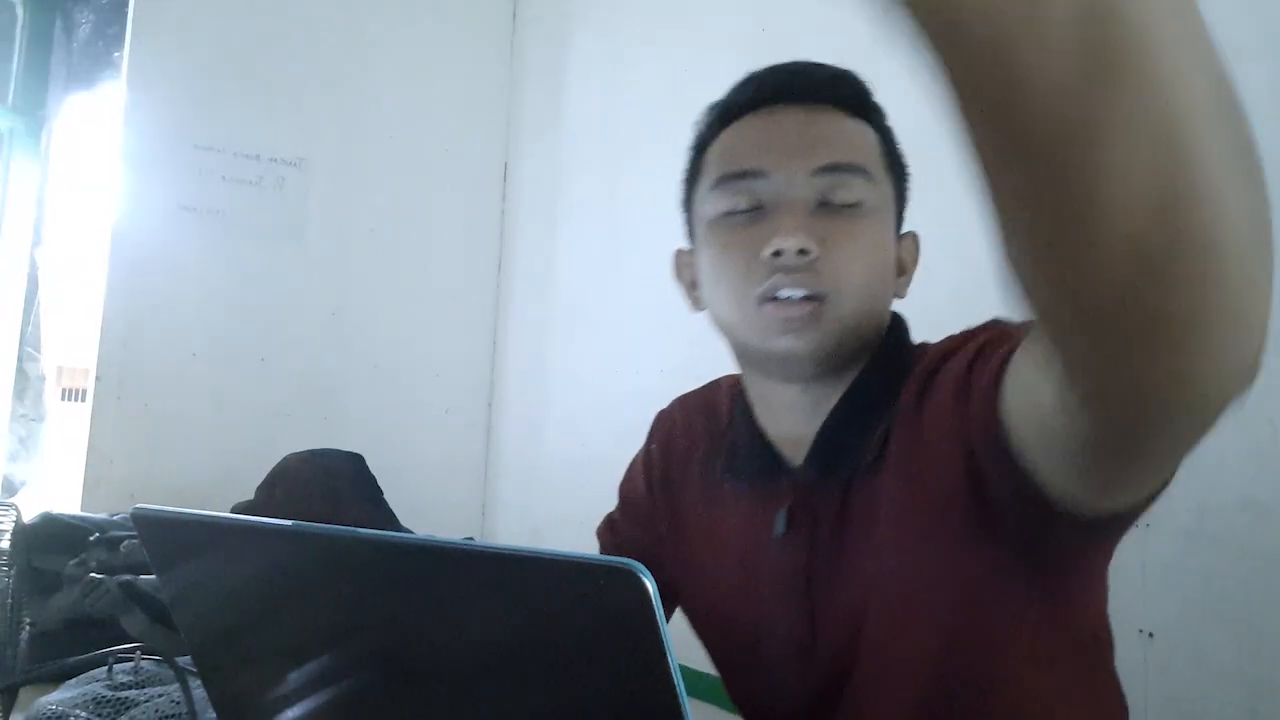